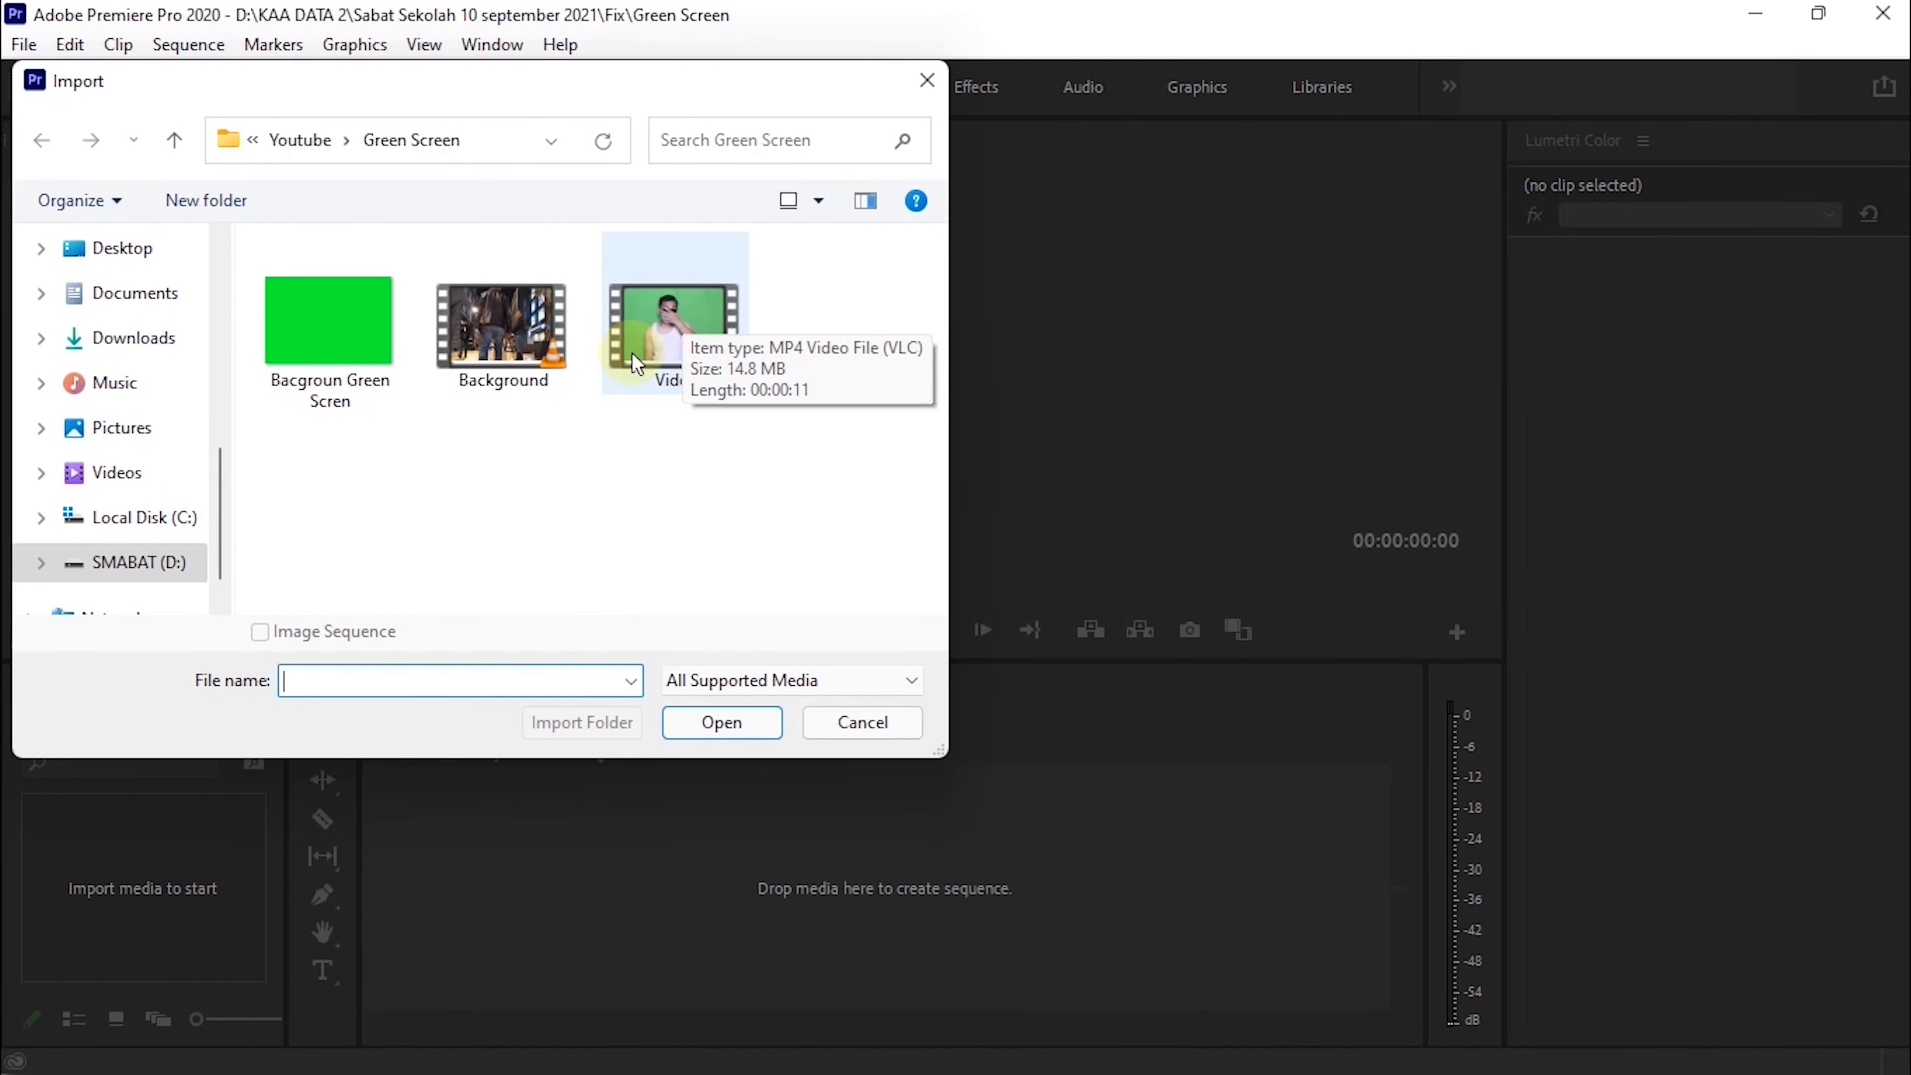
# Step: Import Video.mp4 into the project and create a new sequence from it on the timeline
pyautogui.click(679, 348)
pyautogui.click(706, 725)
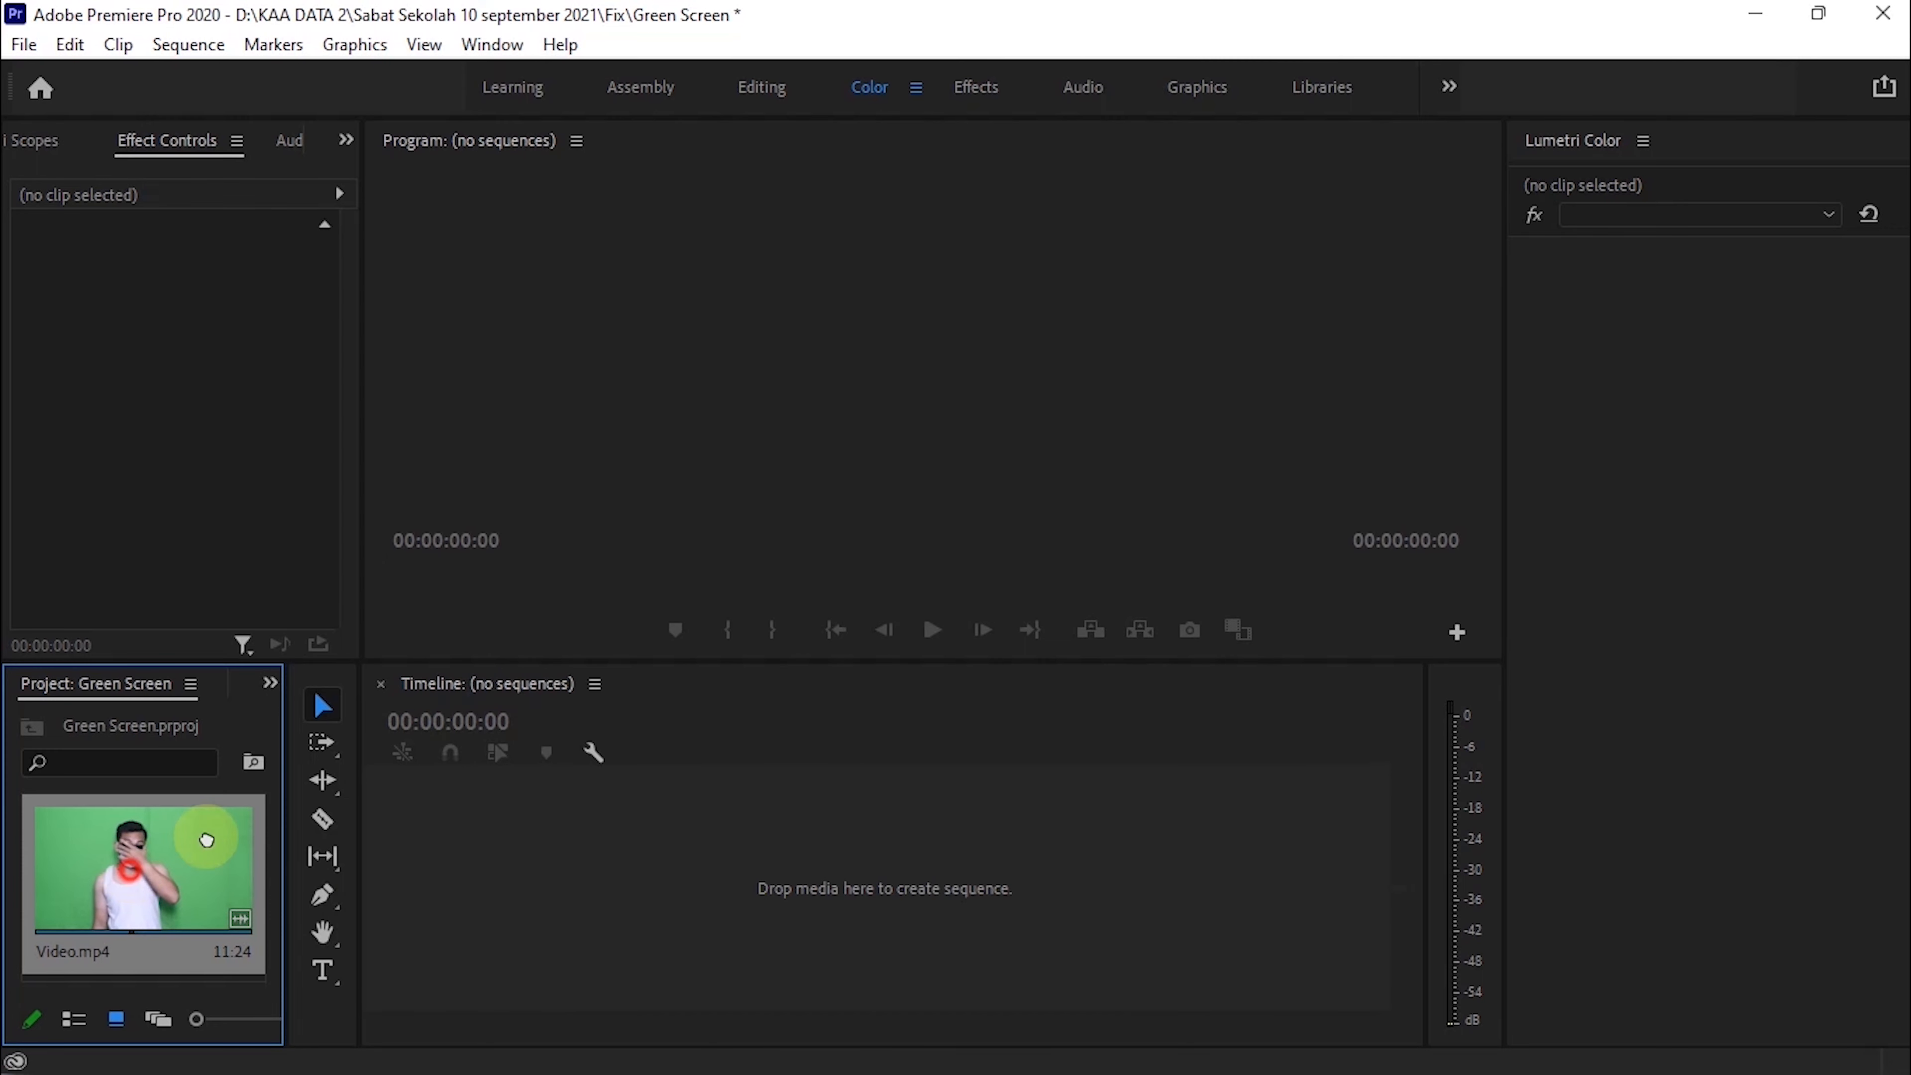
pyautogui.moveTo(132, 871); pyautogui.dragTo(703, 848)
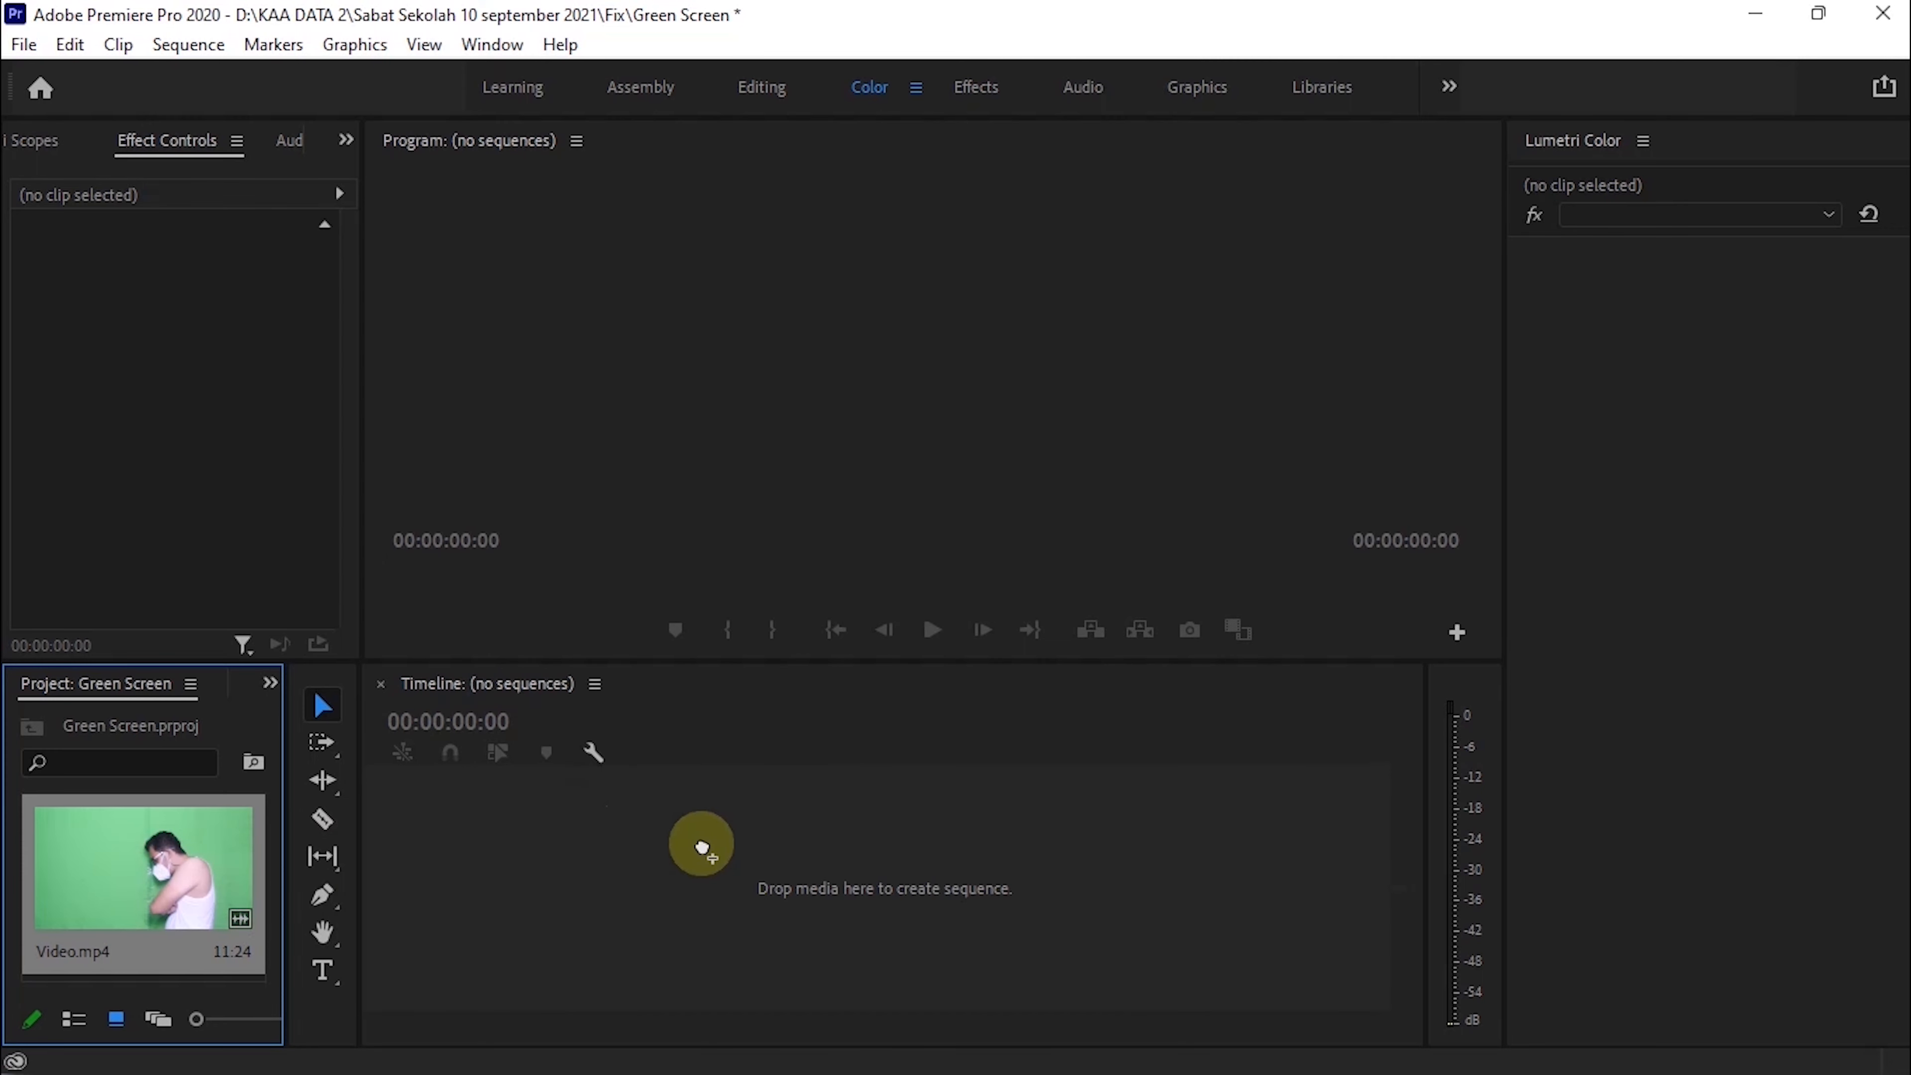
pyautogui.moveTo(702, 843); pyautogui.dragTo(702, 844)
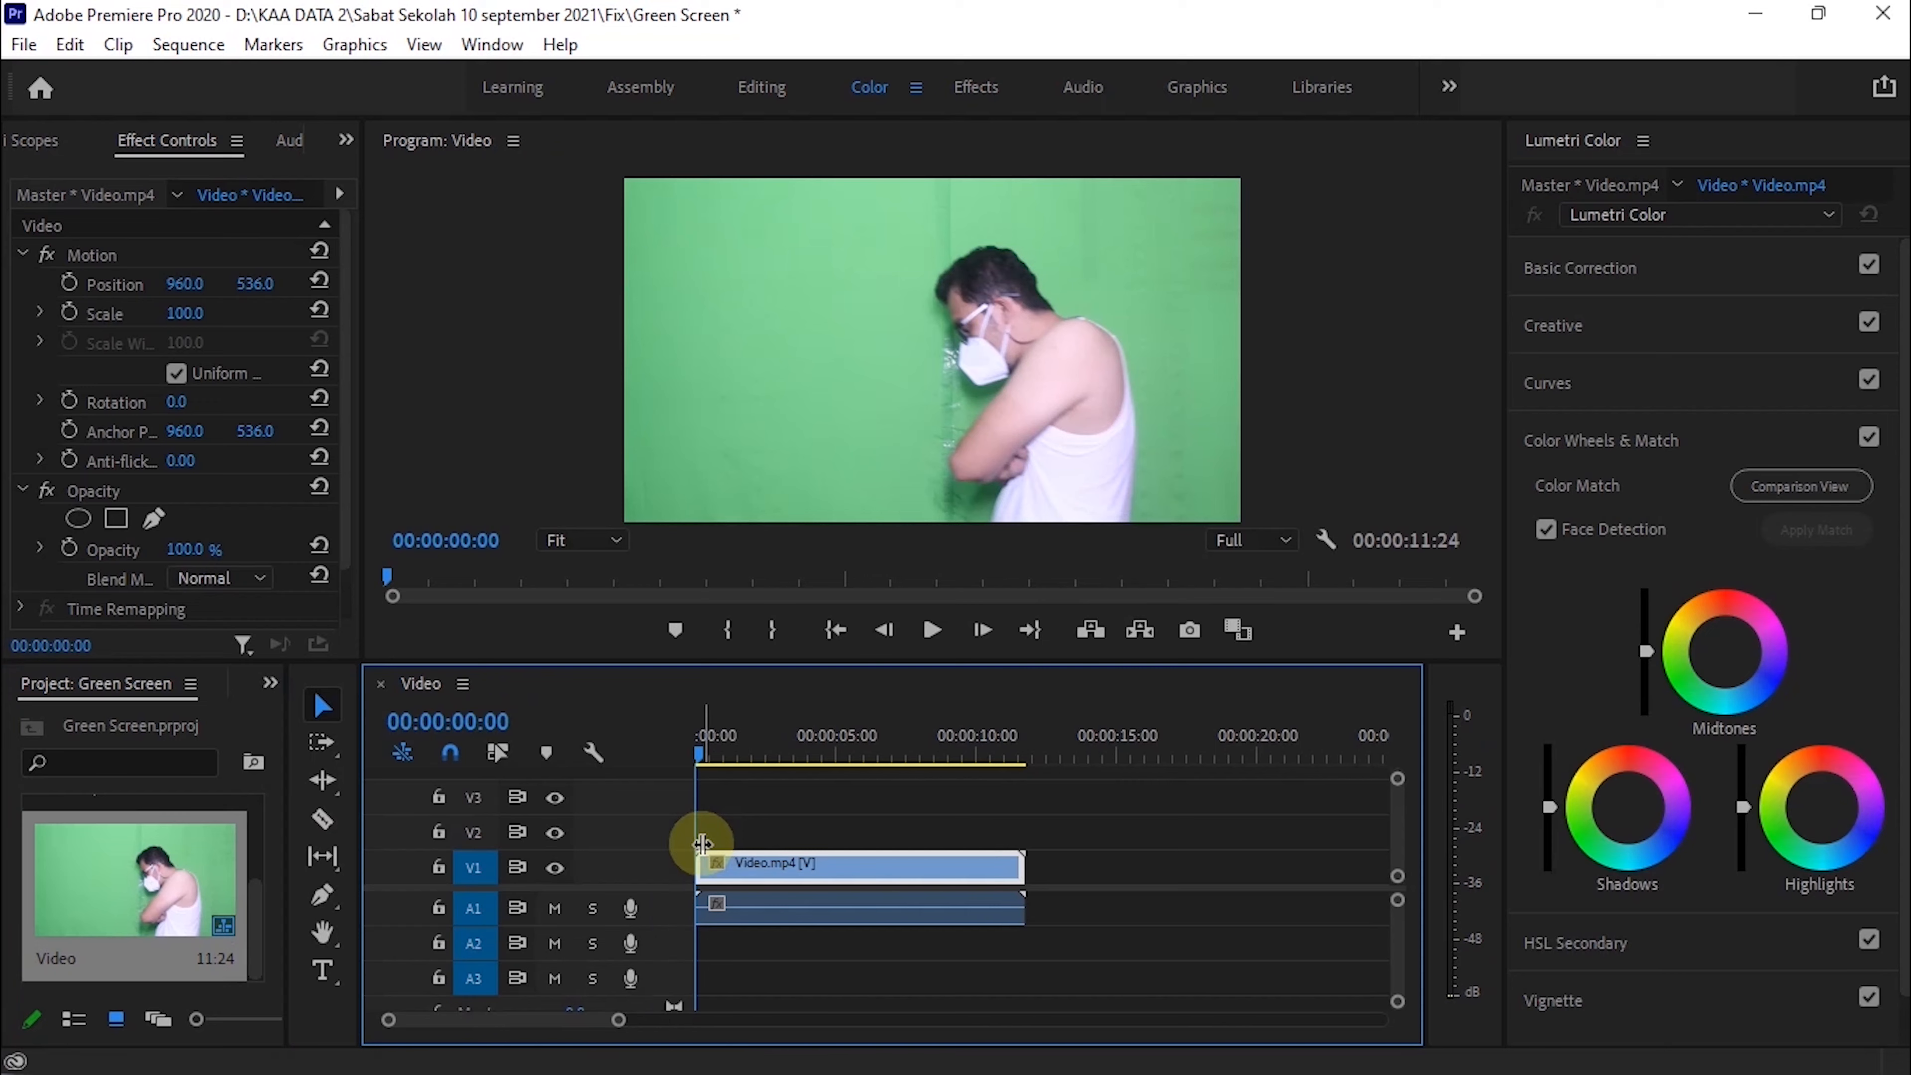
pyautogui.press('space')
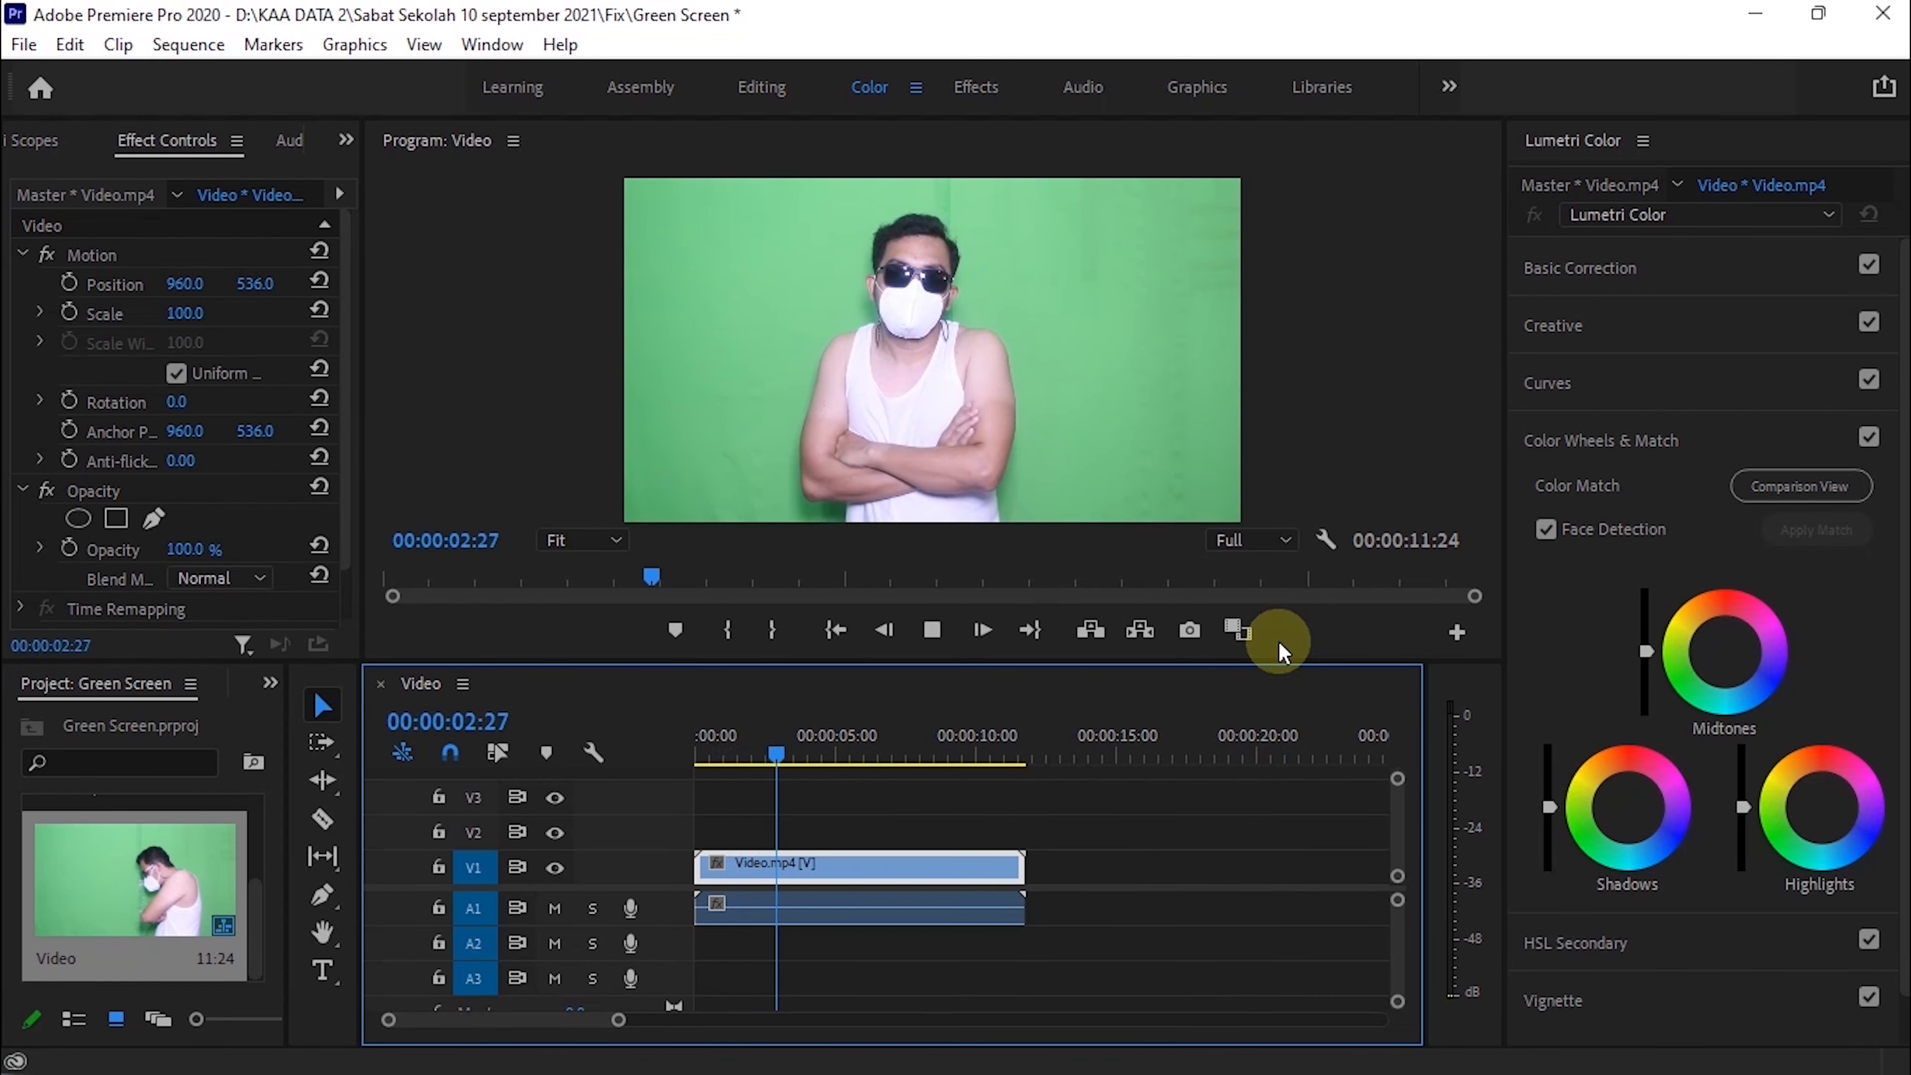
pyautogui.press('space')
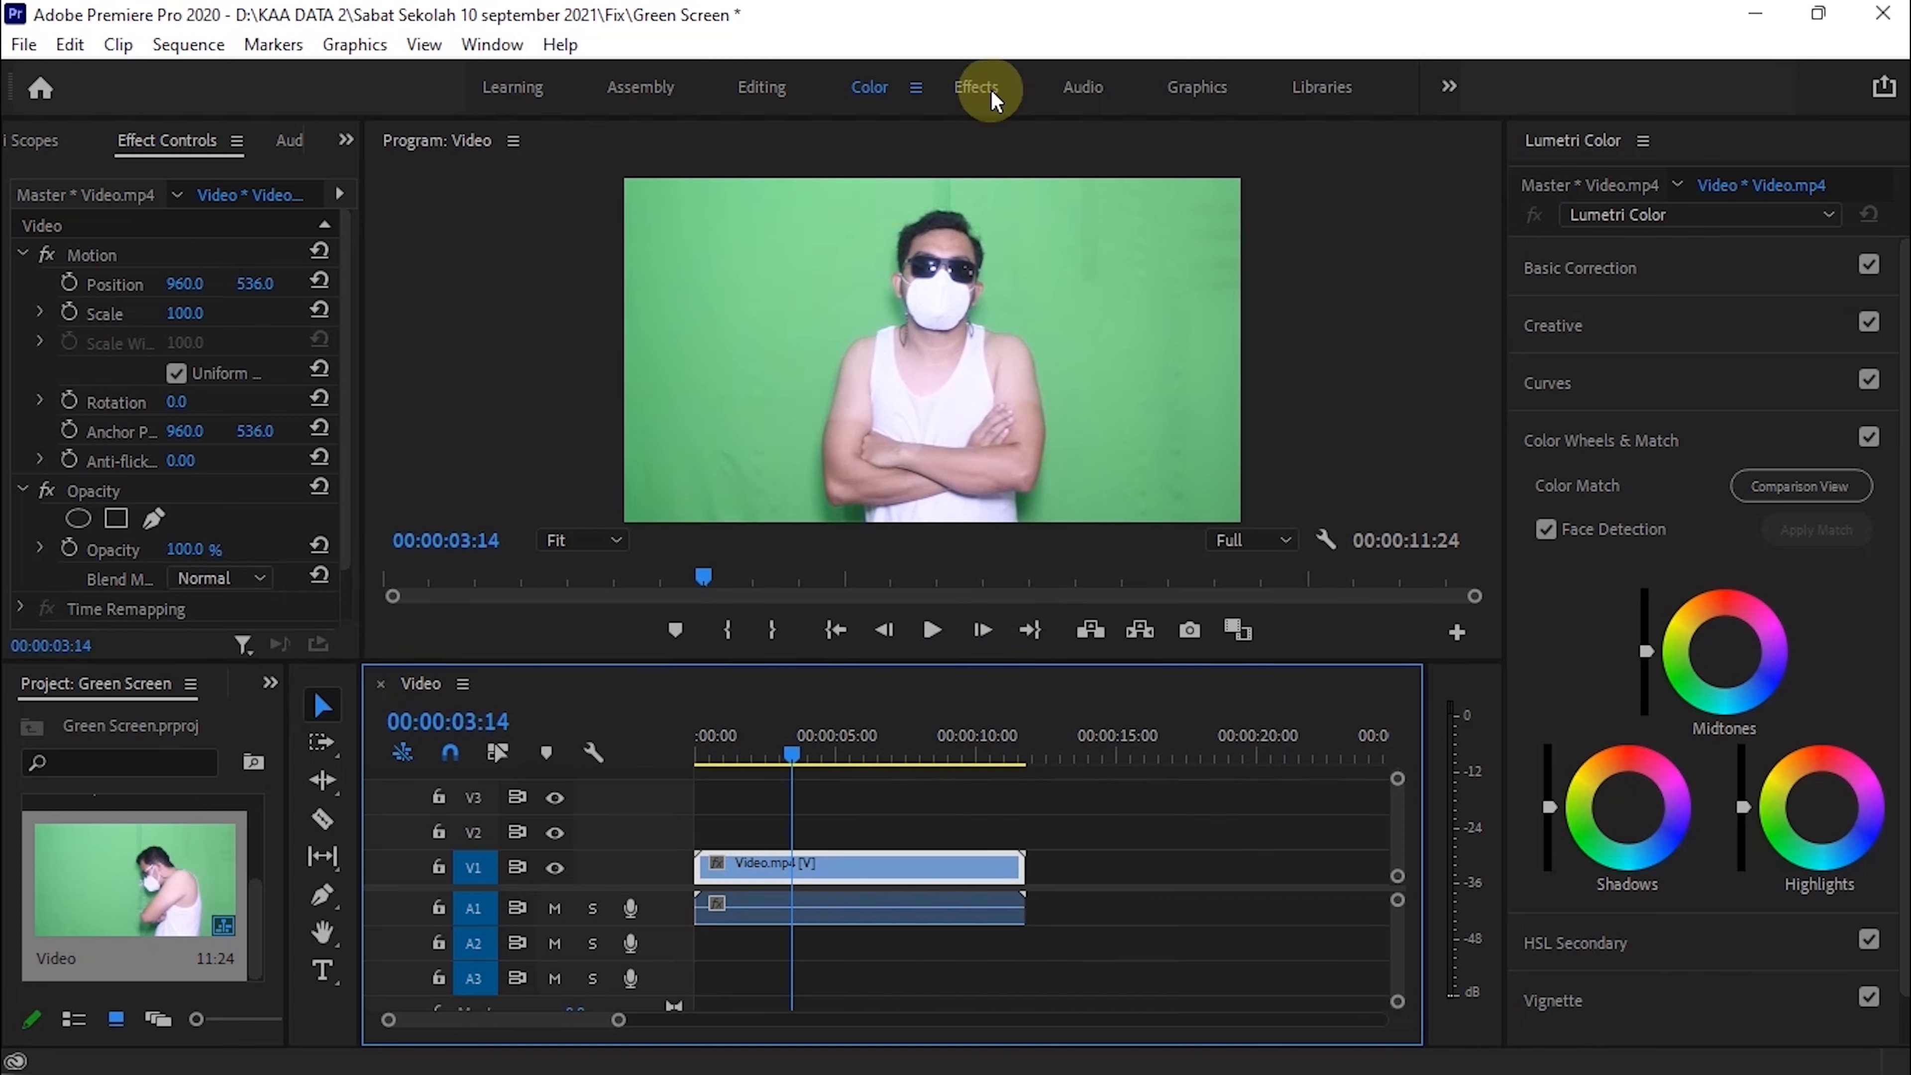
# Step: Search the effects for "ultra key" and apply the Ultra Key effect to Video.mp4 on track V1
pyautogui.click(269, 681)
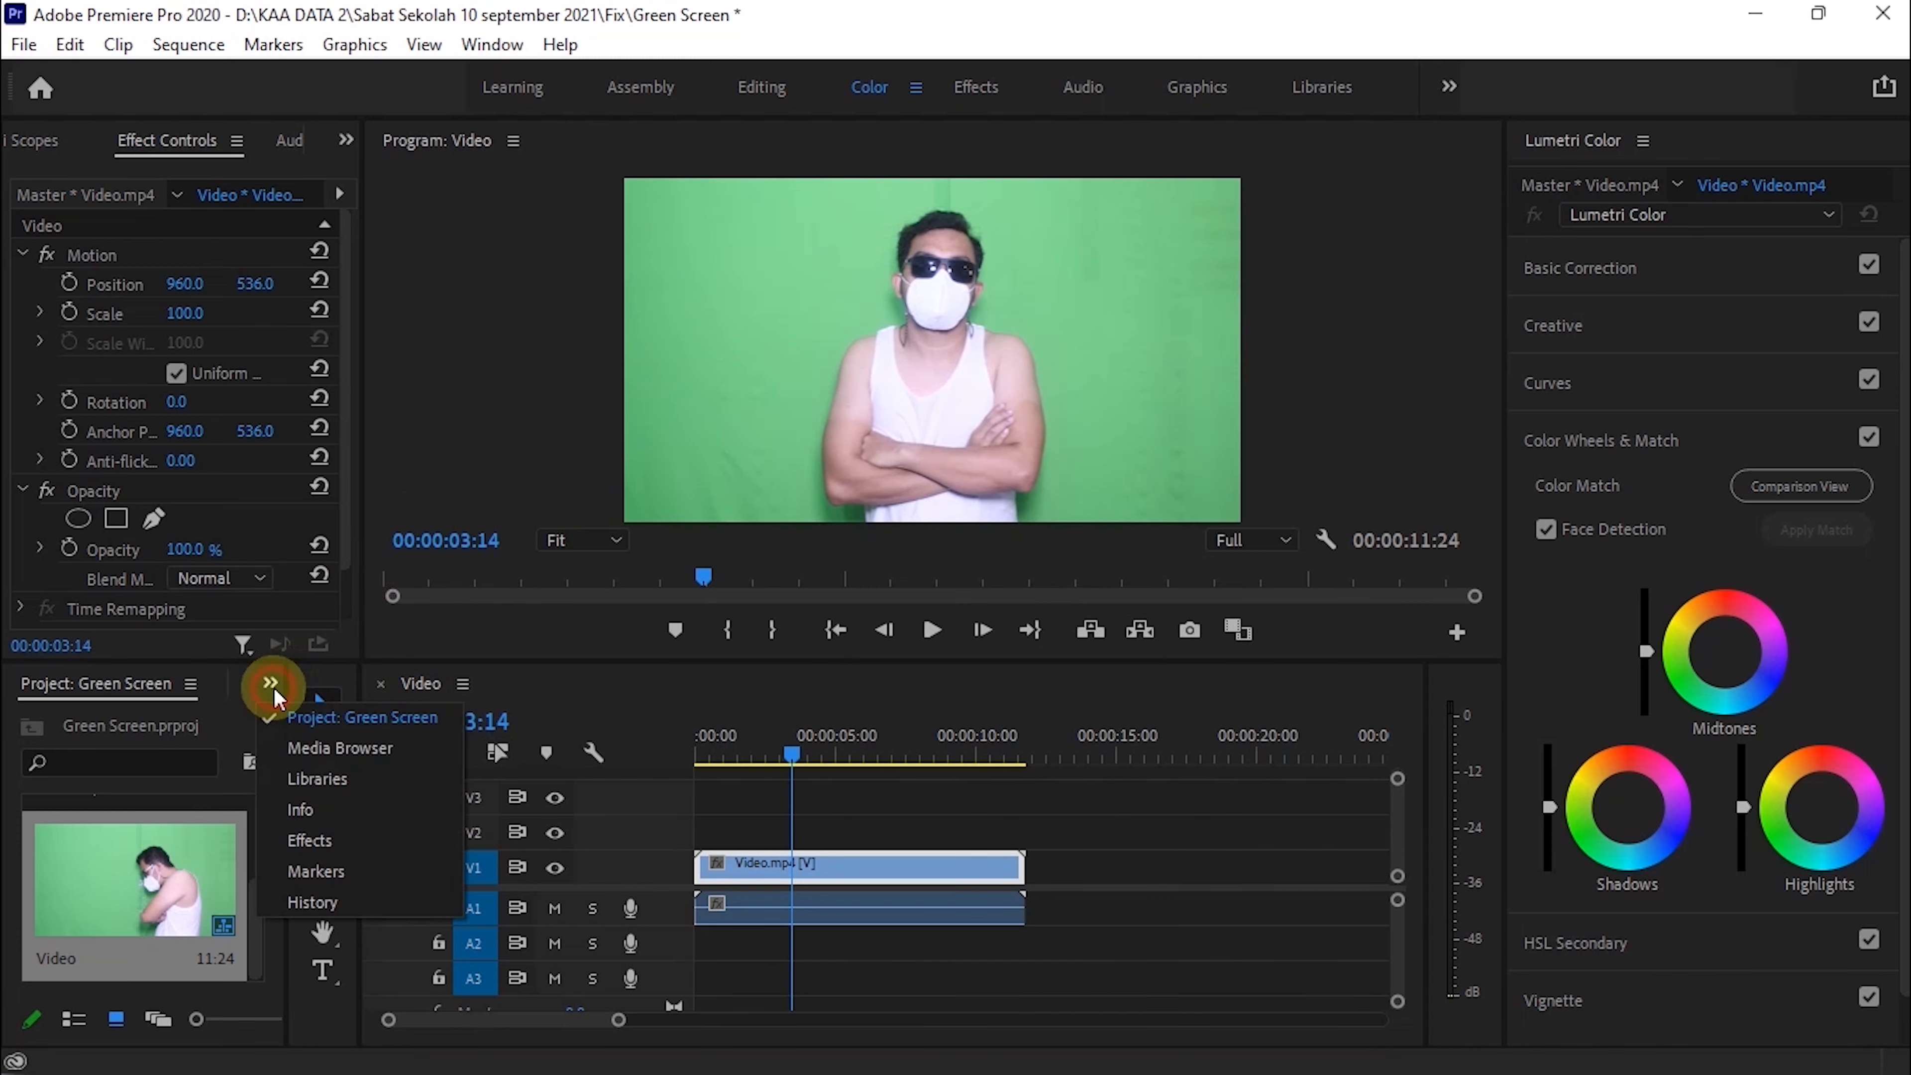
pyautogui.click(332, 860)
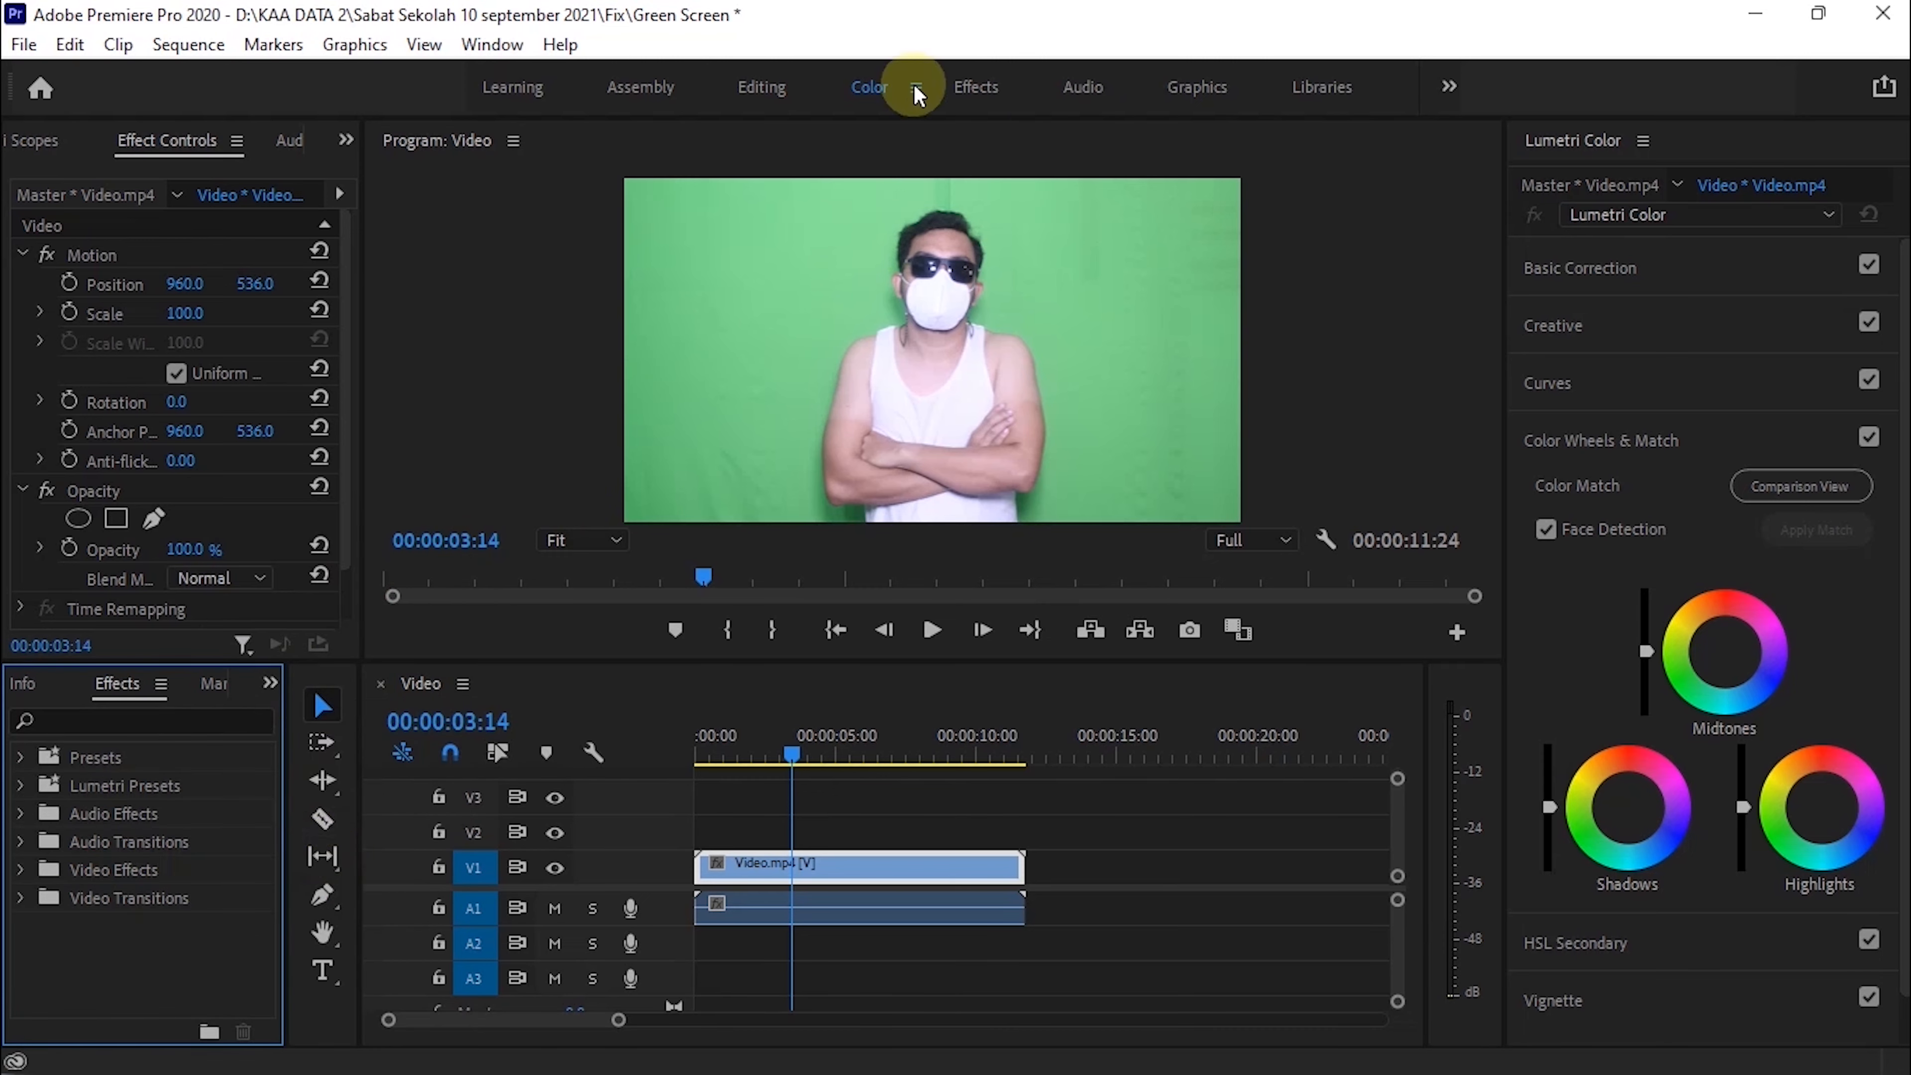
pyautogui.click(86, 721)
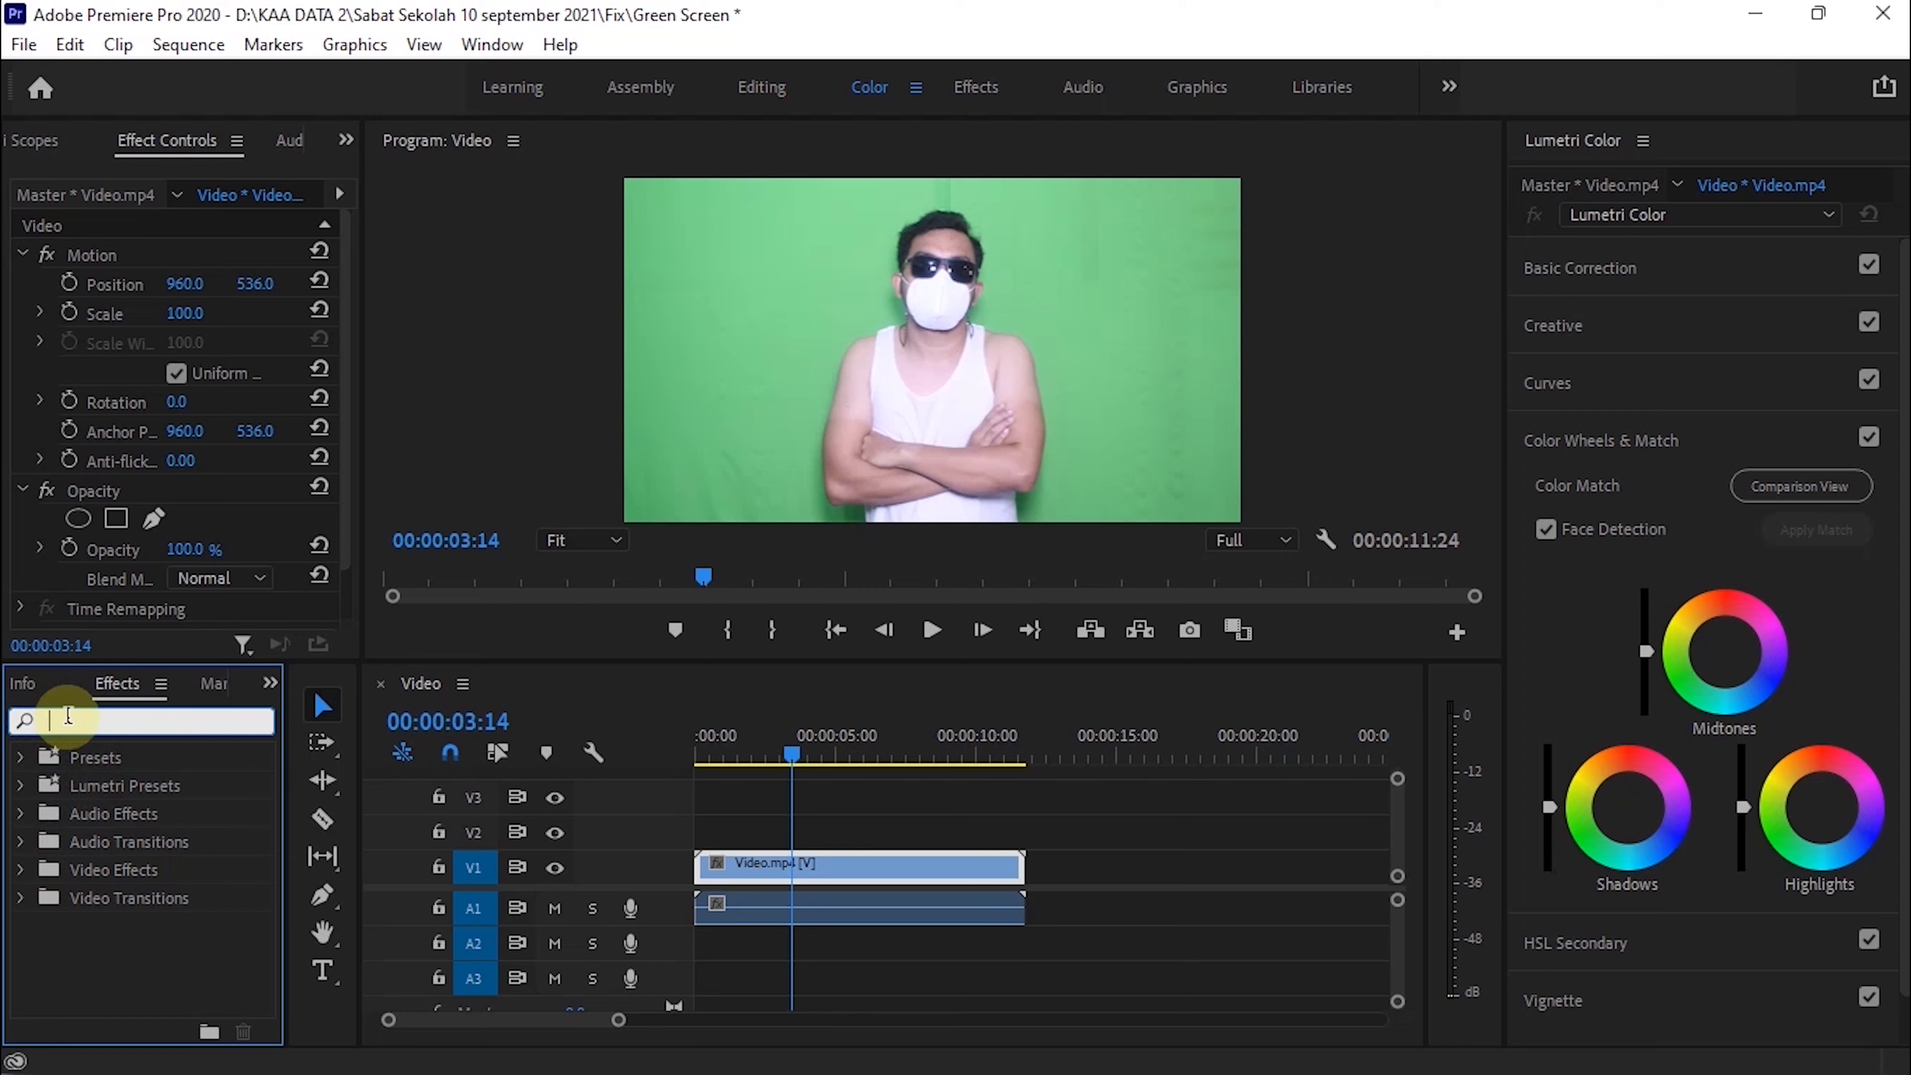
pyautogui.write('ultra key')
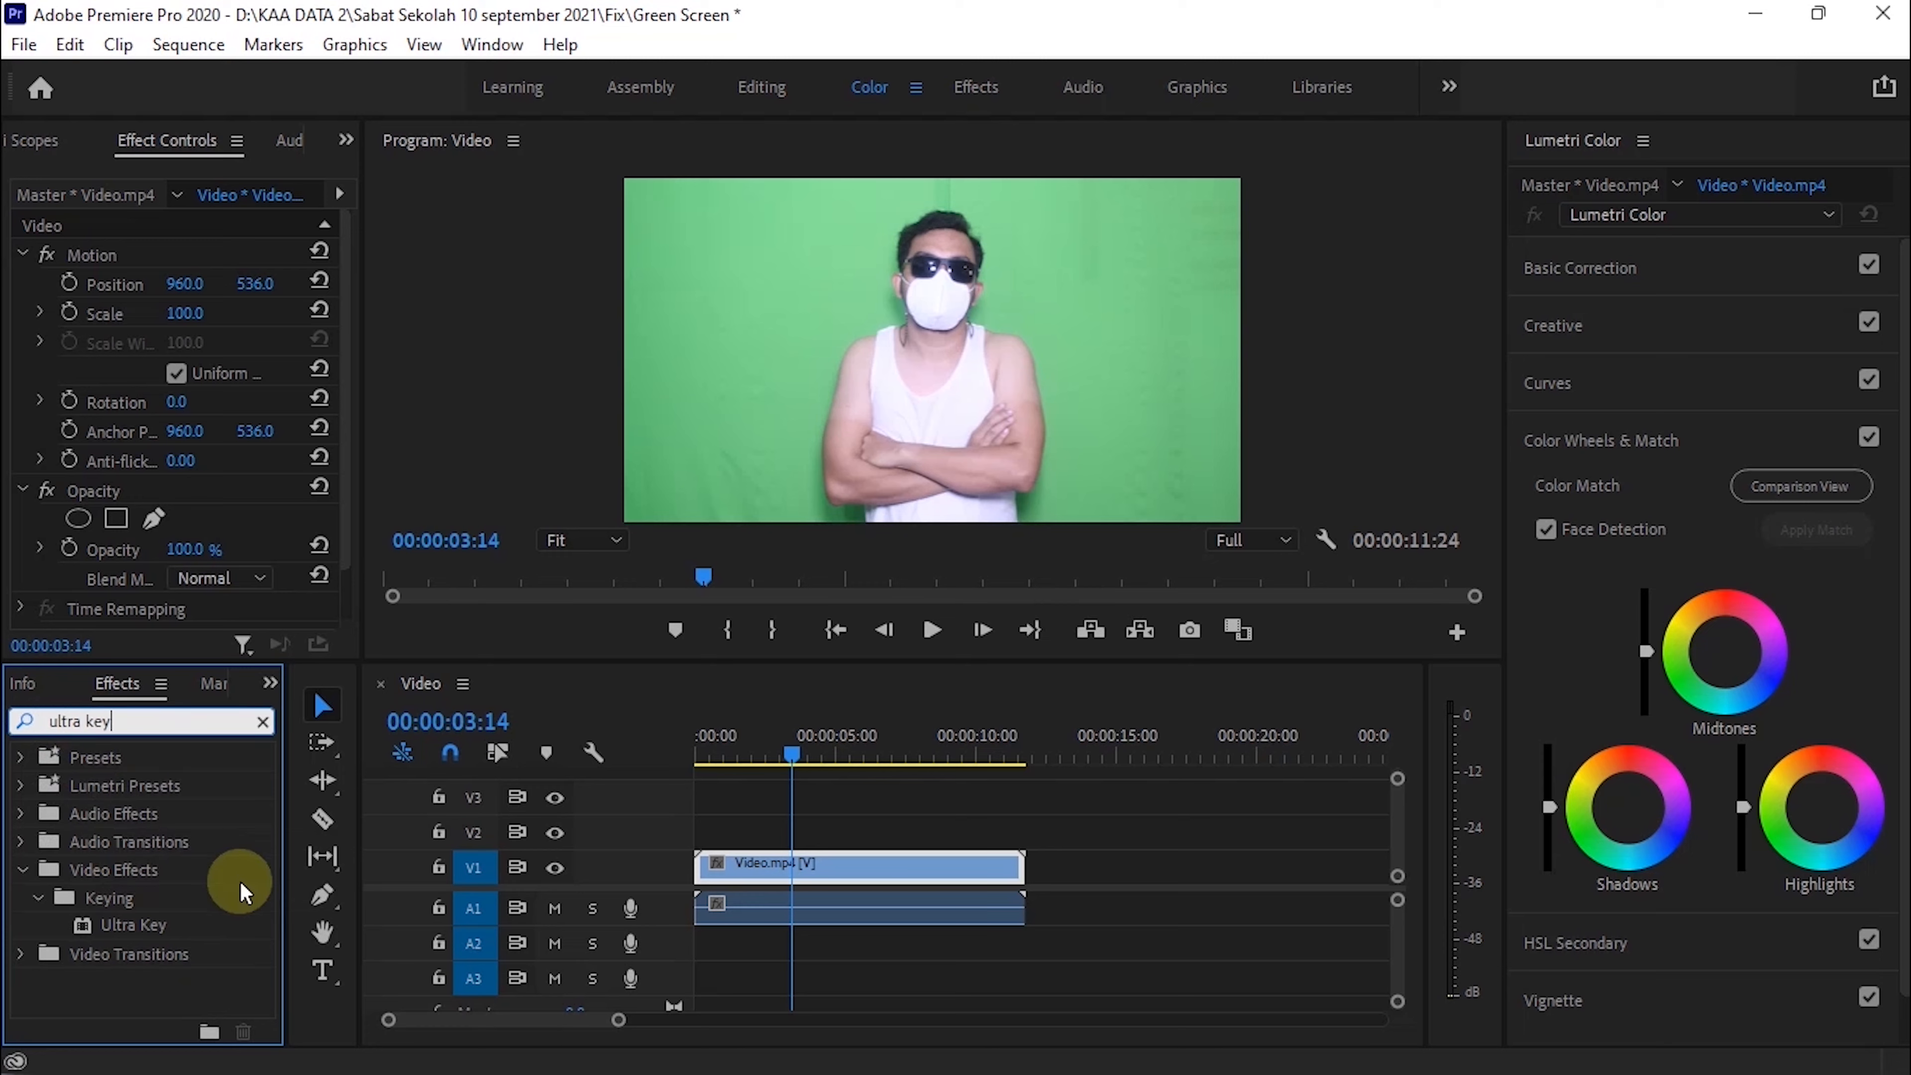
pyautogui.click(115, 936)
pyautogui.moveTo(115, 936); pyautogui.dragTo(739, 879)
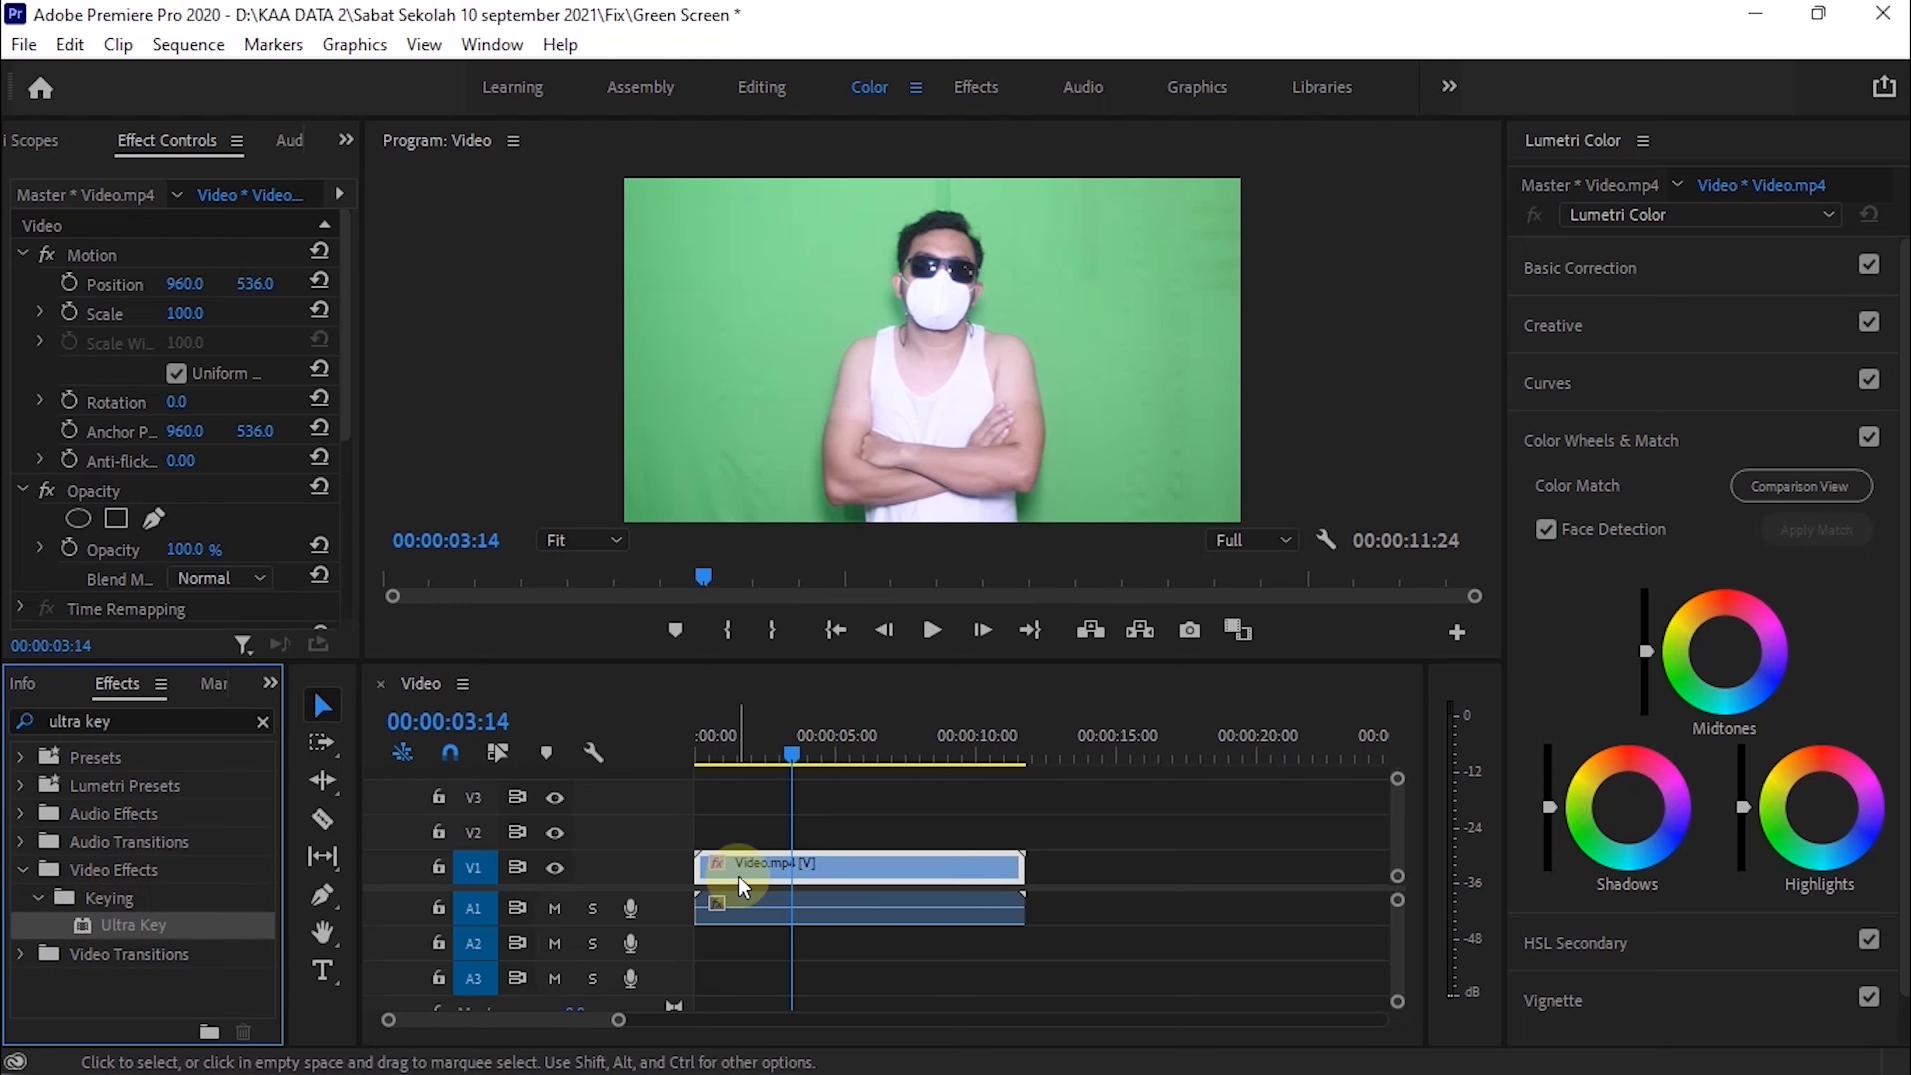
# Step: Delete the audio part of Video.mp4 from track A1
pyautogui.doubleClick(811, 914)
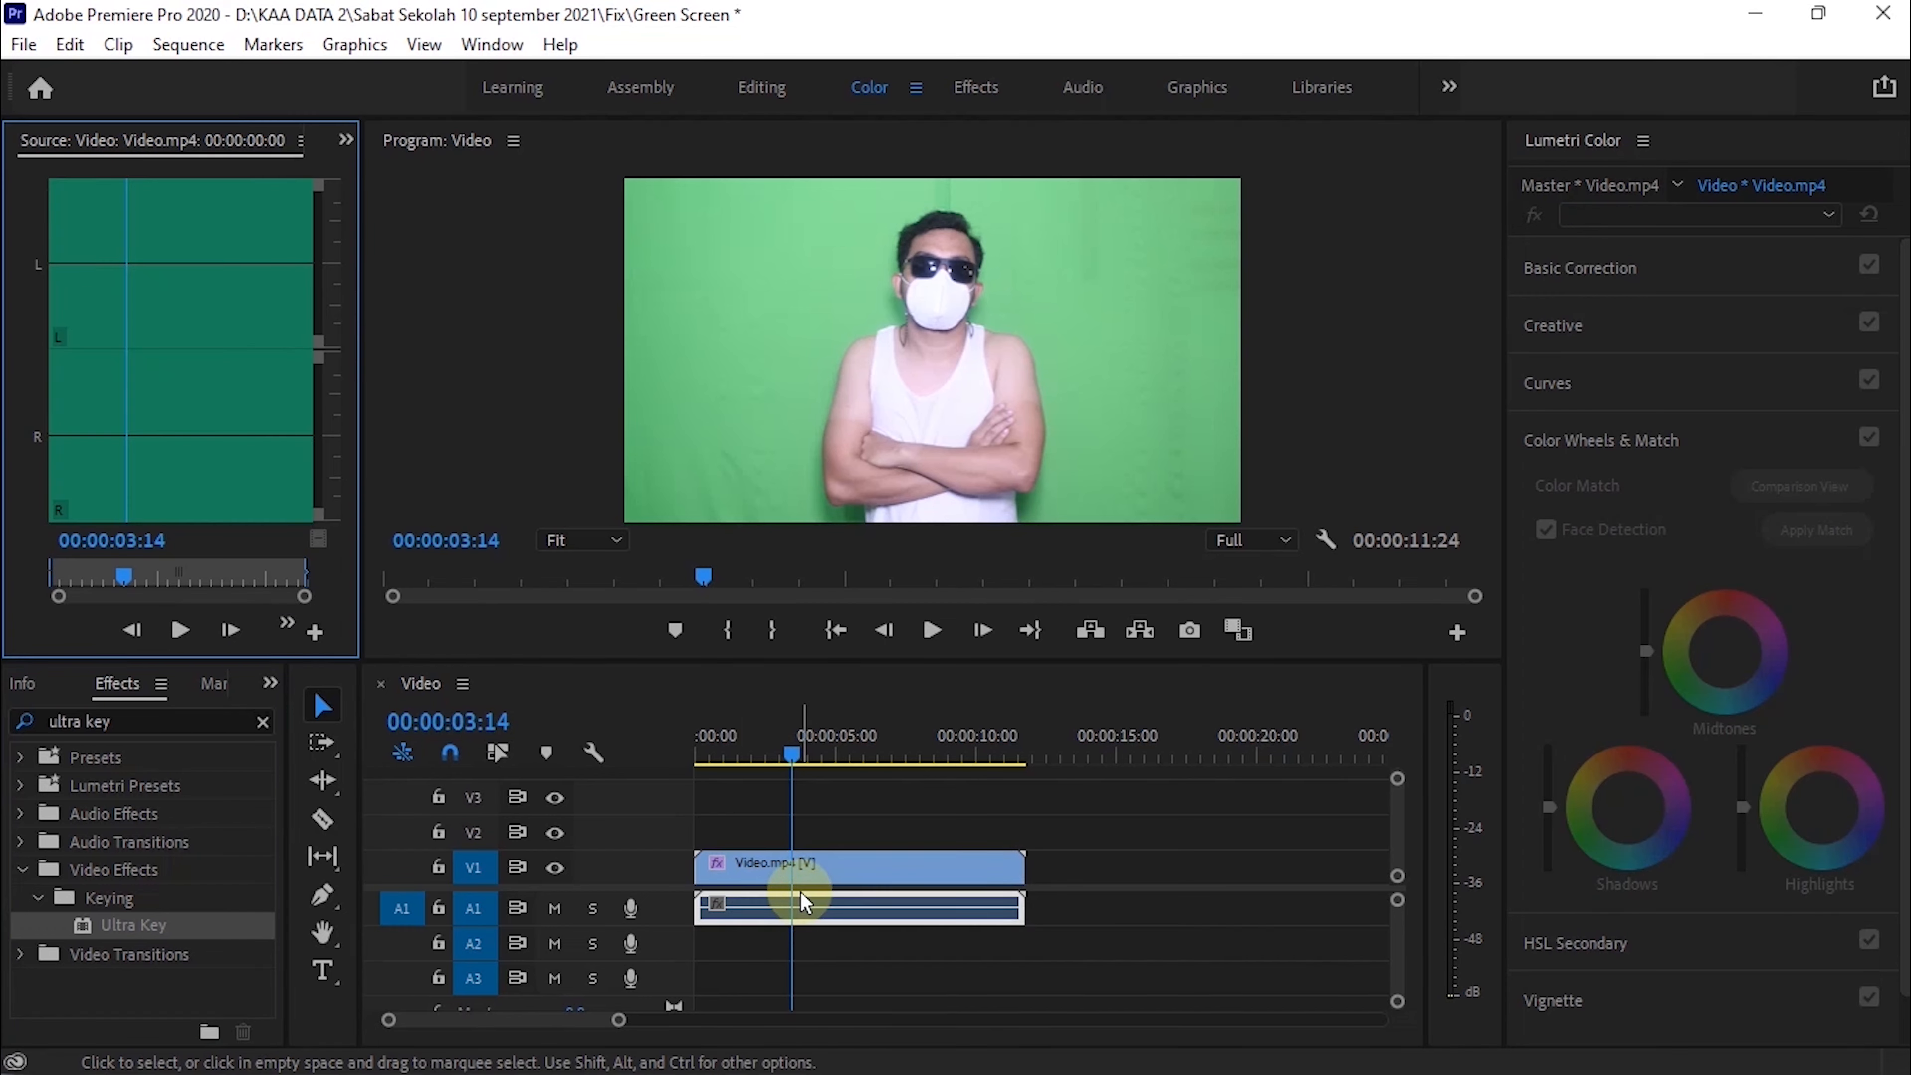
pyautogui.click(840, 923)
pyautogui.press('Delete')
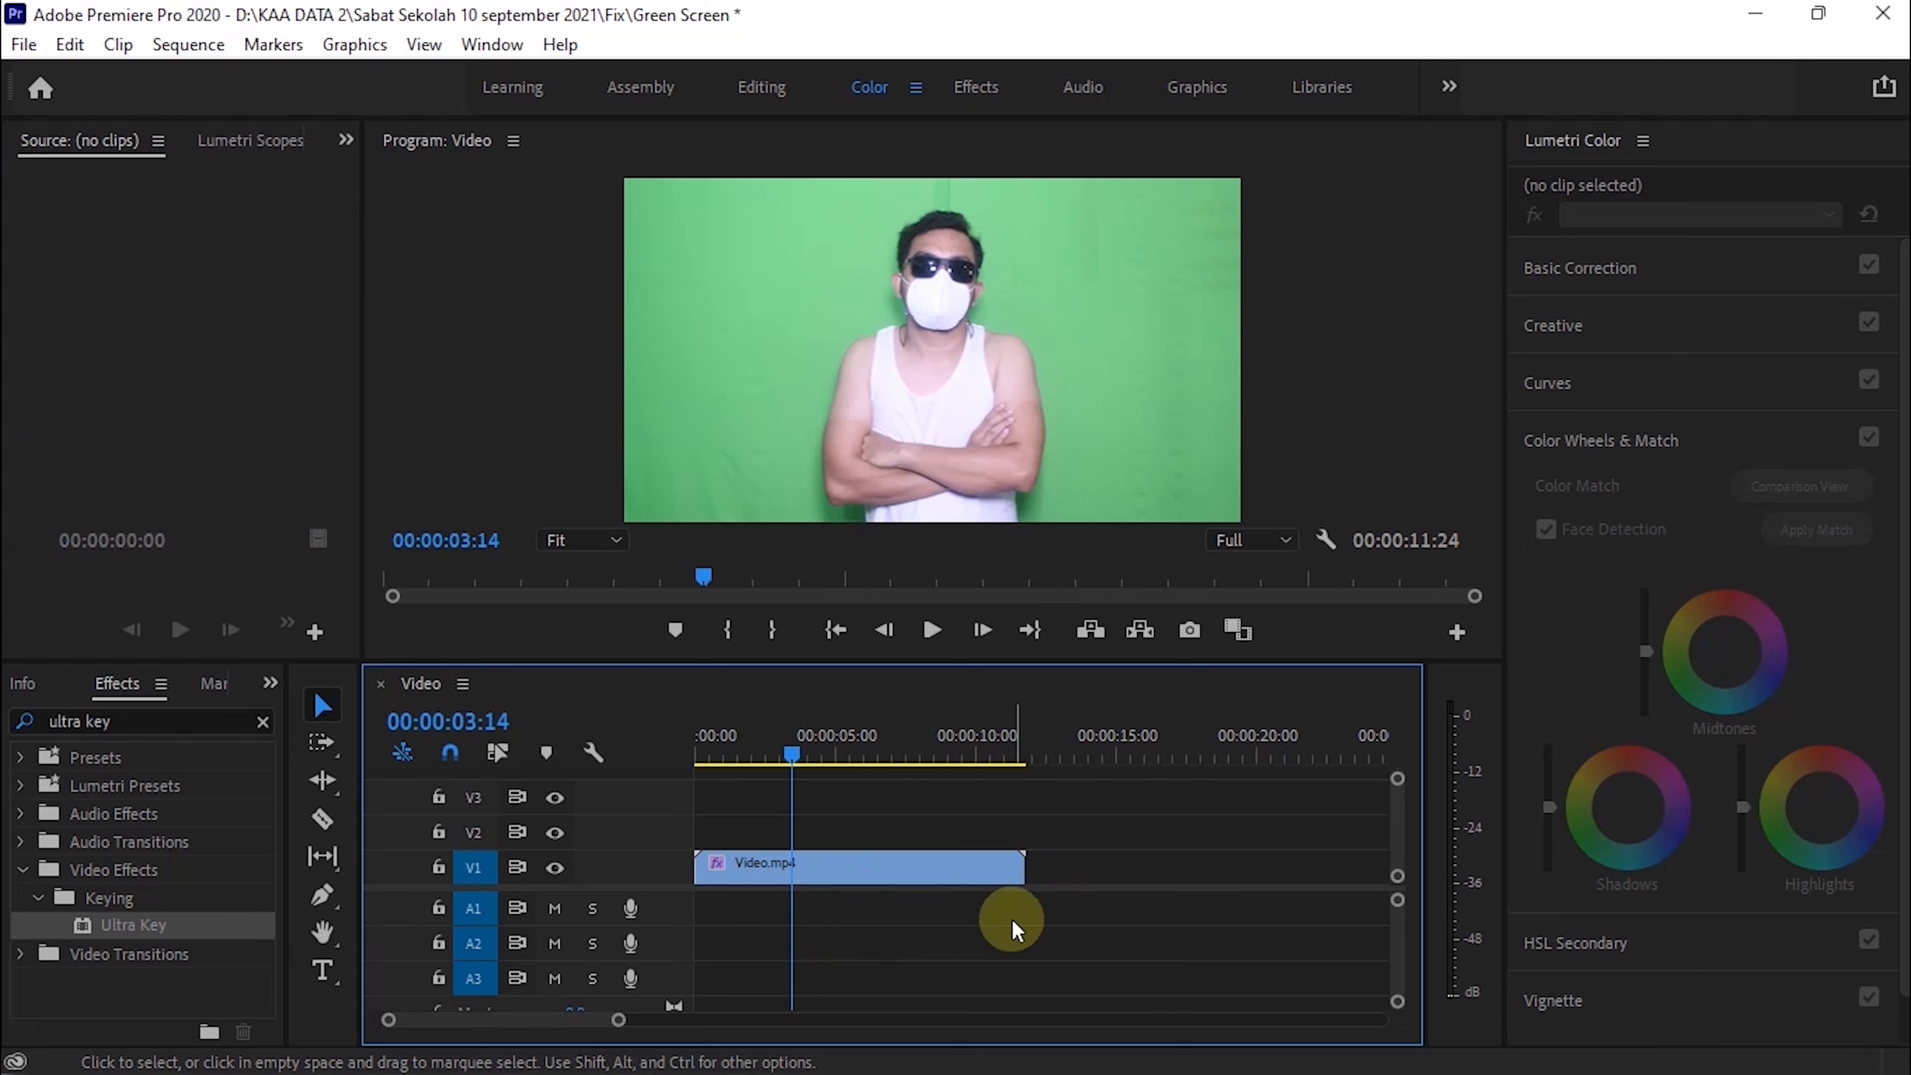
# Step: At 00:00:02:05, set the Ultra Key's key color on Video.mp4 by sampling the green backdrop beside the man
pyautogui.click(756, 752)
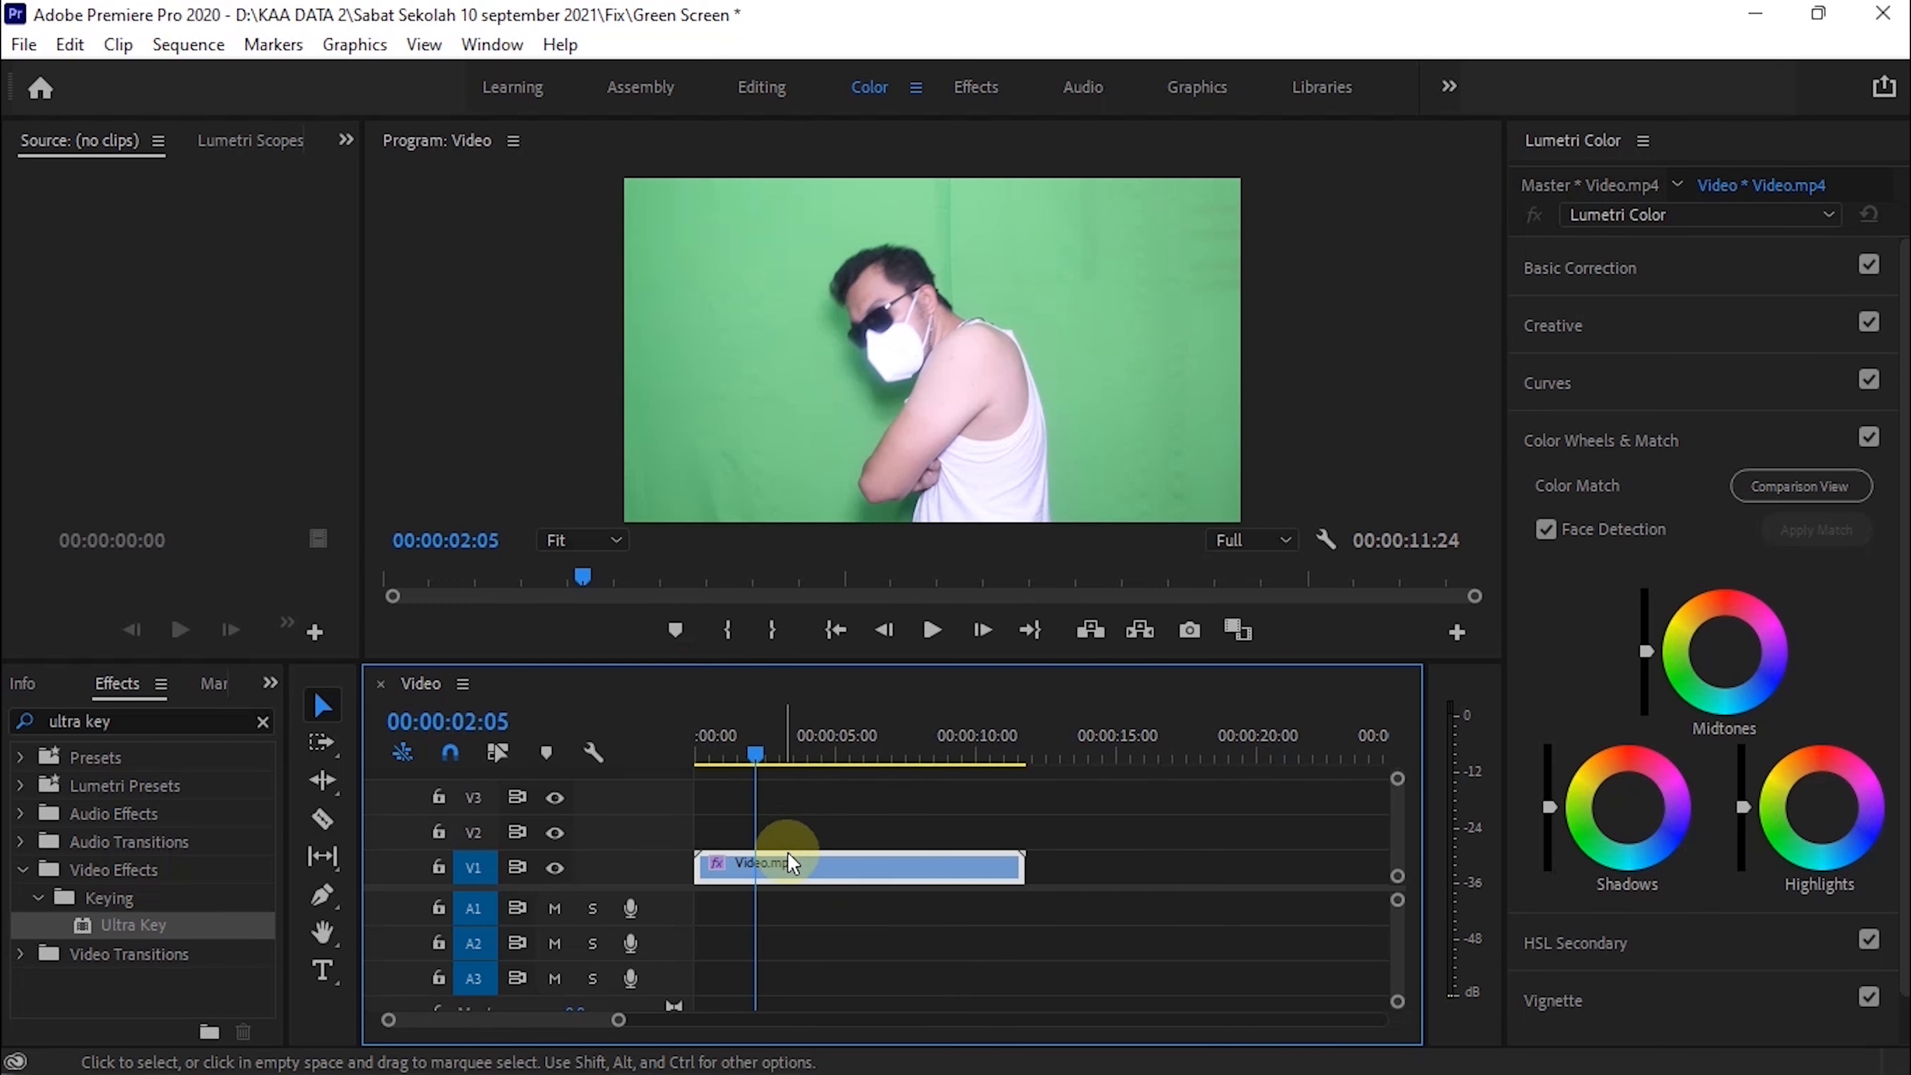
pyautogui.click(345, 141)
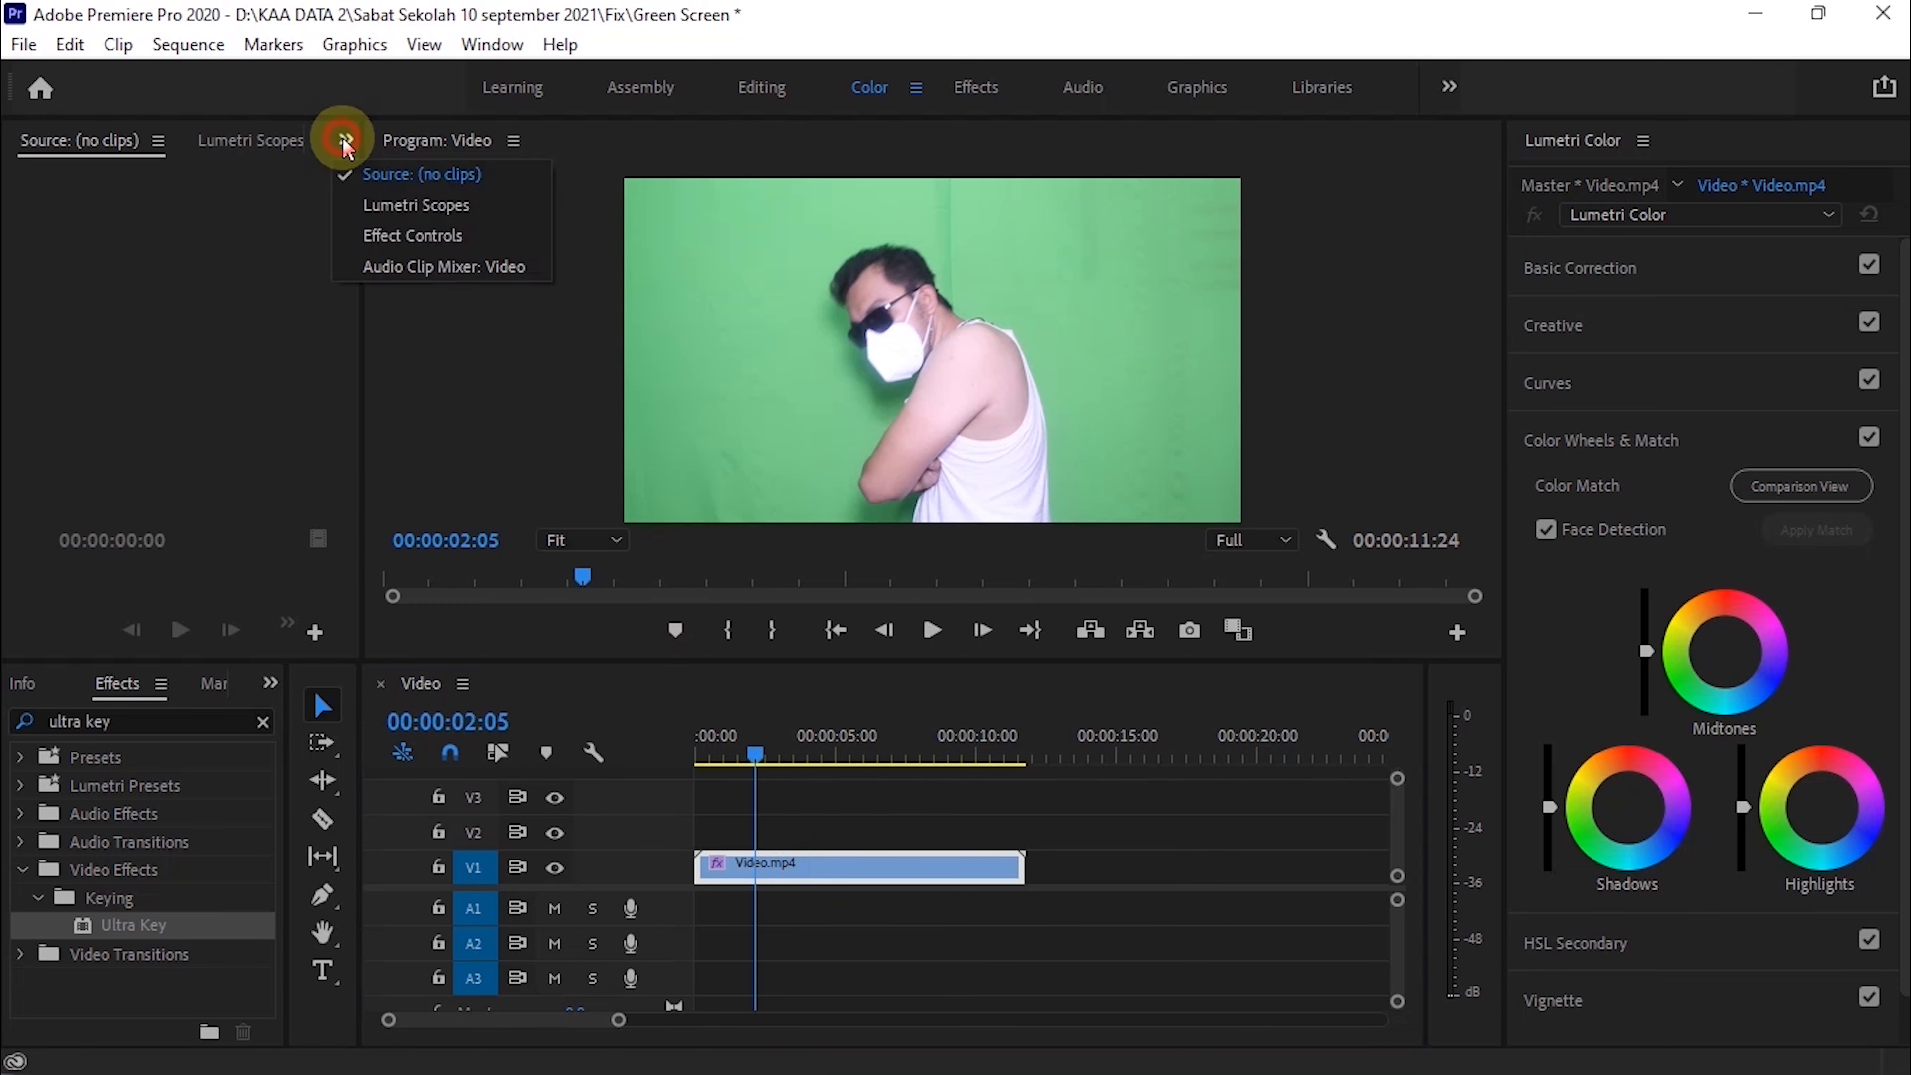
pyautogui.click(387, 229)
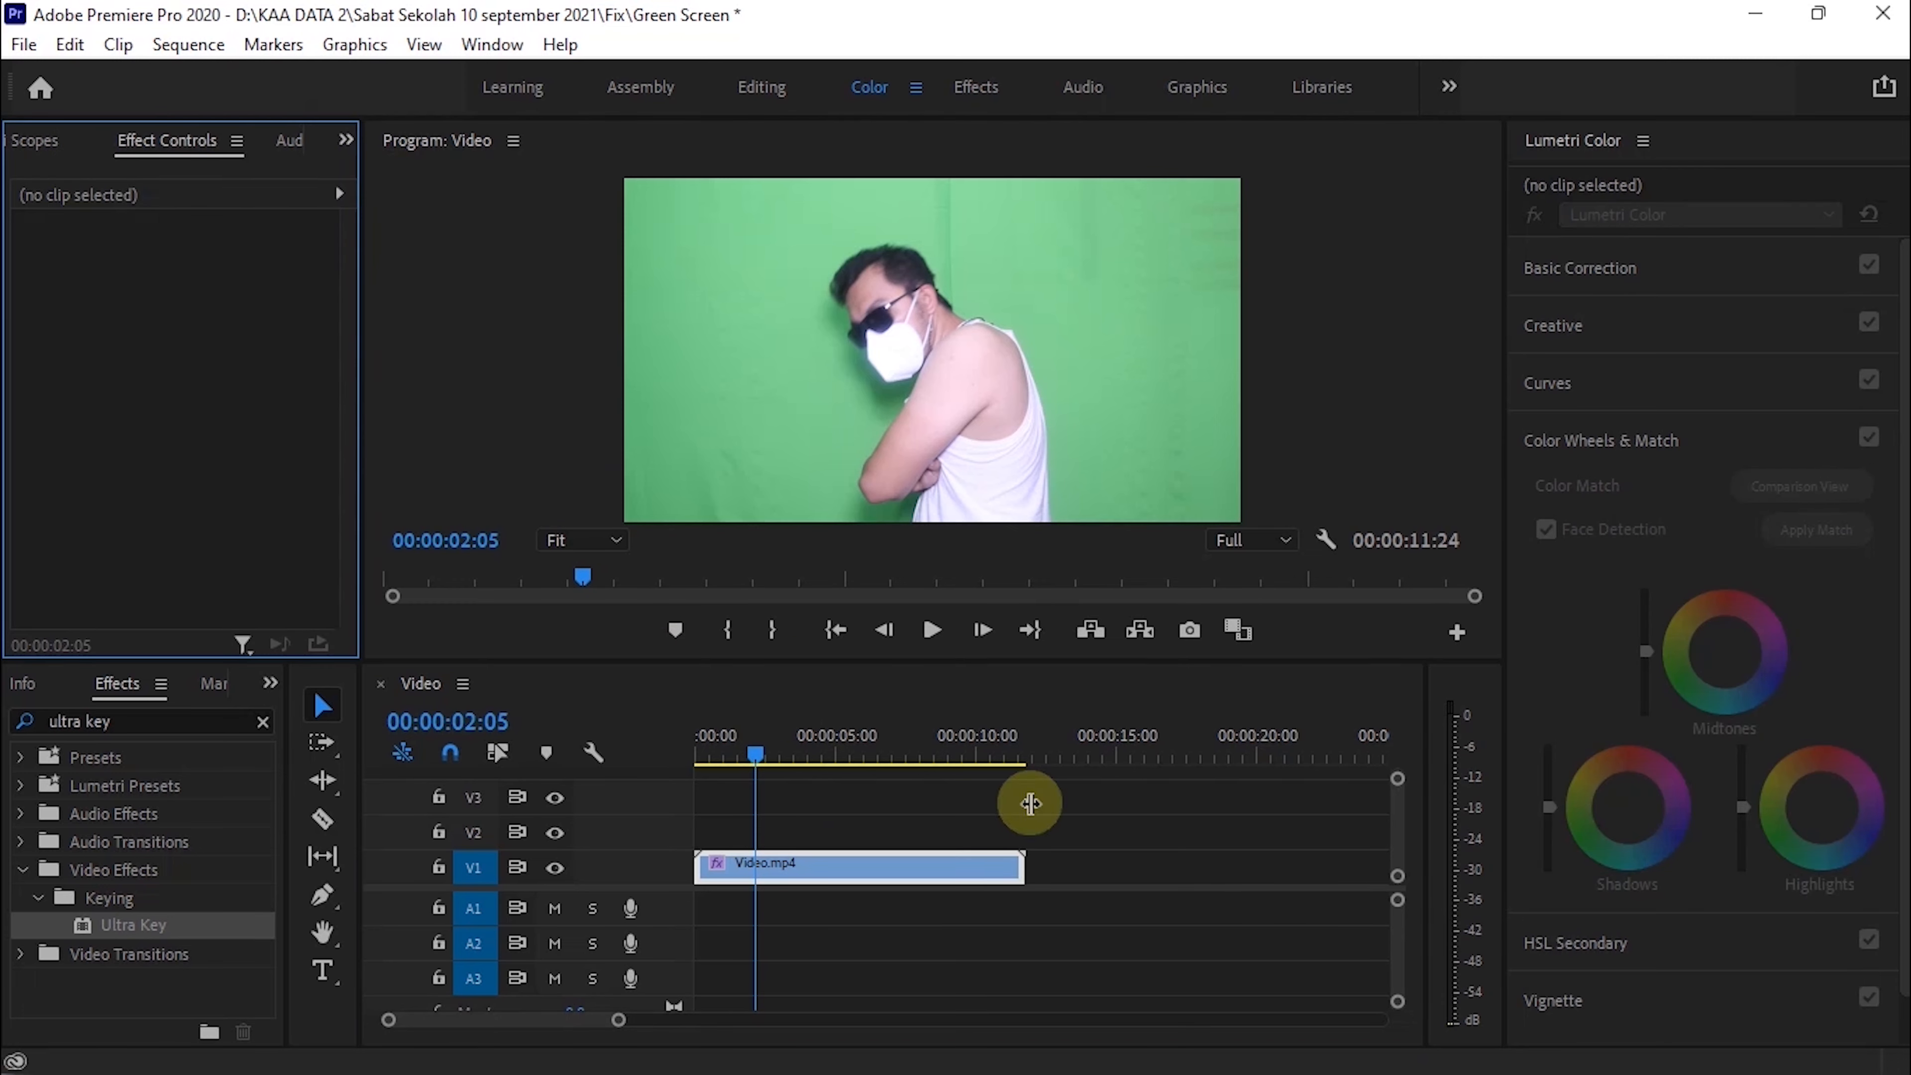
pyautogui.click(788, 860)
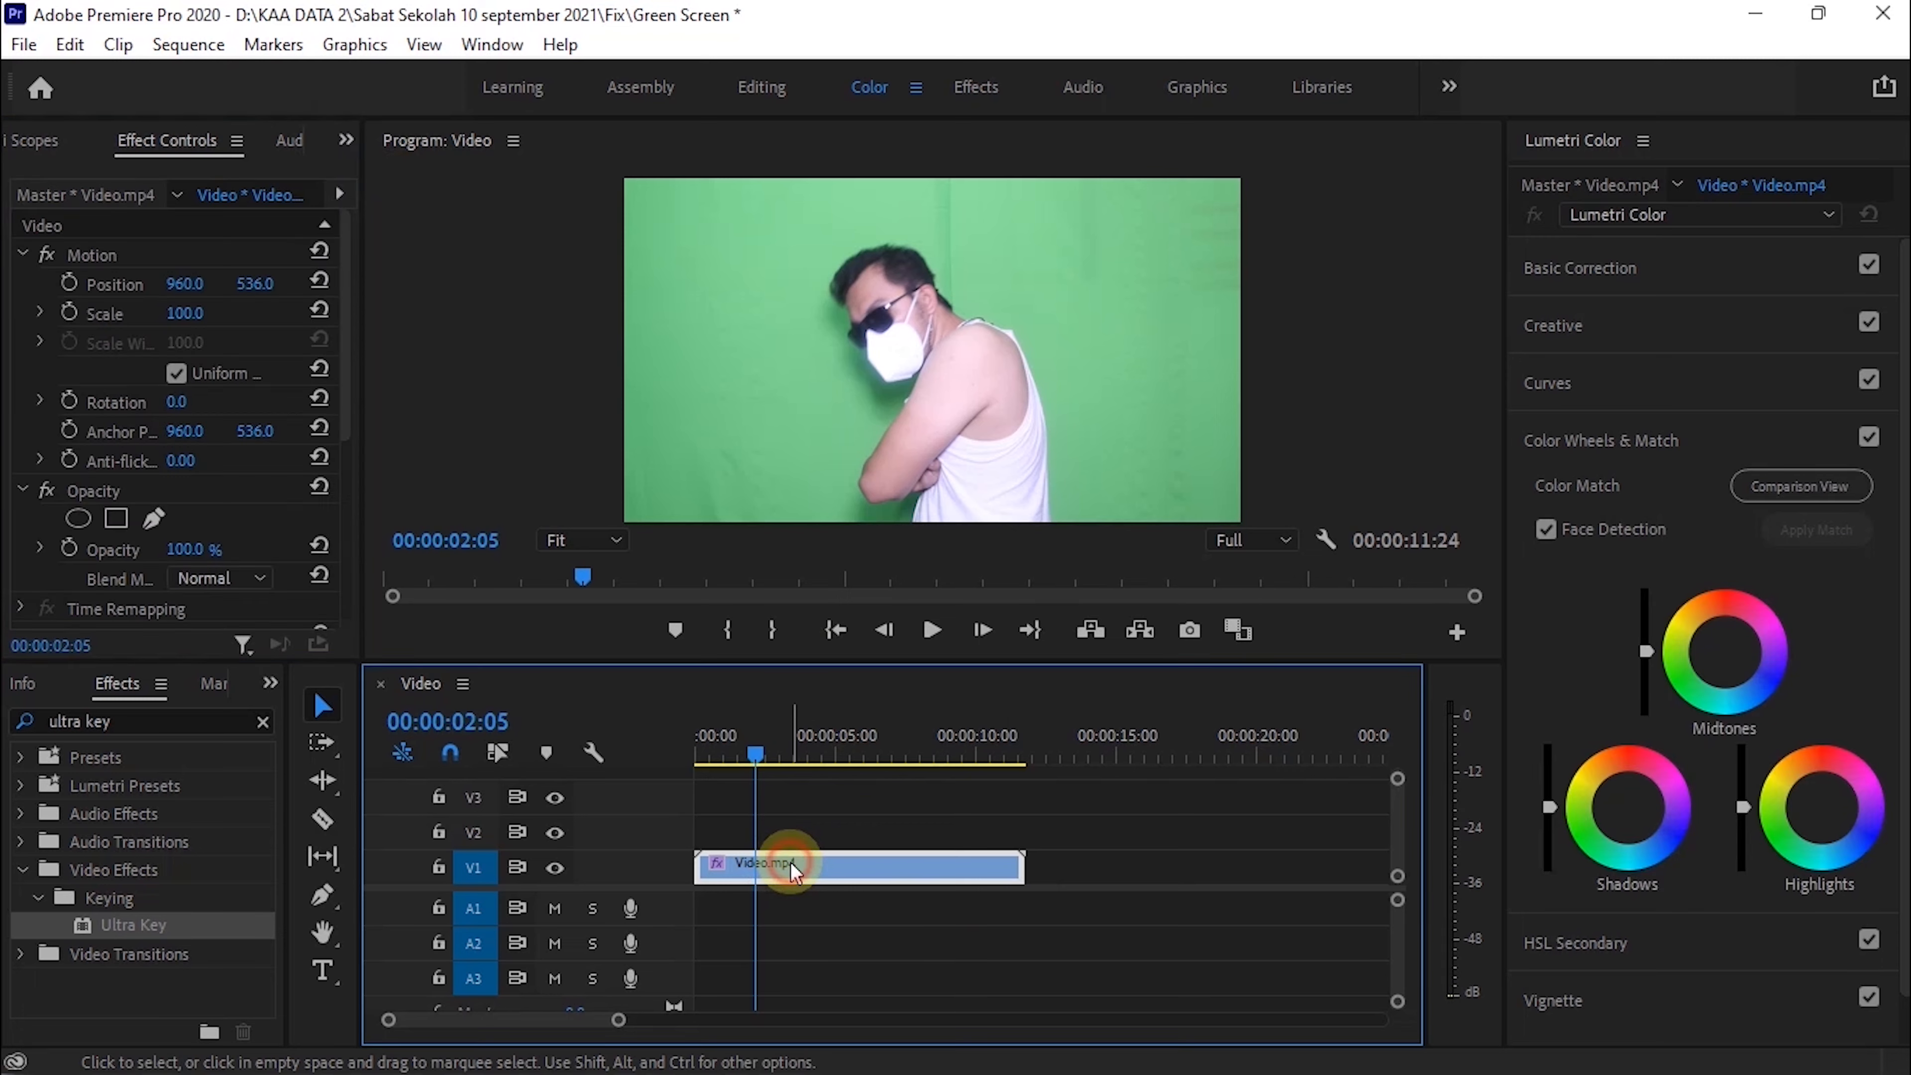
pyautogui.moveTo(343, 297); pyautogui.dragTo(334, 471)
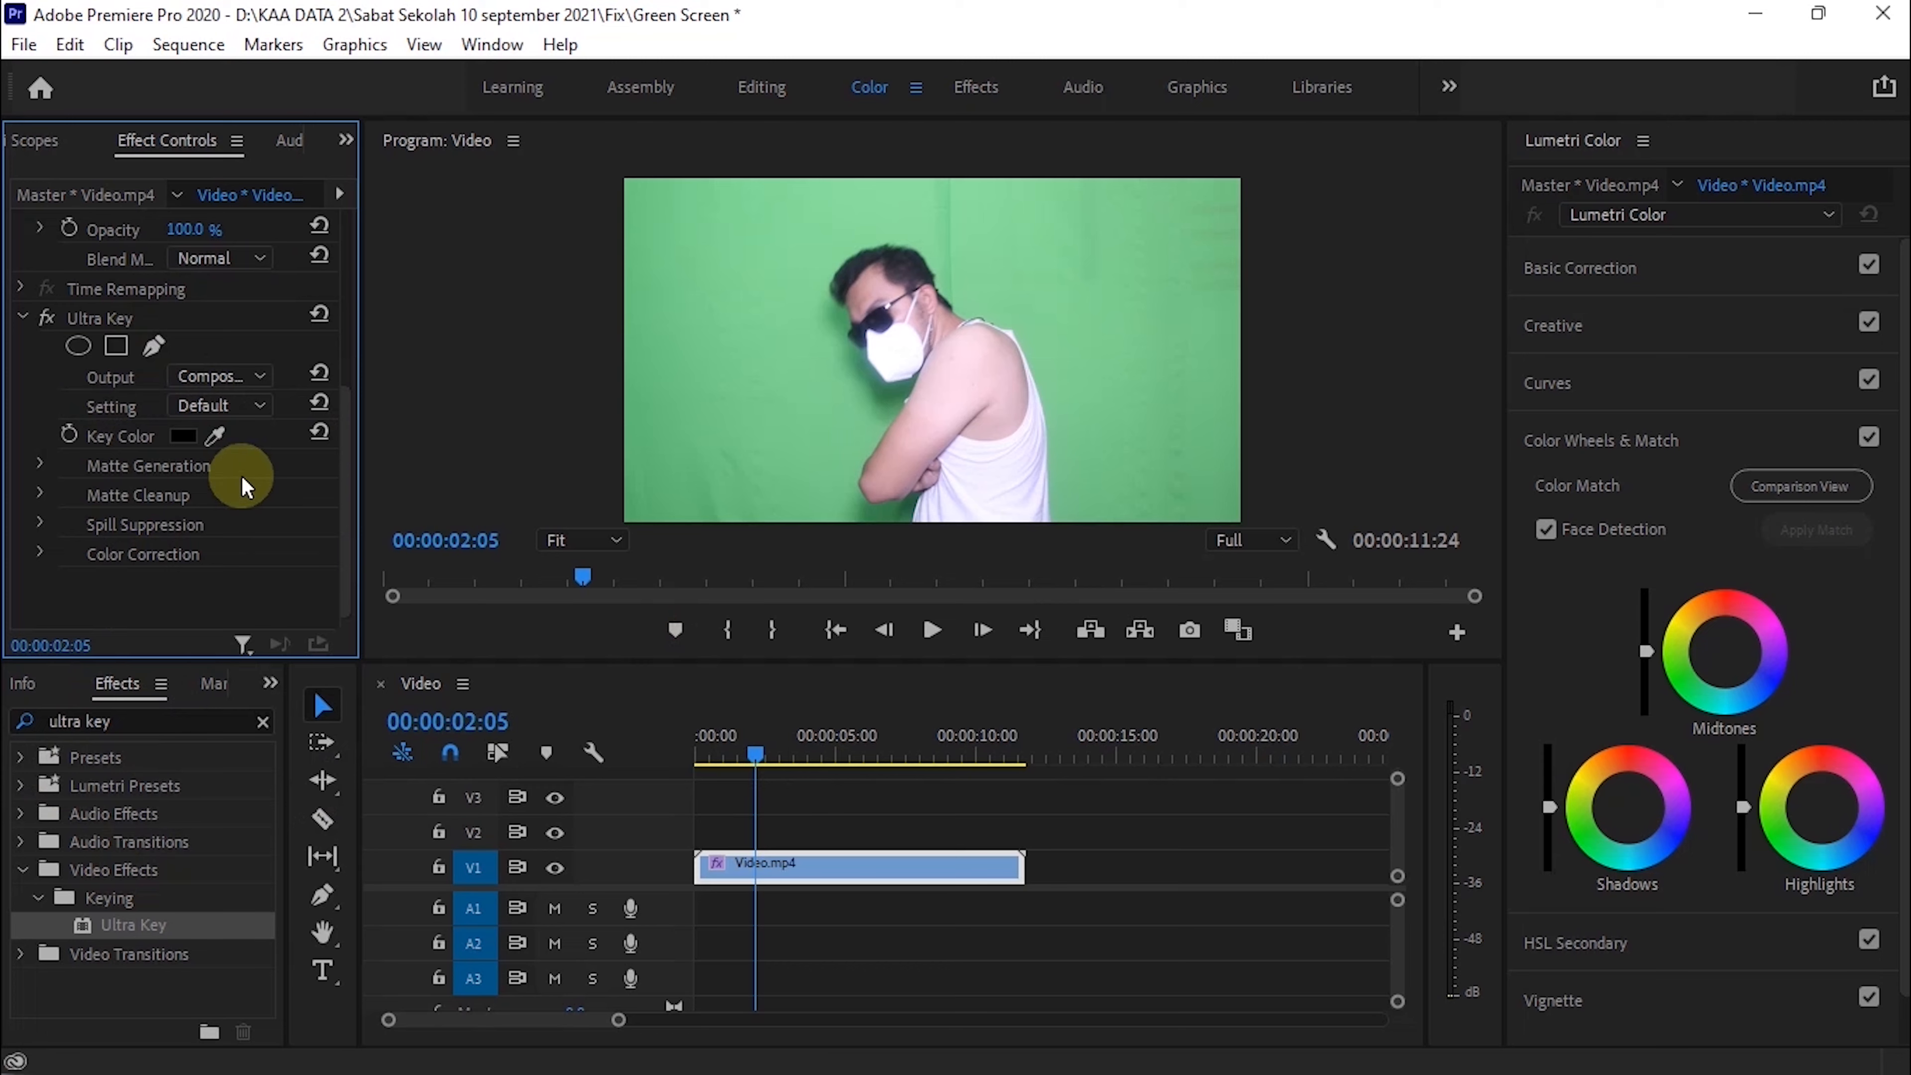
pyautogui.click(213, 435)
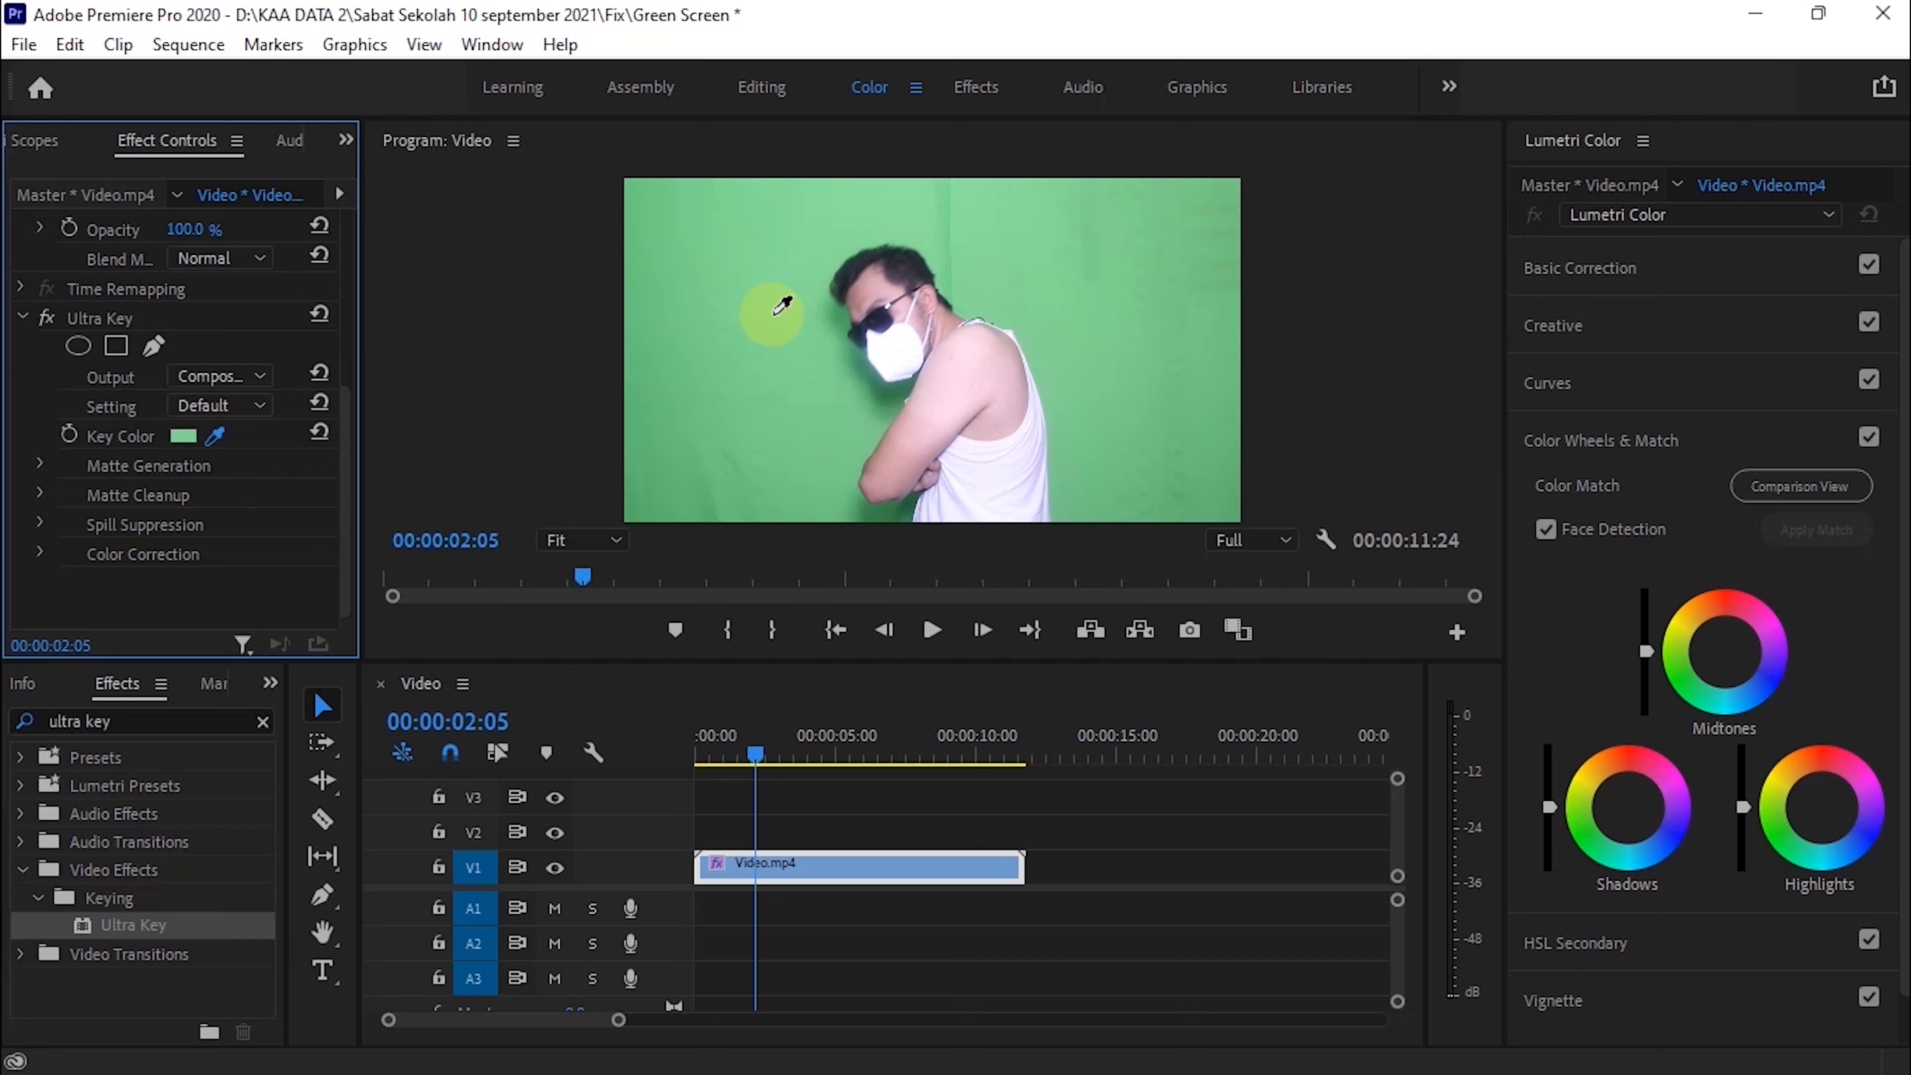
pyautogui.click(779, 309)
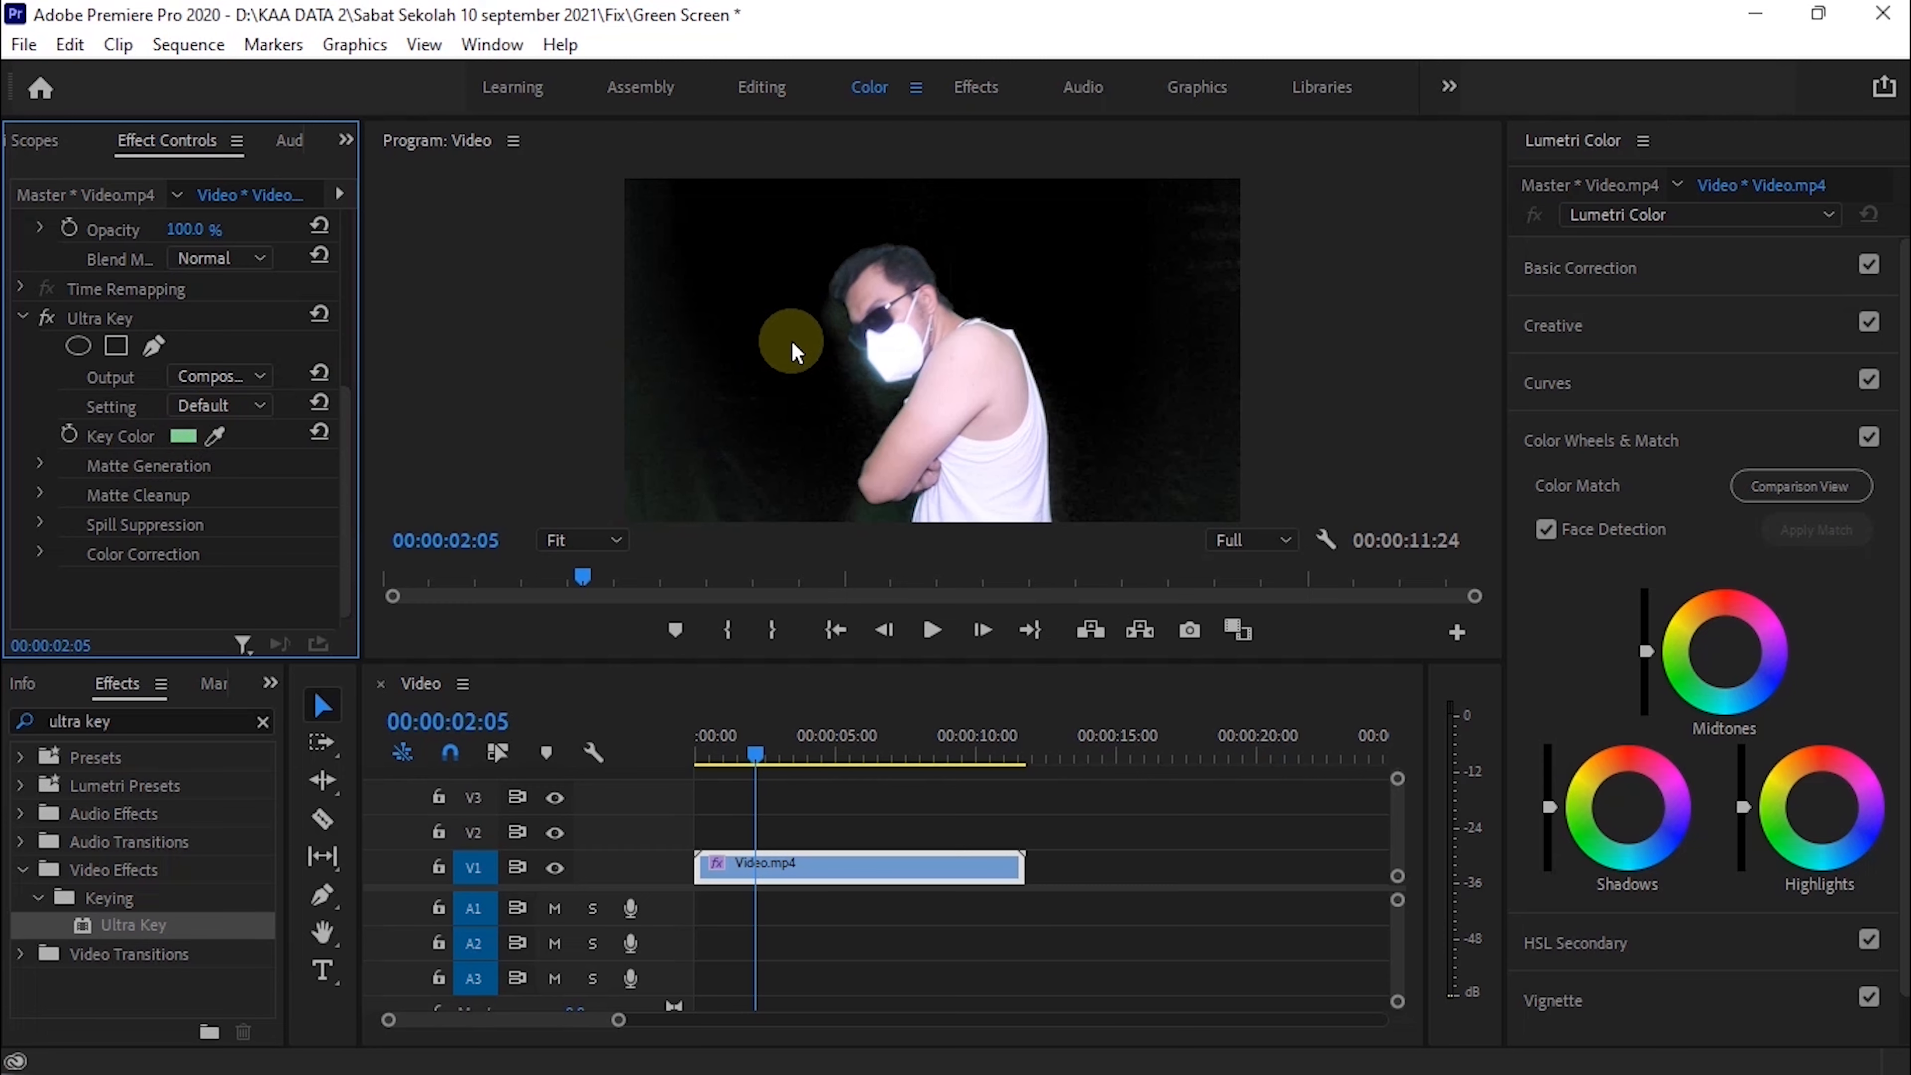
# Step: Scrub the keyed clip to 00:00:09:14 to check the background removal, and expand the Ultra Key's Matte Generation settings
pyautogui.moveTo(758, 759); pyautogui.dragTo(767, 759)
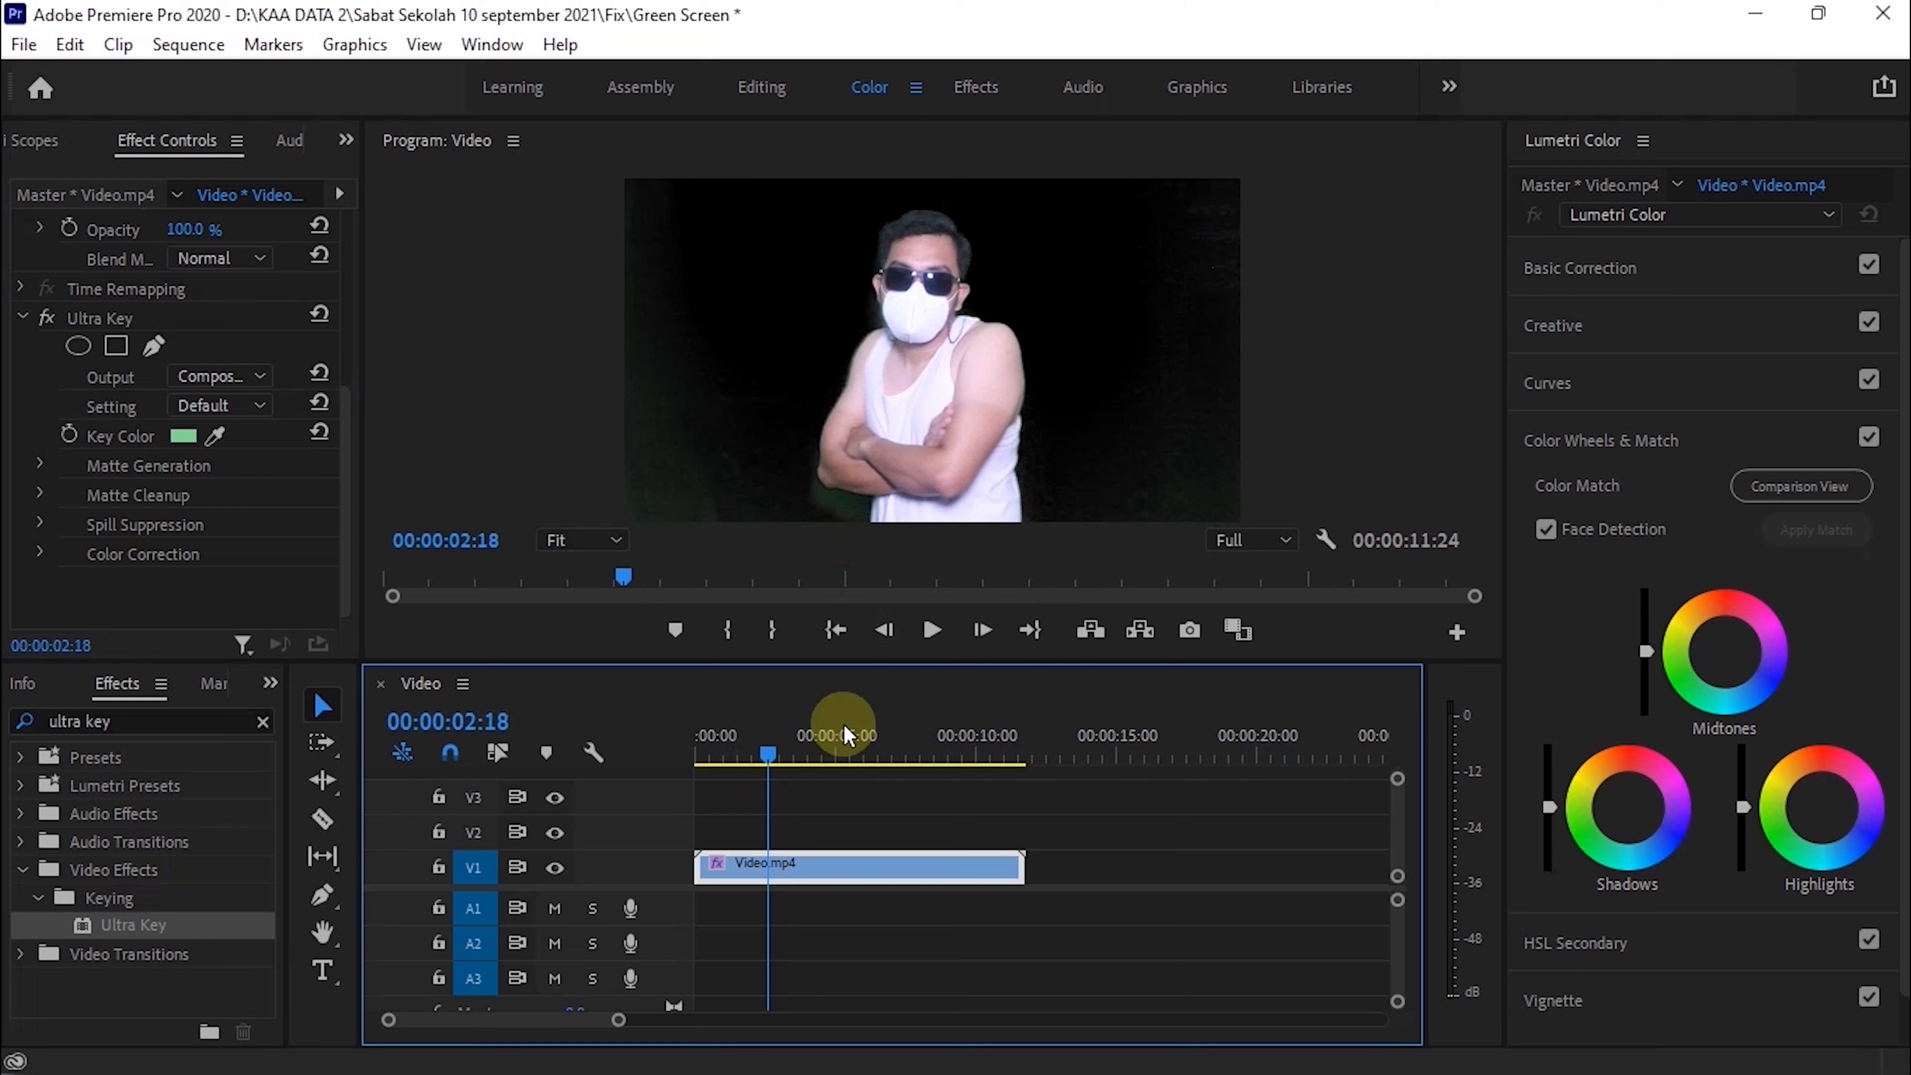
pyautogui.moveTo(776, 742); pyautogui.dragTo(939, 761)
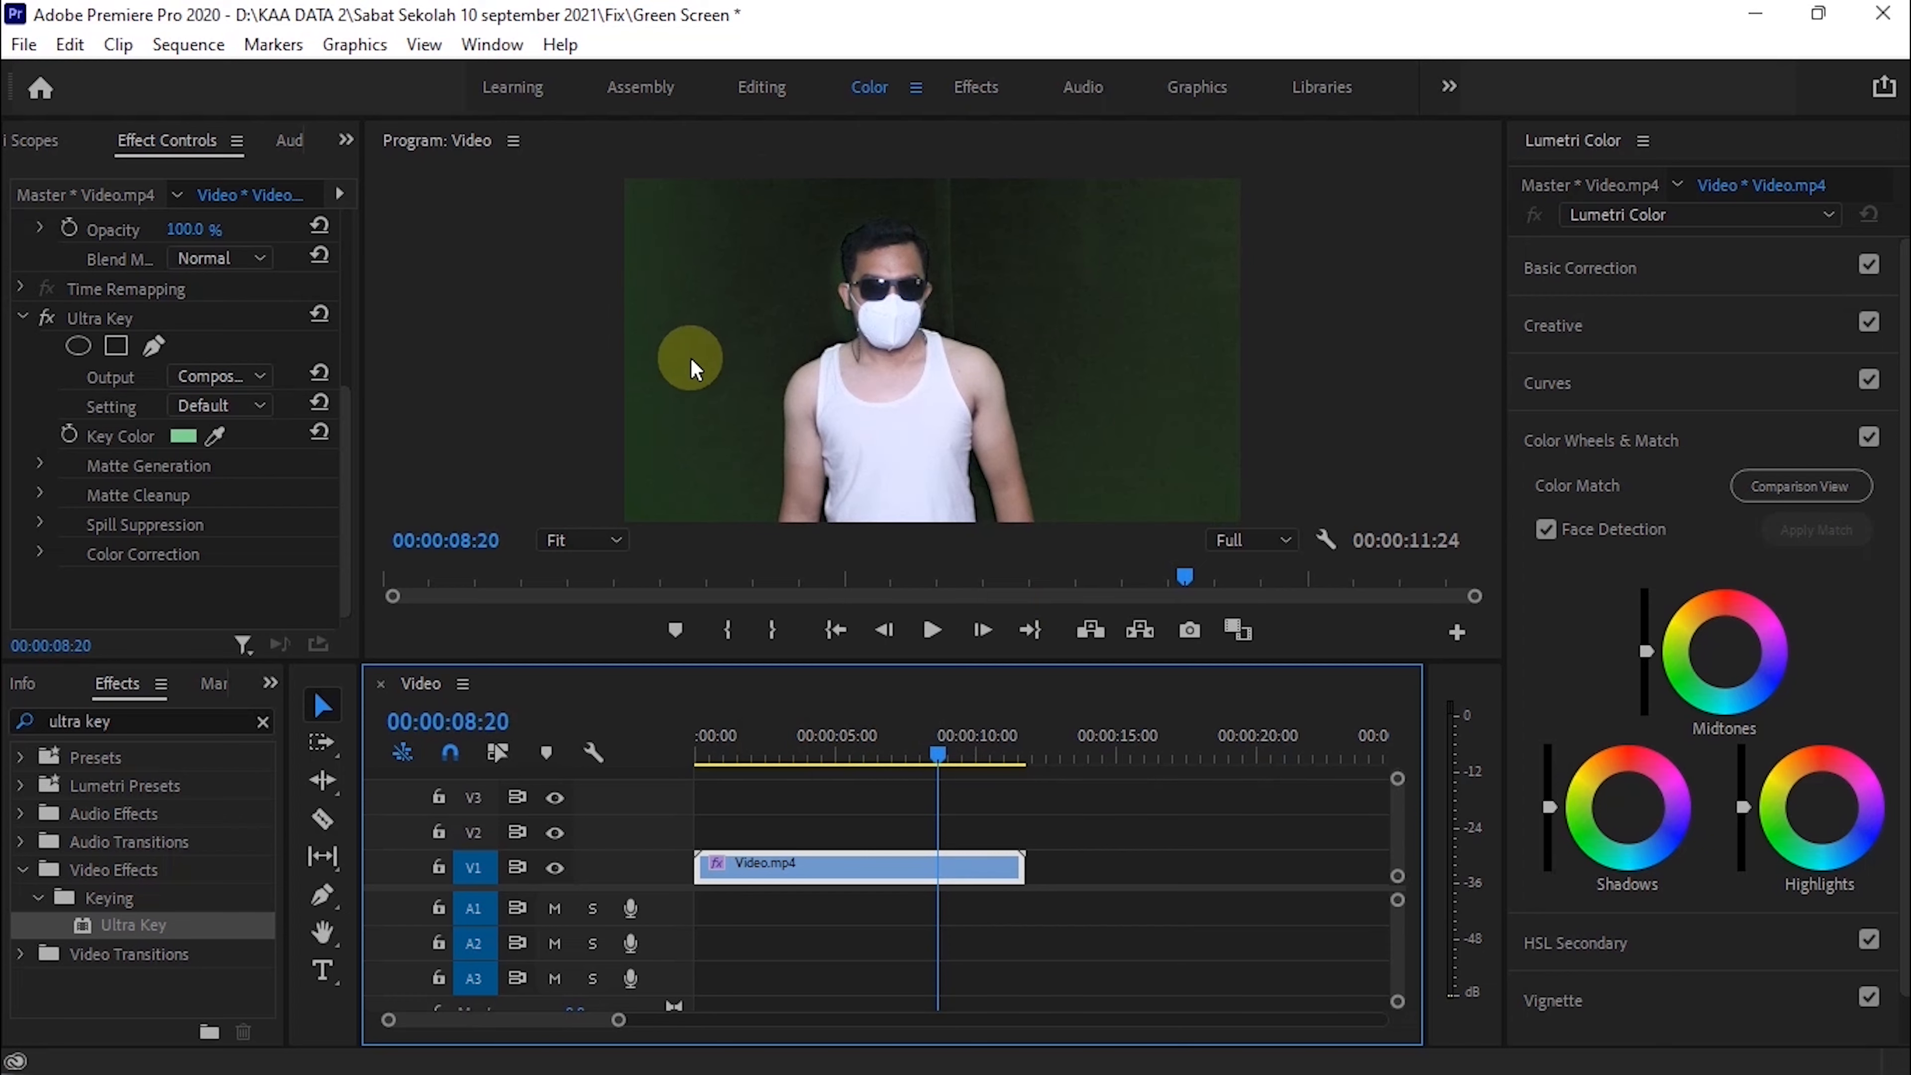
pyautogui.moveTo(940, 760)
pyautogui.mouseDown()
pyautogui.moveTo(977, 756)
pyautogui.moveTo(860, 753)
pyautogui.moveTo(962, 764)
pyautogui.mouseUp()
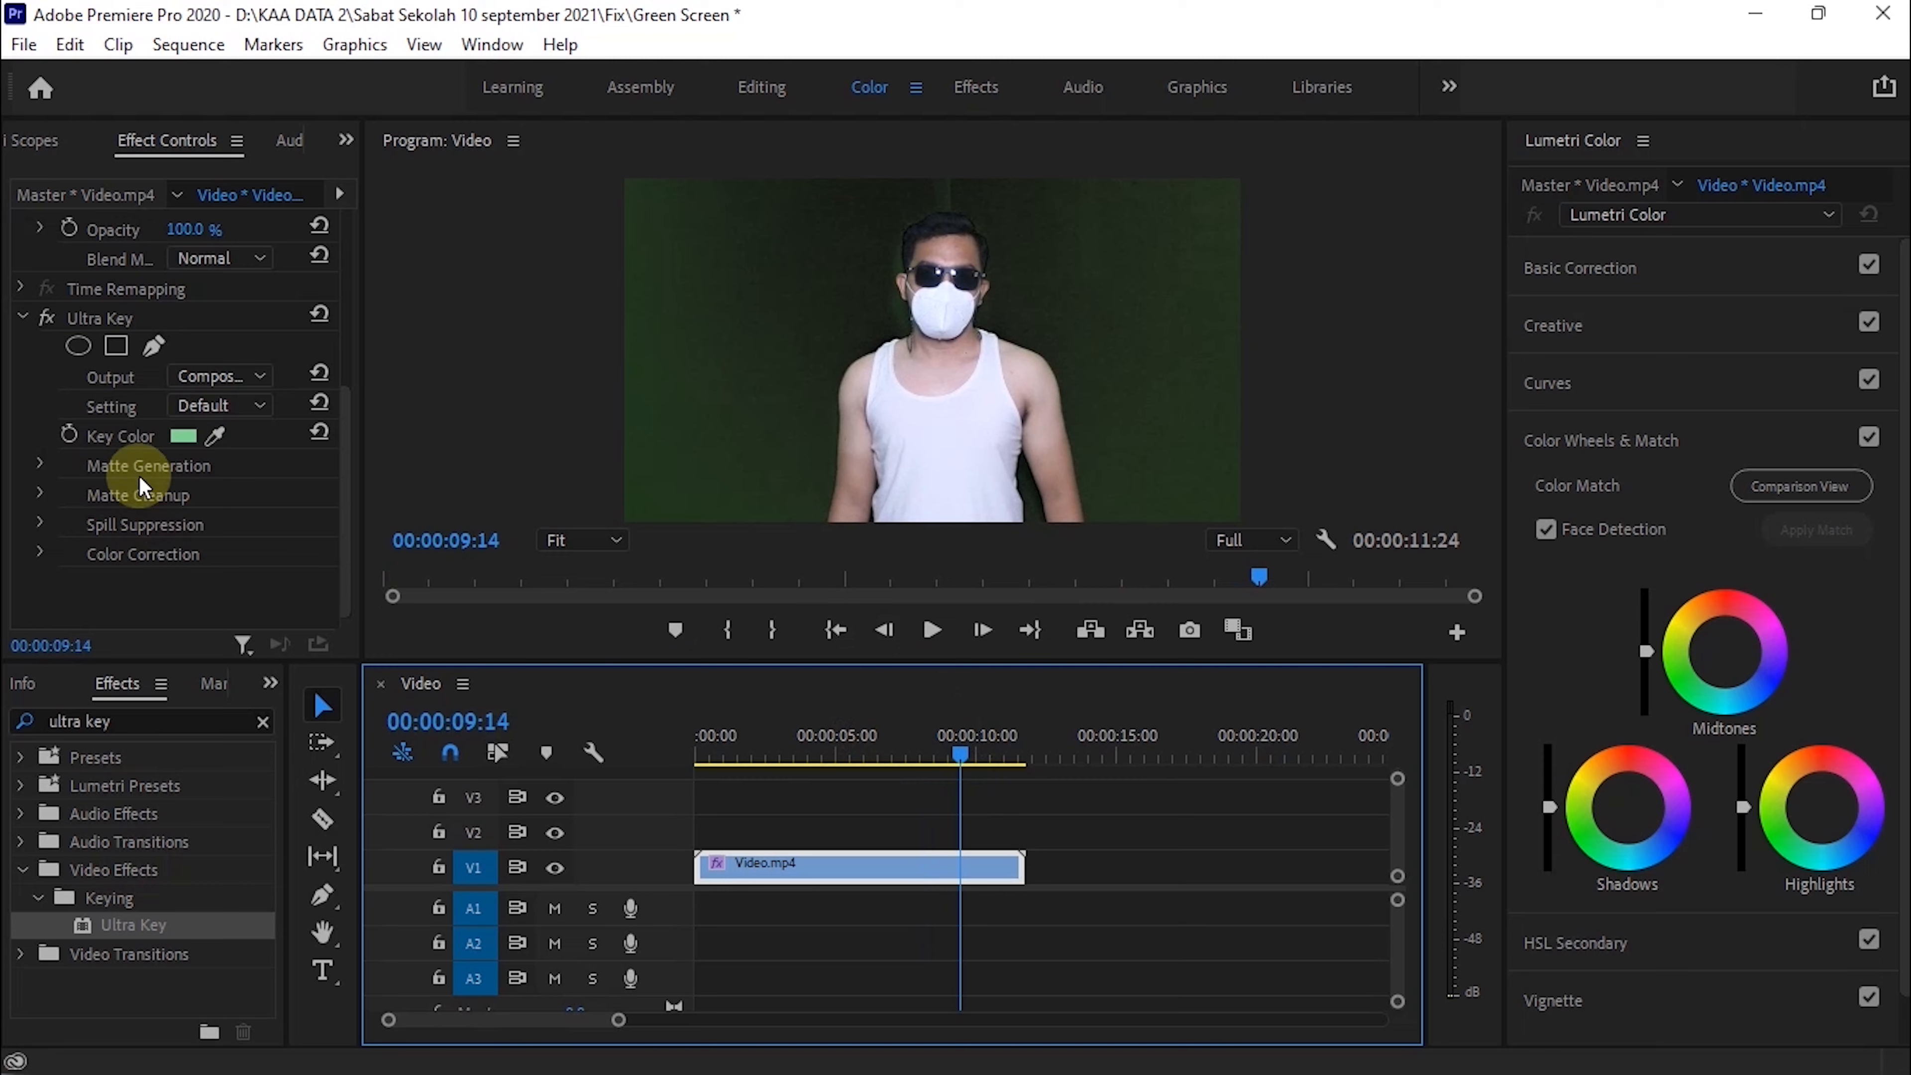
pyautogui.click(39, 466)
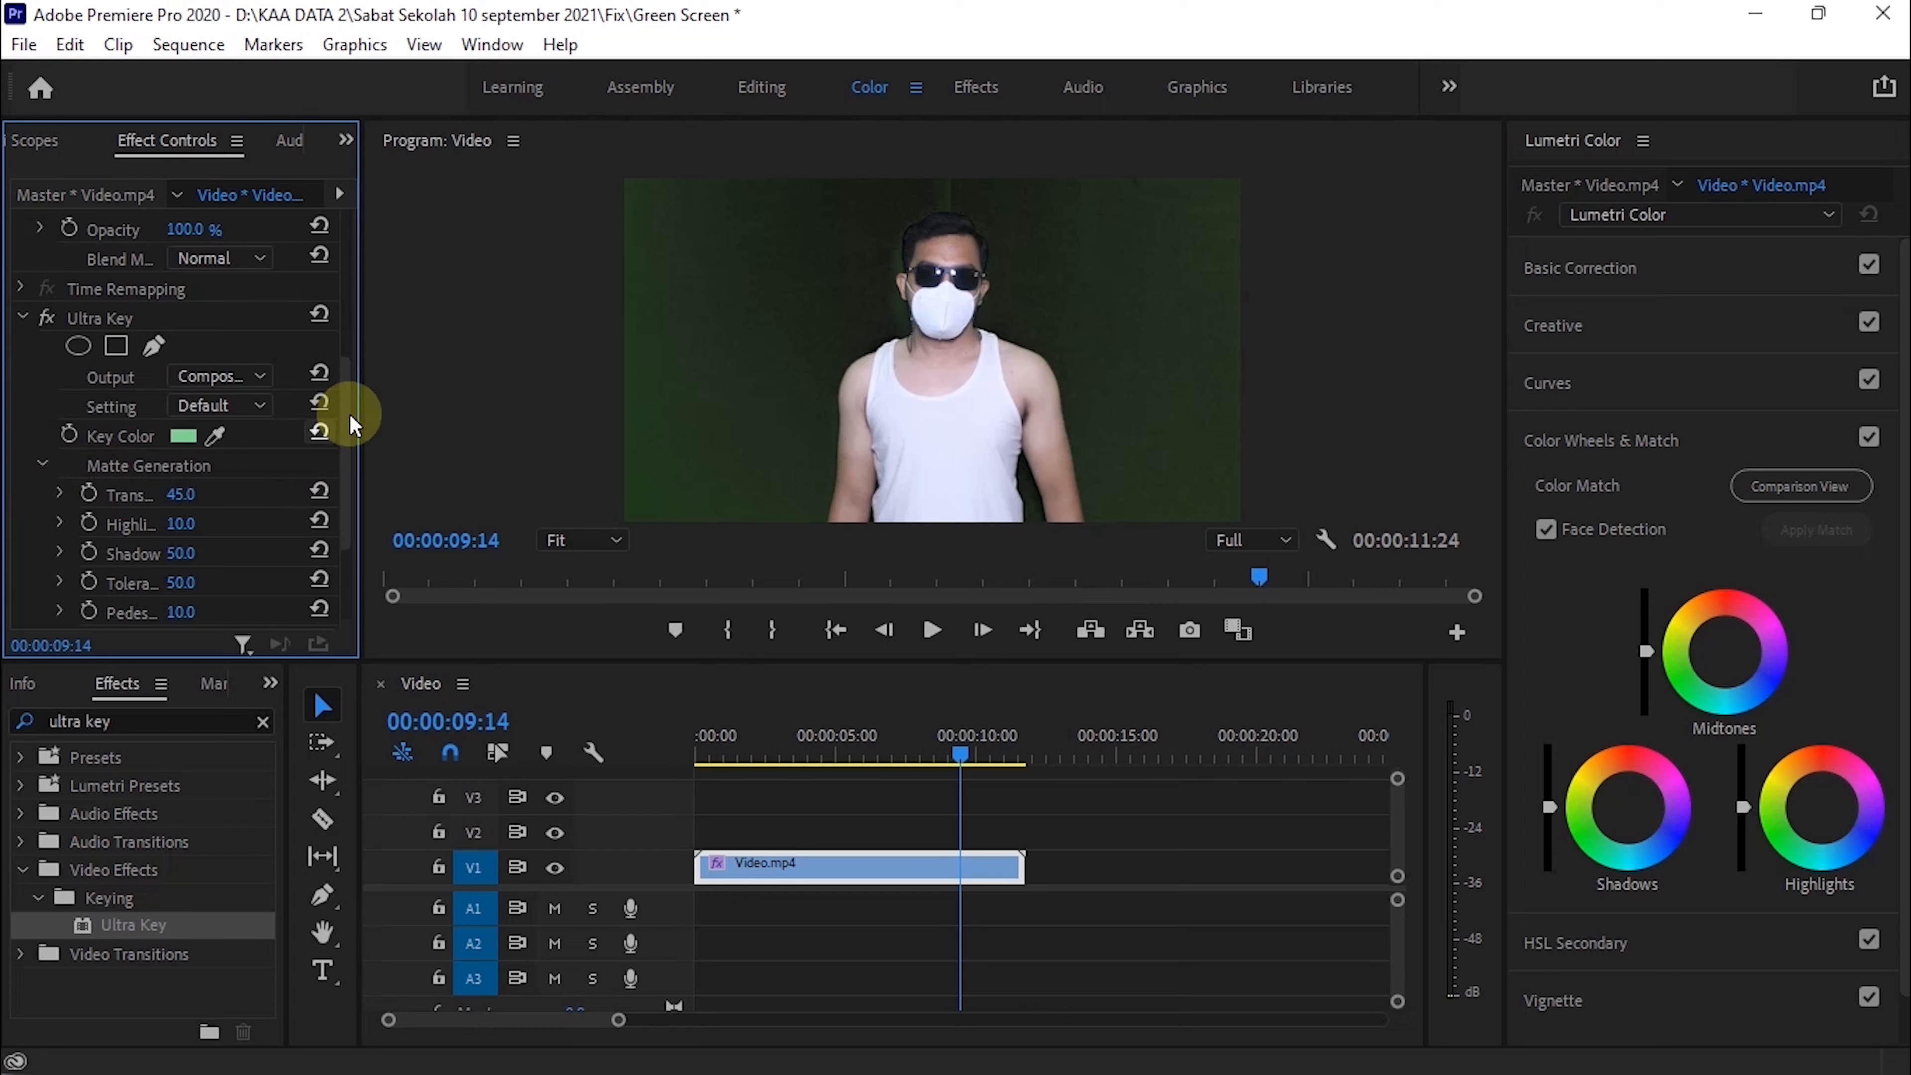
pyautogui.scroll(-1, 346, 410)
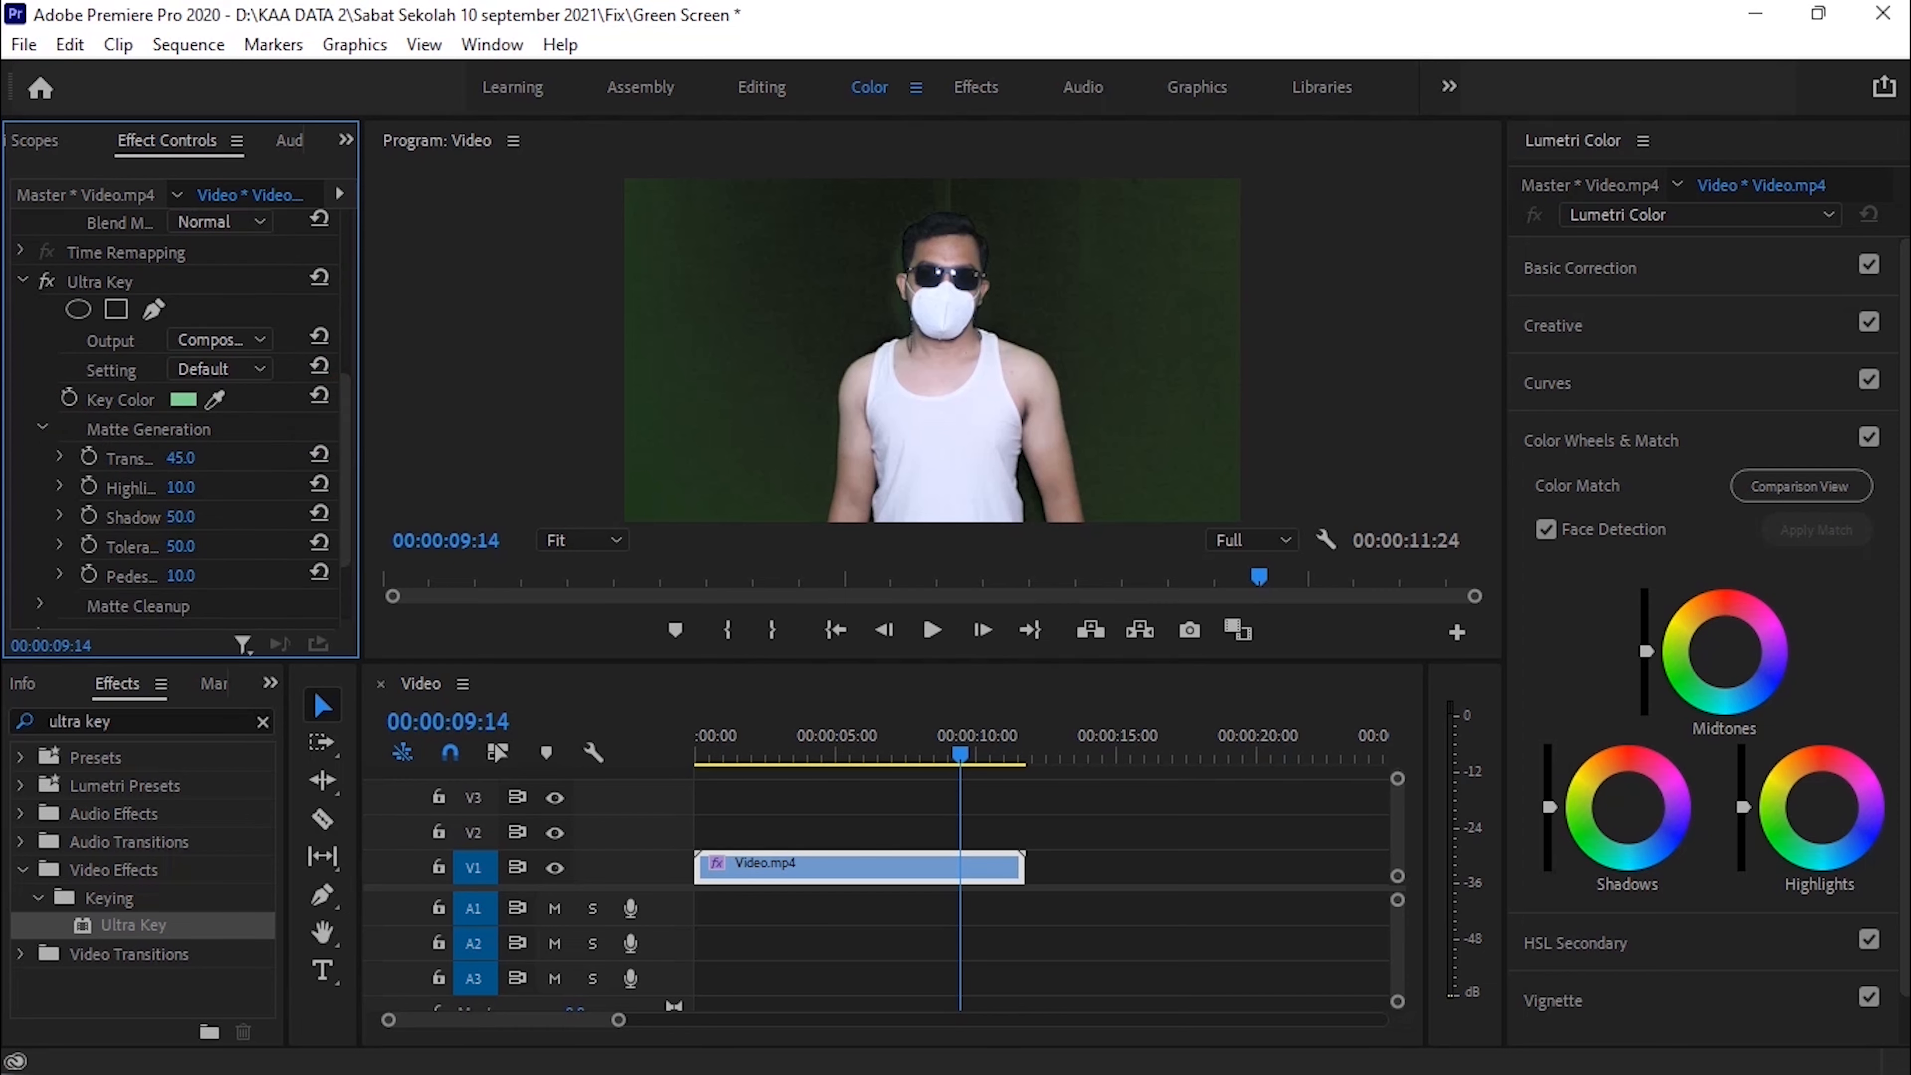
# Step: Try Matte Generation Highlight values of 23 and 78 with the clip's start in view, and reset Highlight to its default
pyautogui.moveTo(181, 487); pyautogui.dragTo(164, 488)
pyautogui.moveTo(900, 741); pyautogui.dragTo(600, 751)
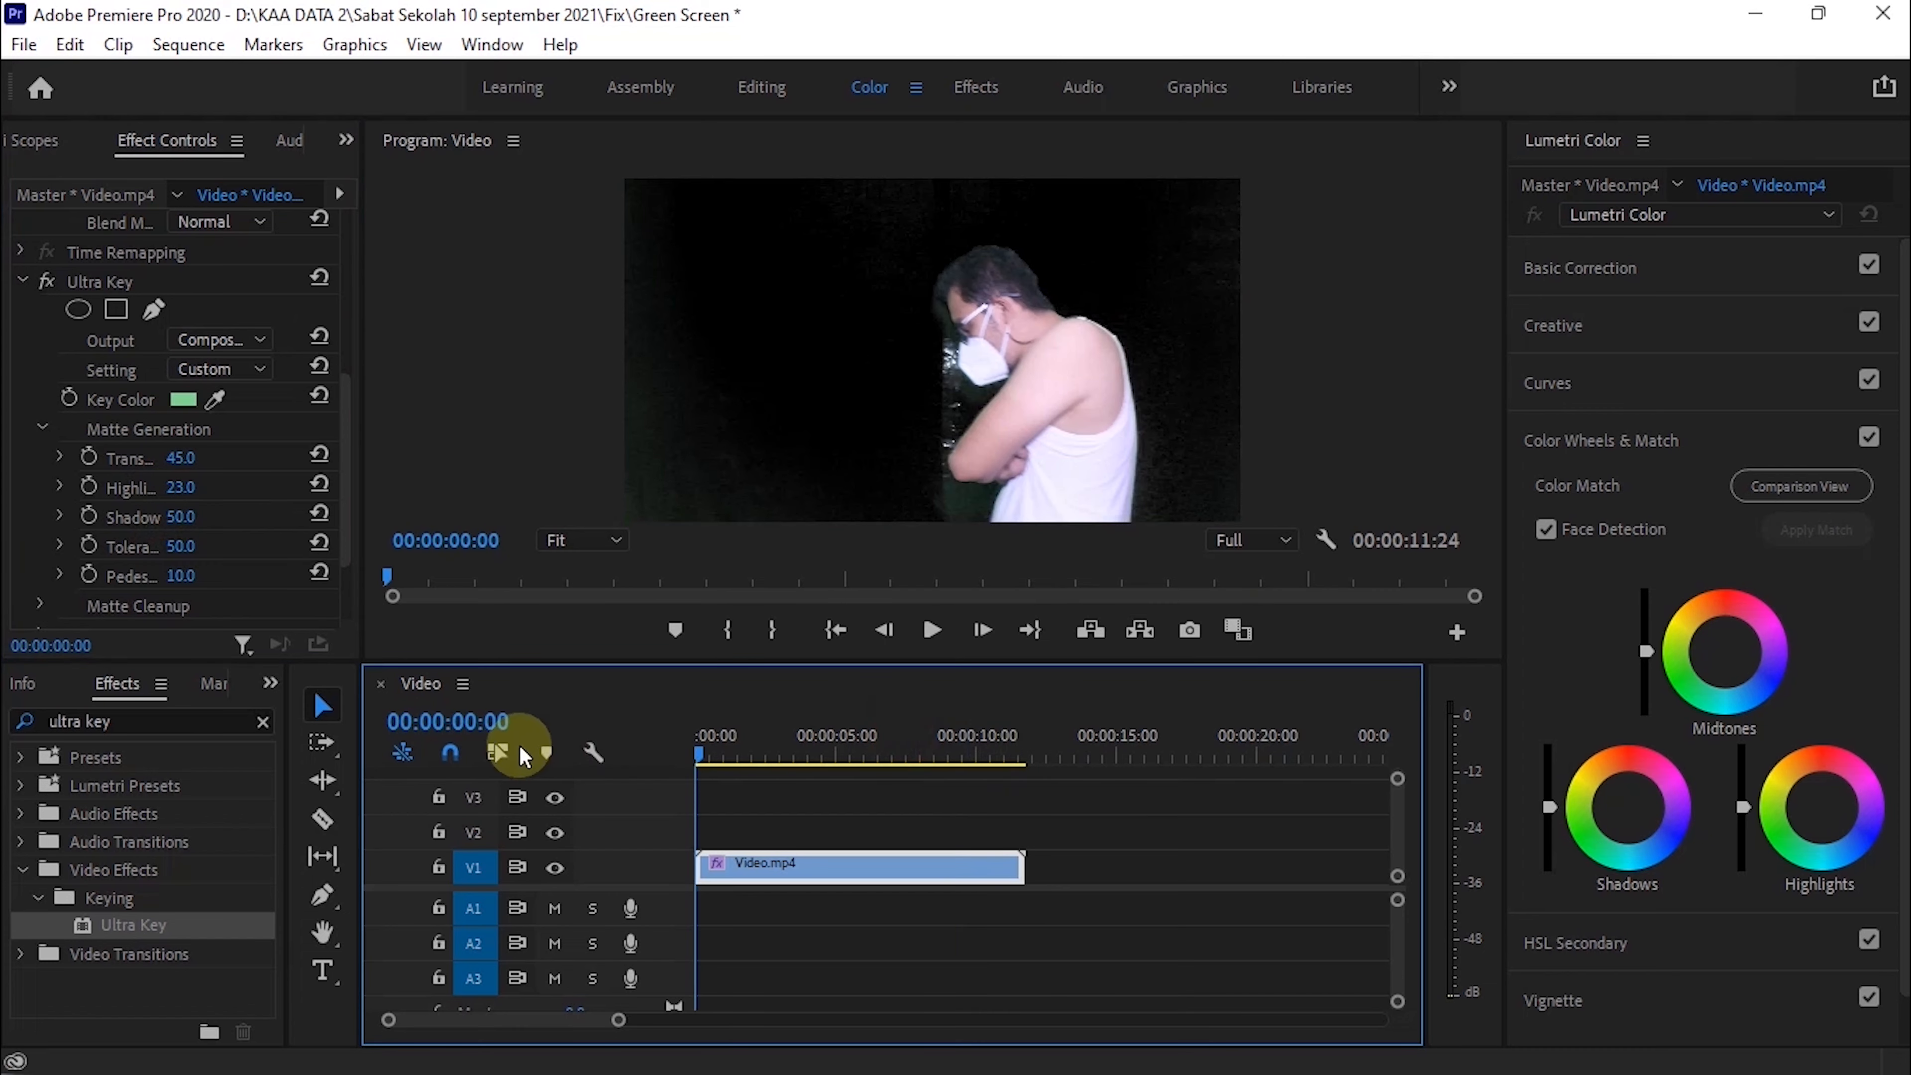
pyautogui.moveTo(173, 489); pyautogui.dragTo(215, 489)
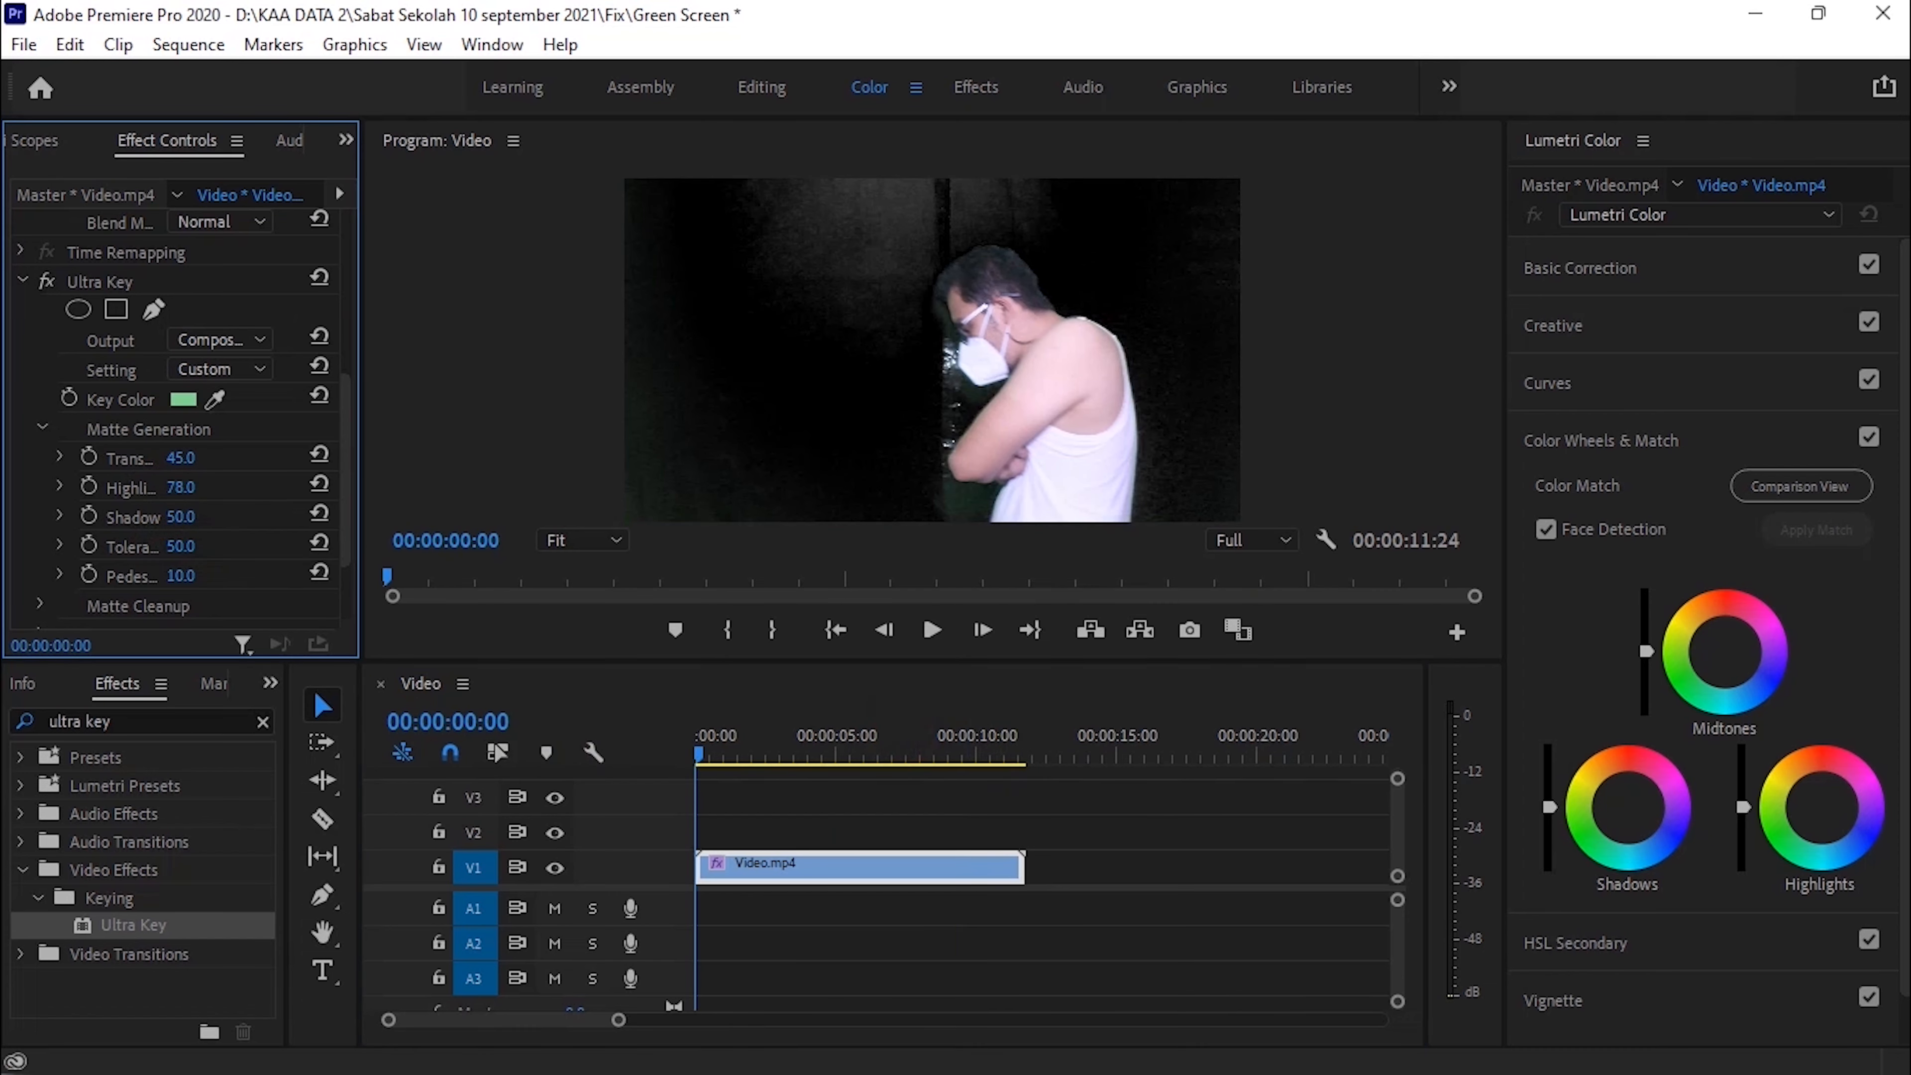
pyautogui.click(320, 486)
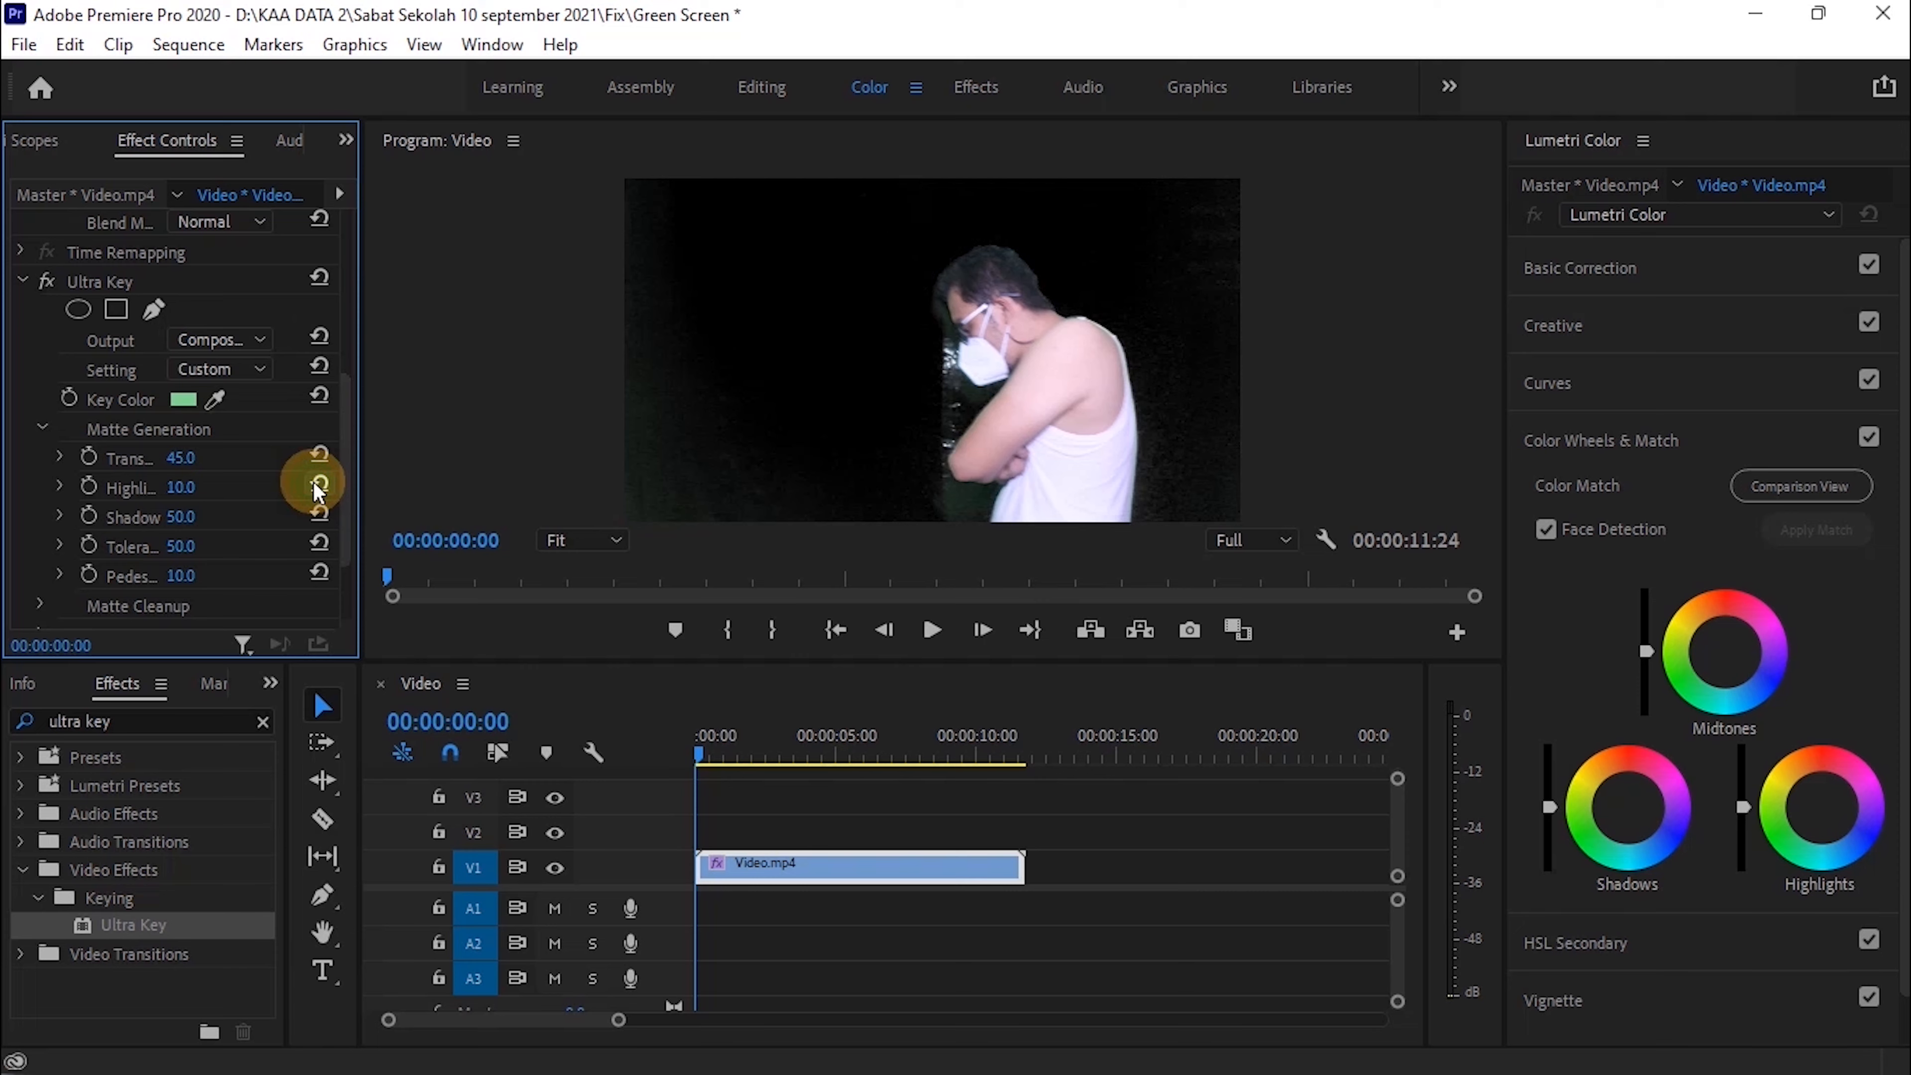
# Step: Set the Matte Generation Shadow to 65 and Tolerance to 100, widening the effect settings area
pyautogui.moveTo(181, 518)
pyautogui.mouseDown()
pyautogui.moveTo(219, 518)
pyautogui.moveTo(167, 518)
pyautogui.moveTo(197, 517)
pyautogui.mouseUp()
pyautogui.click(320, 496)
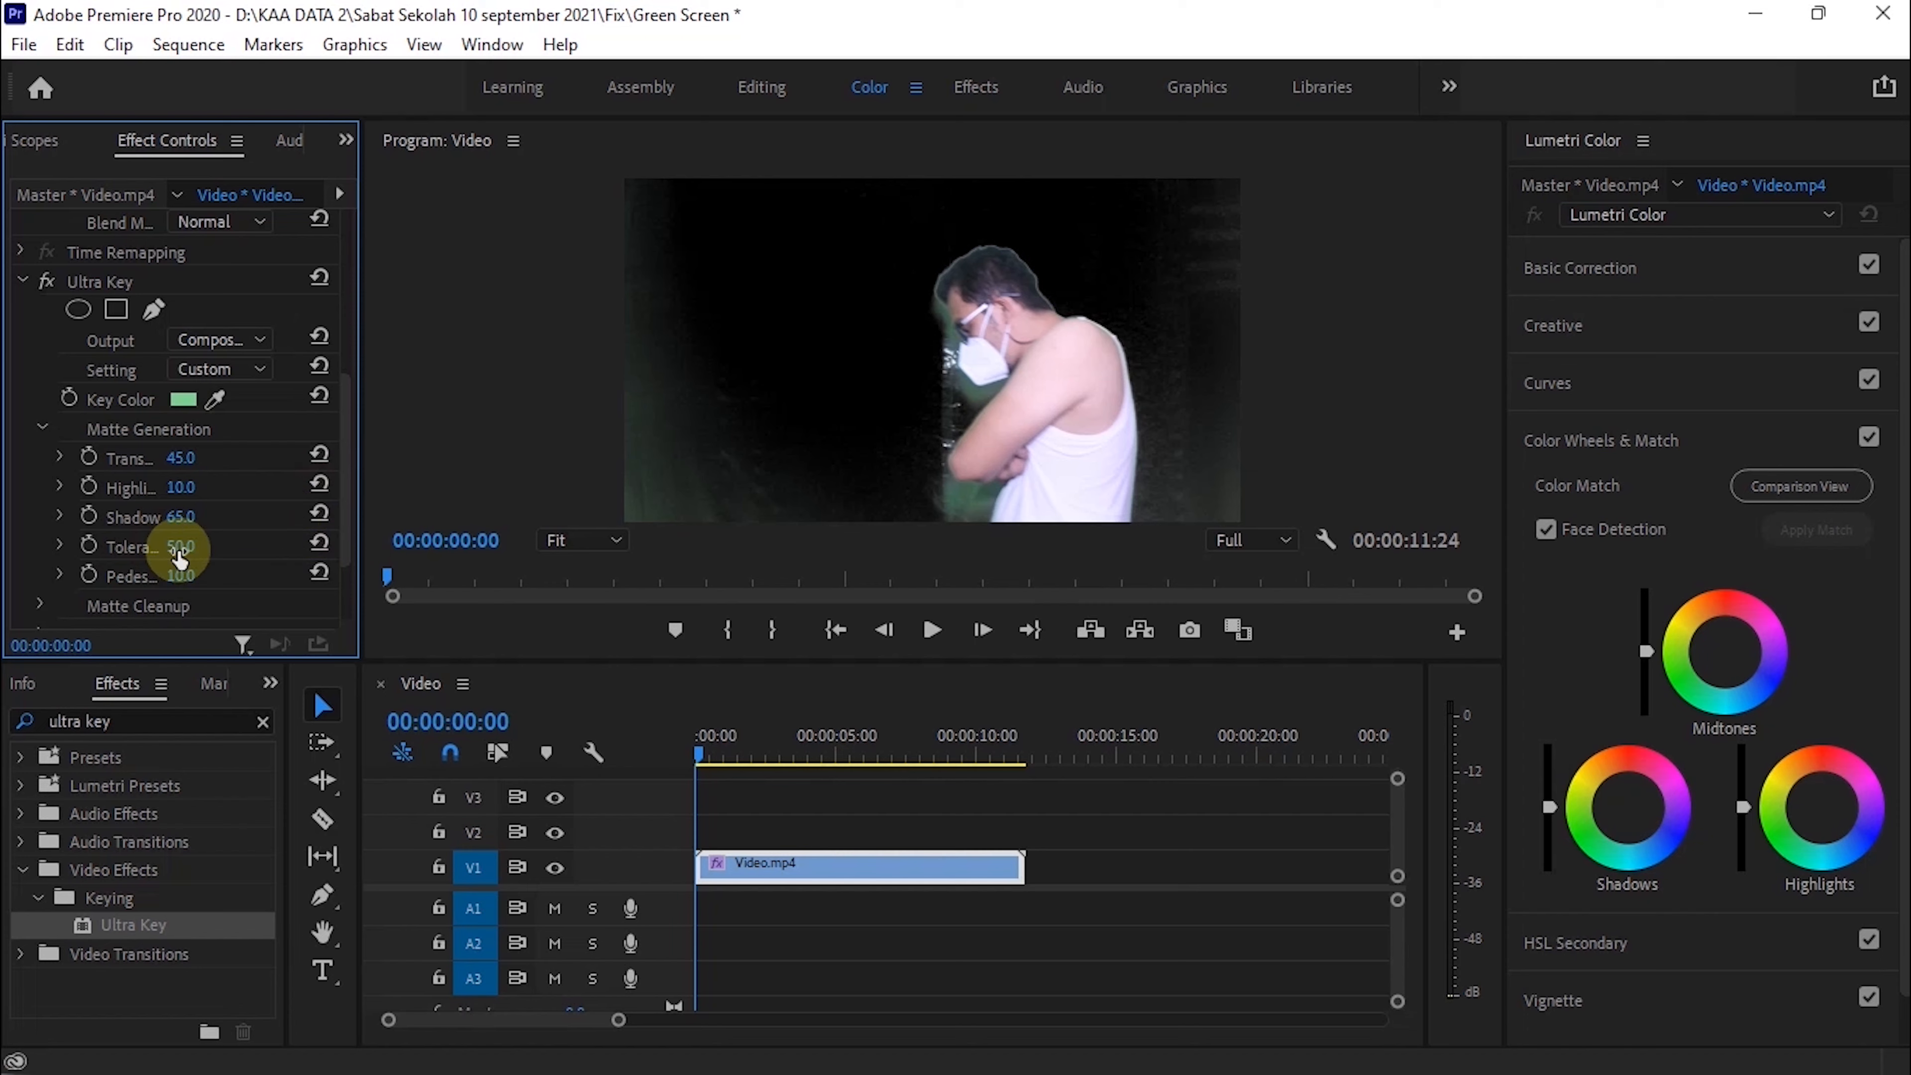
pyautogui.moveTo(361, 486); pyautogui.dragTo(451, 483)
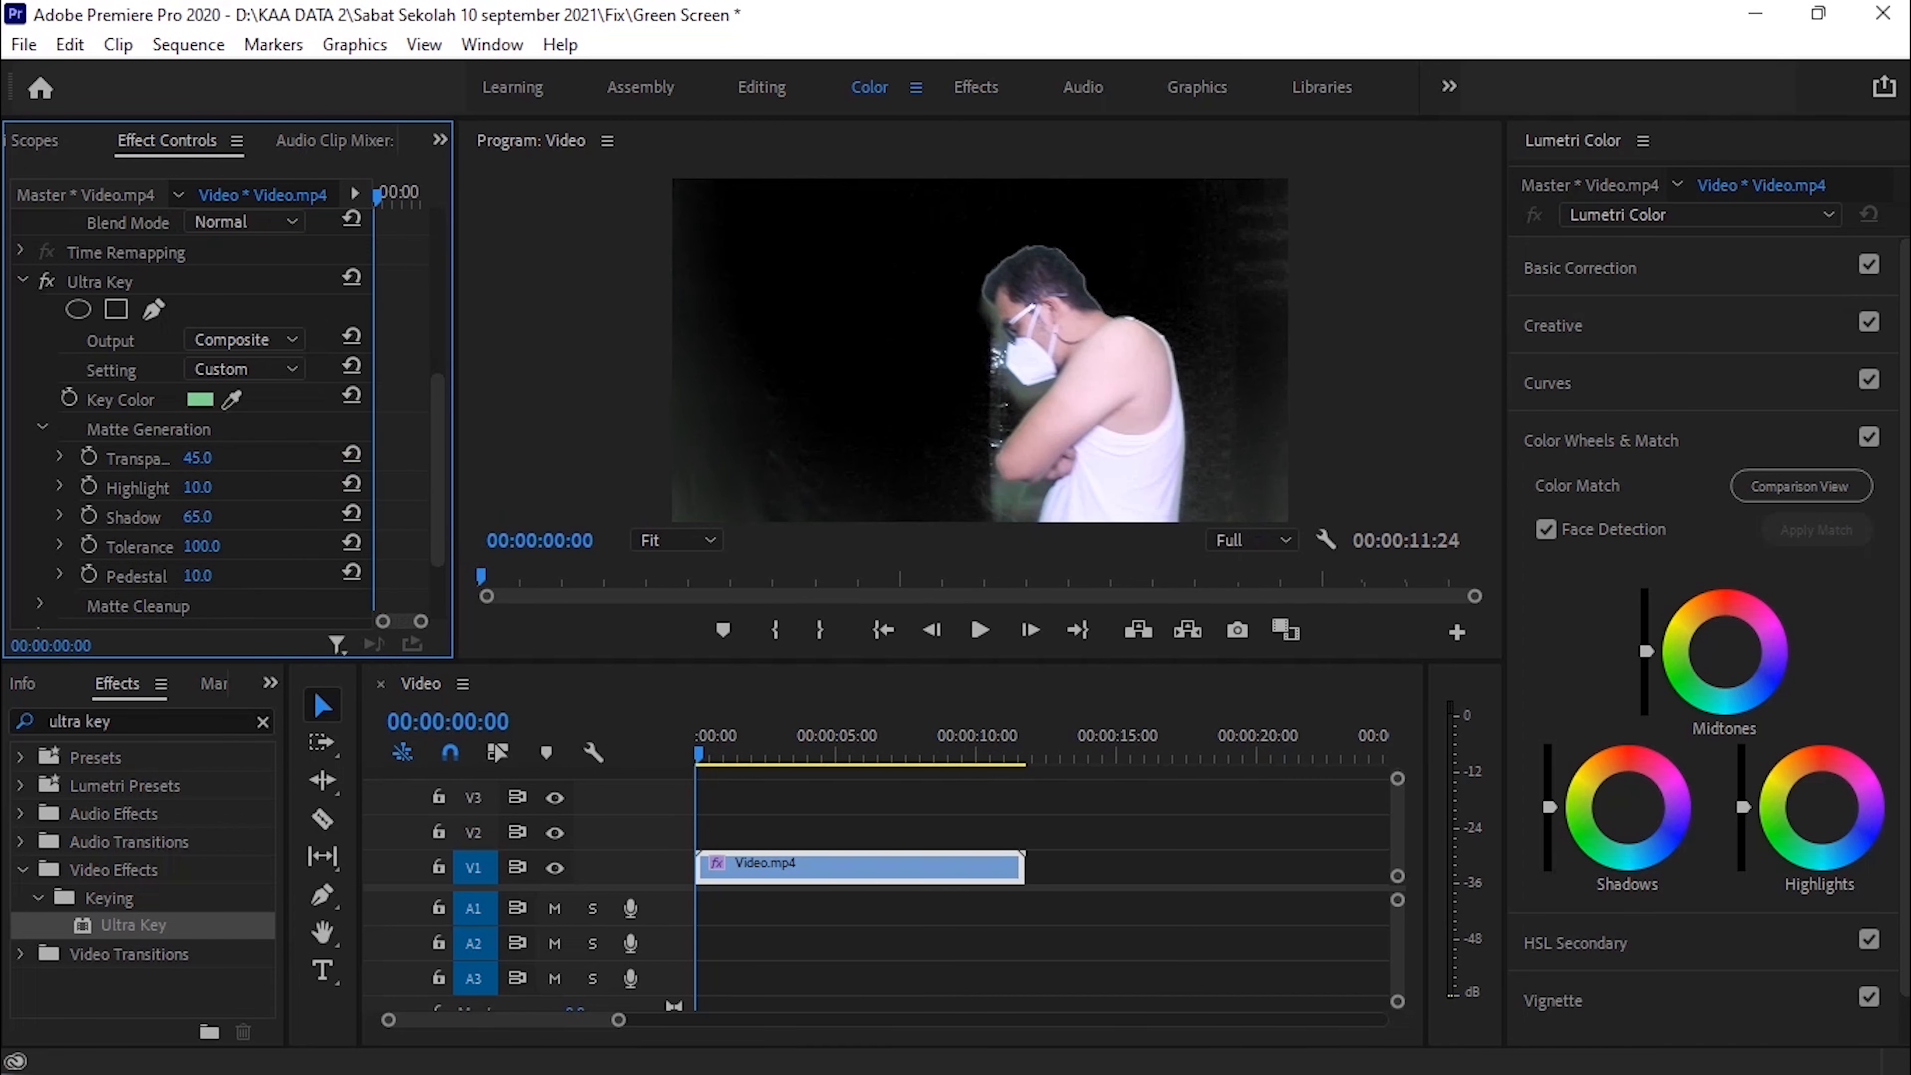
pyautogui.moveTo(201, 546)
pyautogui.mouseDown()
pyautogui.moveTo(163, 546)
pyautogui.moveTo(196, 546)
pyautogui.mouseUp()
pyautogui.moveTo(197, 546); pyautogui.dragTo(215, 546)
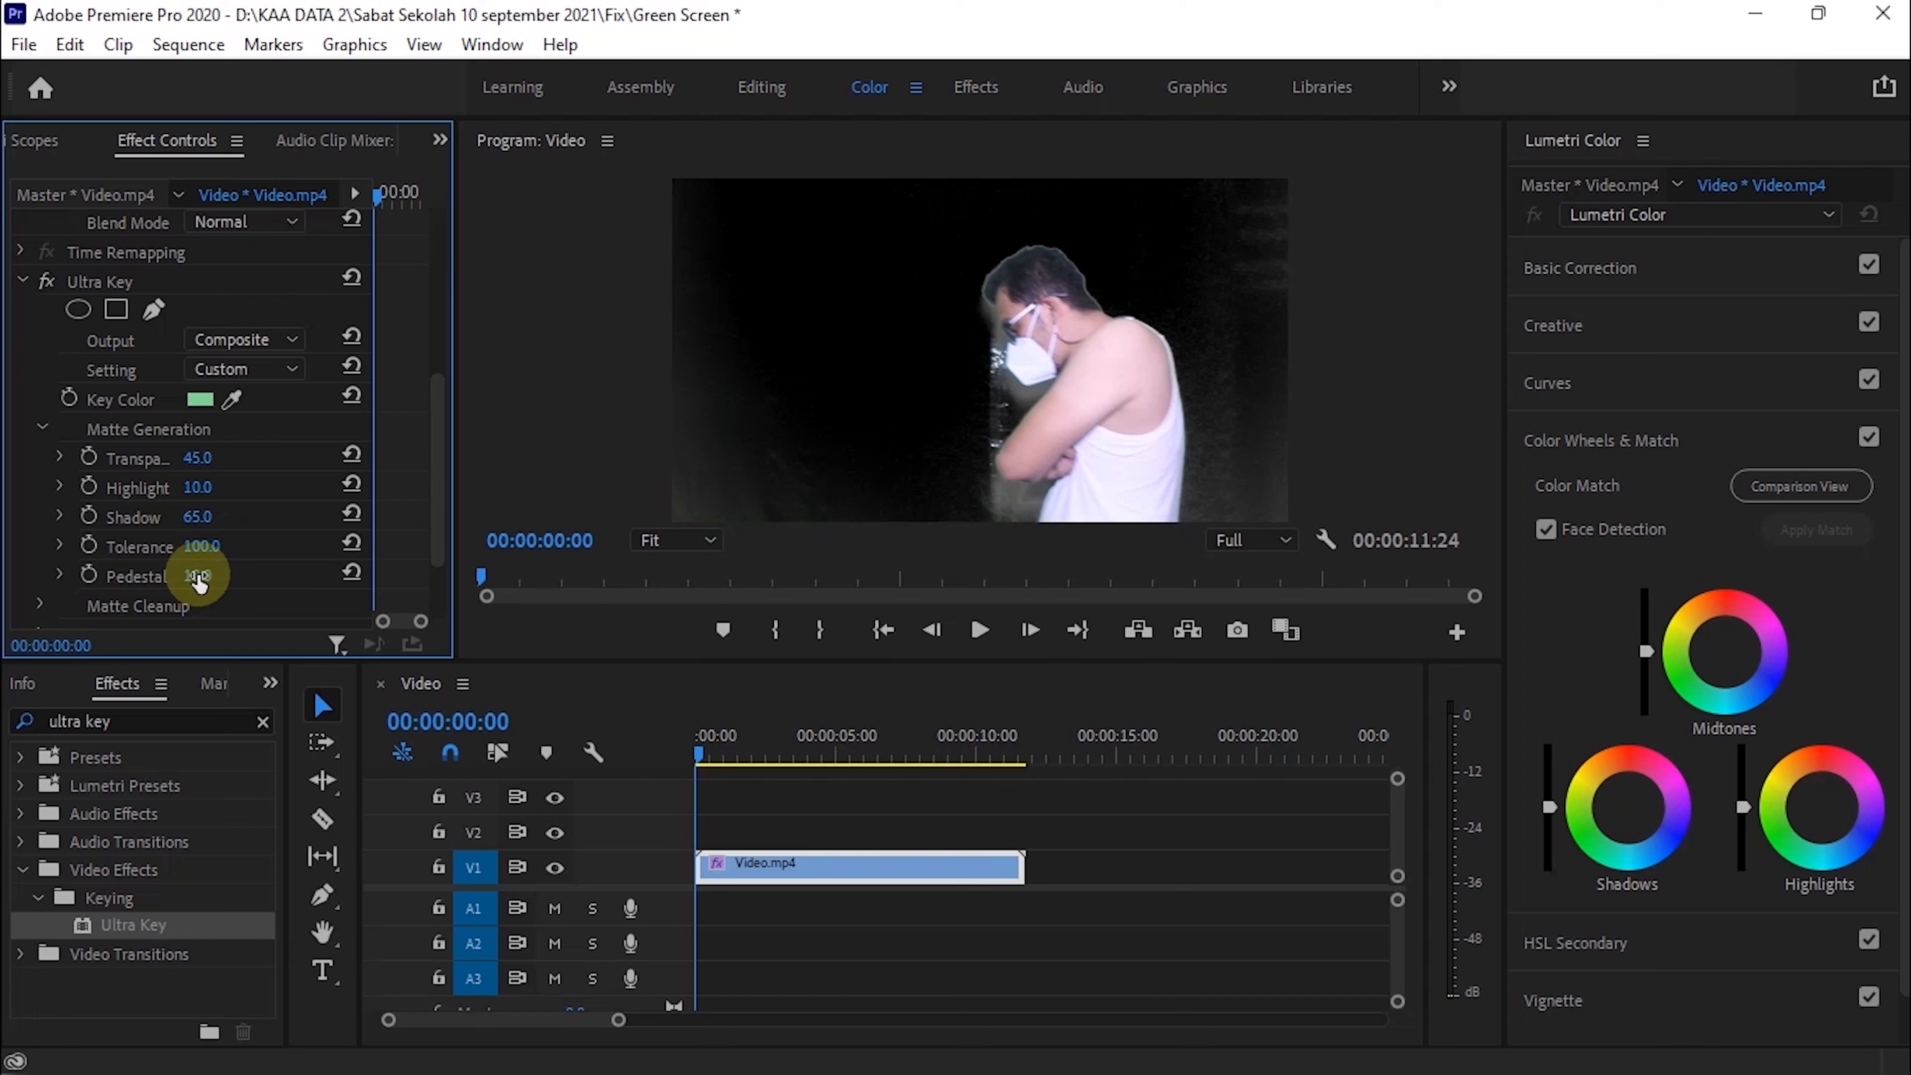
# Step: With the frame at 00:00:01:09 in view, set the Matte Generation Pedestal to 100, Highlight to 40 and Transparency to 65
pyautogui.moveTo(198, 576); pyautogui.dragTo(221, 575)
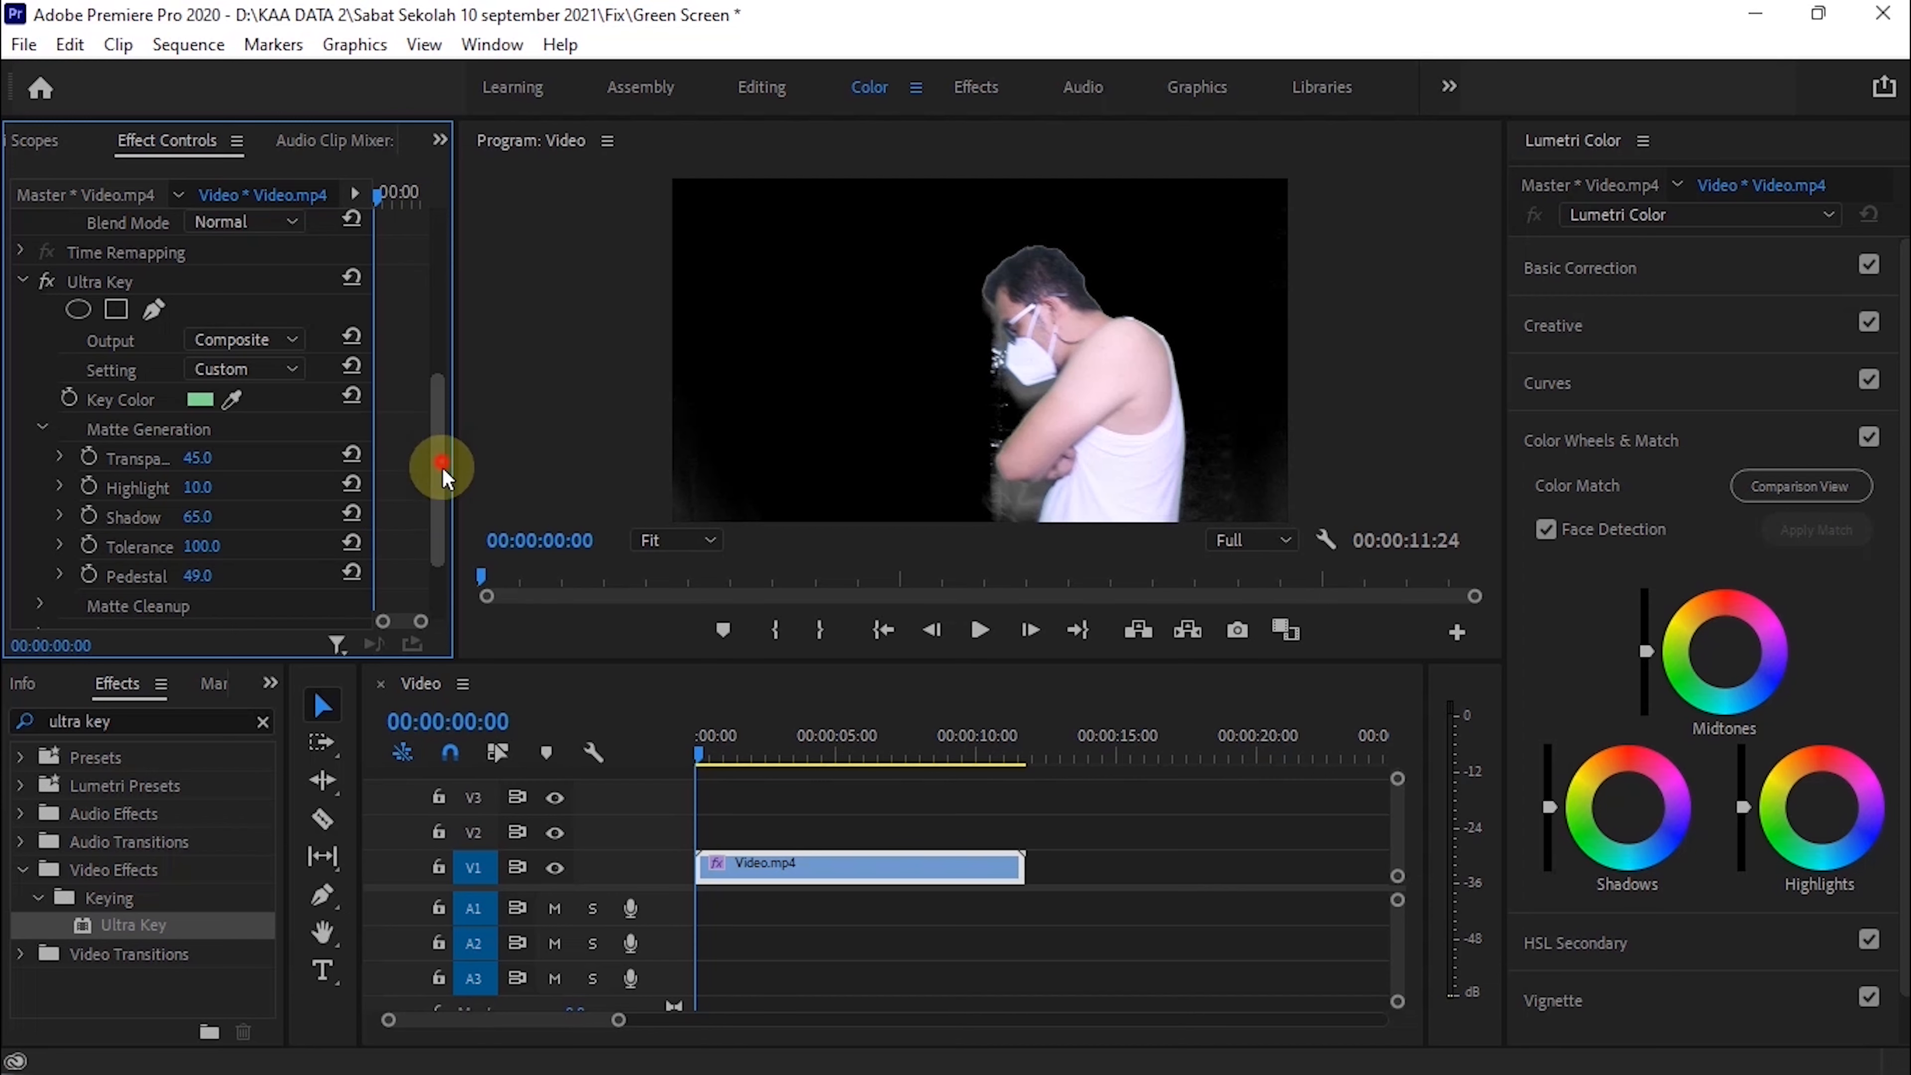
pyautogui.moveTo(431, 470); pyautogui.dragTo(440, 517)
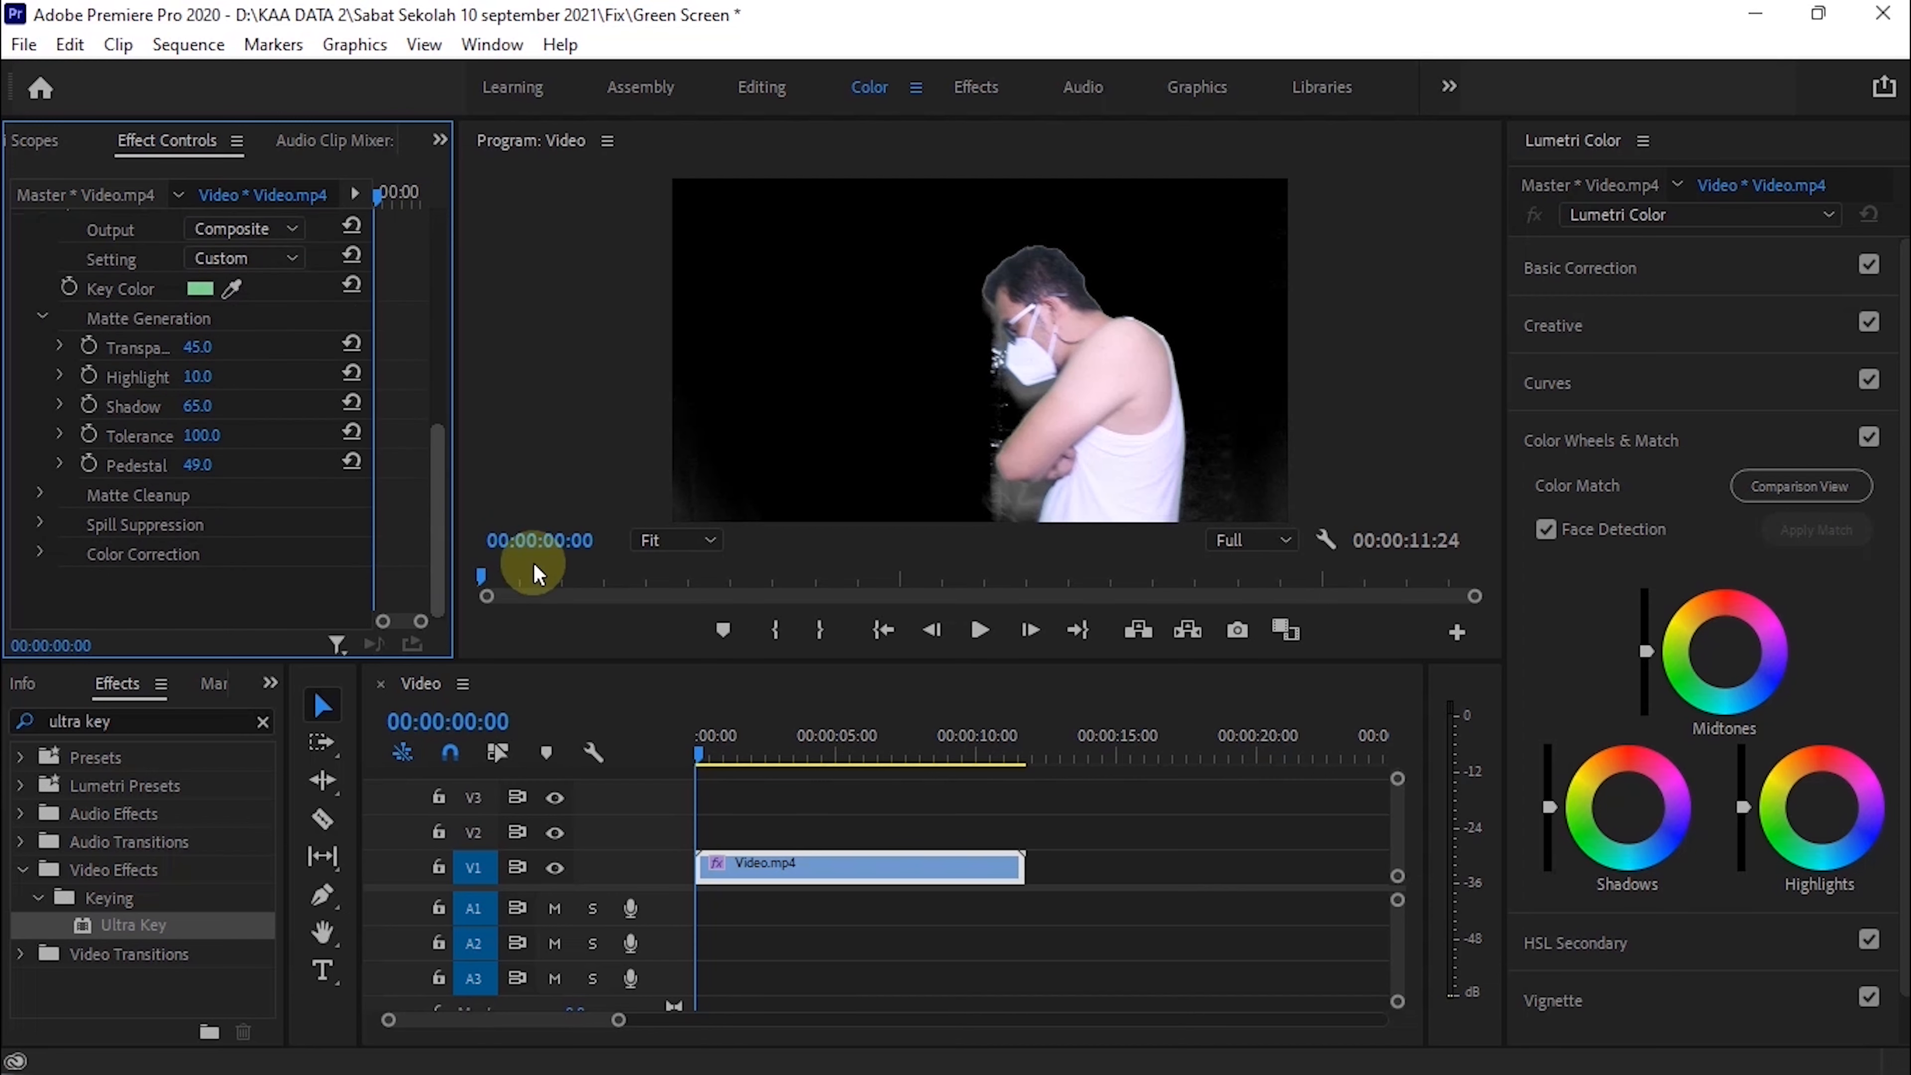
pyautogui.click(719, 755)
pyautogui.moveTo(724, 762); pyautogui.dragTo(731, 753)
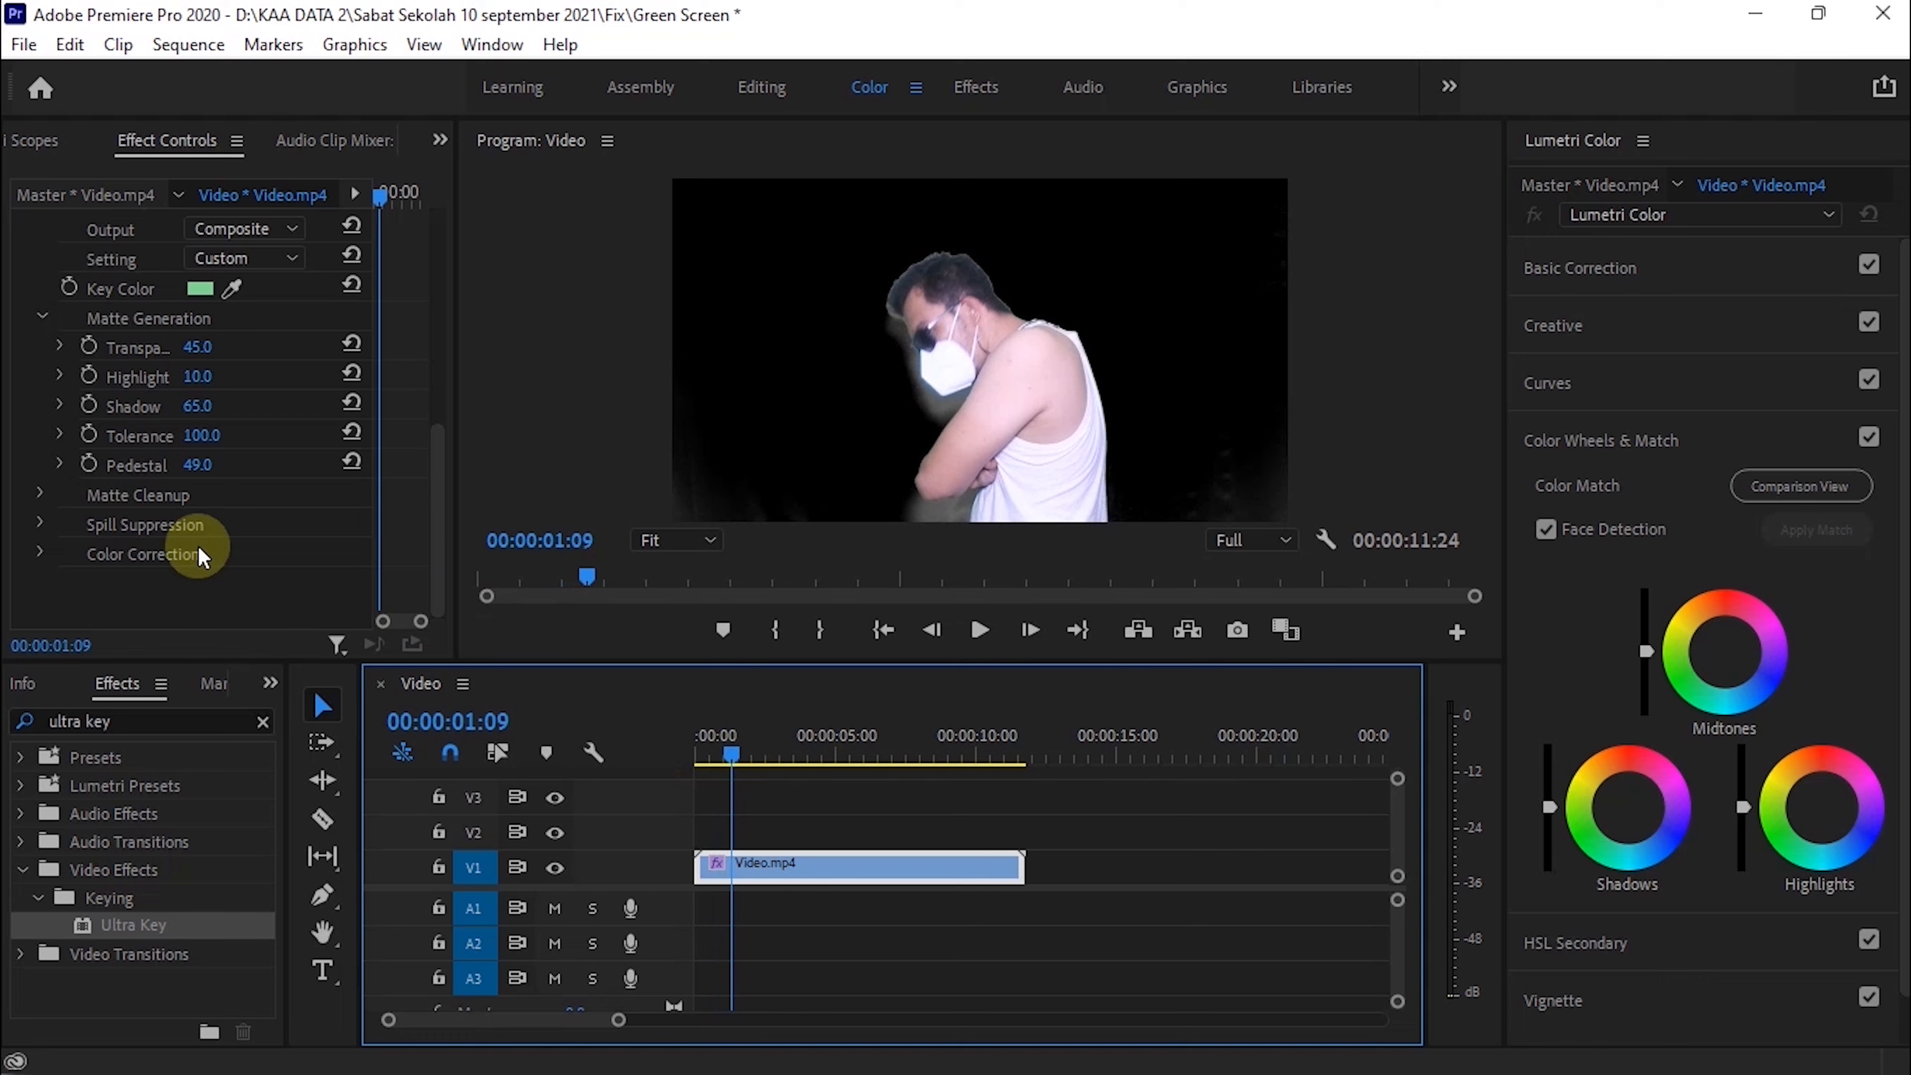
pyautogui.moveTo(200, 470); pyautogui.dragTo(218, 464)
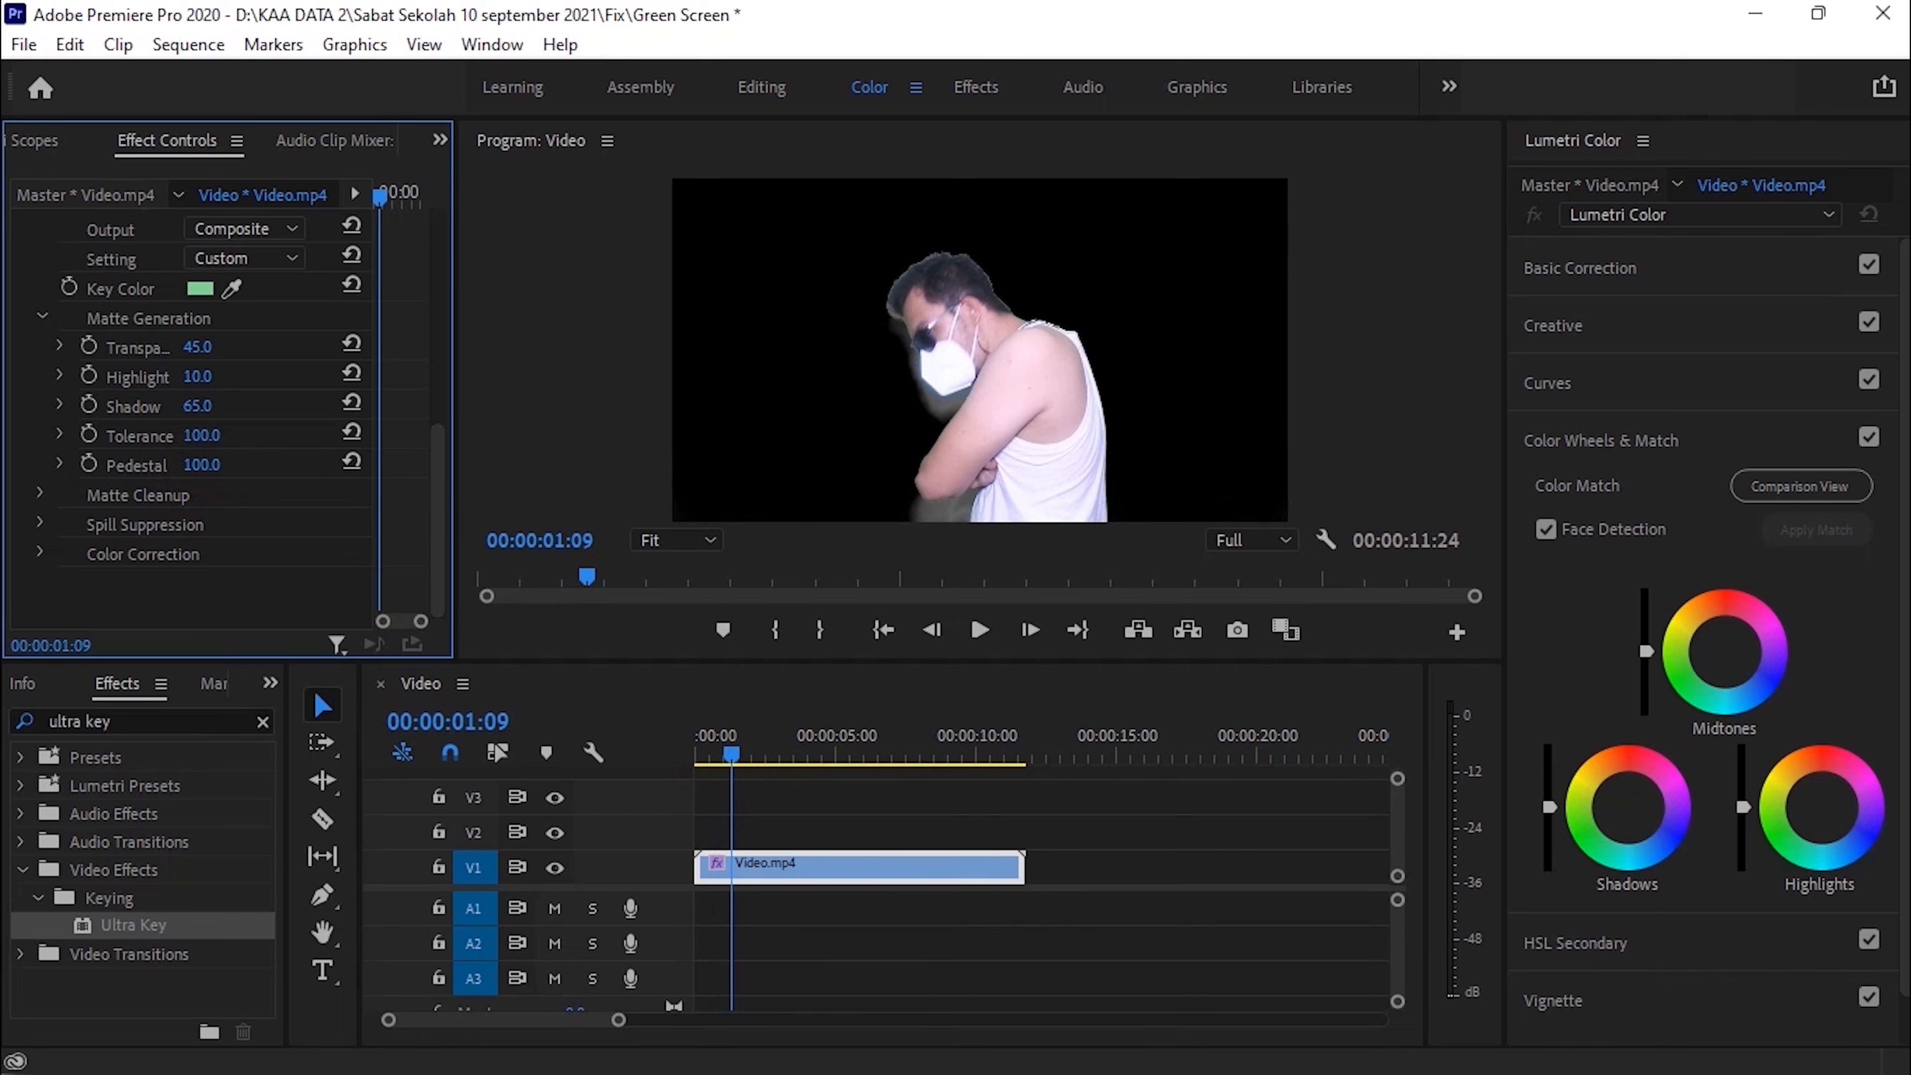
pyautogui.moveTo(220, 376)
pyautogui.mouseDown()
pyautogui.moveTo(243, 376)
pyautogui.moveTo(209, 346)
pyautogui.mouseUp()
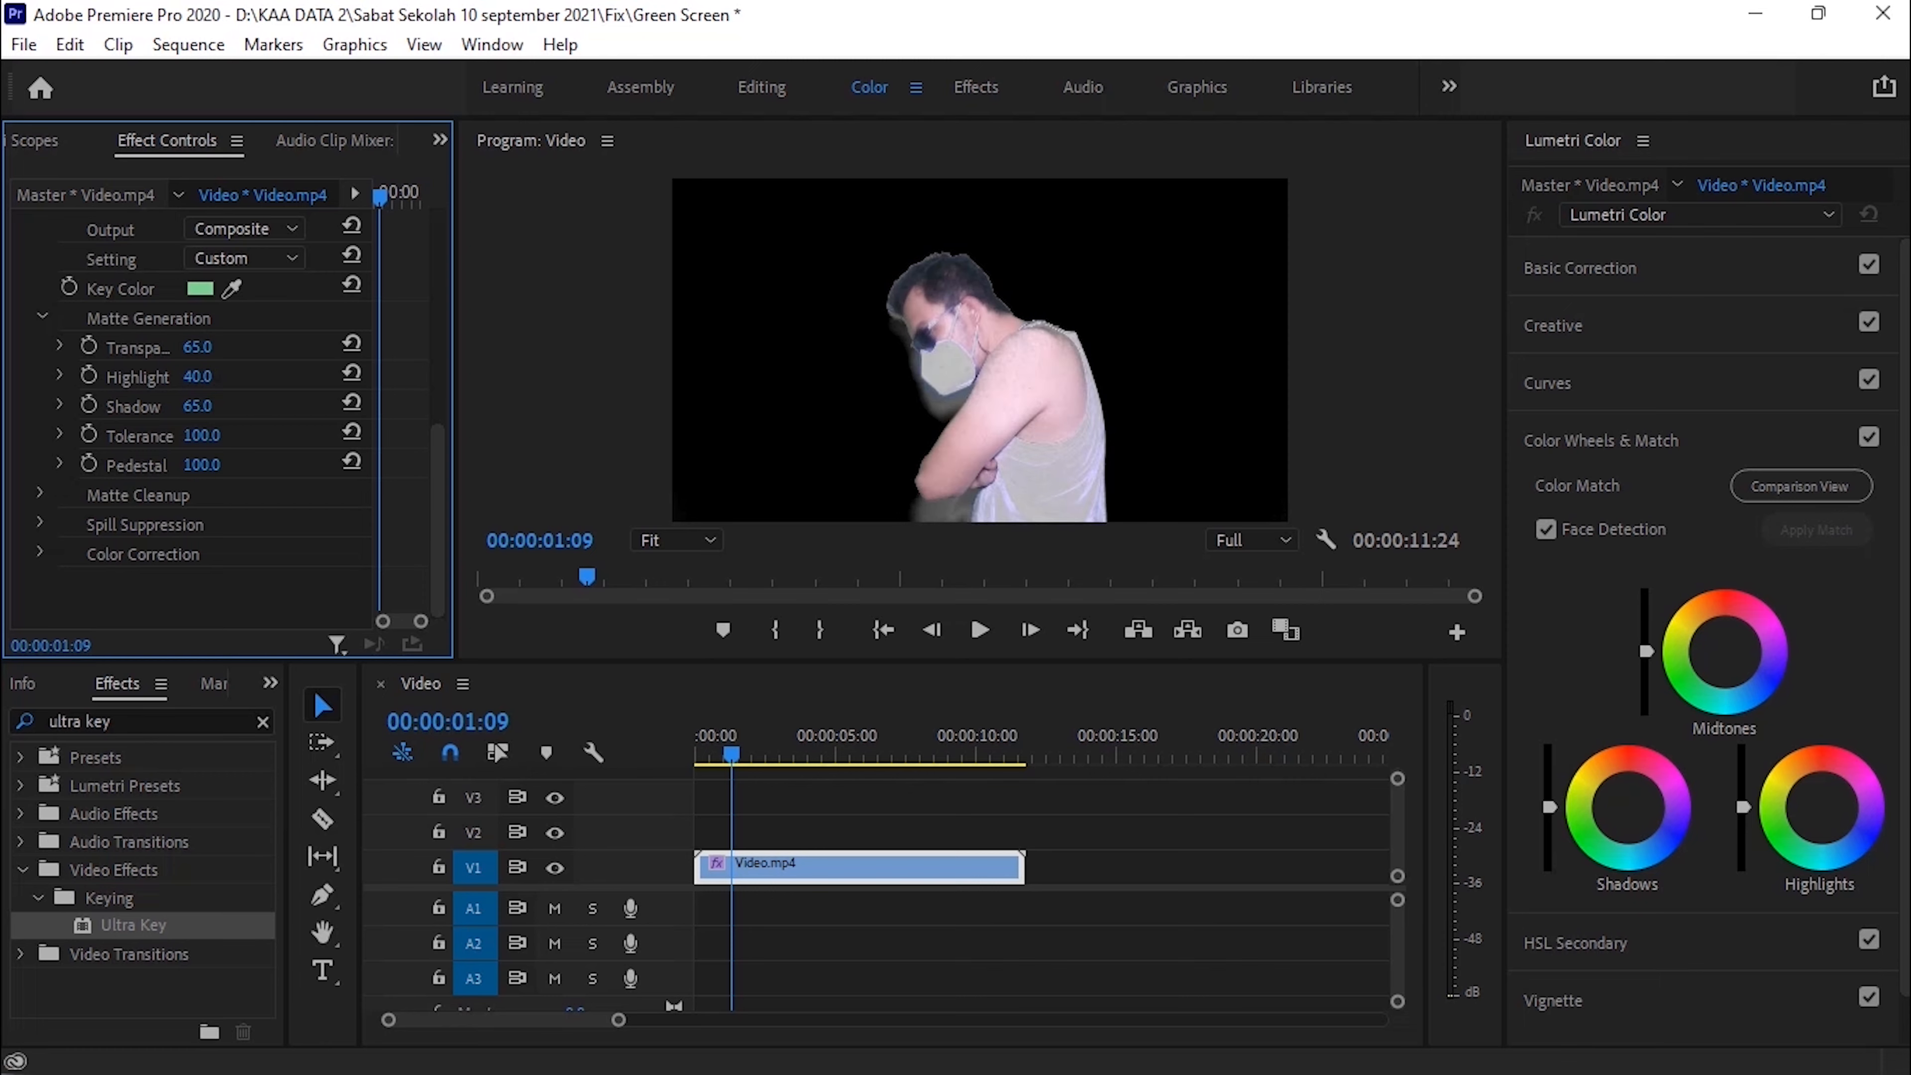
# Step: Reset the Matte Generation Transparency, Highlight and Shadow to their defaults
pyautogui.click(356, 343)
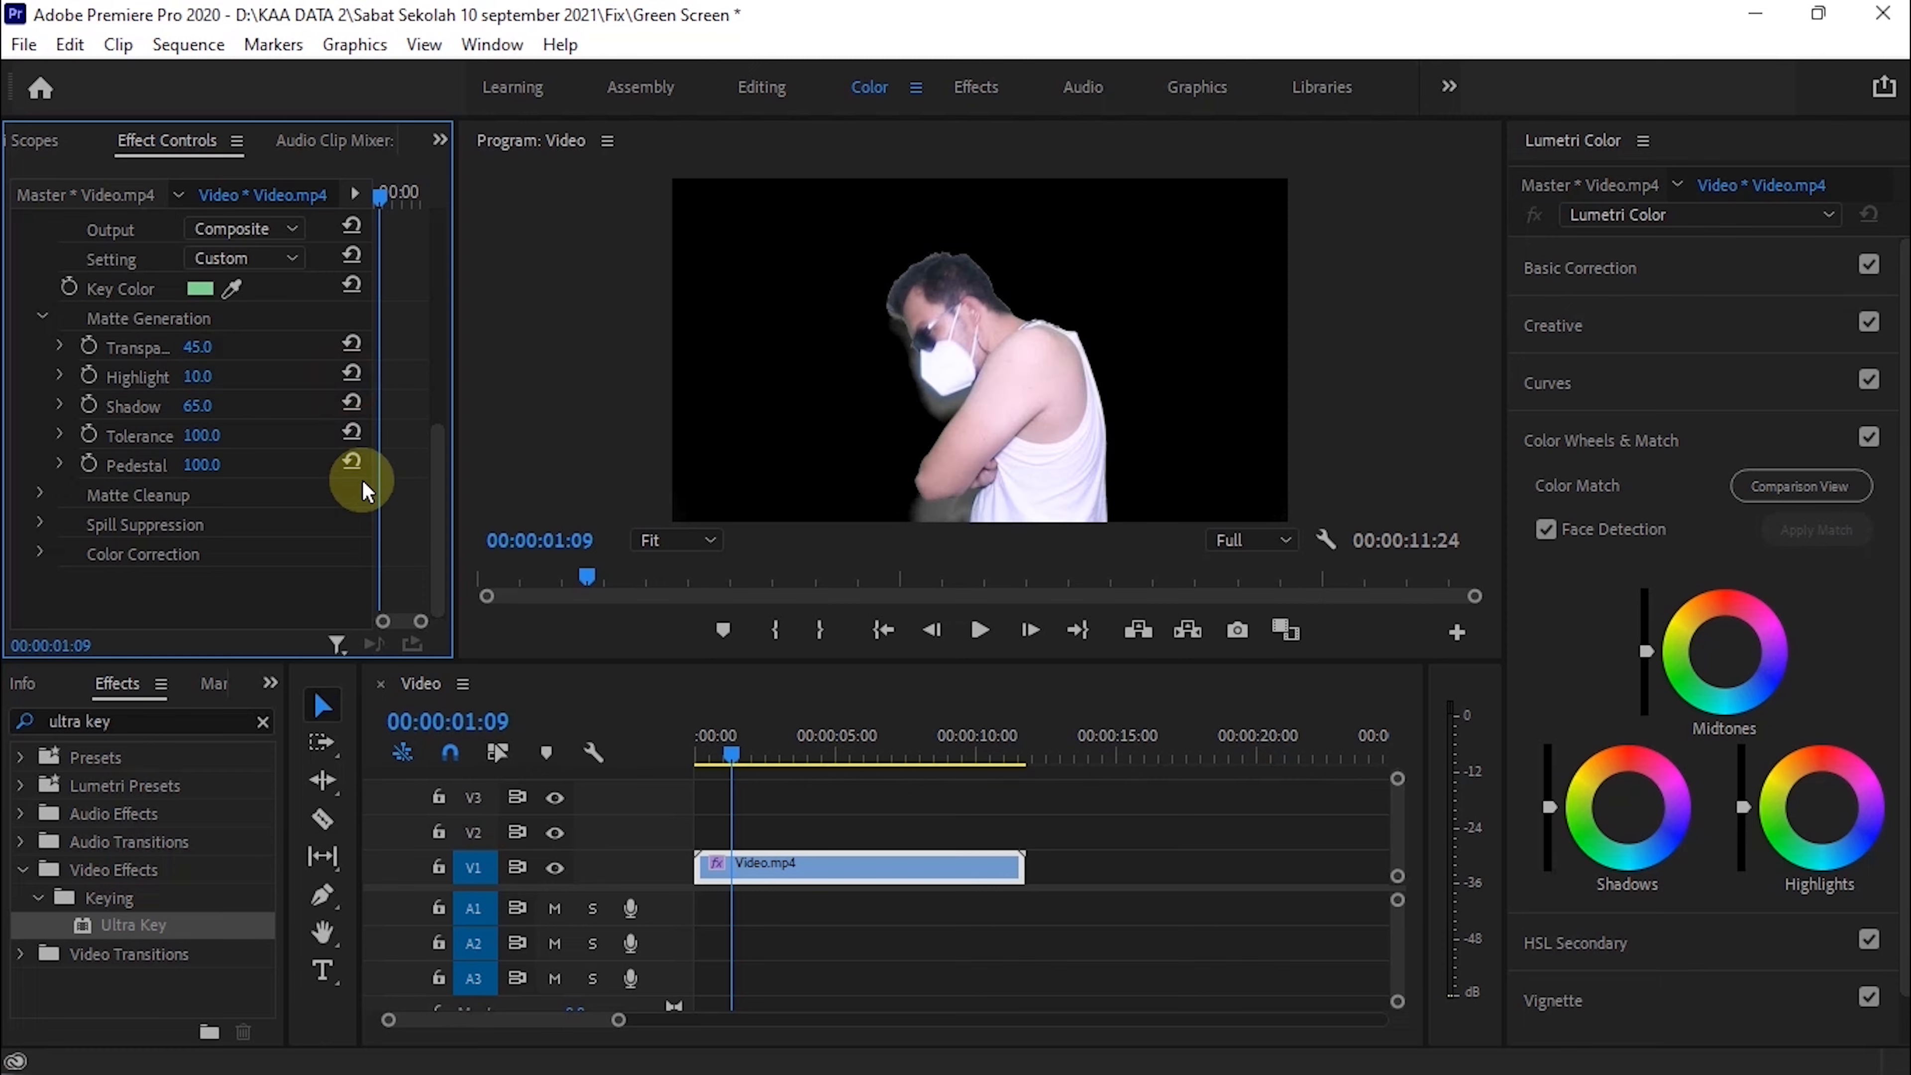
pyautogui.click(351, 404)
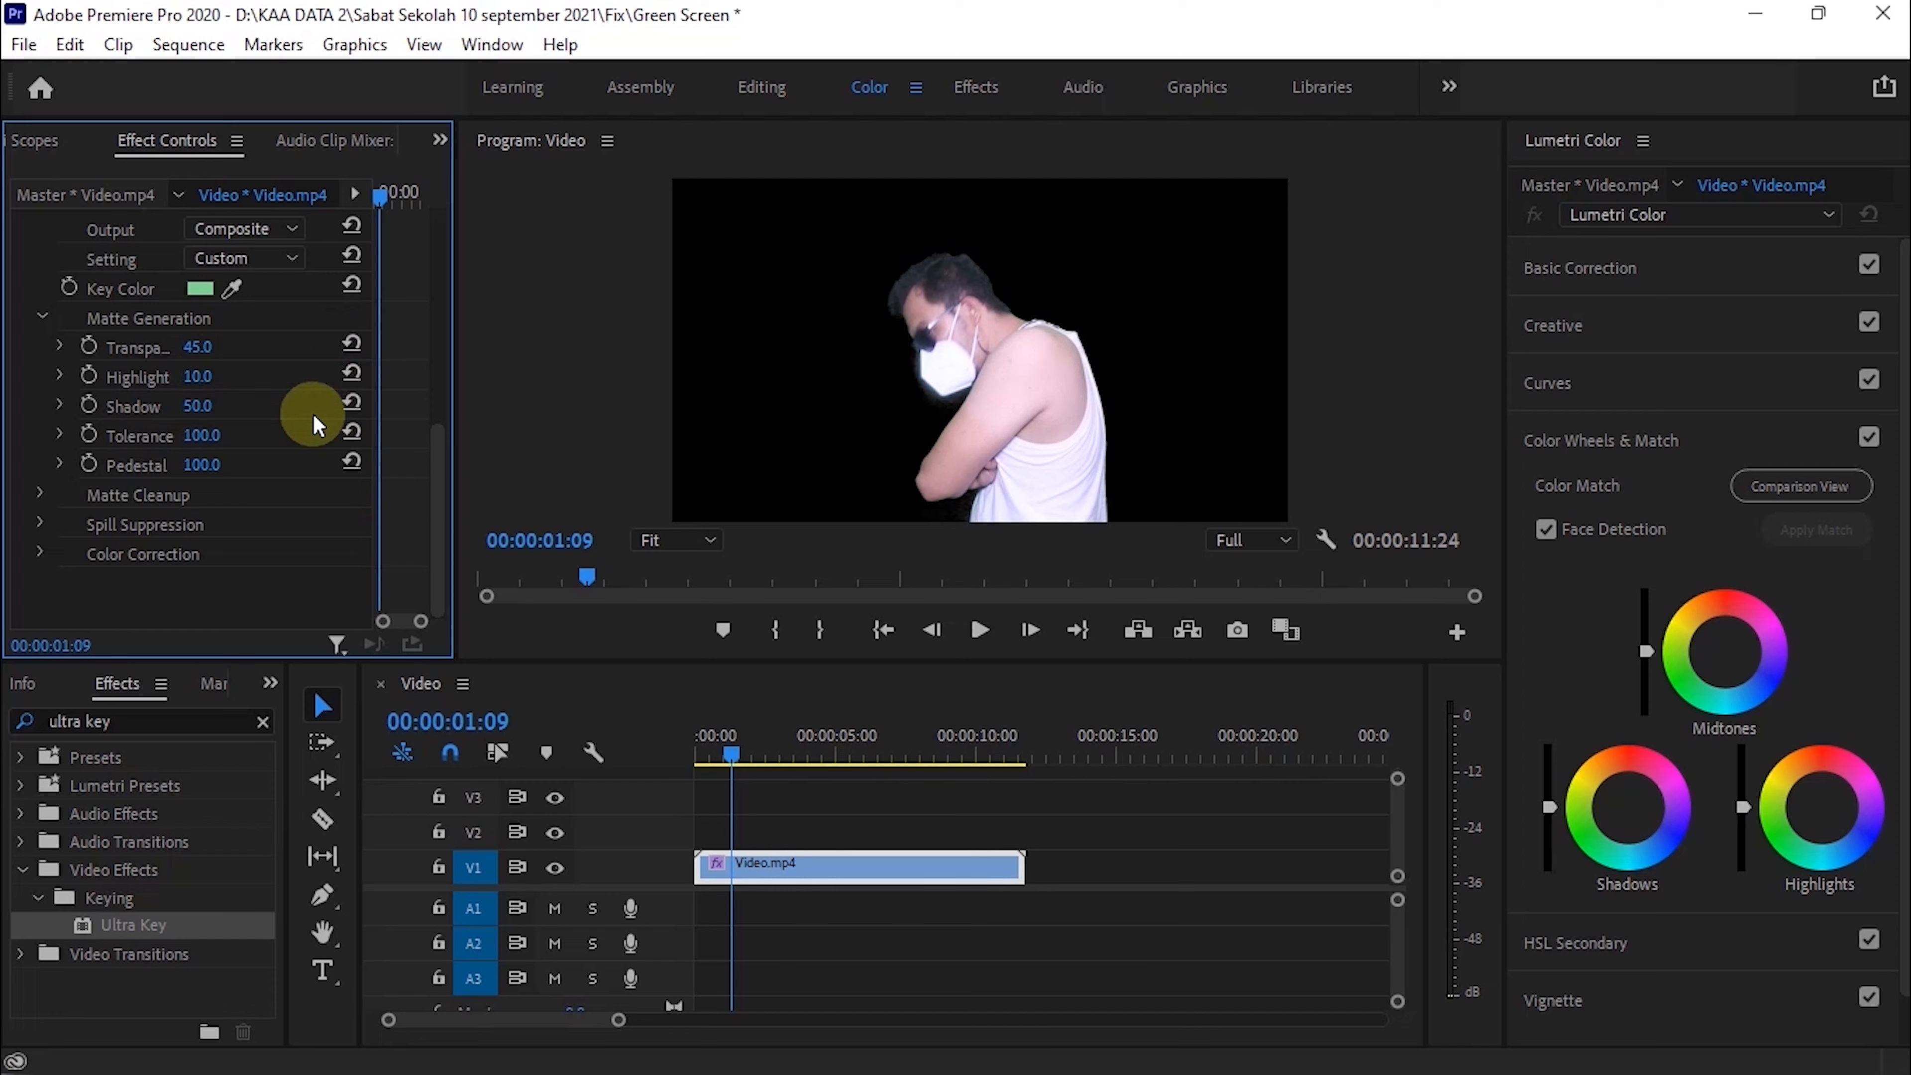
pyautogui.click(351, 403)
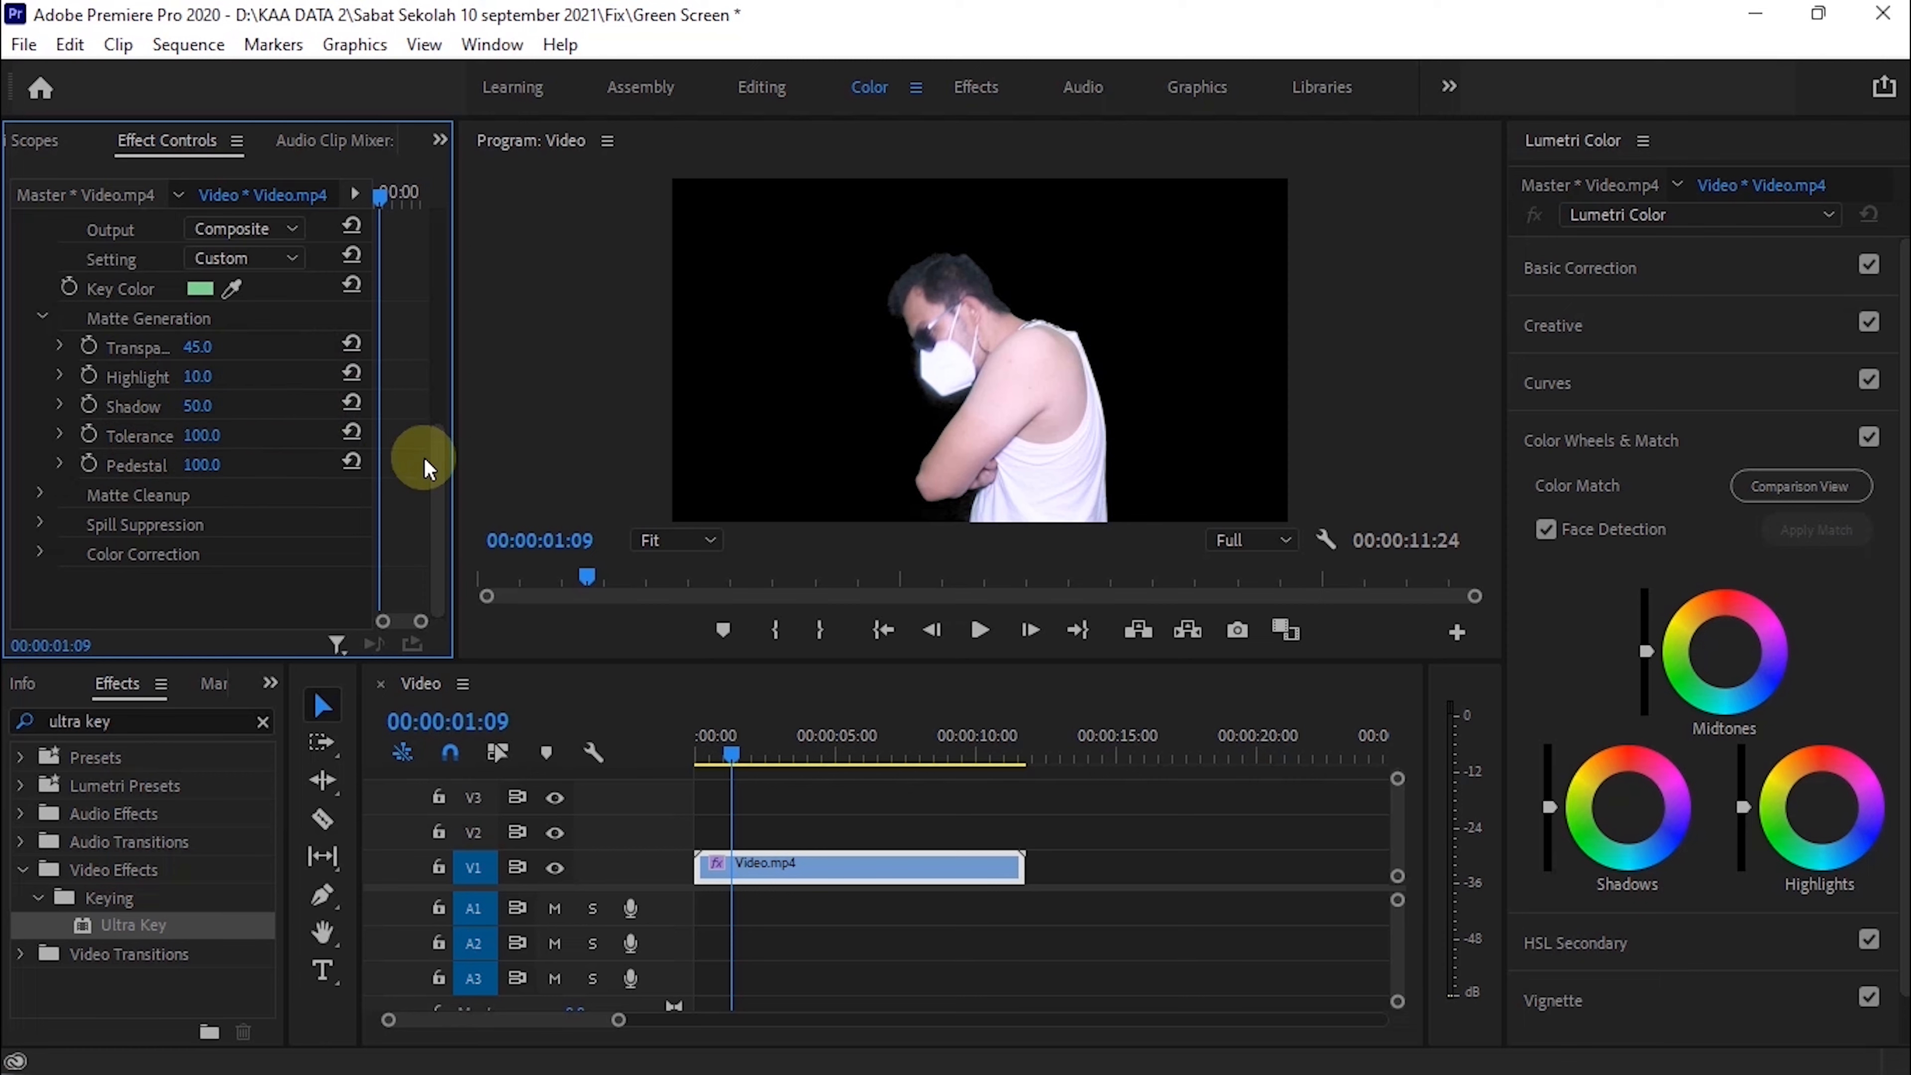
# Step: Scrub the keyed clip around 00:00:02:08, settle on the frame at 00:00:01:29, and expand the Ultra Key's Matte Cleanup settings
pyautogui.moveTo(730, 754); pyautogui.dragTo(757, 745)
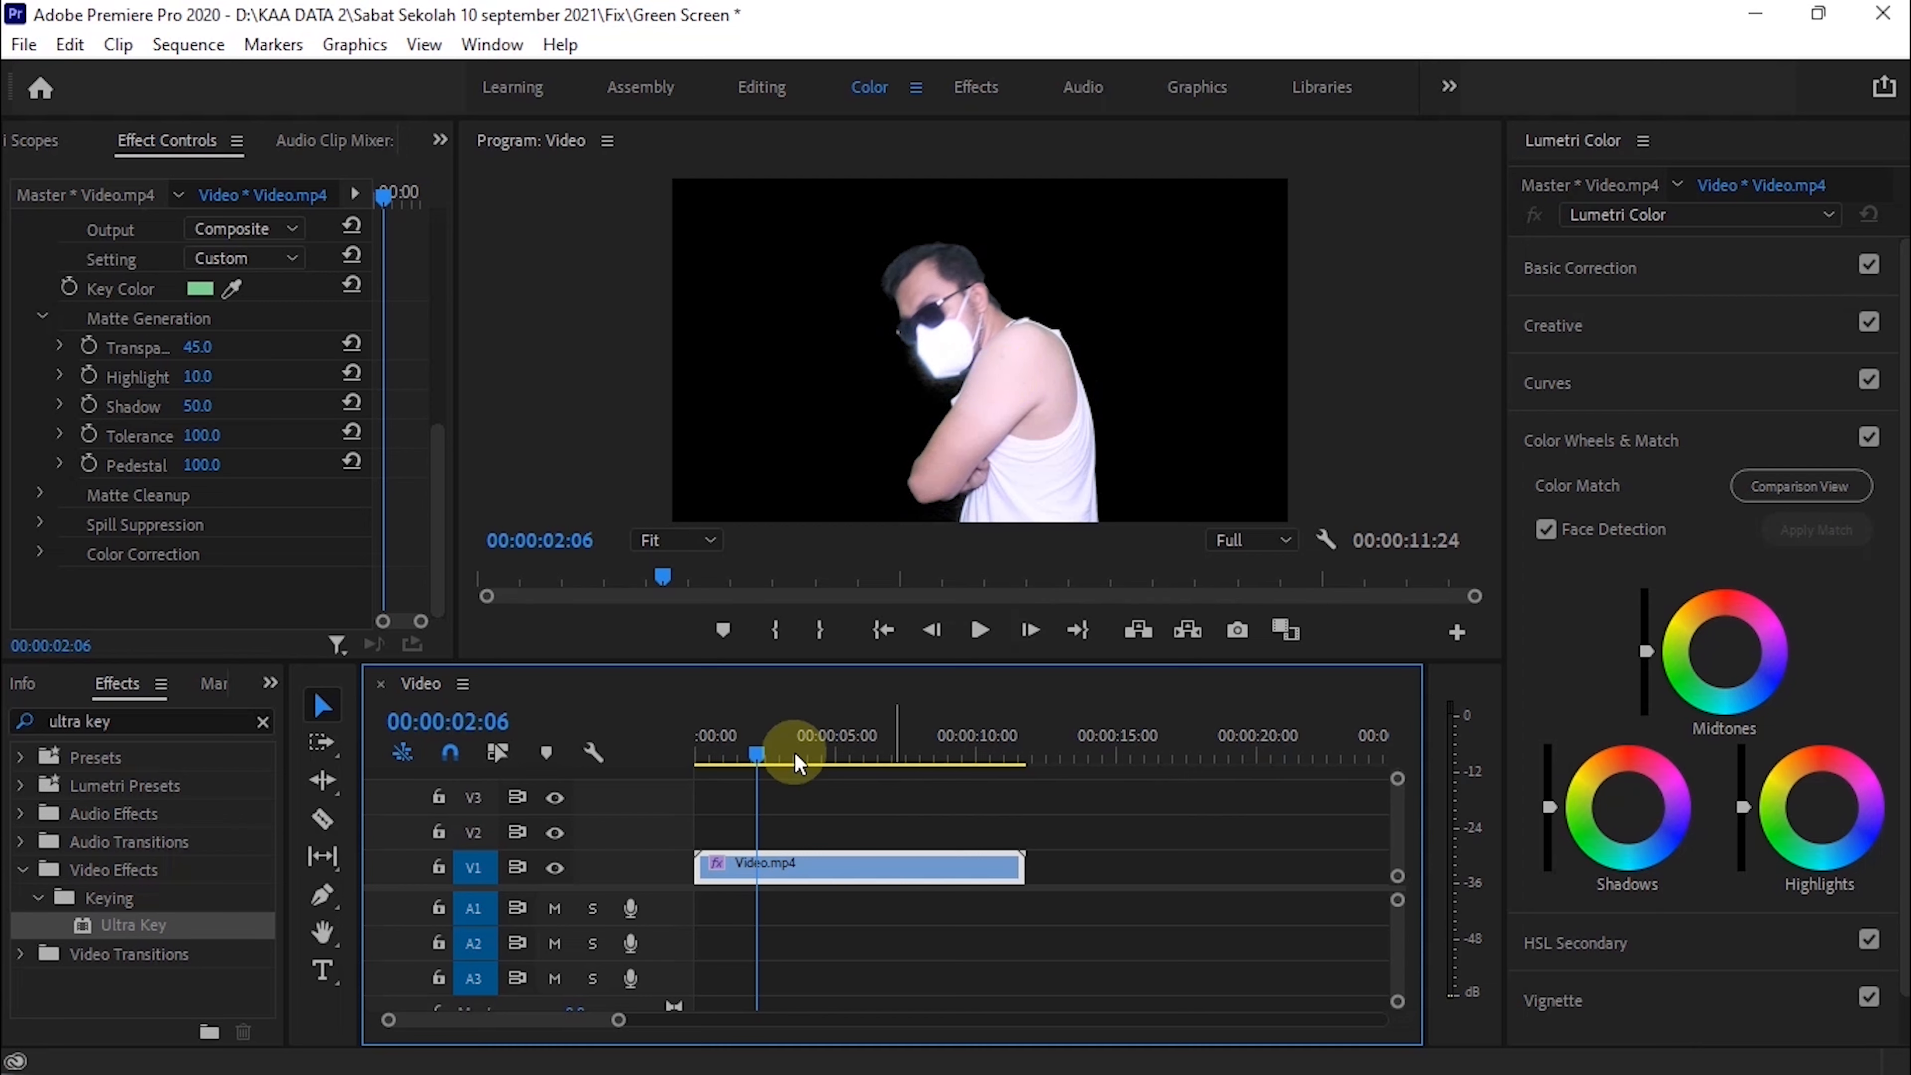
pyautogui.moveTo(753, 751)
pyautogui.mouseDown()
pyautogui.moveTo(776, 746)
pyautogui.moveTo(757, 741)
pyautogui.mouseUp()
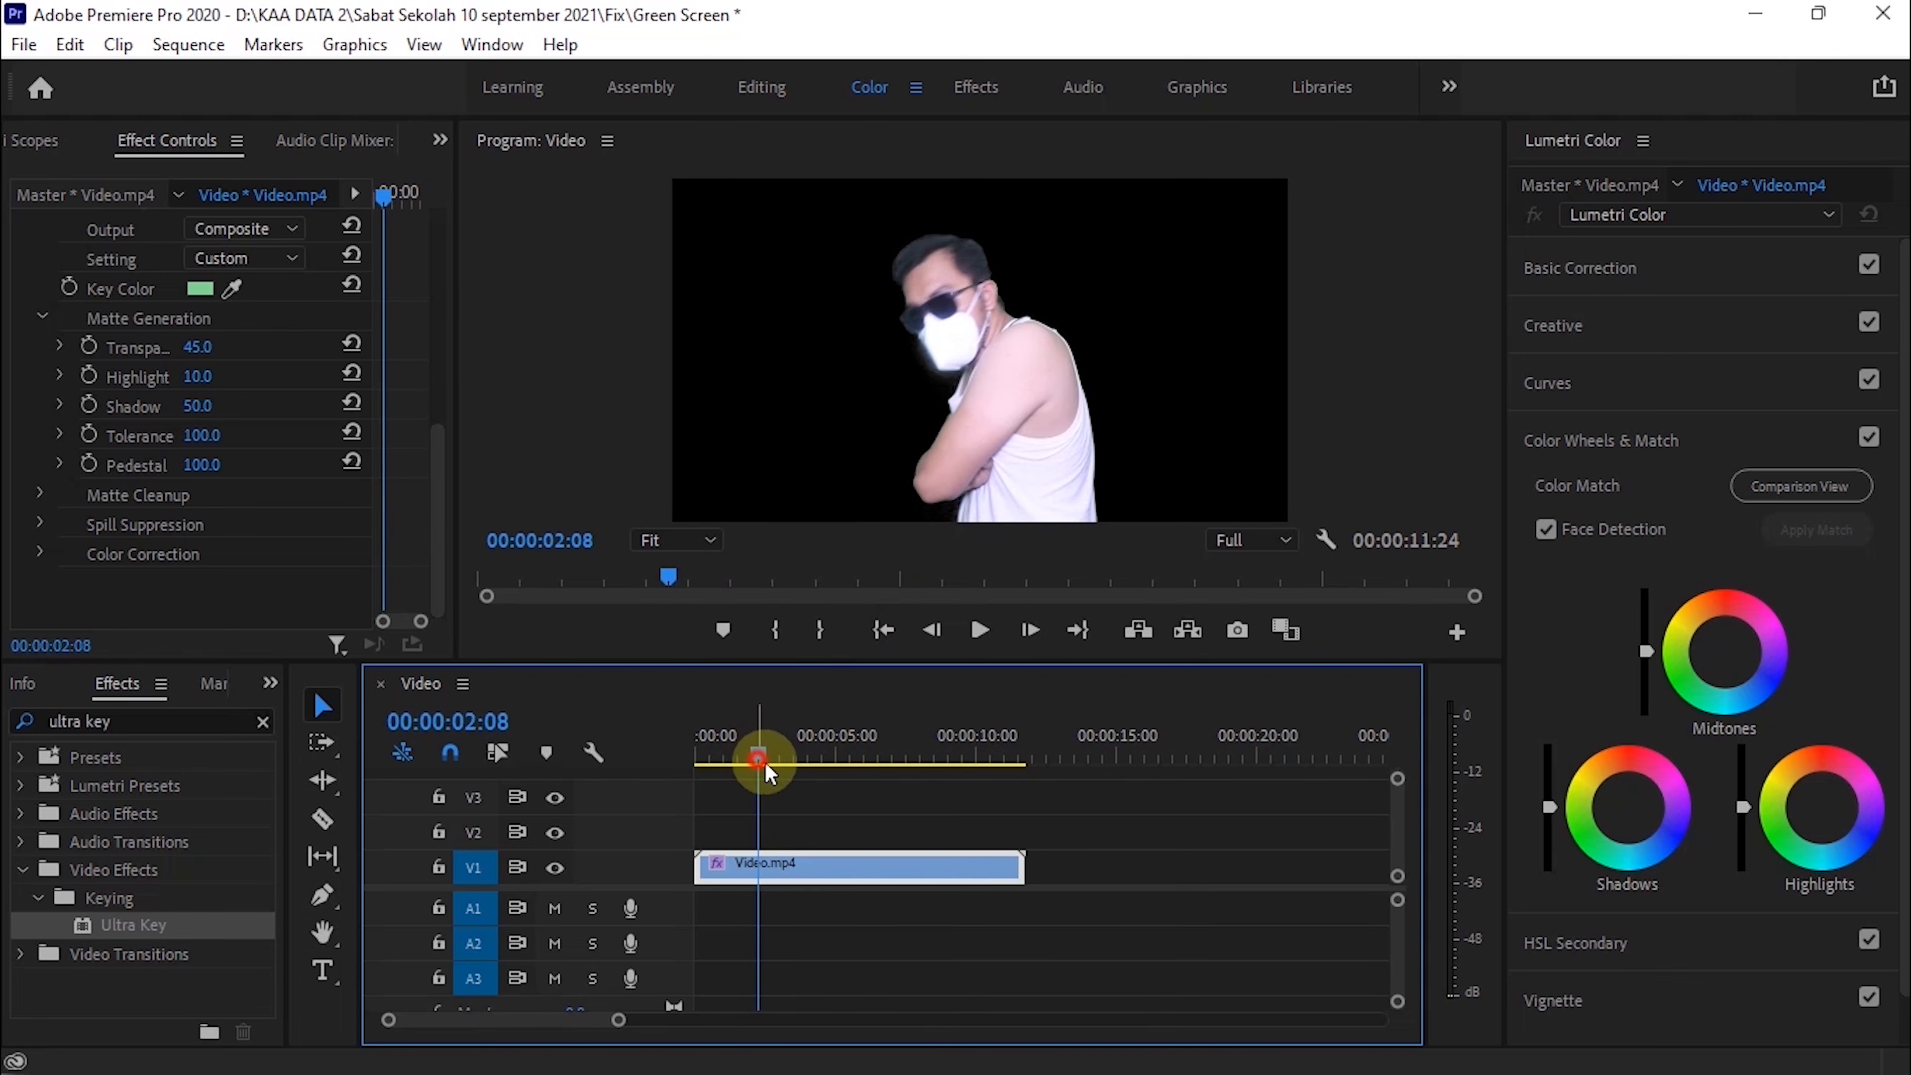
pyautogui.moveTo(765, 760)
pyautogui.mouseDown()
pyautogui.moveTo(785, 772)
pyautogui.moveTo(750, 755)
pyautogui.mouseUp()
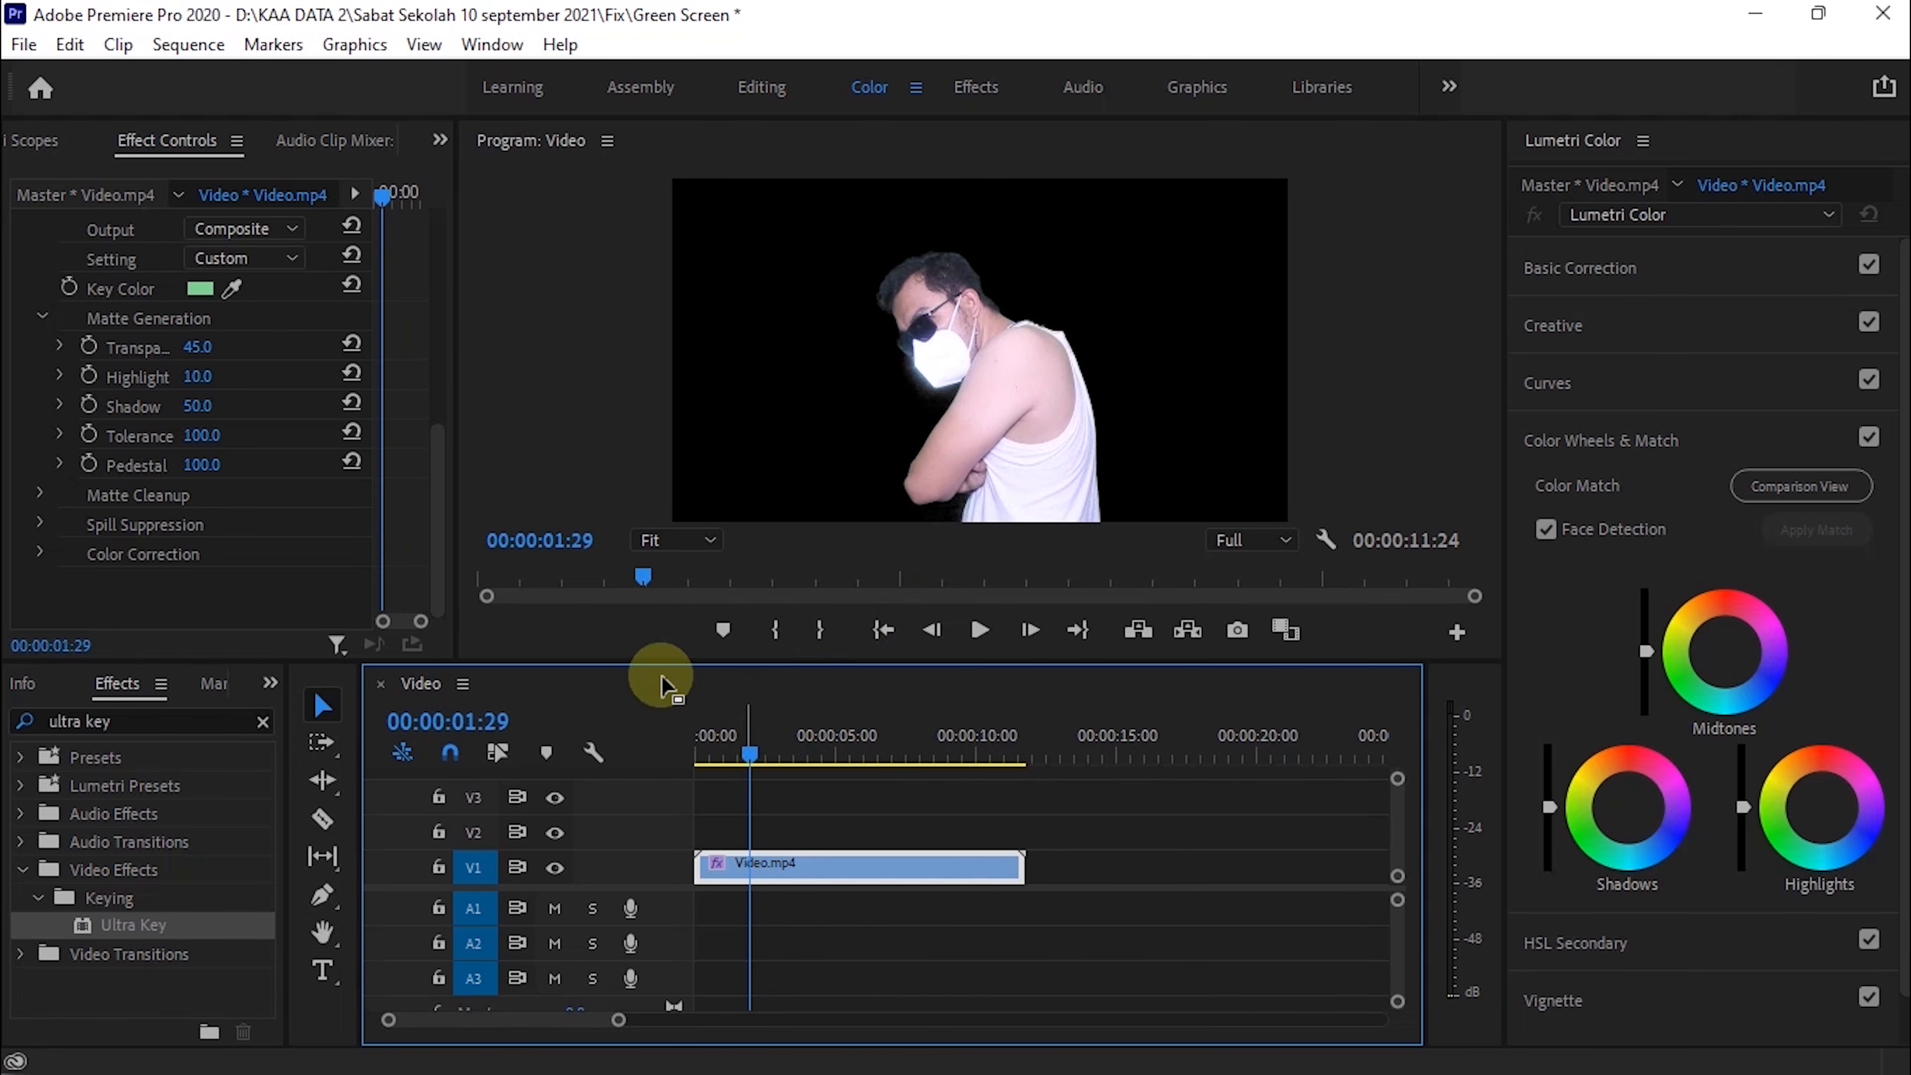
pyautogui.click(40, 494)
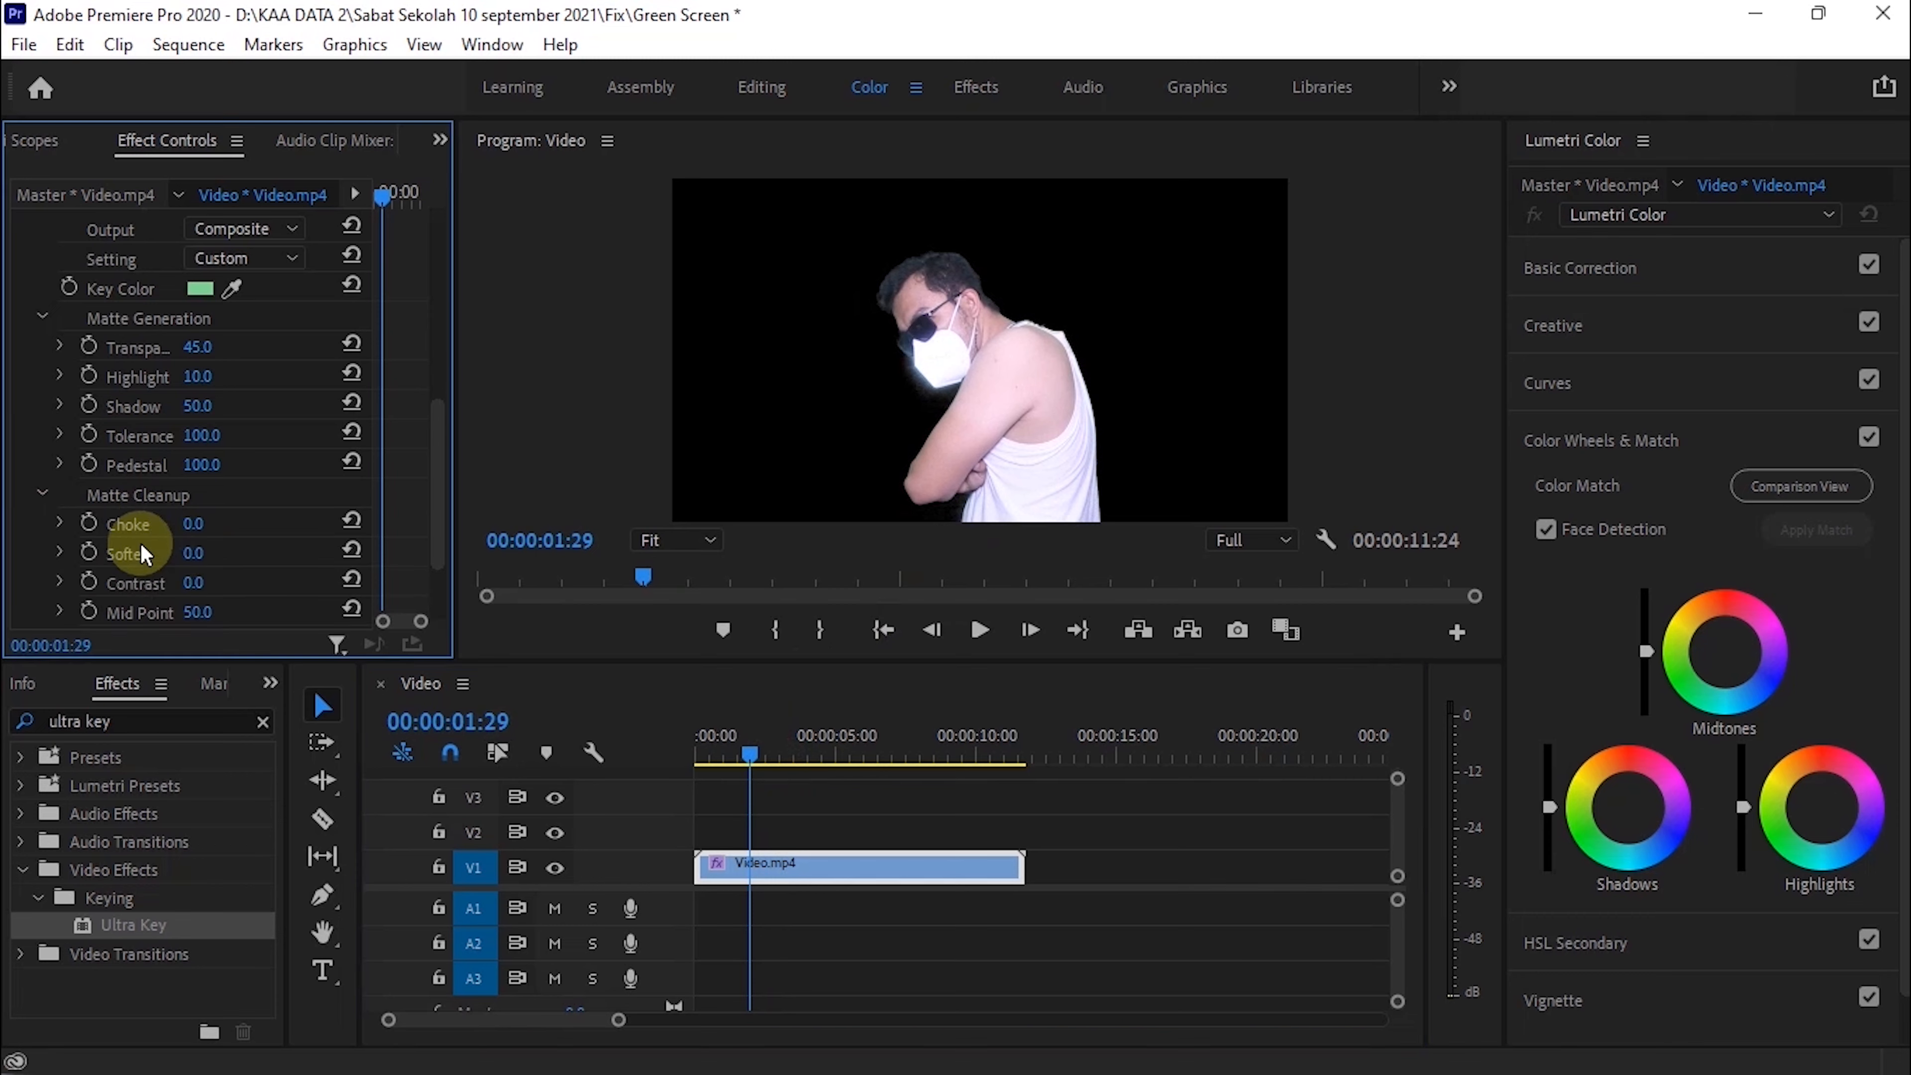
# Step: Try Matte Cleanup Choke values of 100 and 45, and set Choke to 50
pyautogui.moveTo(193, 523); pyautogui.dragTo(259, 523)
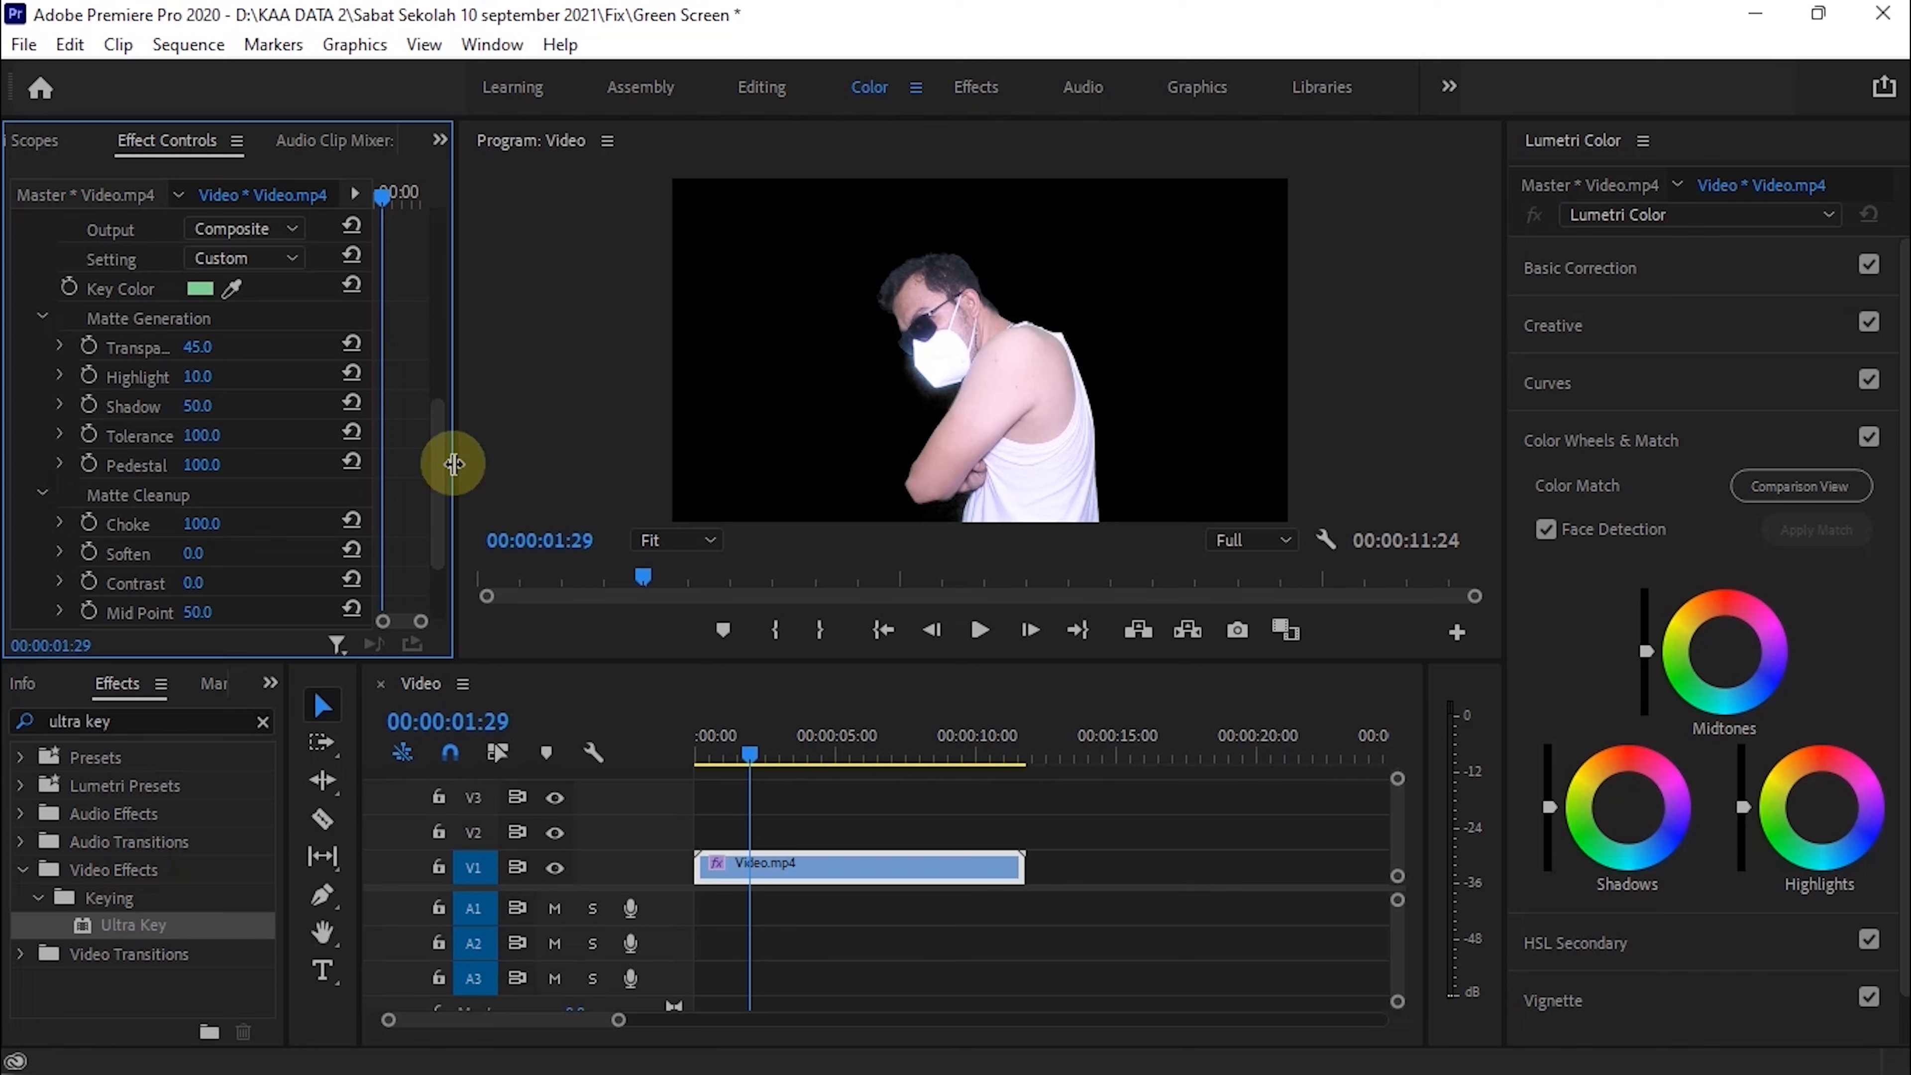
pyautogui.click(214, 520)
pyautogui.write('24')
pyautogui.press('Return')
pyautogui.moveTo(218, 533); pyautogui.dragTo(224, 535)
pyautogui.click(222, 515)
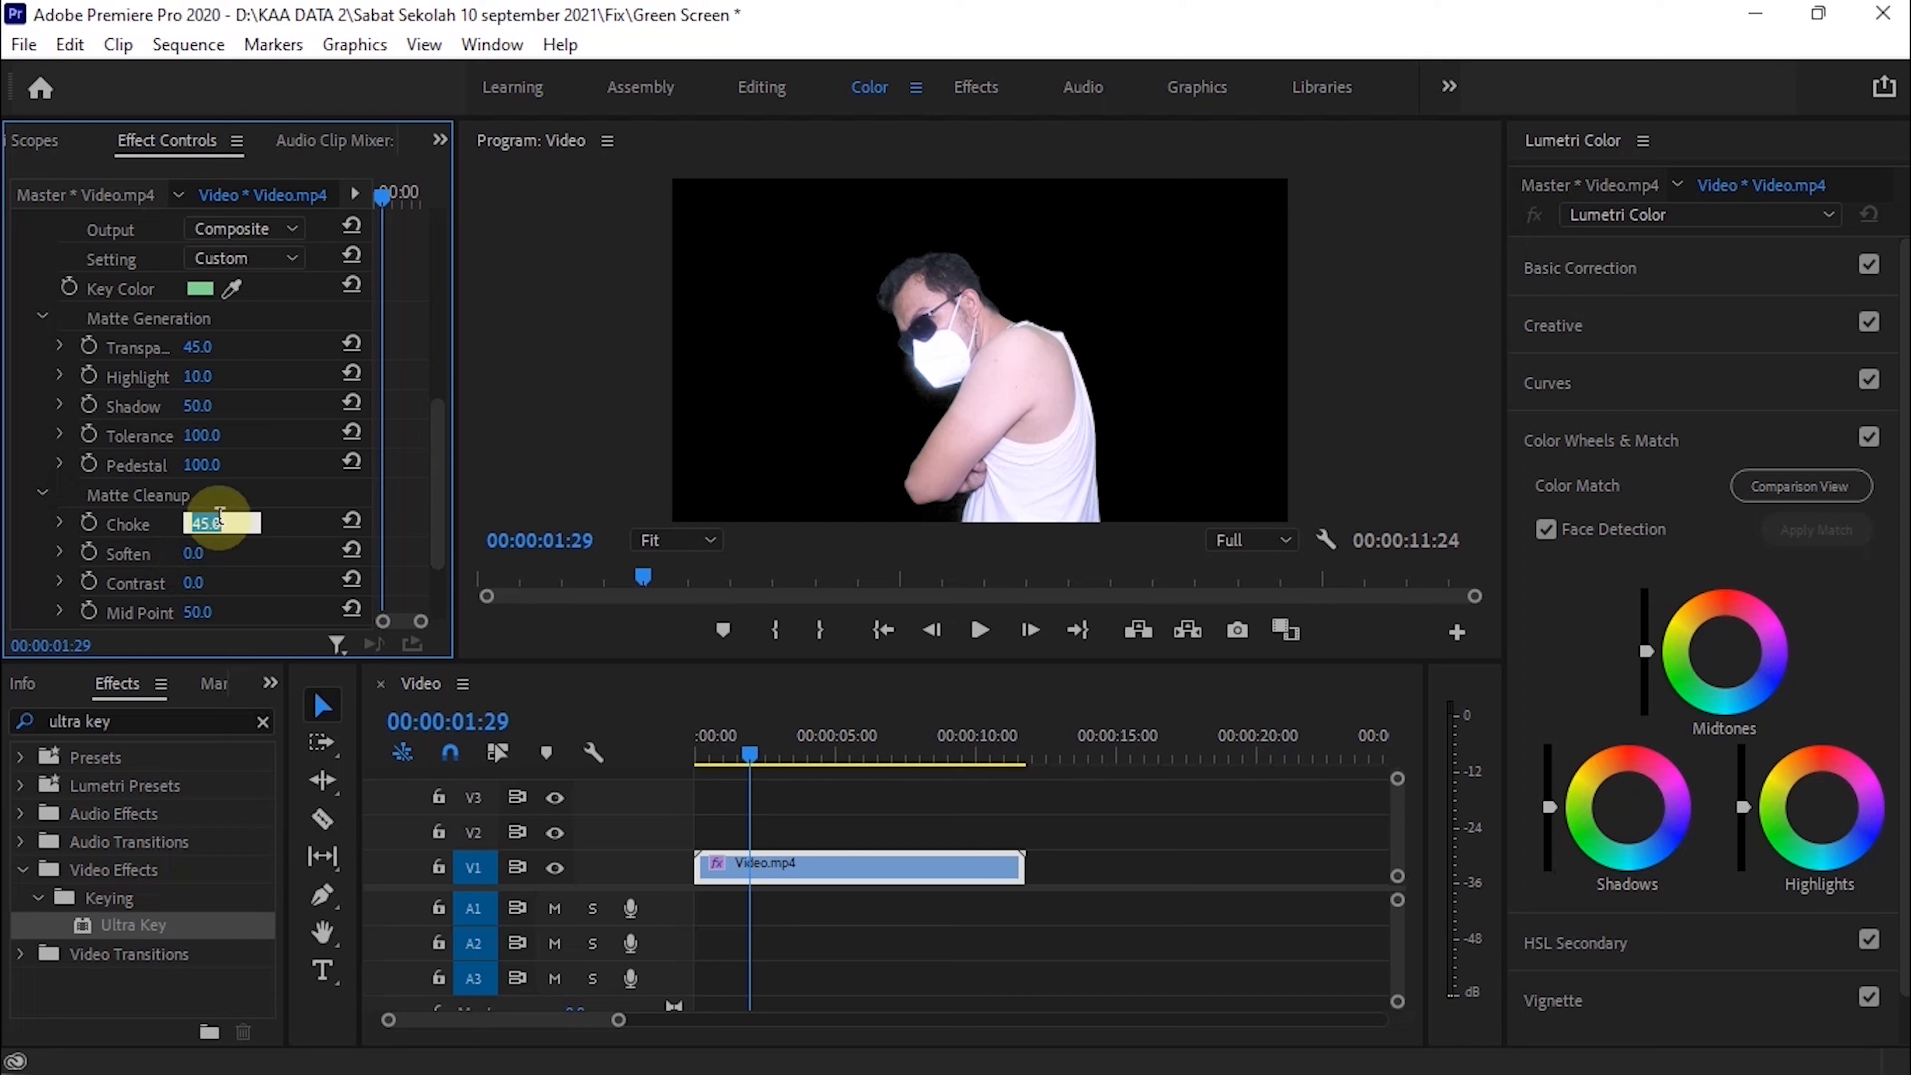
pyautogui.write('50')
pyautogui.press('Return')
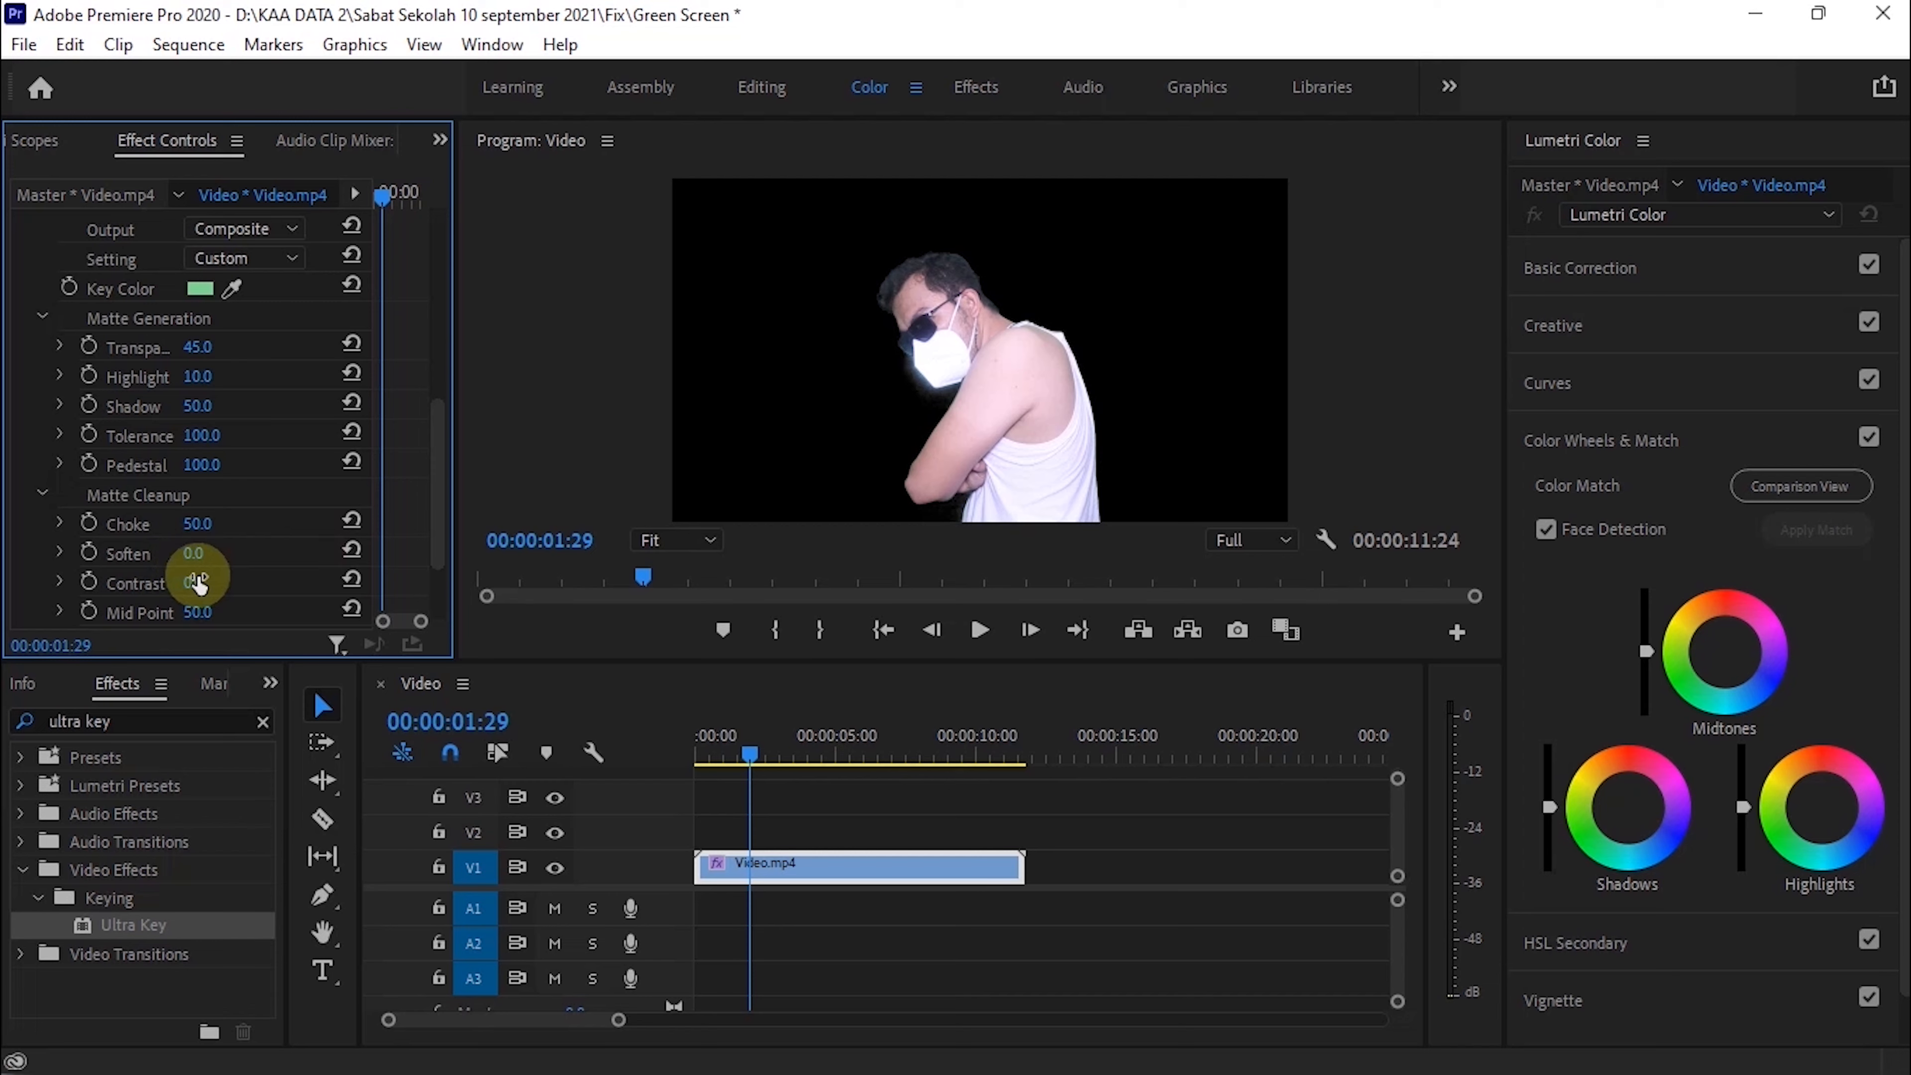
# Step: Set the Matte Cleanup Soften to 40, Contrast to 5 and Mid Point to 100
pyautogui.moveTo(193, 554)
pyautogui.mouseDown()
pyautogui.moveTo(268, 554)
pyautogui.moveTo(193, 554)
pyautogui.mouseUp()
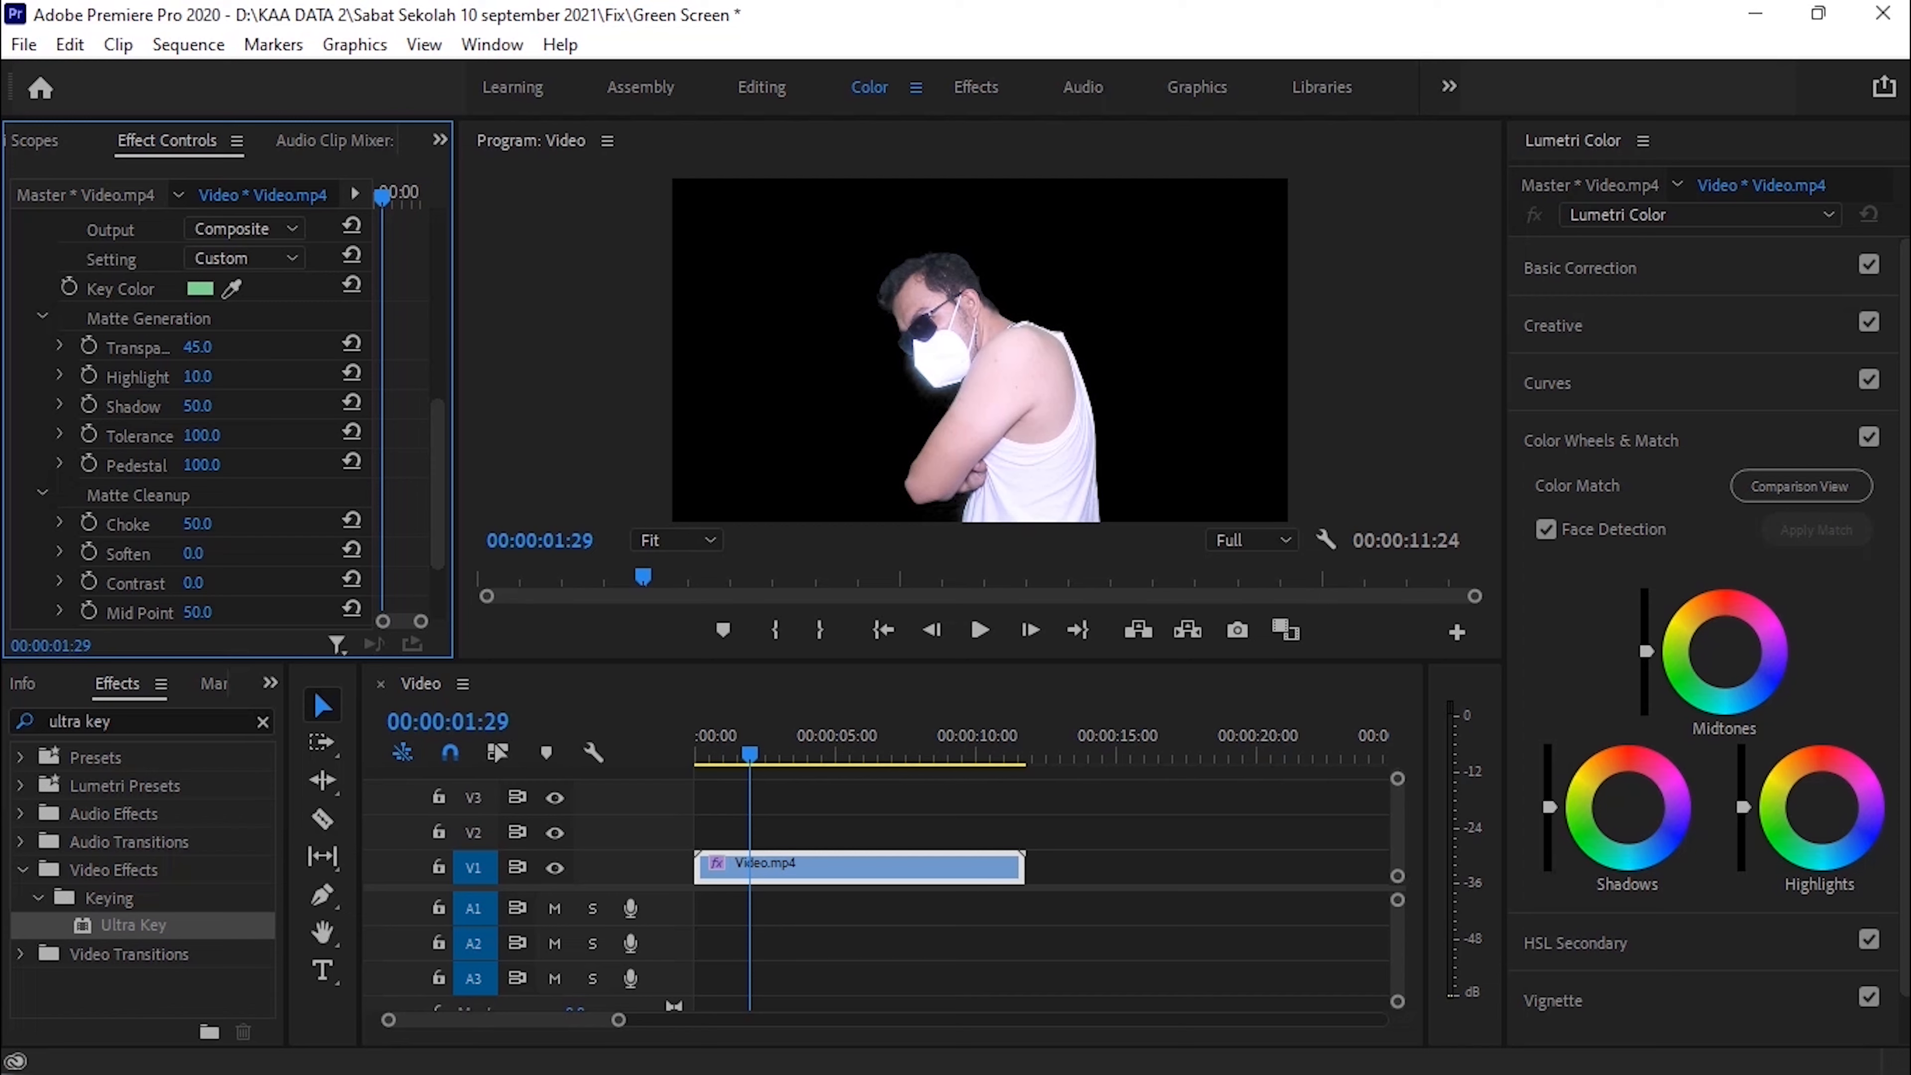
pyautogui.moveTo(206, 554); pyautogui.dragTo(213, 554)
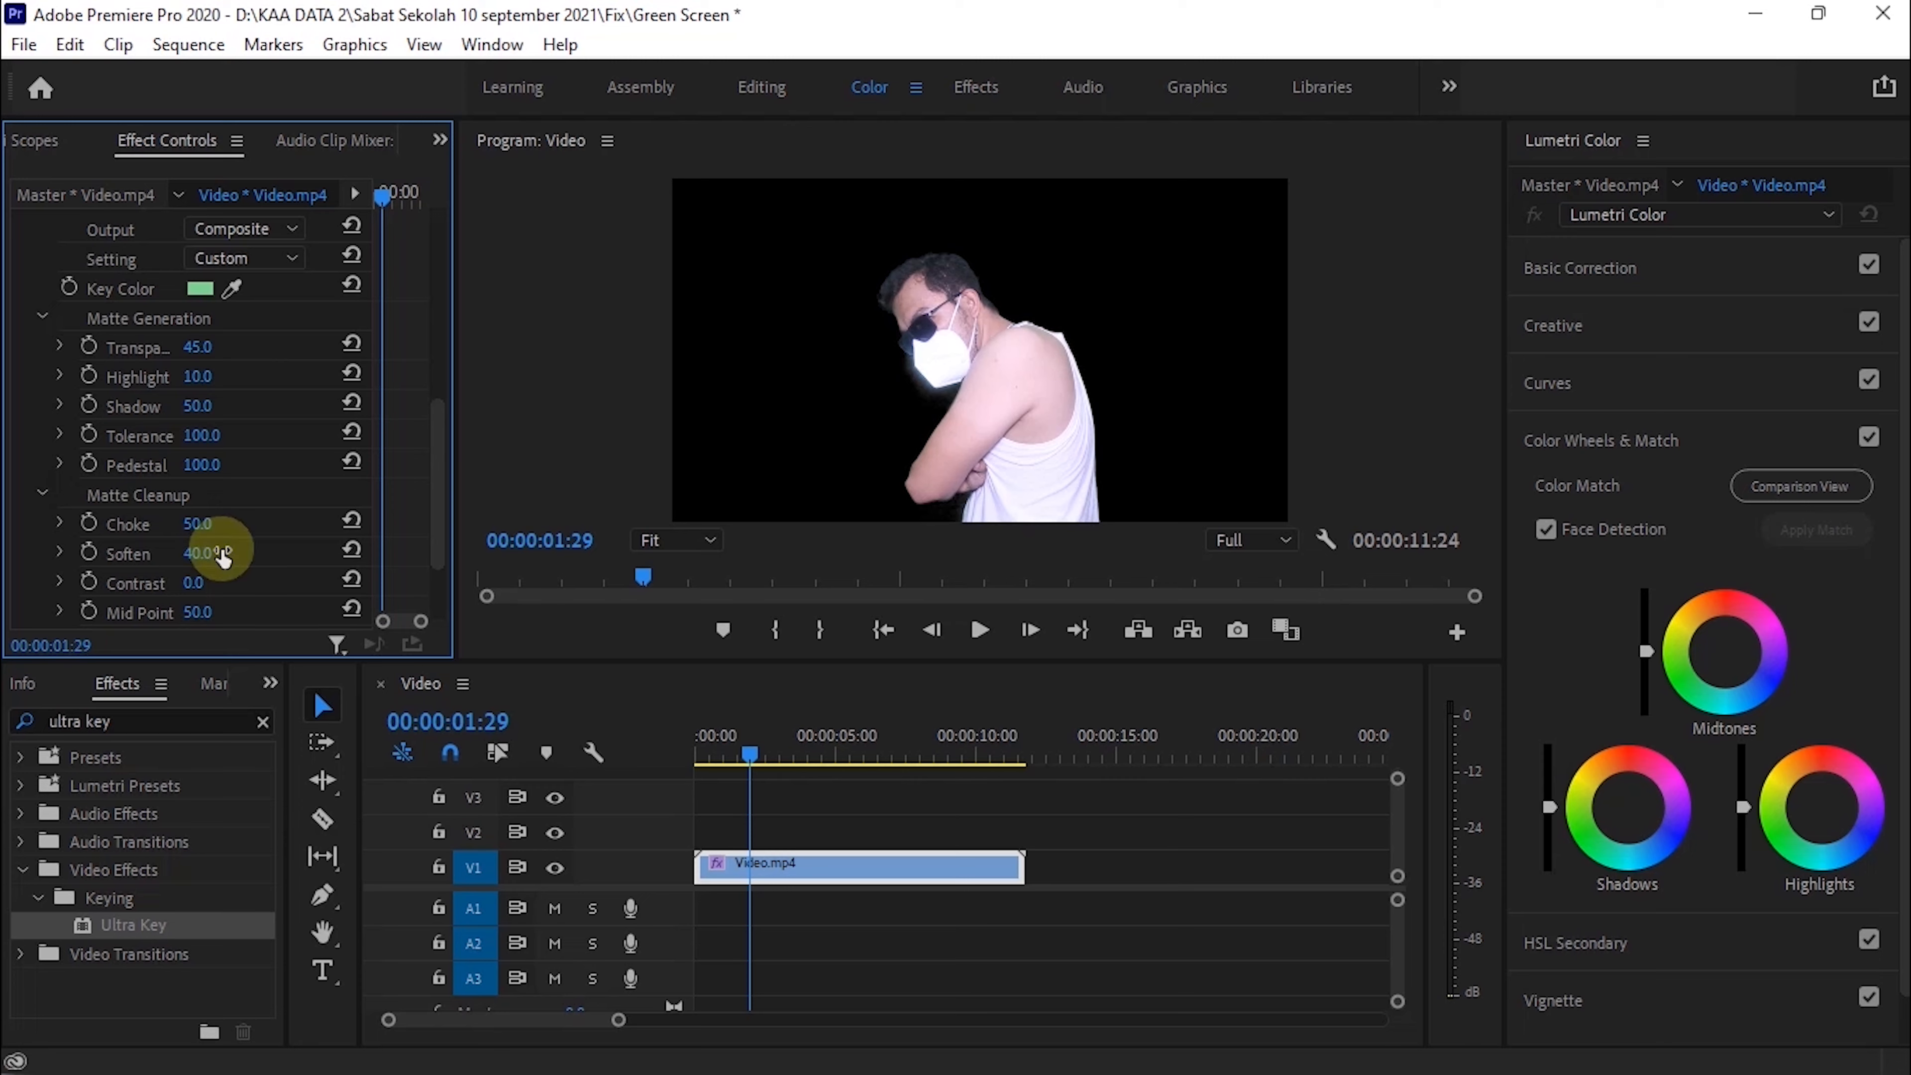
pyautogui.scroll(-3, 399, 549)
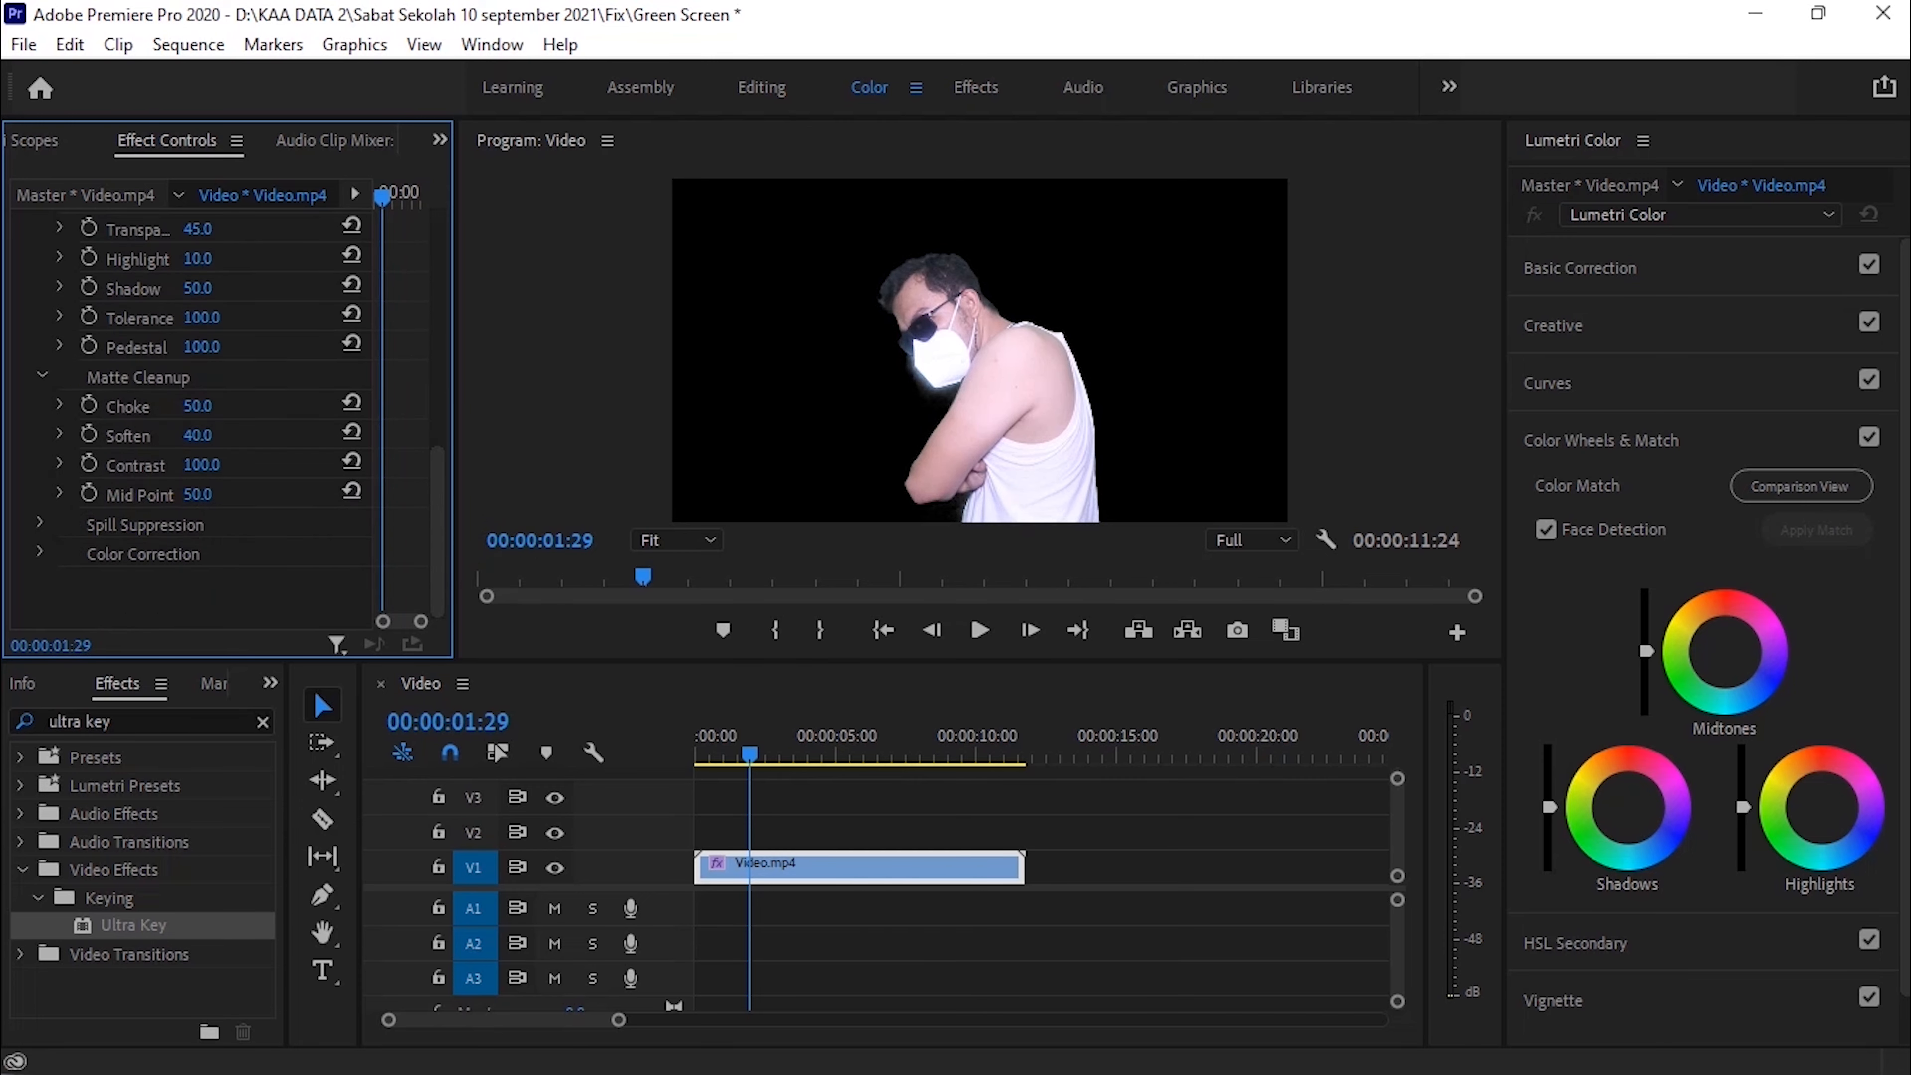
pyautogui.moveTo(202, 464); pyautogui.dragTo(128, 465)
pyautogui.click(205, 463)
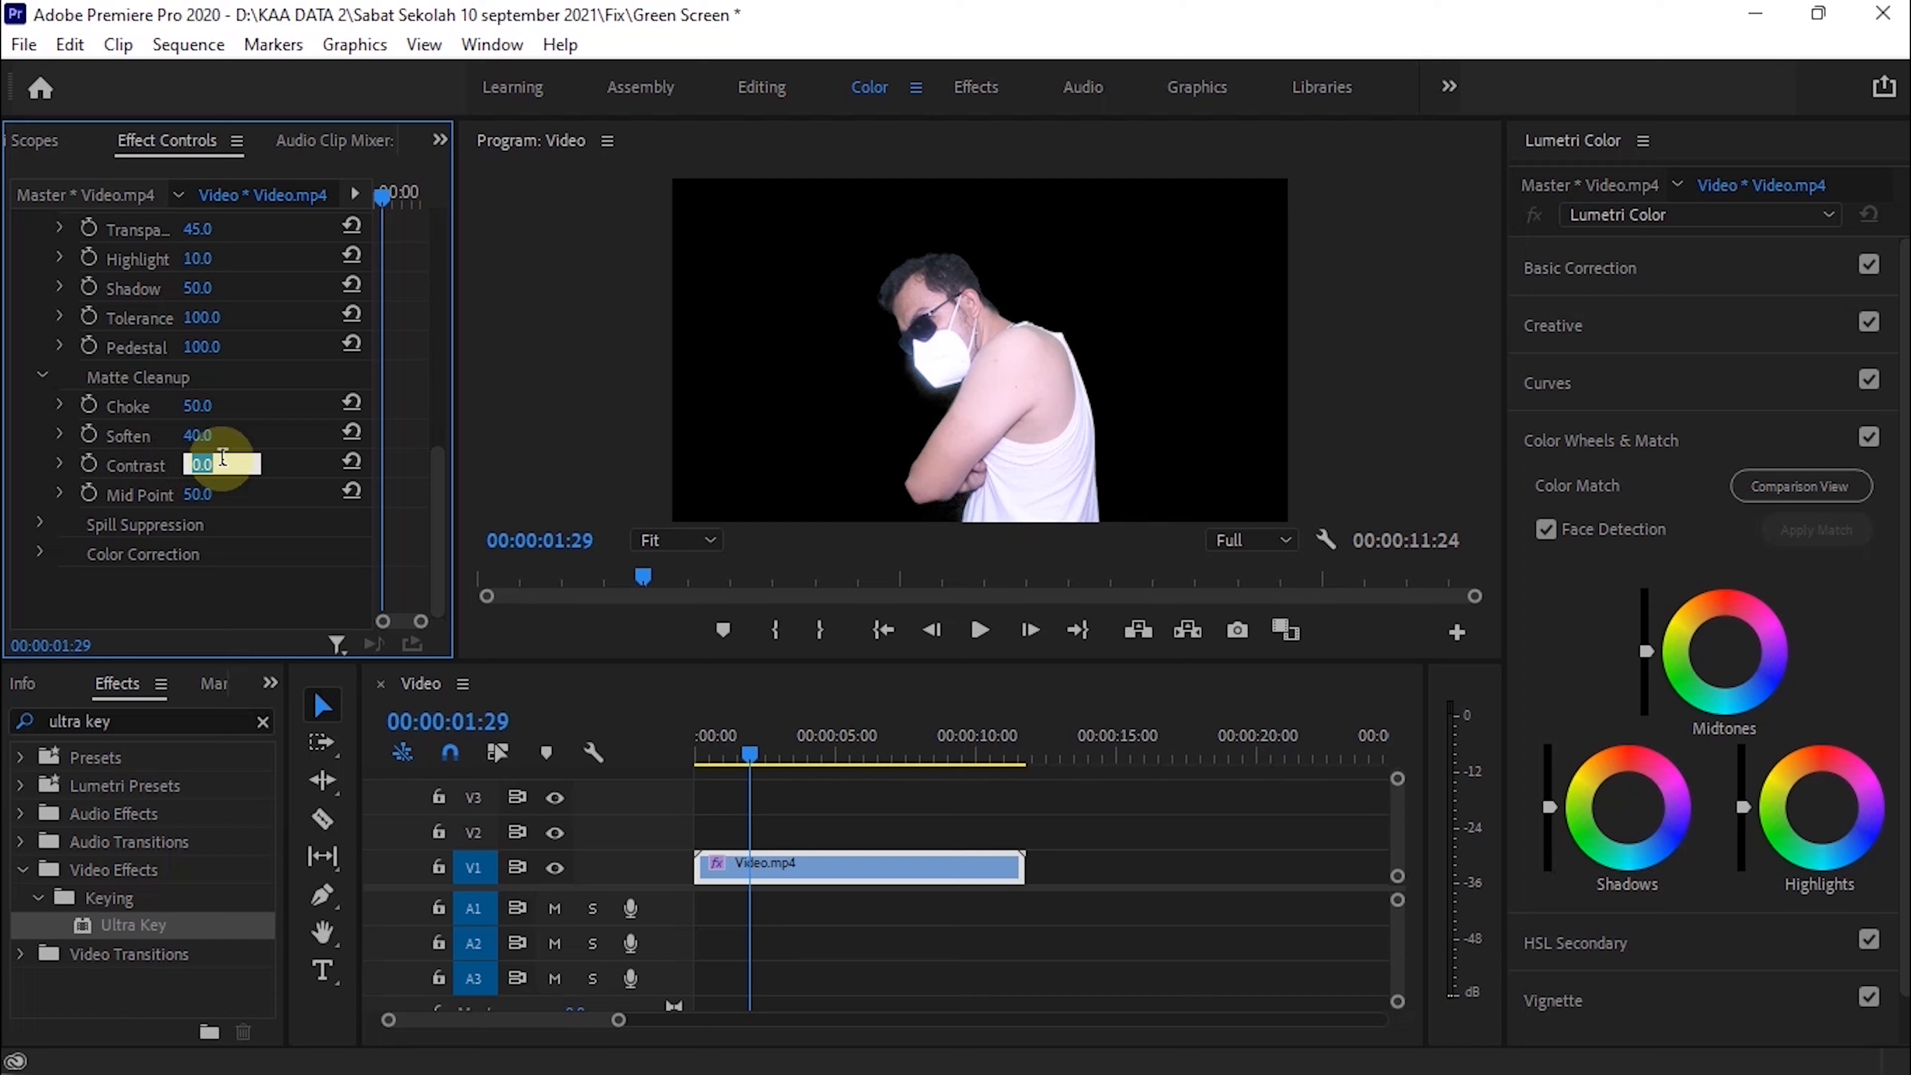
pyautogui.write('5')
pyautogui.press('Return')
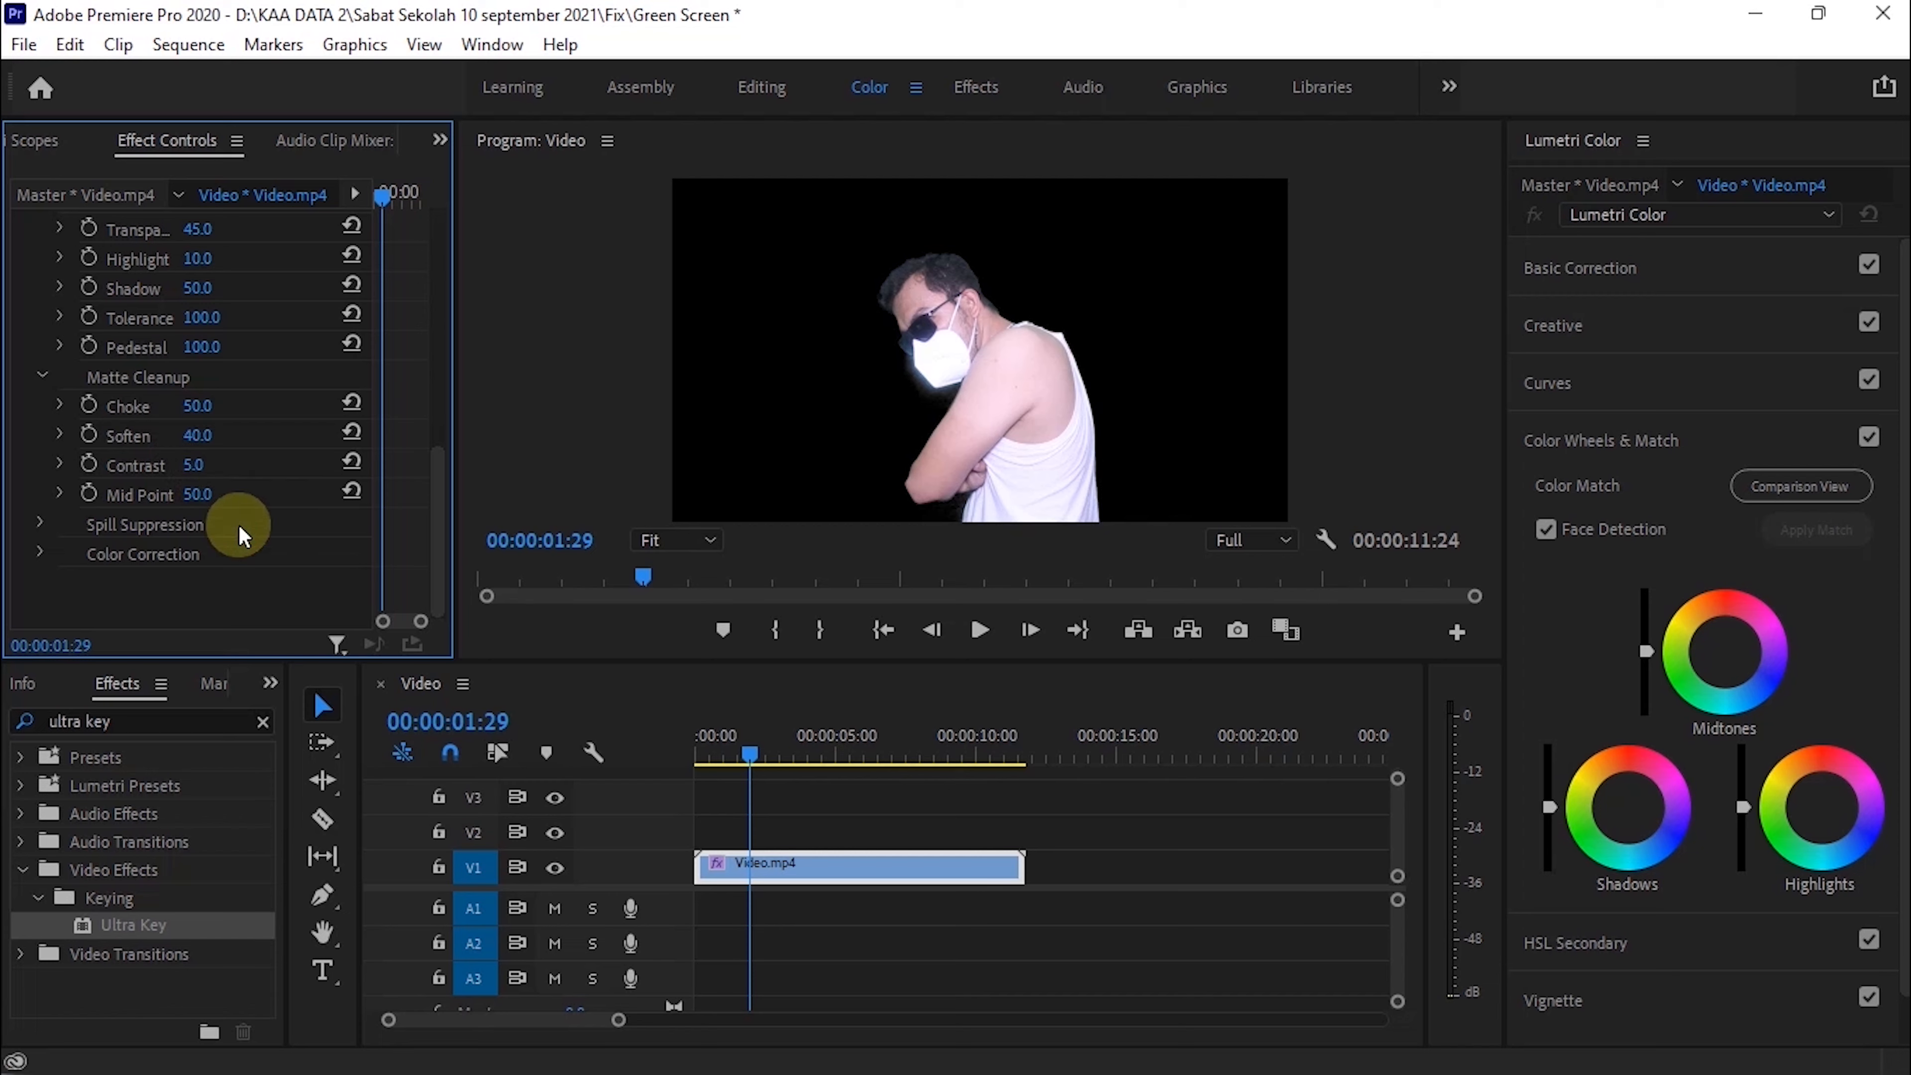
pyautogui.moveTo(197, 495); pyautogui.dragTo(222, 495)
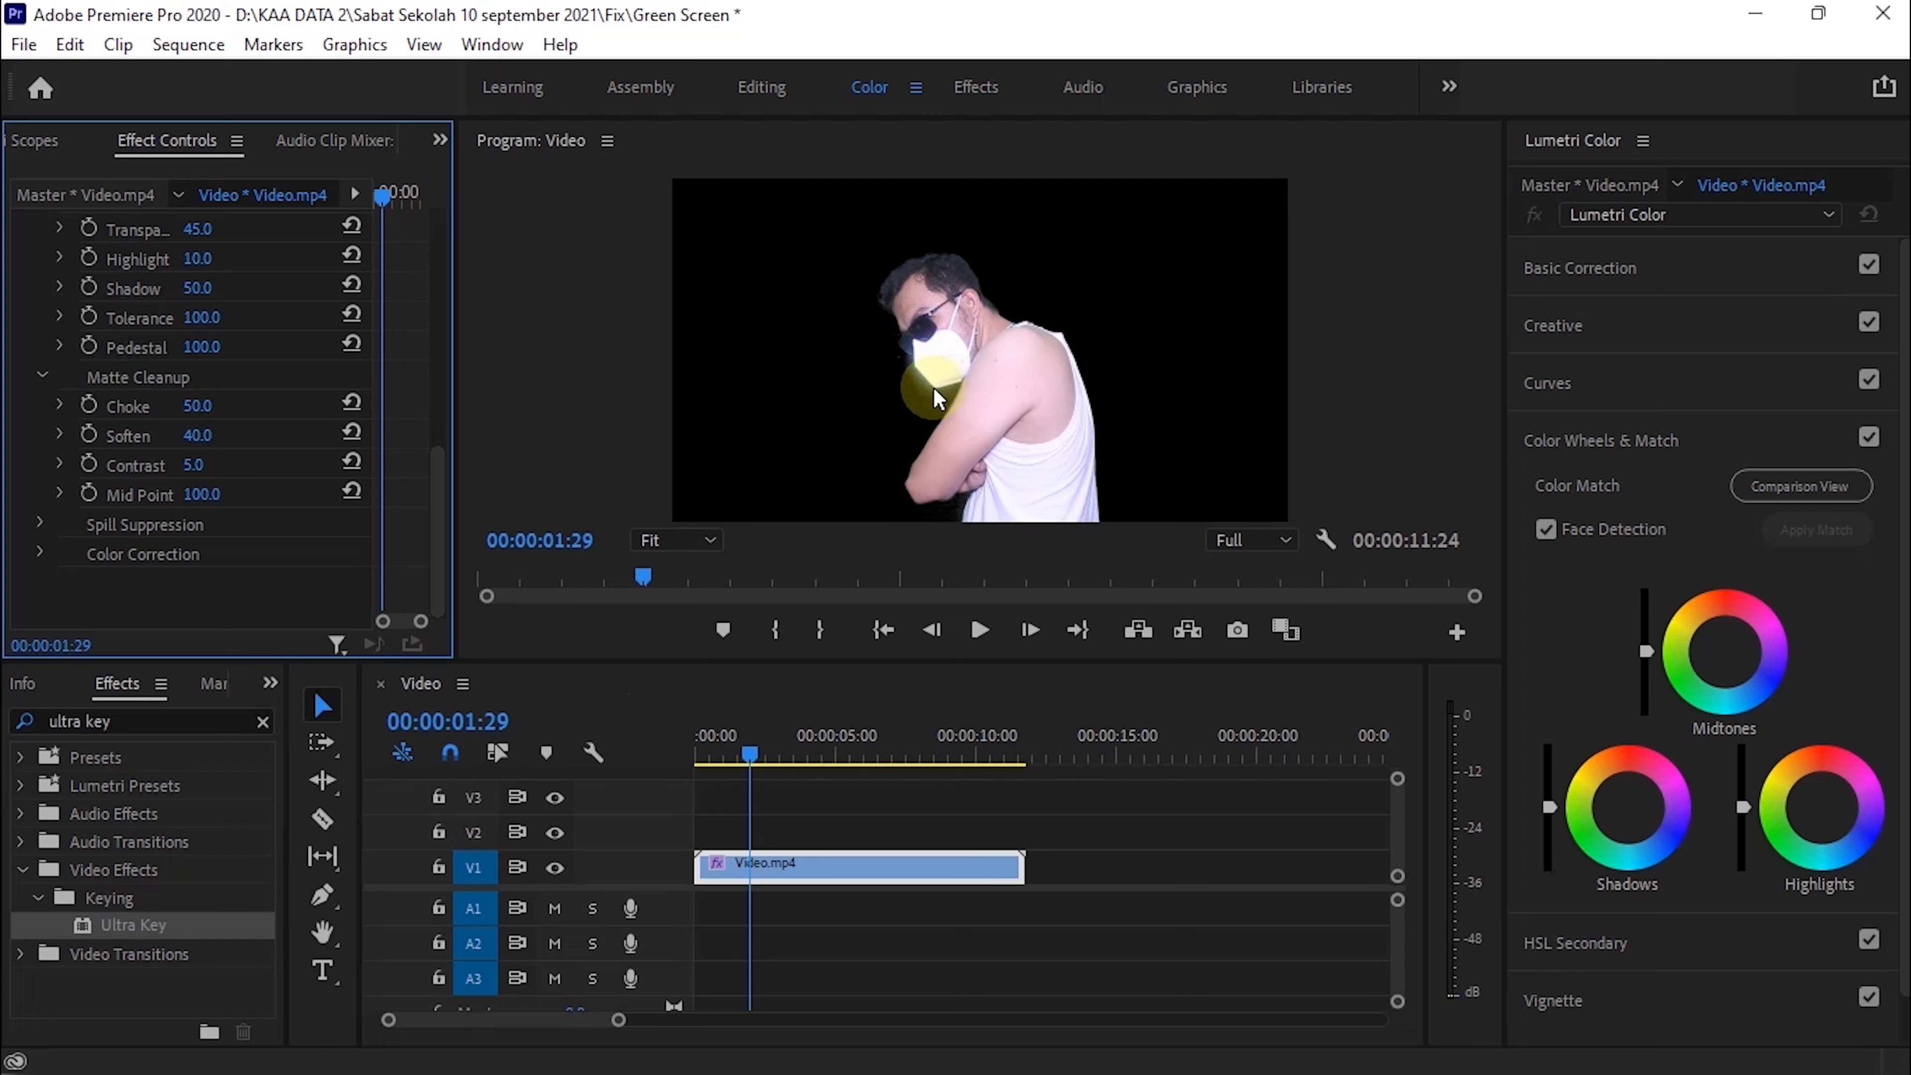
# Step: Scrub the keyed clip through 00:00:03:06 and 00:00:03:20 to check the cutout, and return the playhead to the start
pyautogui.moveTo(750, 761)
pyautogui.mouseDown()
pyautogui.moveTo(930, 751)
pyautogui.moveTo(725, 755)
pyautogui.moveTo(798, 765)
pyautogui.moveTo(747, 747)
pyautogui.moveTo(785, 755)
pyautogui.mouseUp()
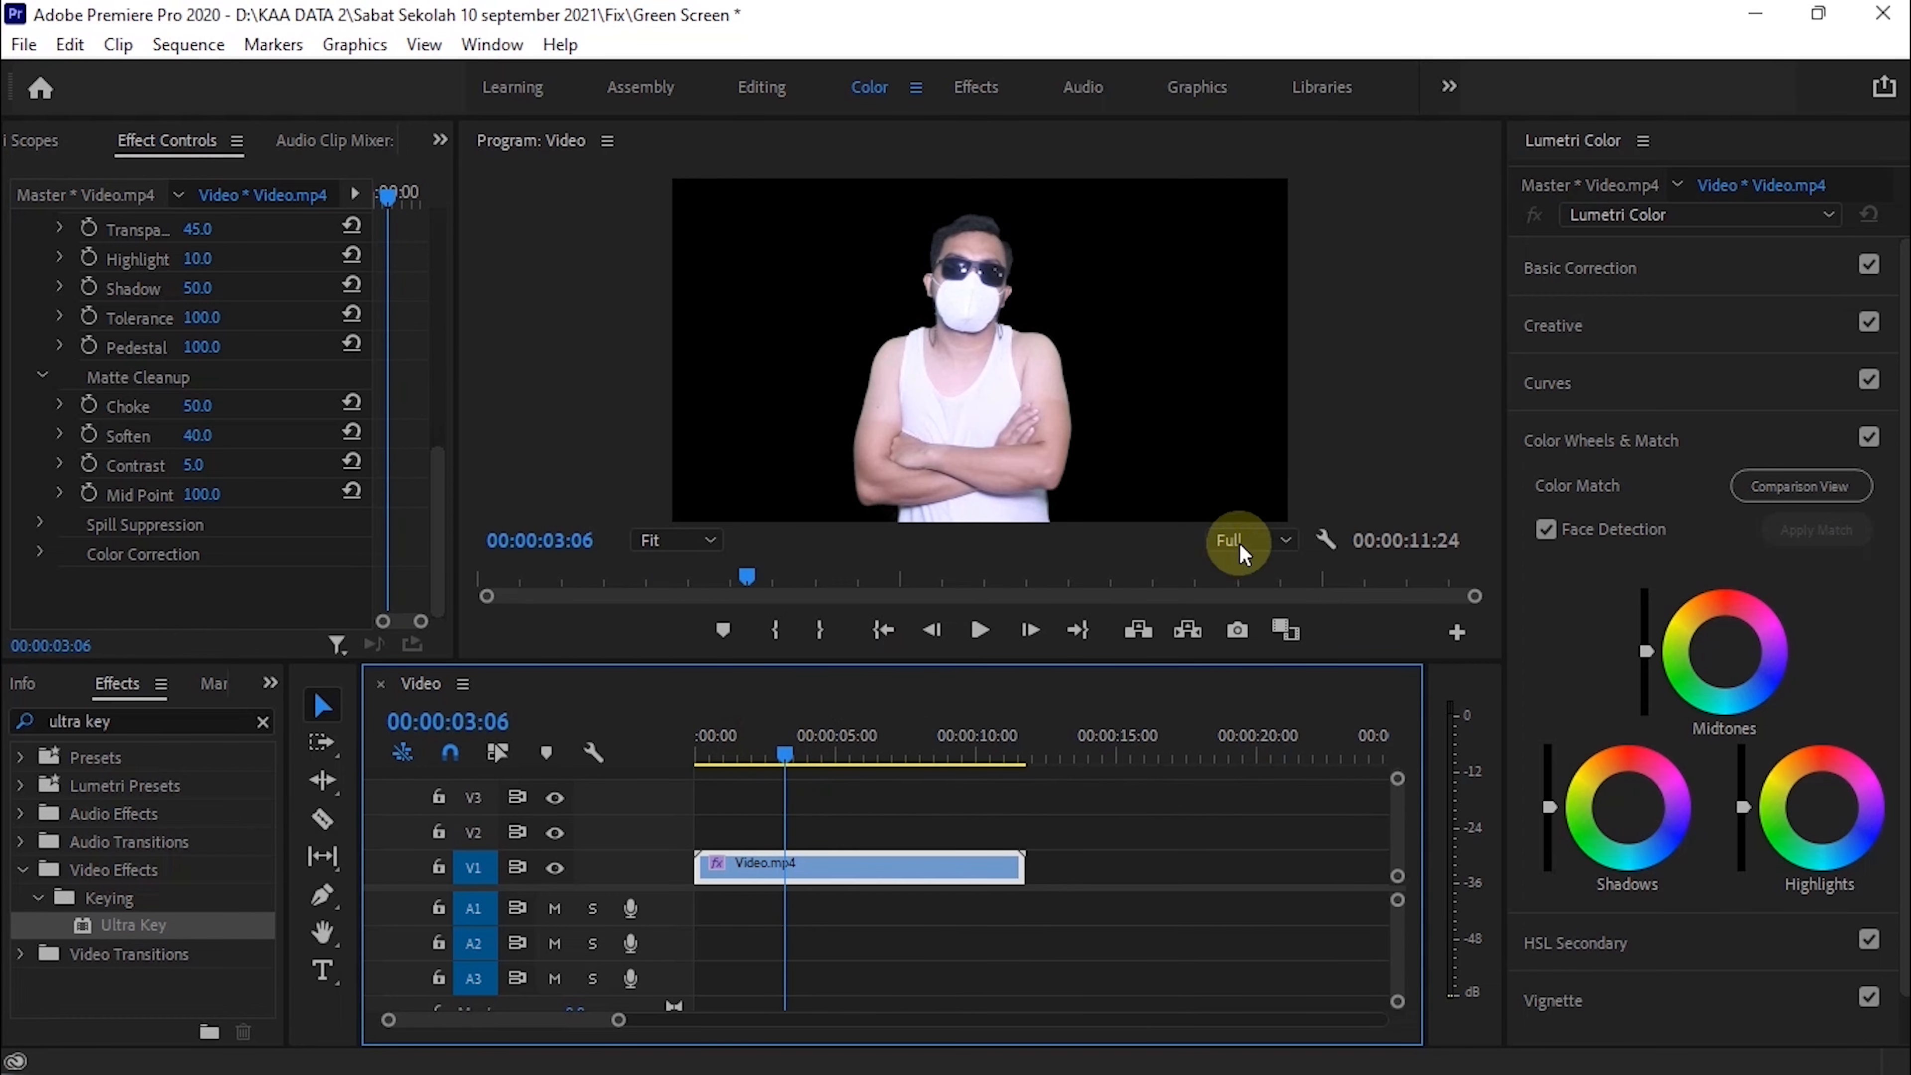
pyautogui.moveTo(761, 757)
pyautogui.mouseDown()
pyautogui.moveTo(963, 773)
pyautogui.moveTo(728, 756)
pyautogui.moveTo(787, 776)
pyautogui.moveTo(796, 760)
pyautogui.mouseUp()
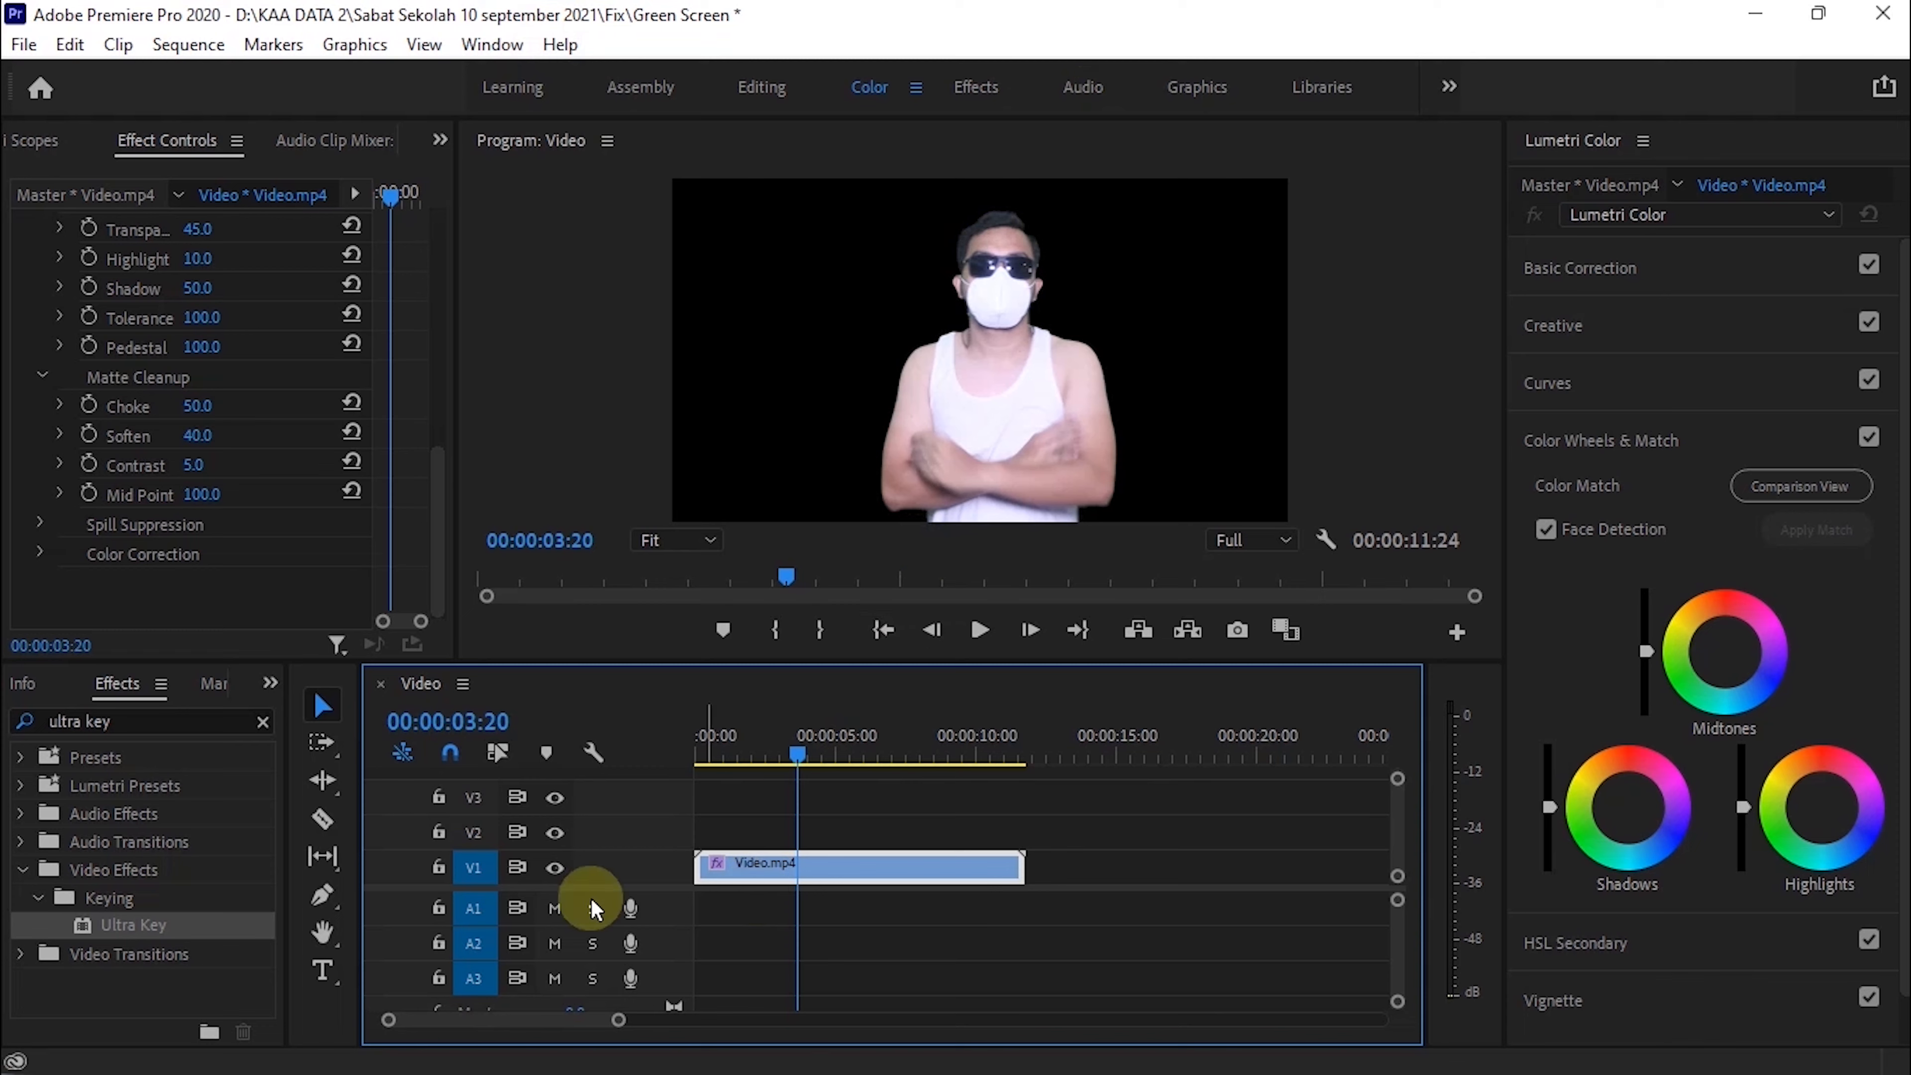
pyautogui.moveTo(764, 1061)
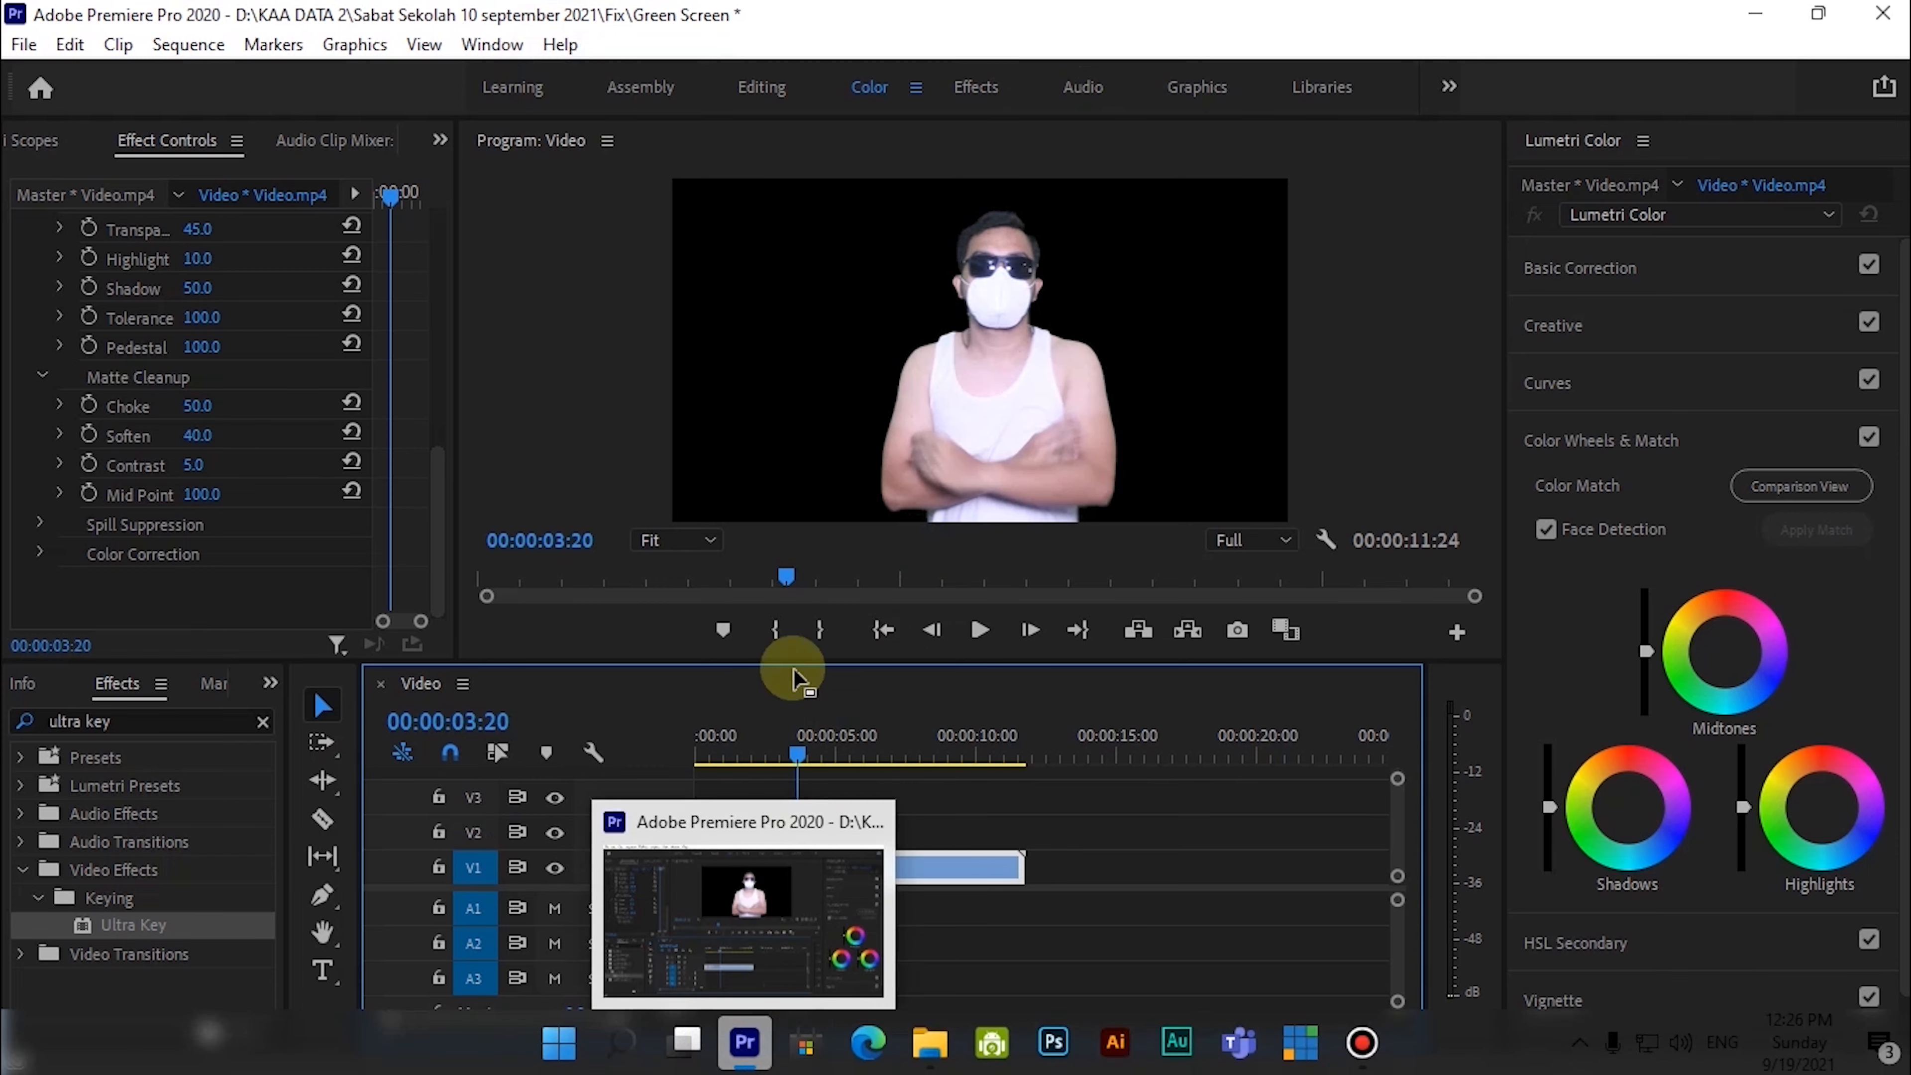
pyautogui.moveTo(762, 739); pyautogui.dragTo(652, 740)
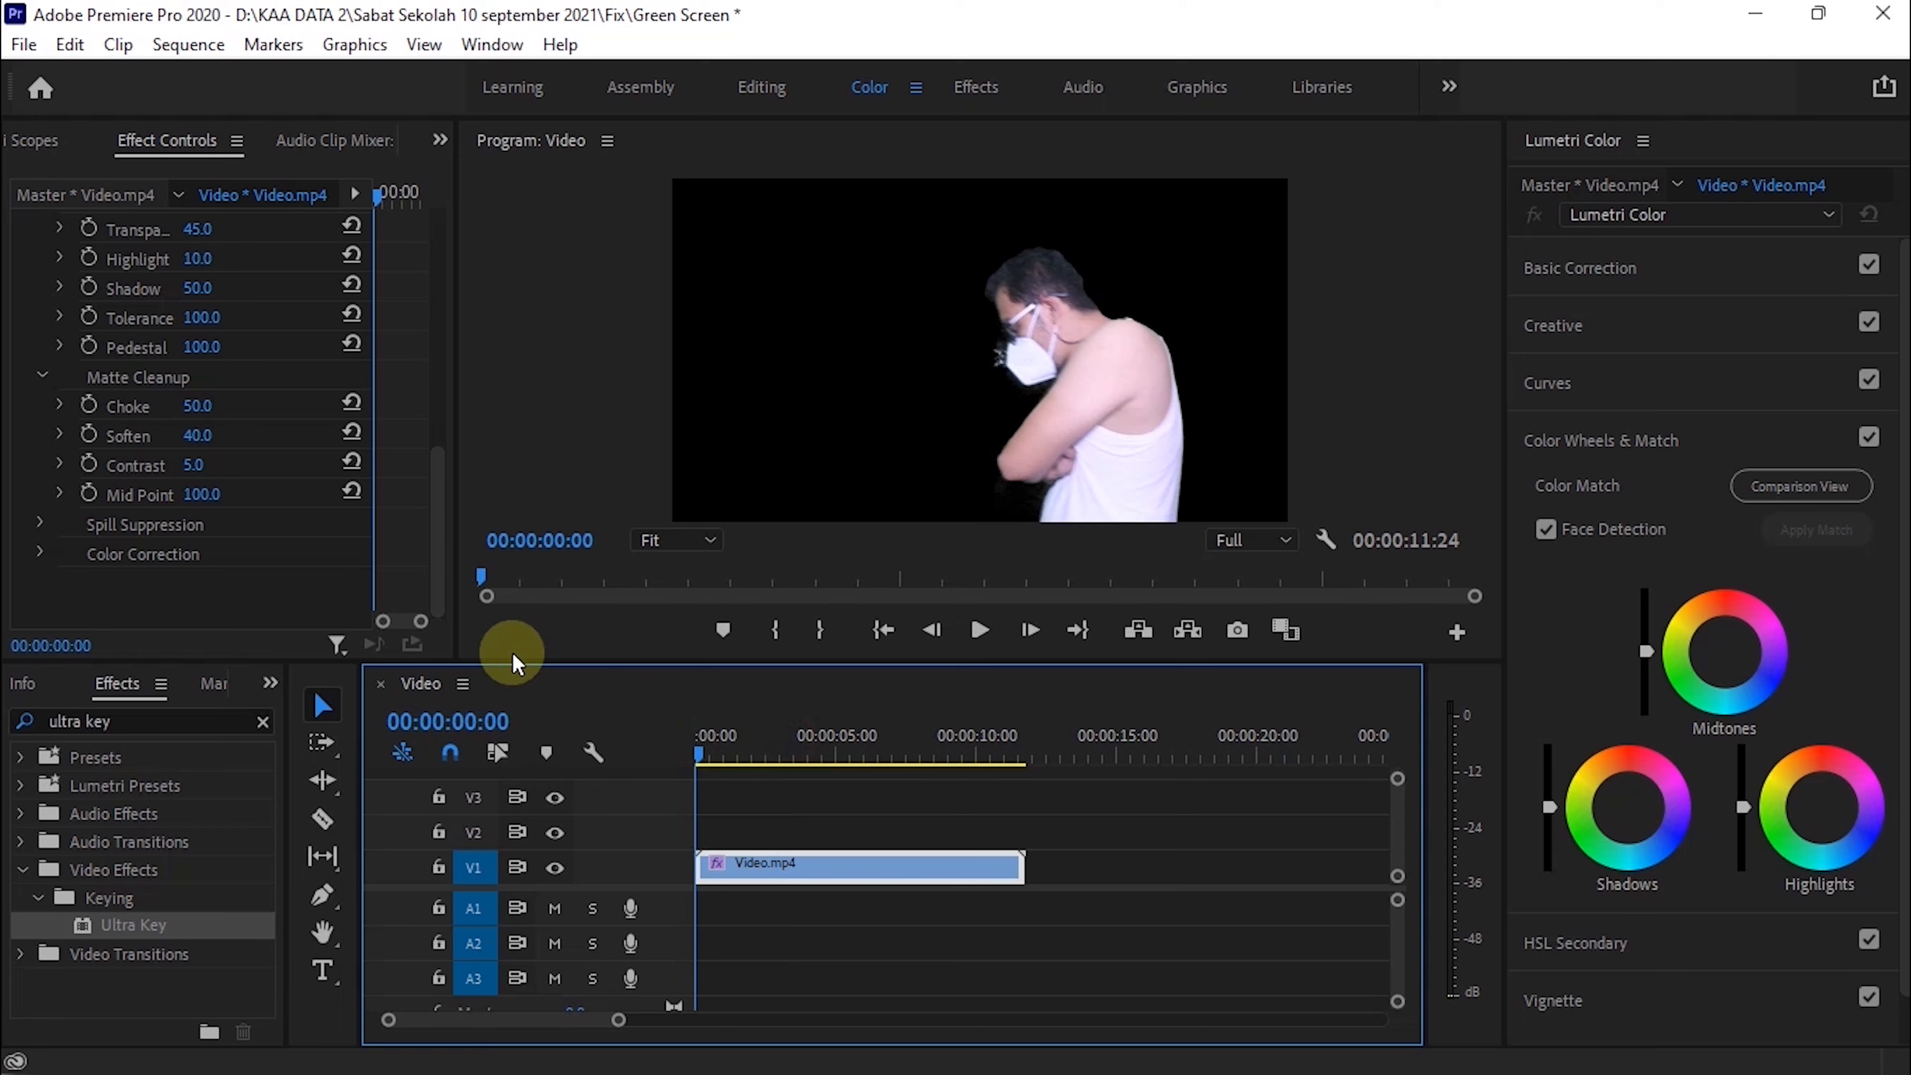
# Step: Import the Bacgroun Green Scren image from the Green Screen folder into the project
pyautogui.click(22, 46)
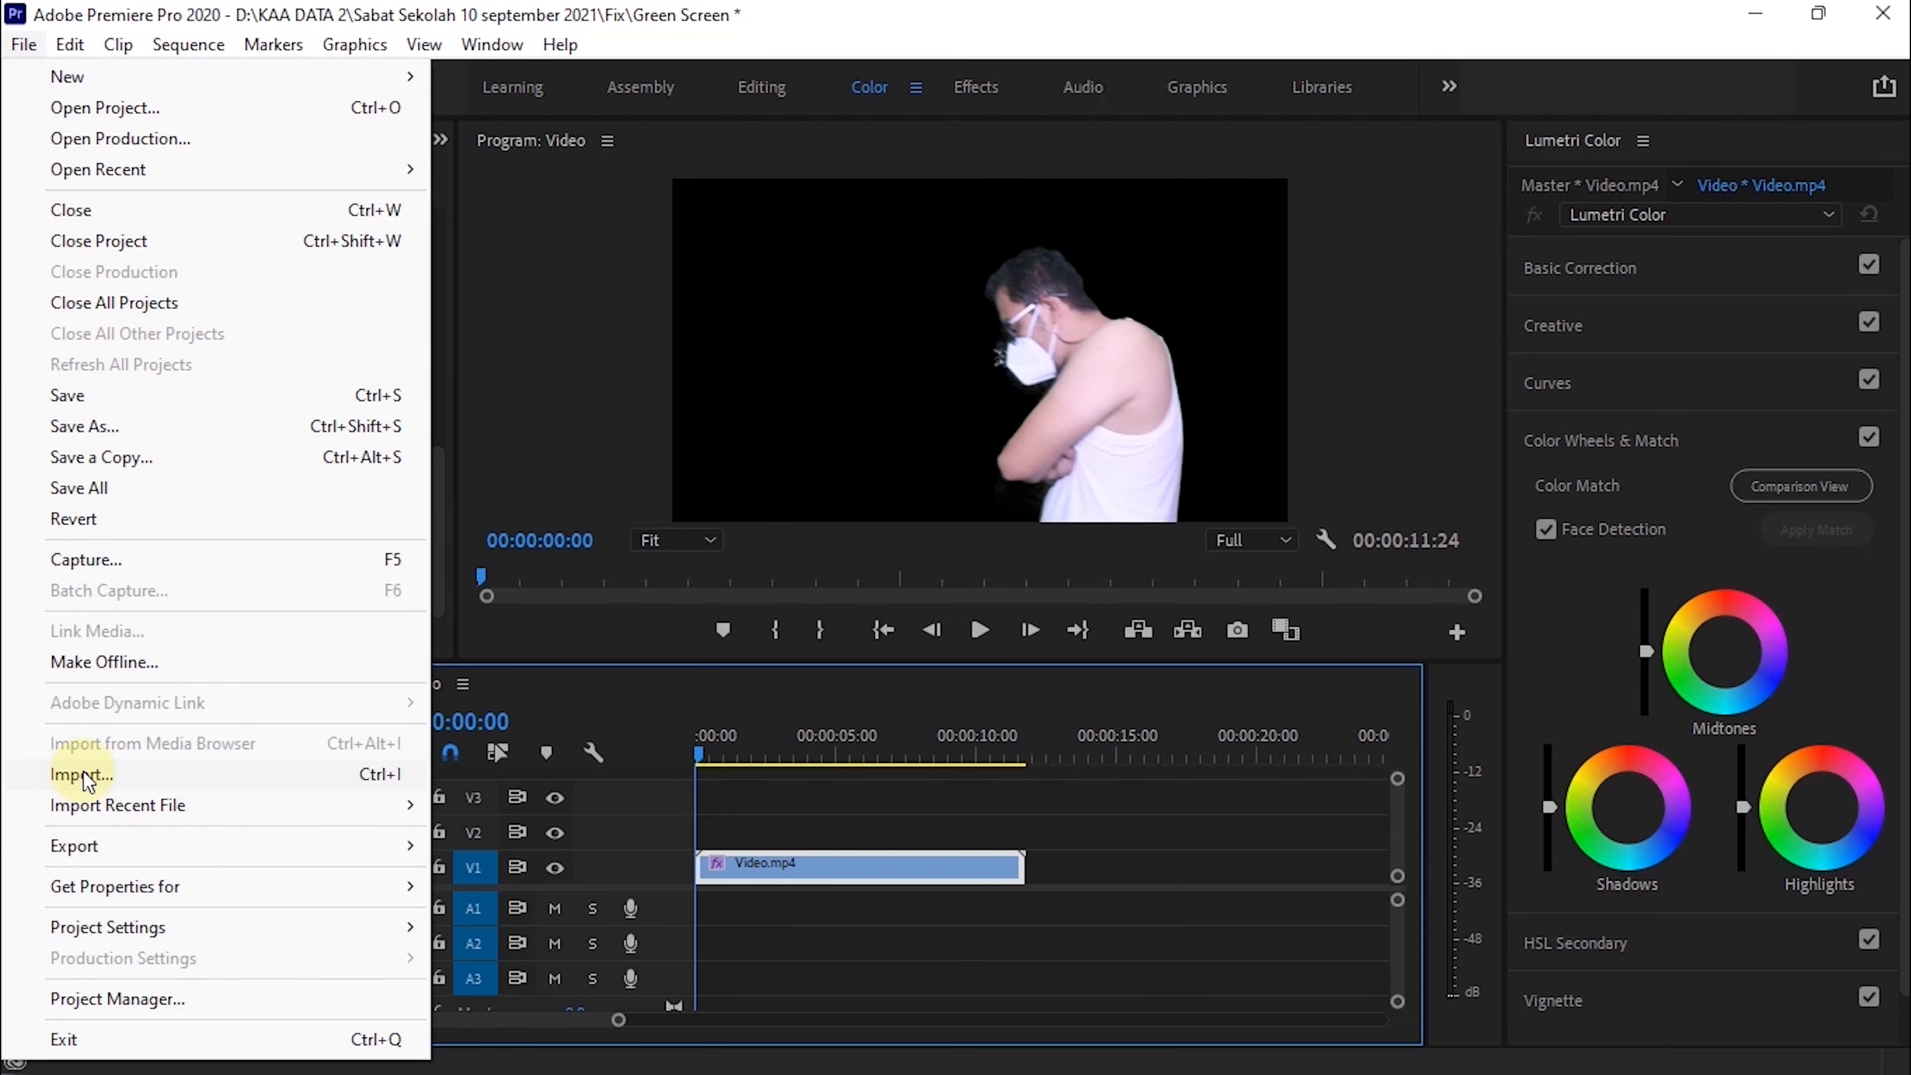
pyautogui.click(83, 773)
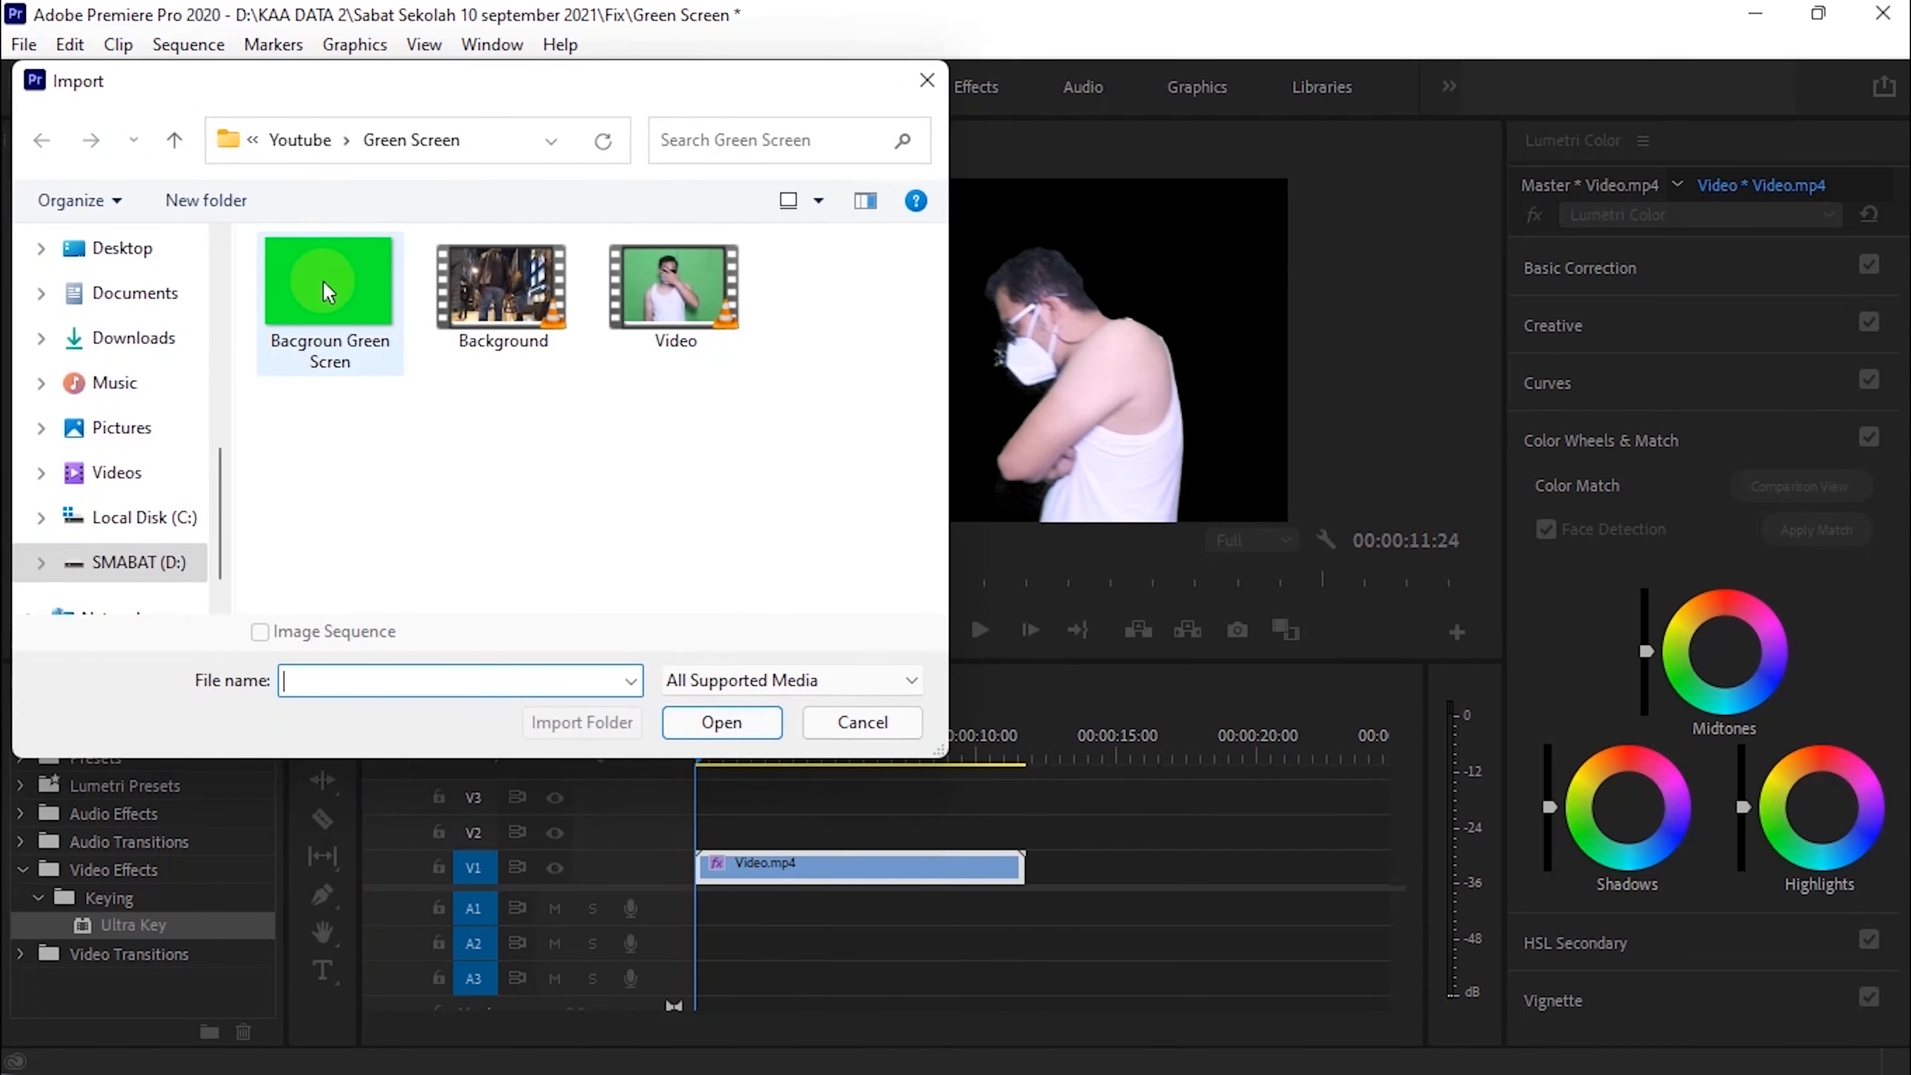
pyautogui.click(328, 293)
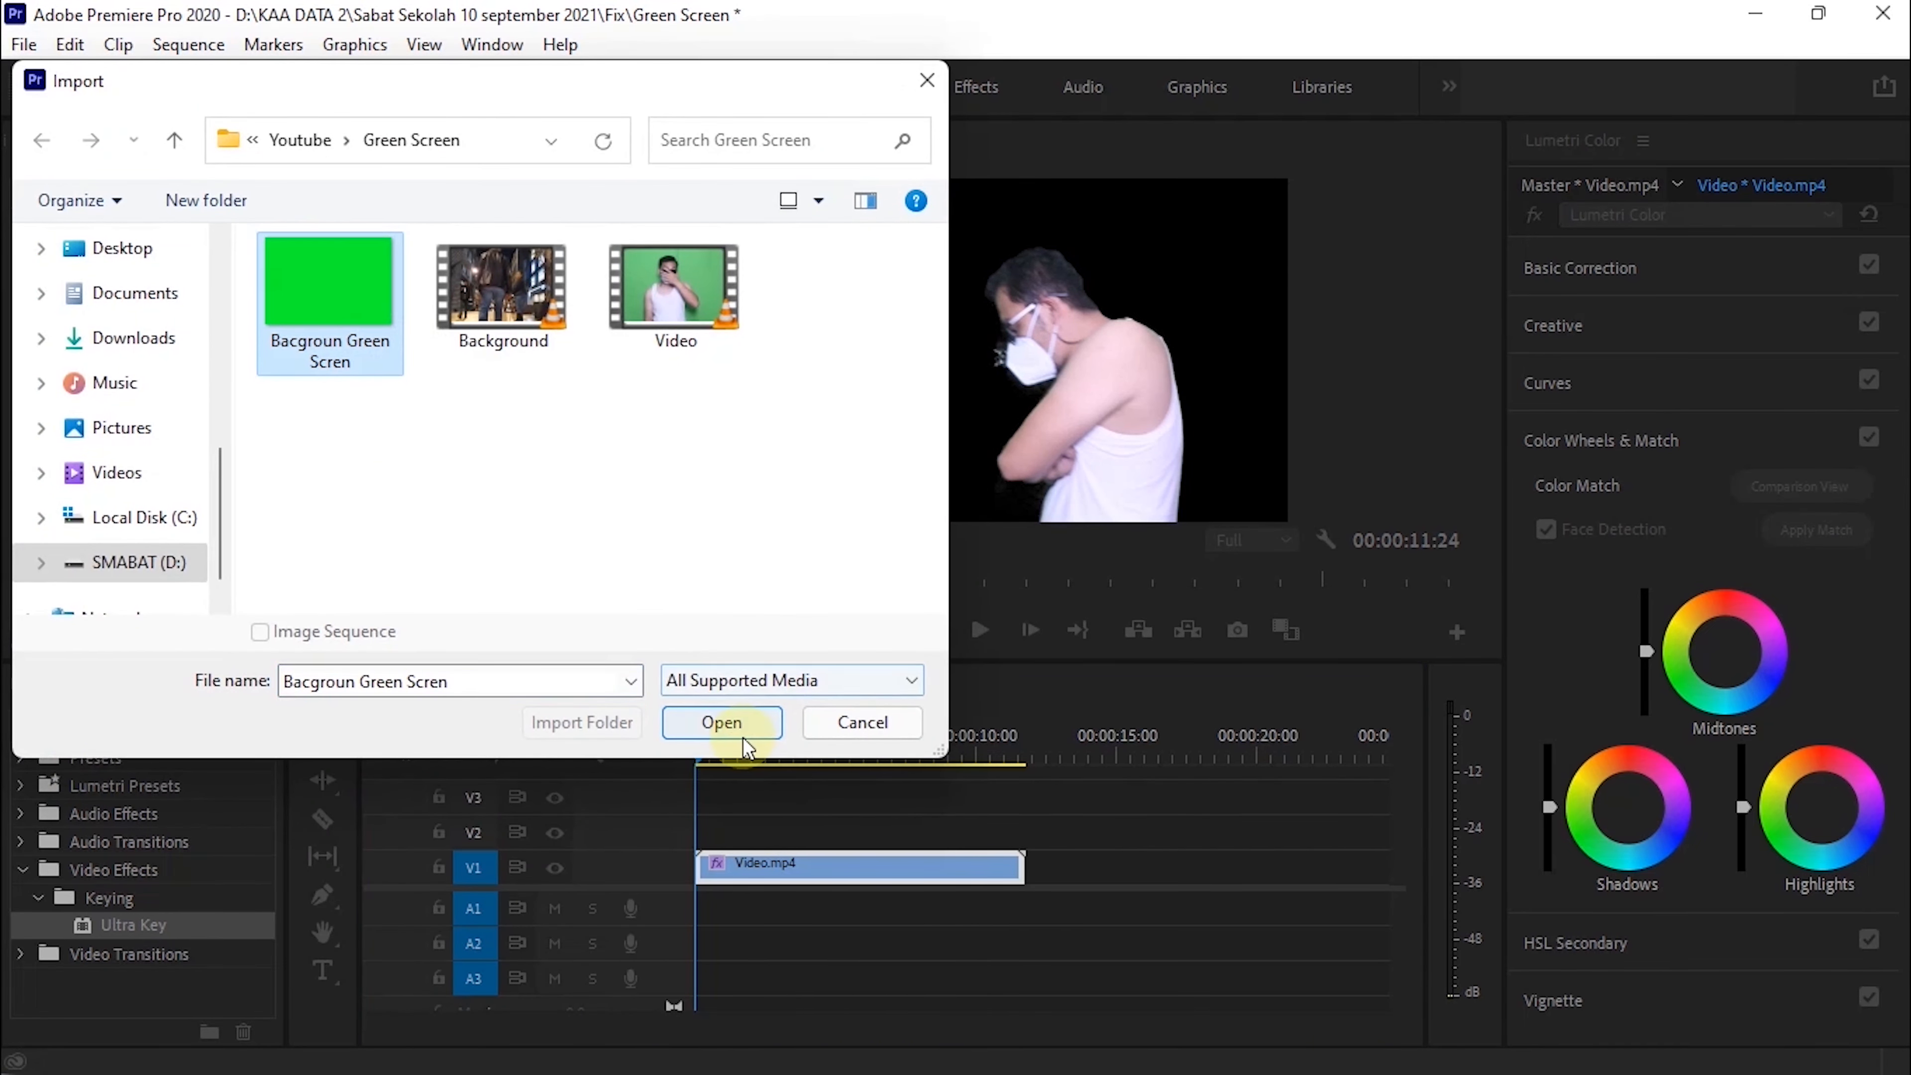
pyautogui.click(721, 724)
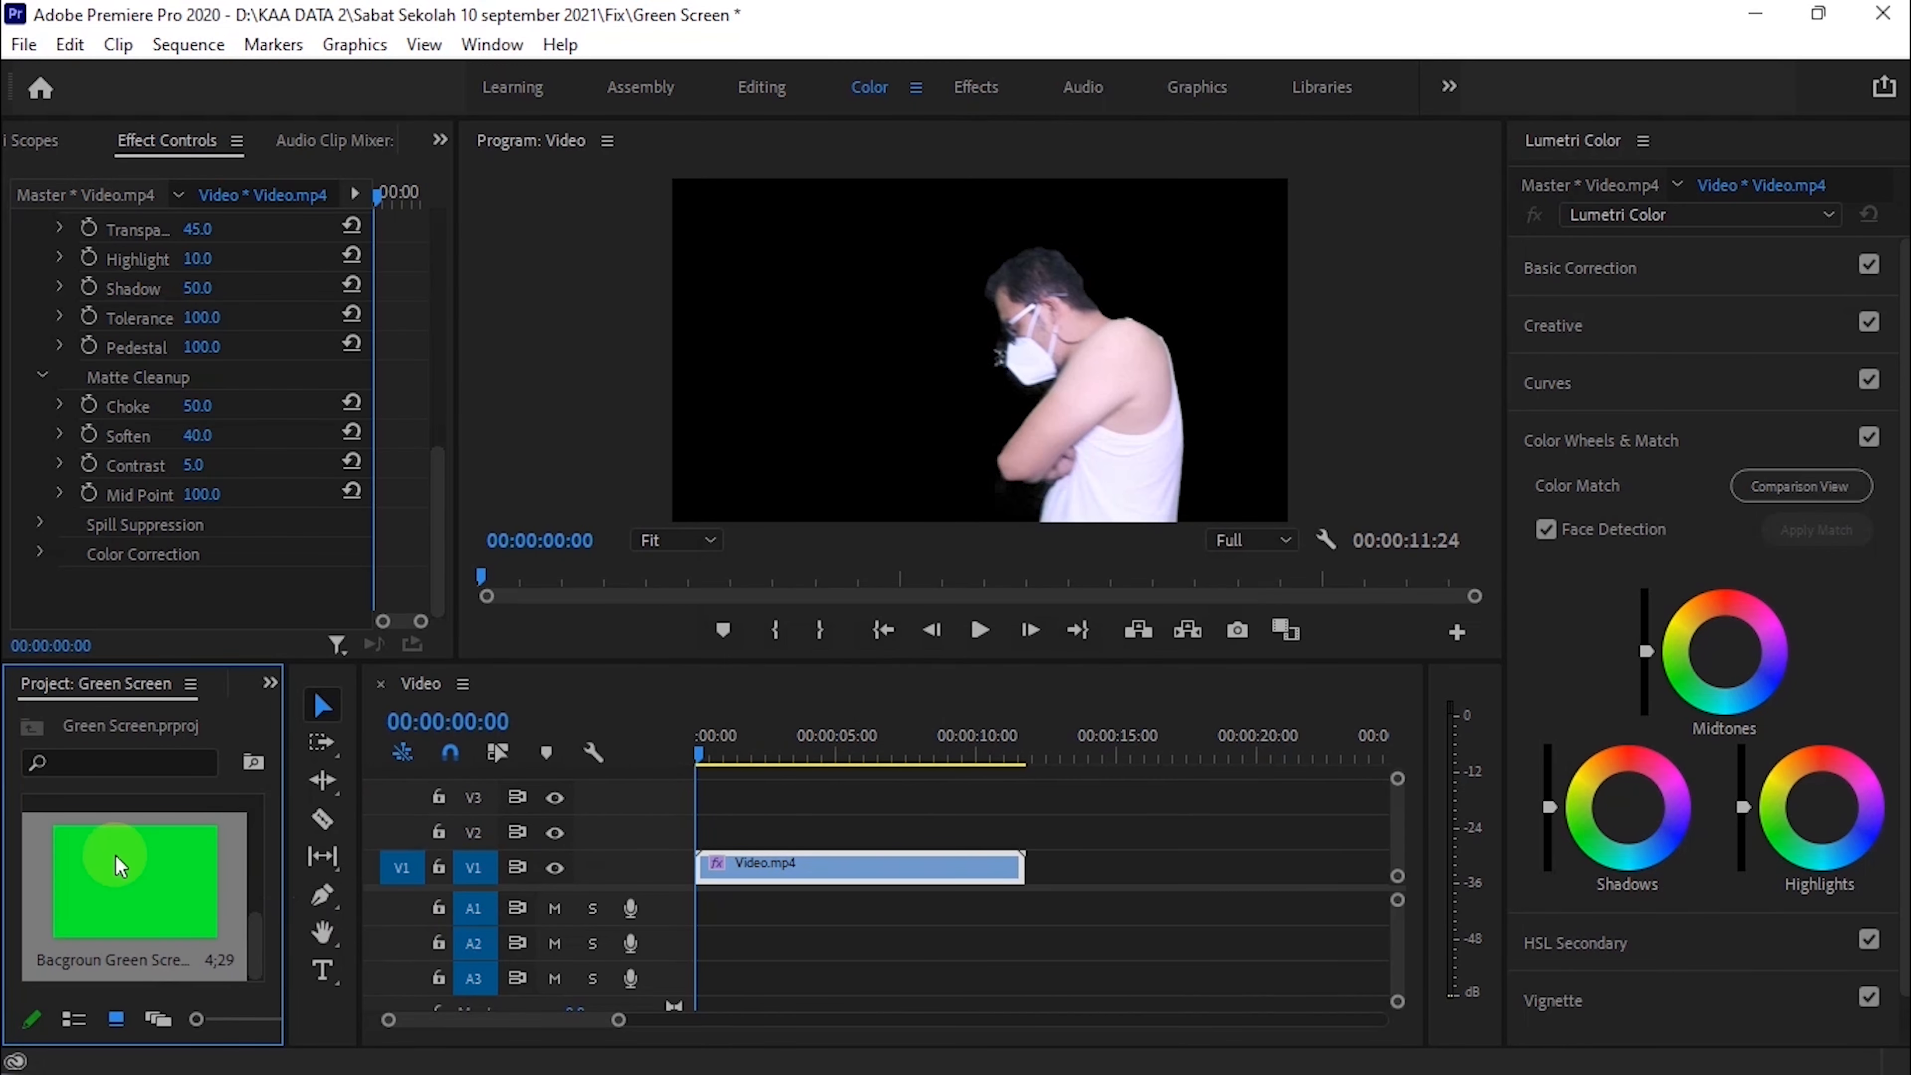
# Step: Add the imported green image to the sequence, arrange it on V1 beneath Video.mp4 on V2, and extend it to the clip's end
pyautogui.moveTo(104, 871); pyautogui.dragTo(660, 826)
pyautogui.click(699, 734)
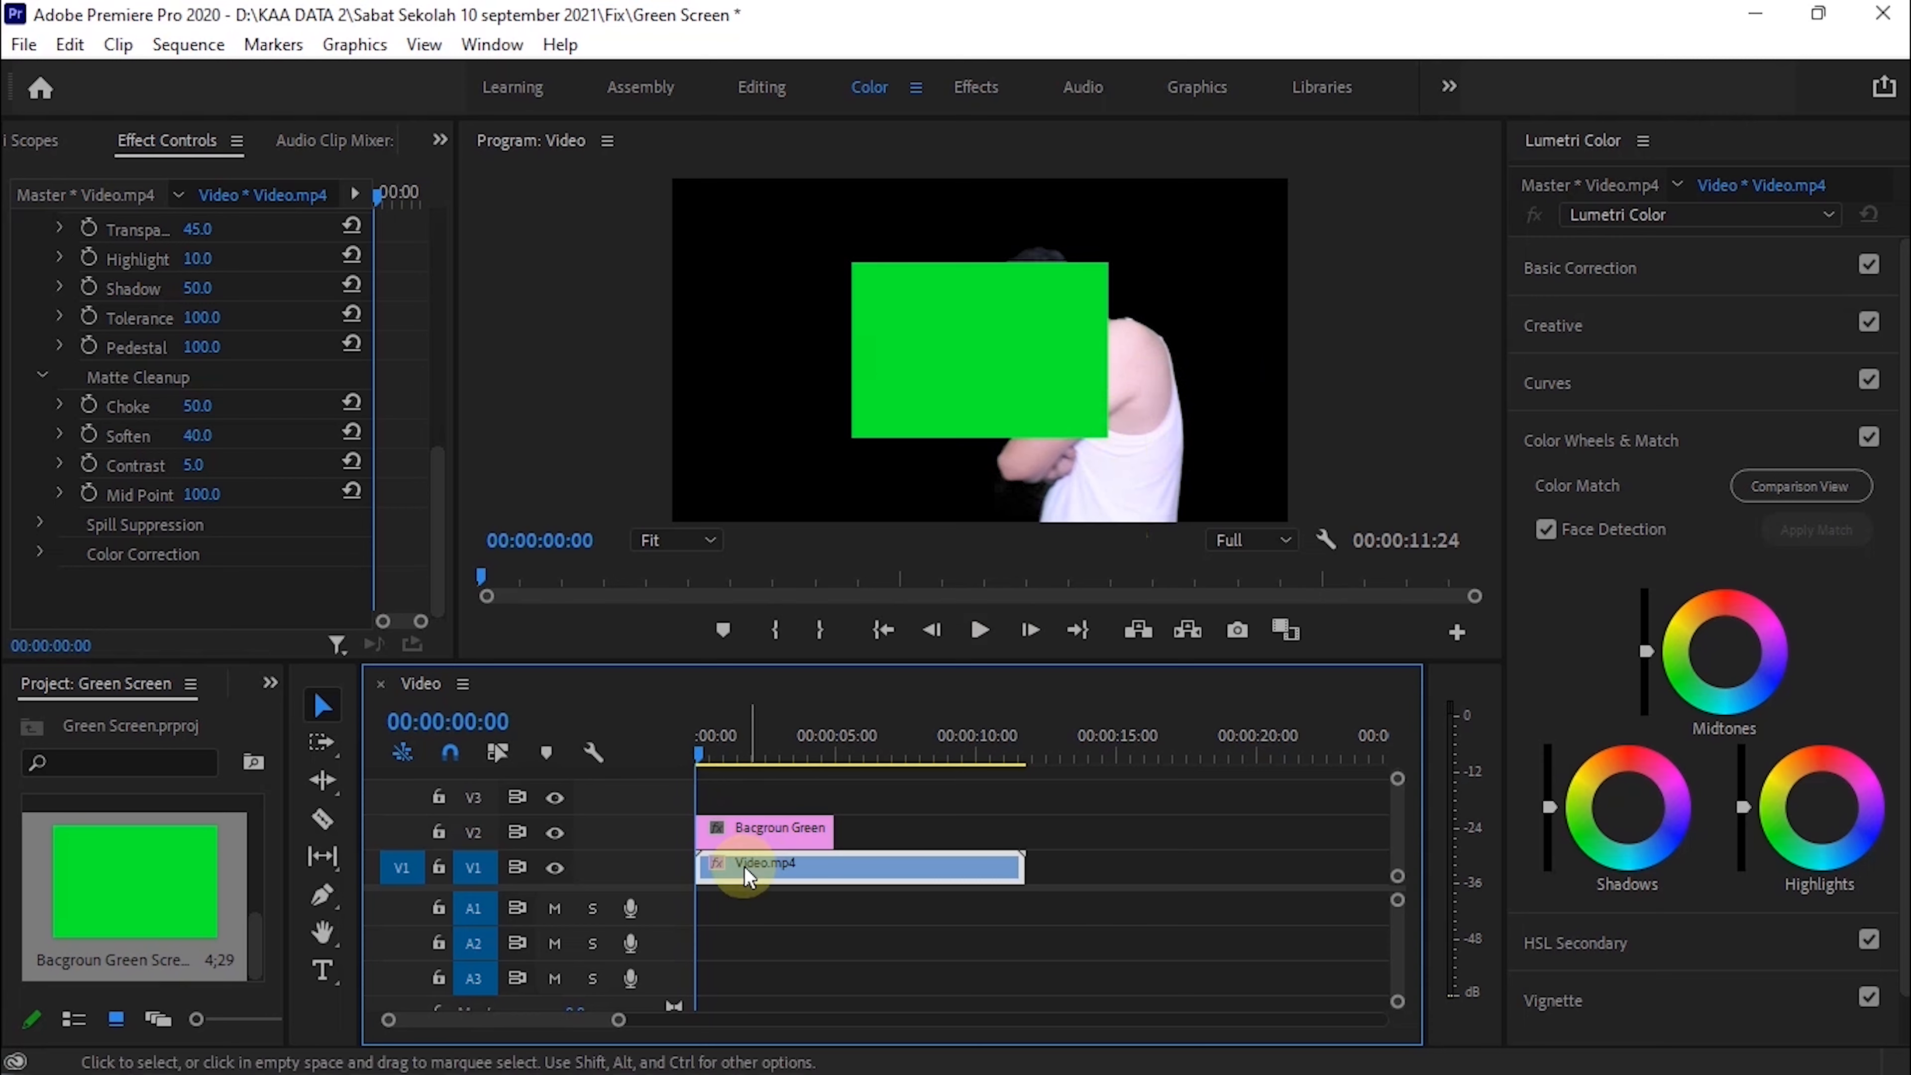
pyautogui.moveTo(751, 866)
pyautogui.mouseDown()
pyautogui.moveTo(812, 795)
pyautogui.moveTo(741, 845)
pyautogui.moveTo(742, 865)
pyautogui.mouseUp()
pyautogui.click(745, 832)
pyautogui.moveTo(729, 795); pyautogui.dragTo(733, 831)
pyautogui.moveTo(833, 870); pyautogui.dragTo(1023, 881)
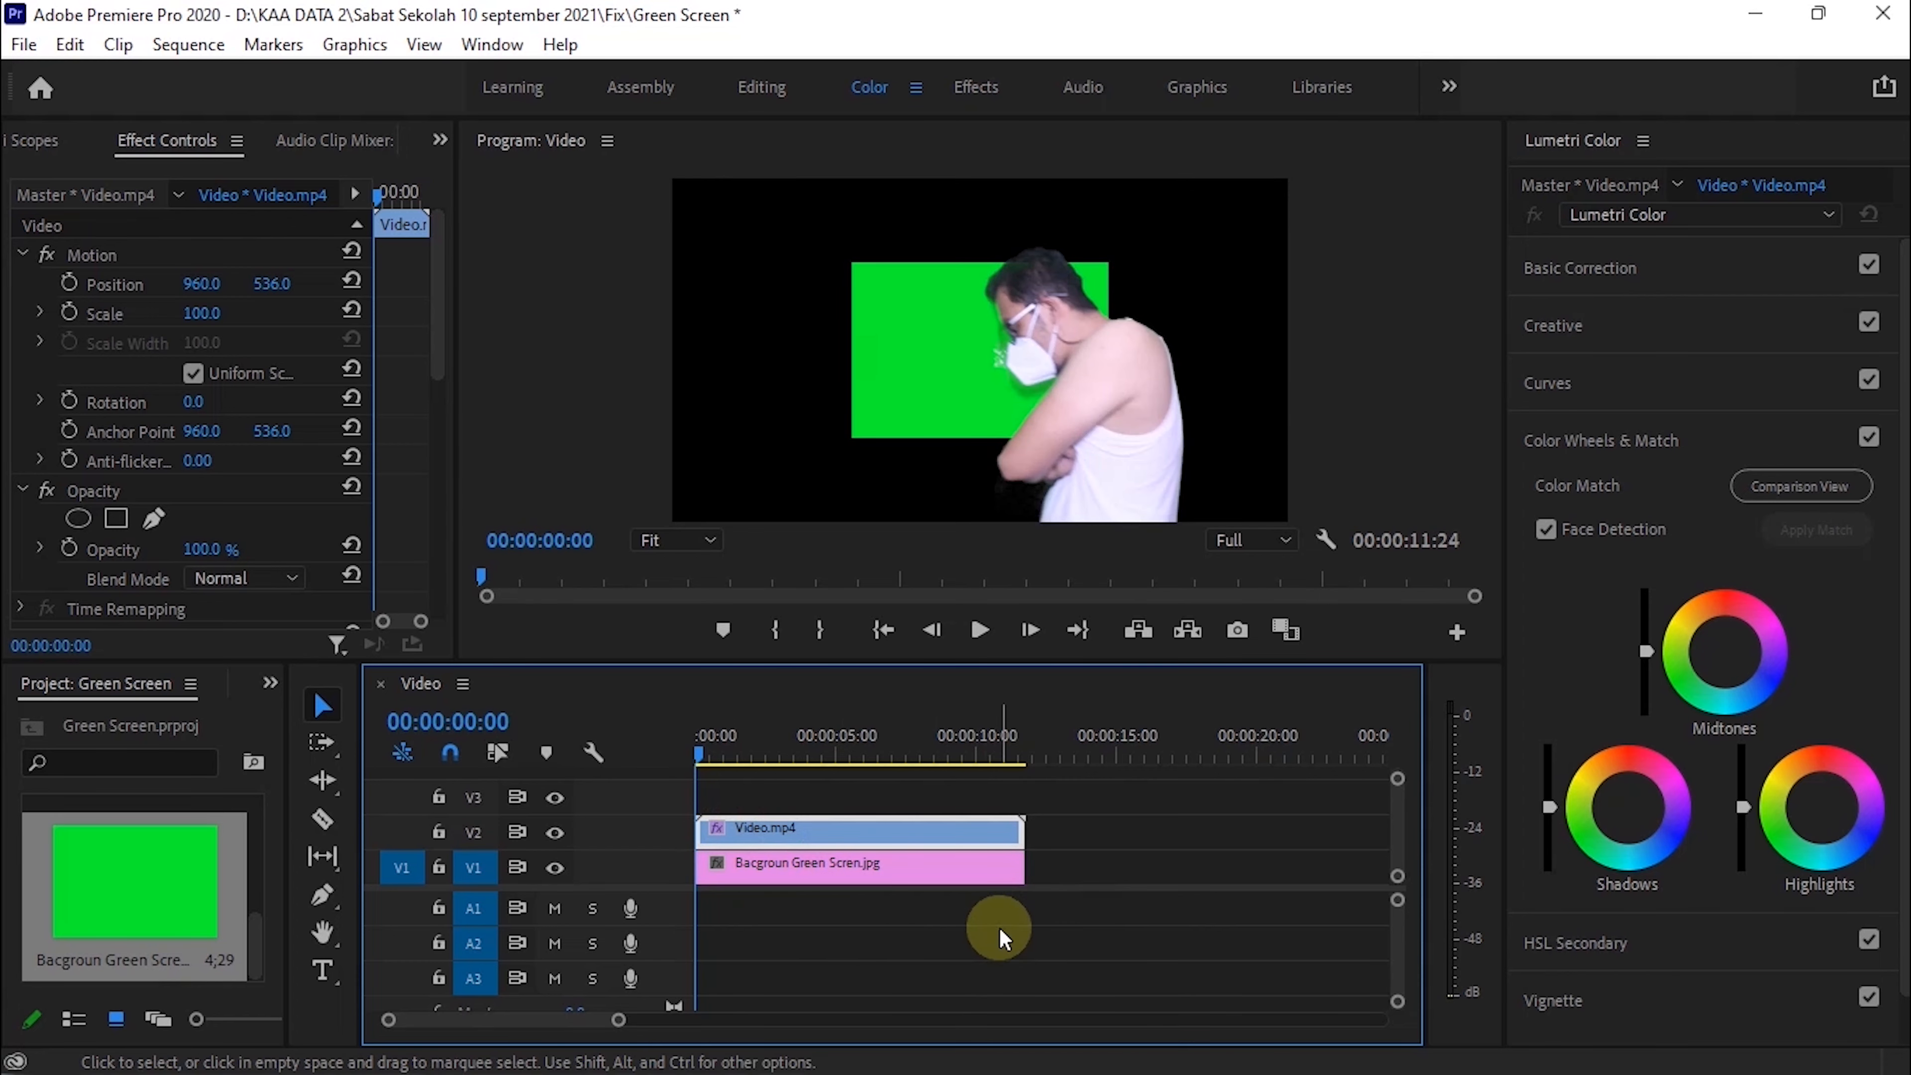
# Step: Play the start of the composite and view the frames at 00:00:06:24, 00:00:05:26 and 00:00:01:21 to check the cutout against green
pyautogui.press('space')
pyautogui.press('space')
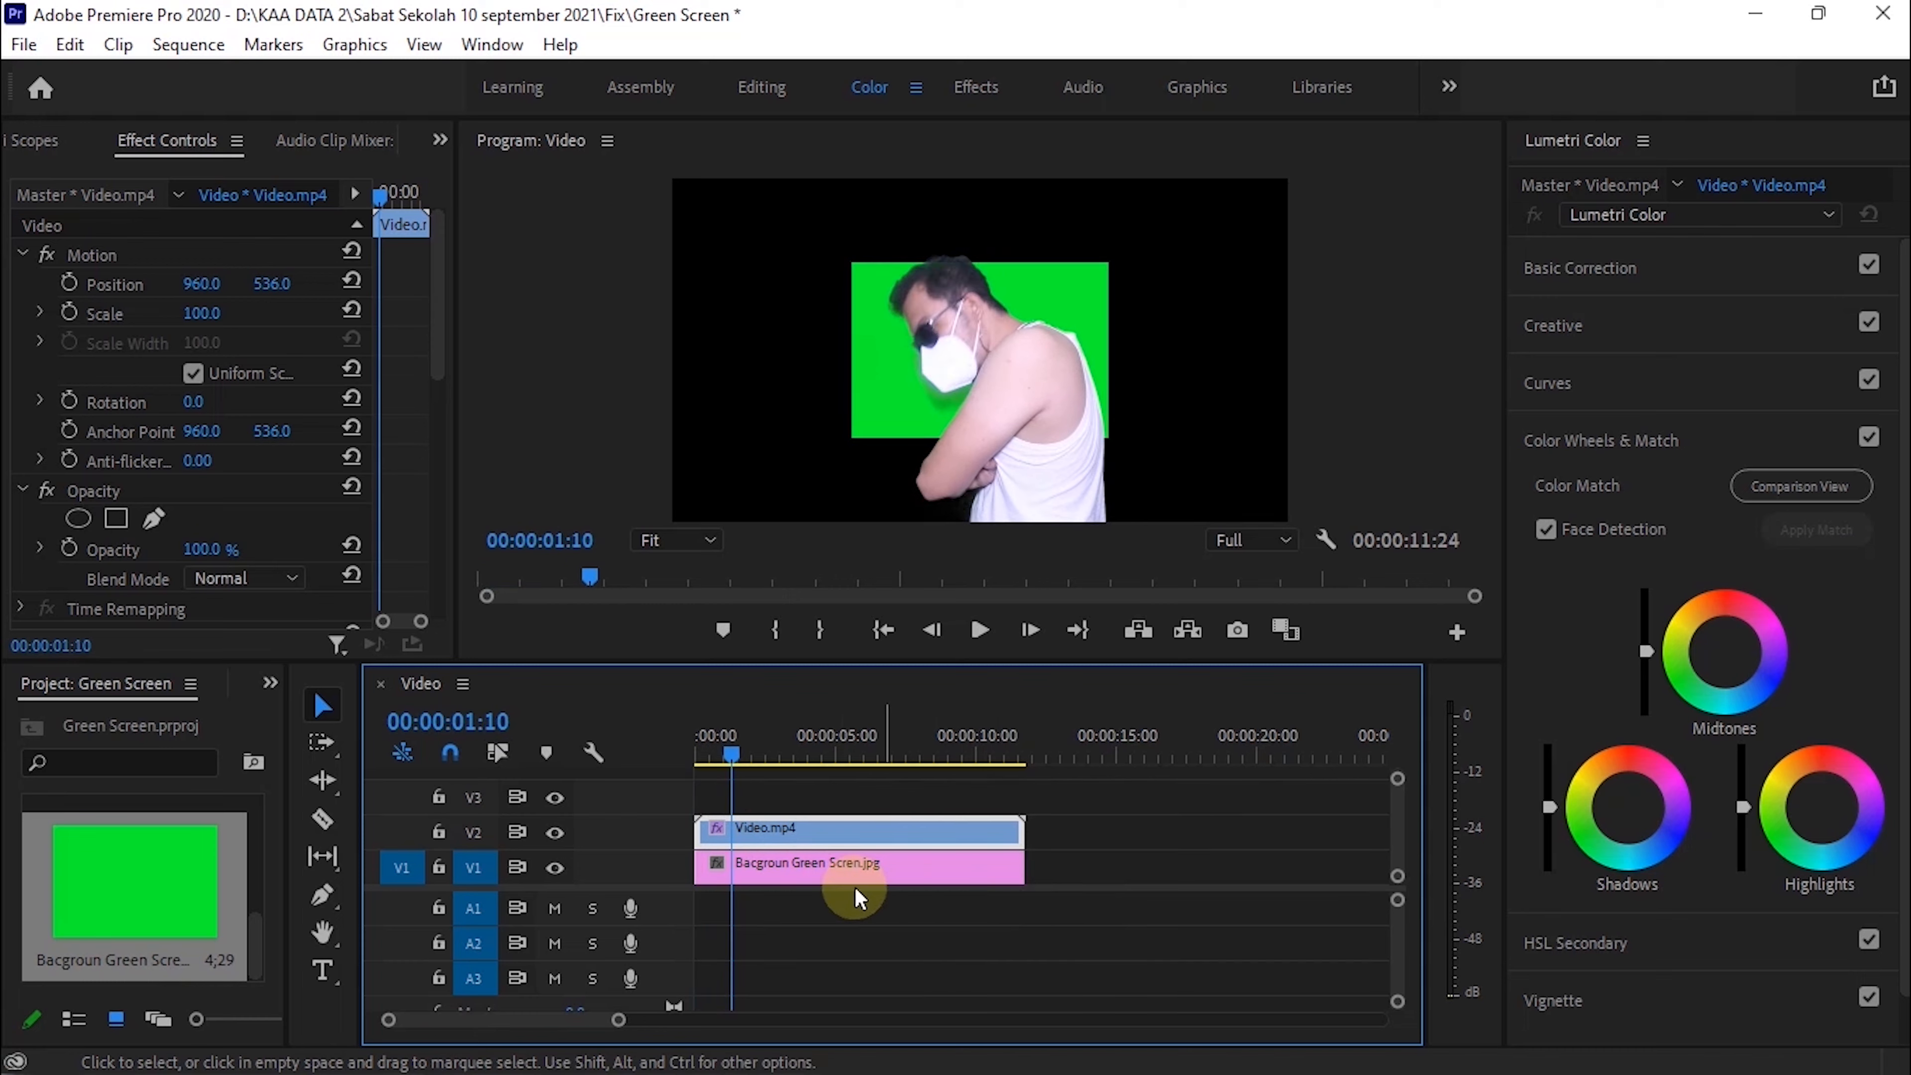
pyautogui.click(828, 865)
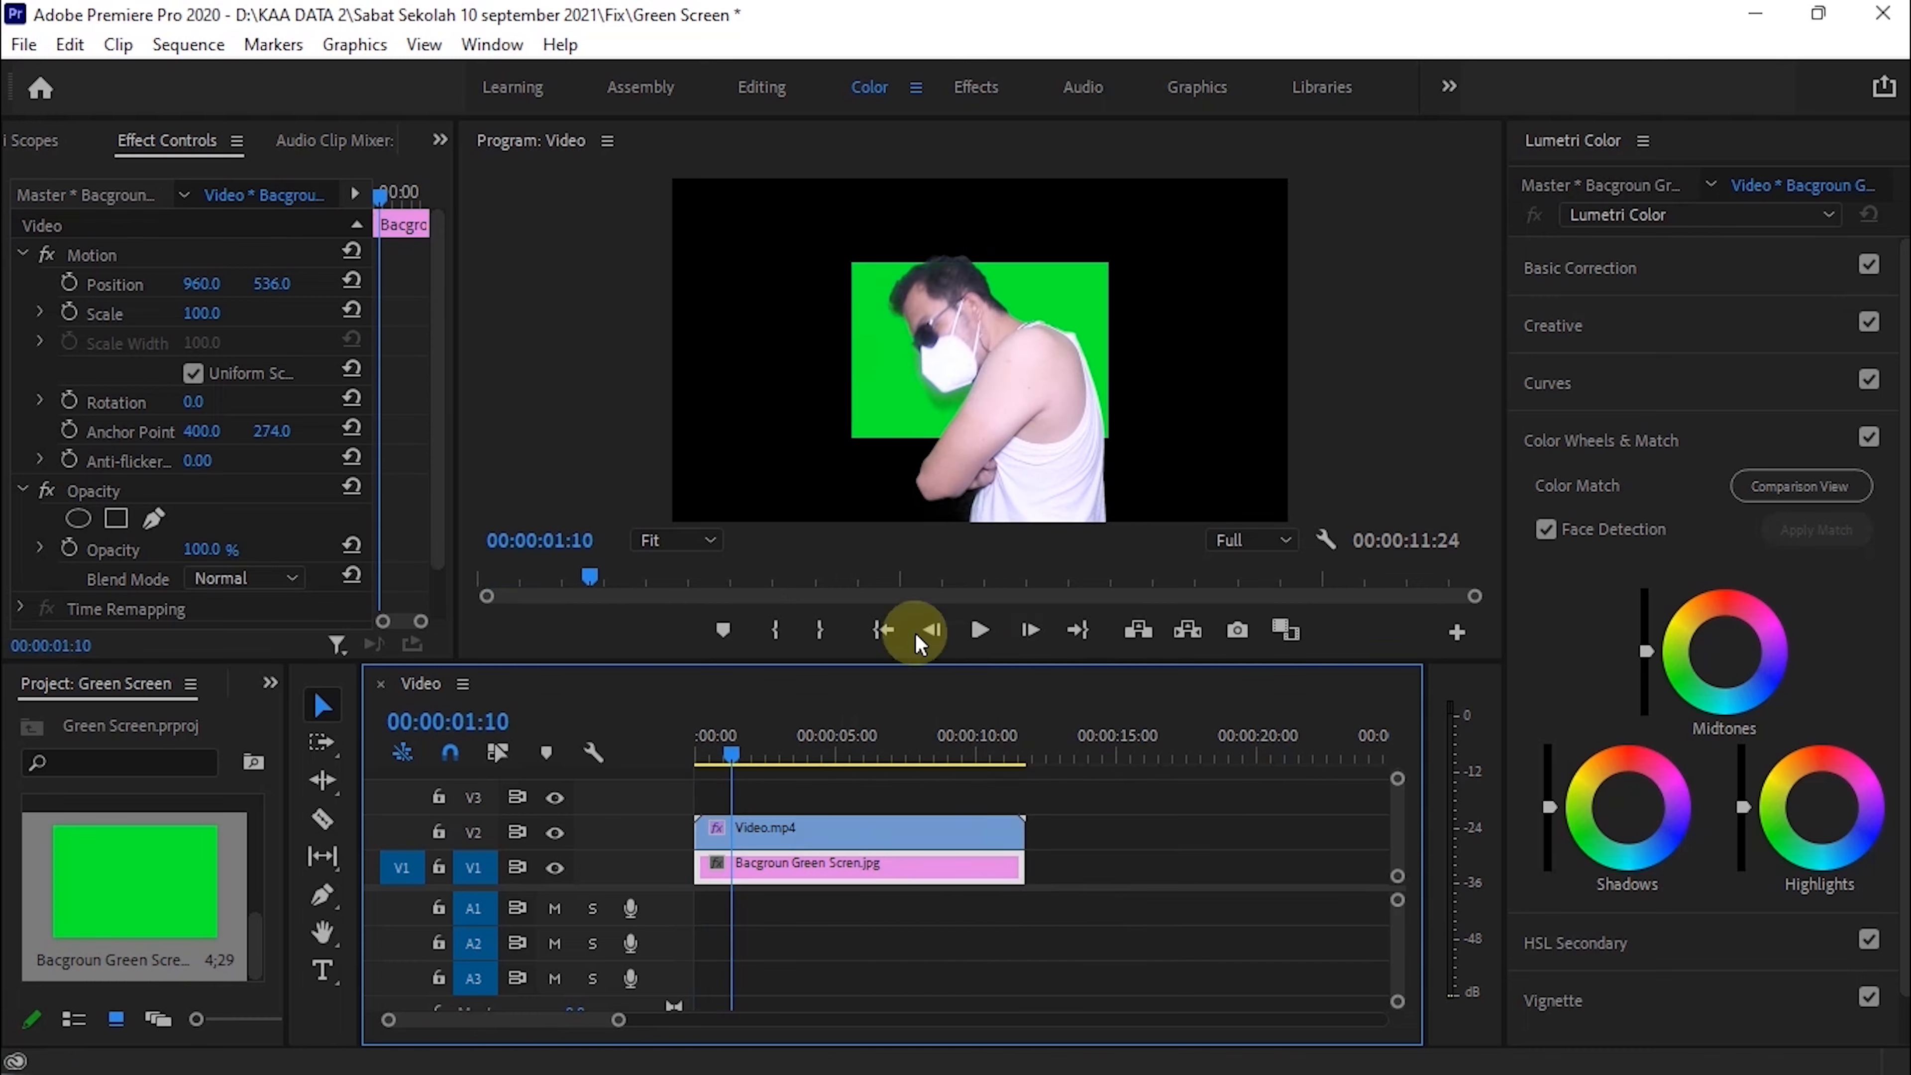
pyautogui.click(885, 707)
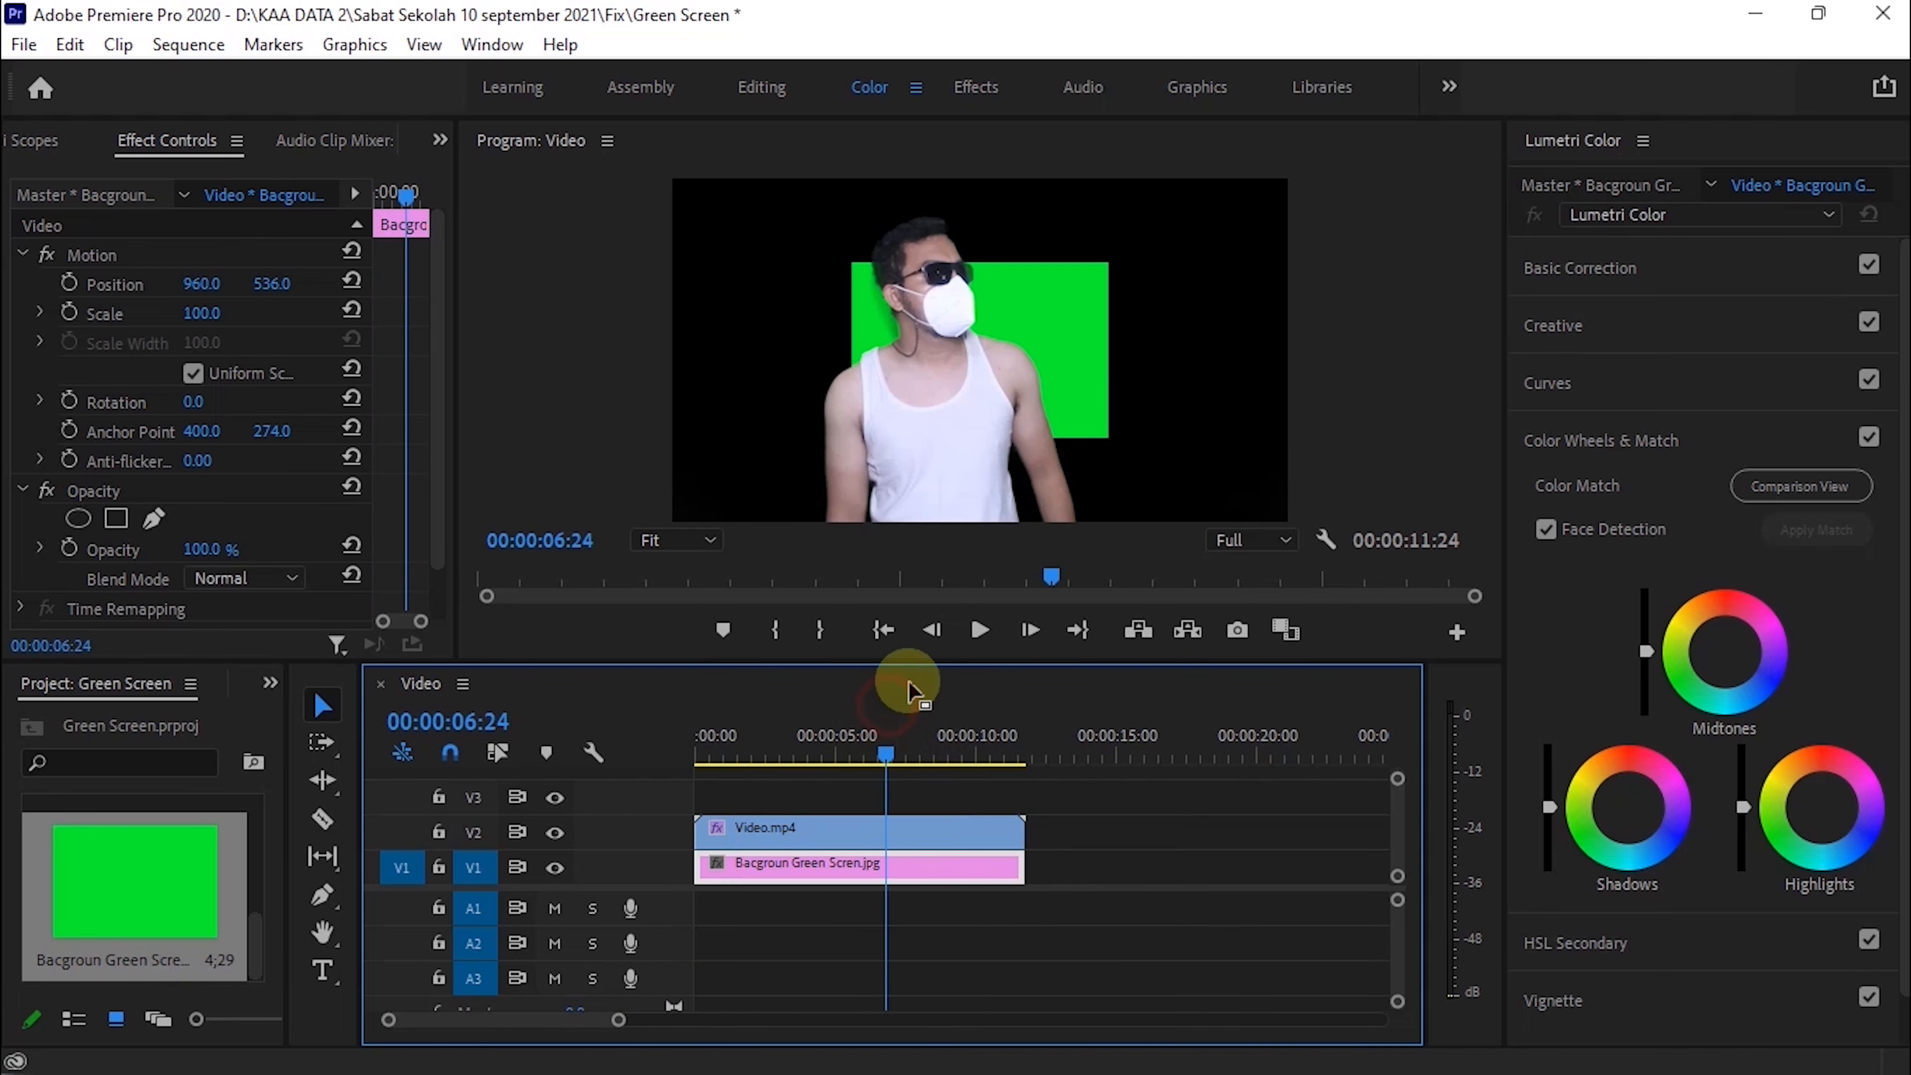
pyautogui.click(859, 753)
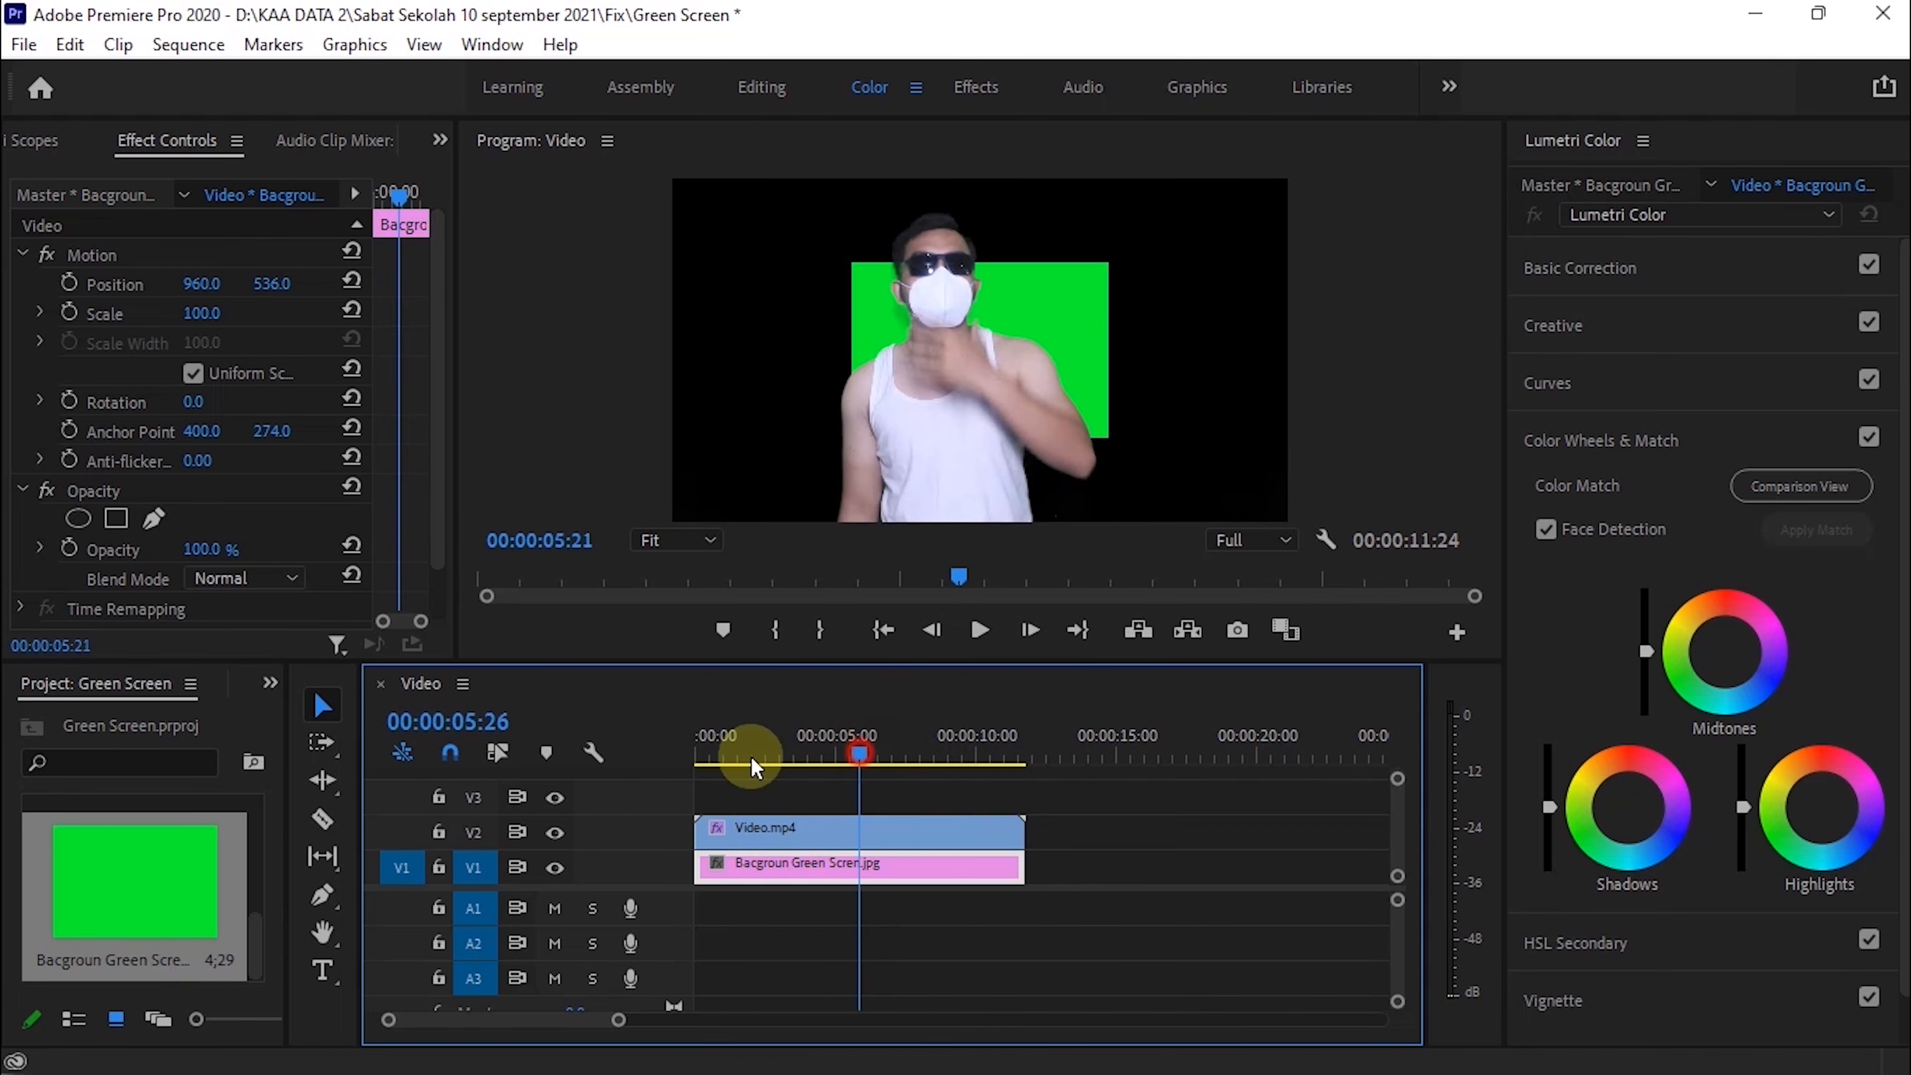
pyautogui.click(747, 759)
# Step: Scale the green background image on V1 to 257 so it fills the whole frame
pyautogui.click(440, 140)
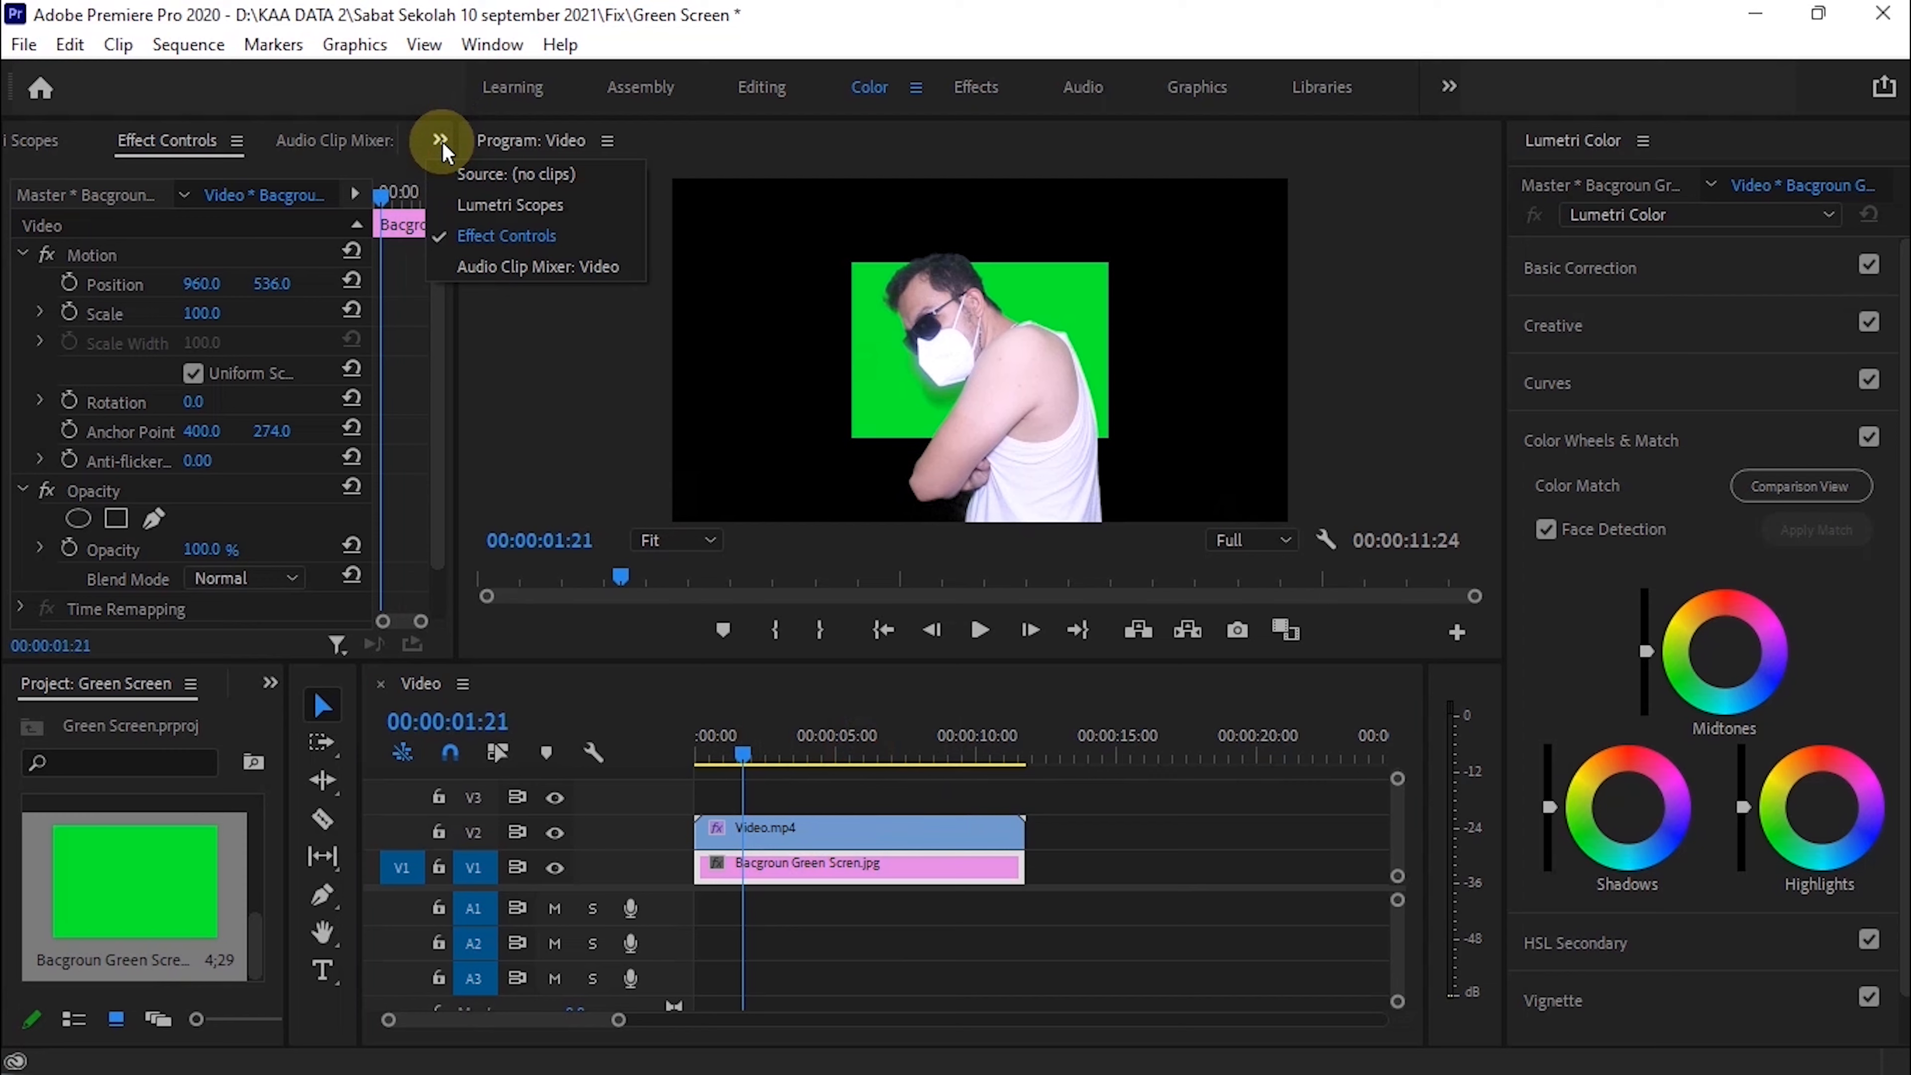
pyautogui.click(506, 235)
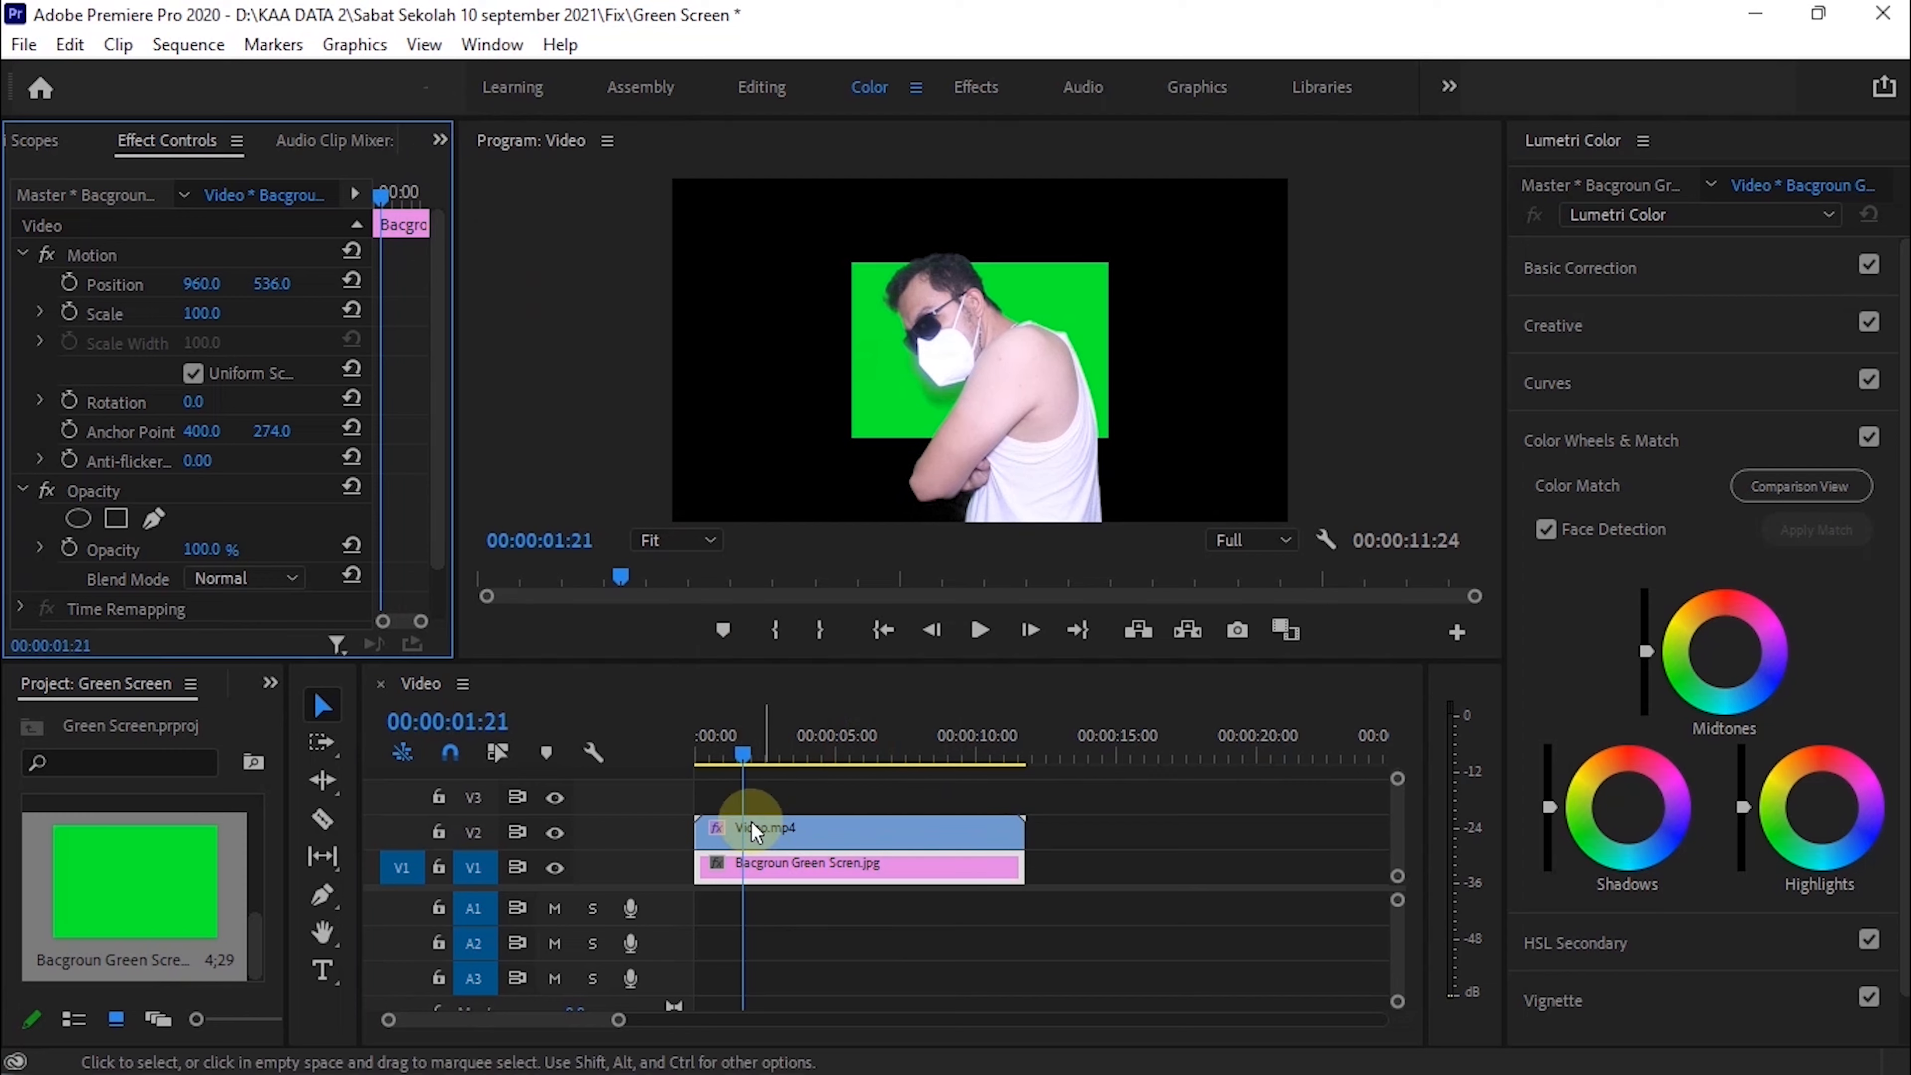
pyautogui.click(196, 313)
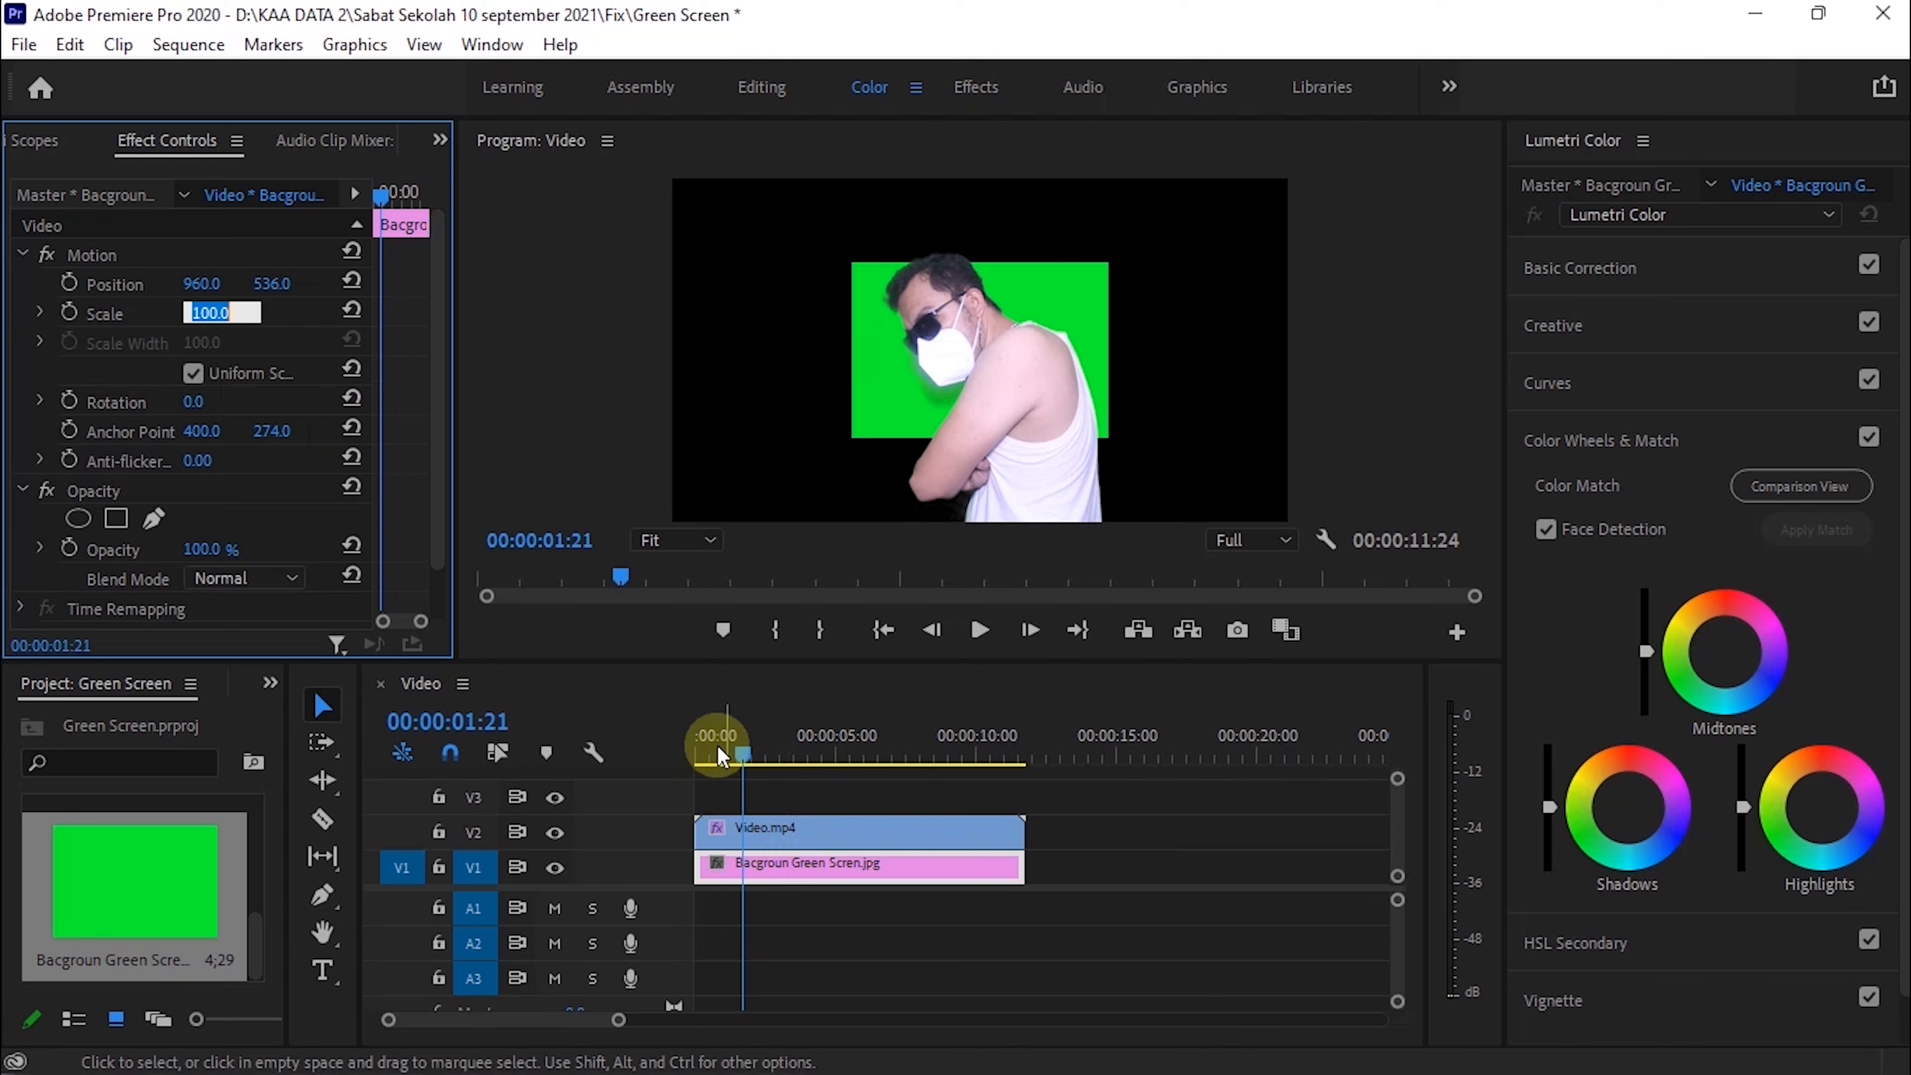
pyautogui.click(783, 835)
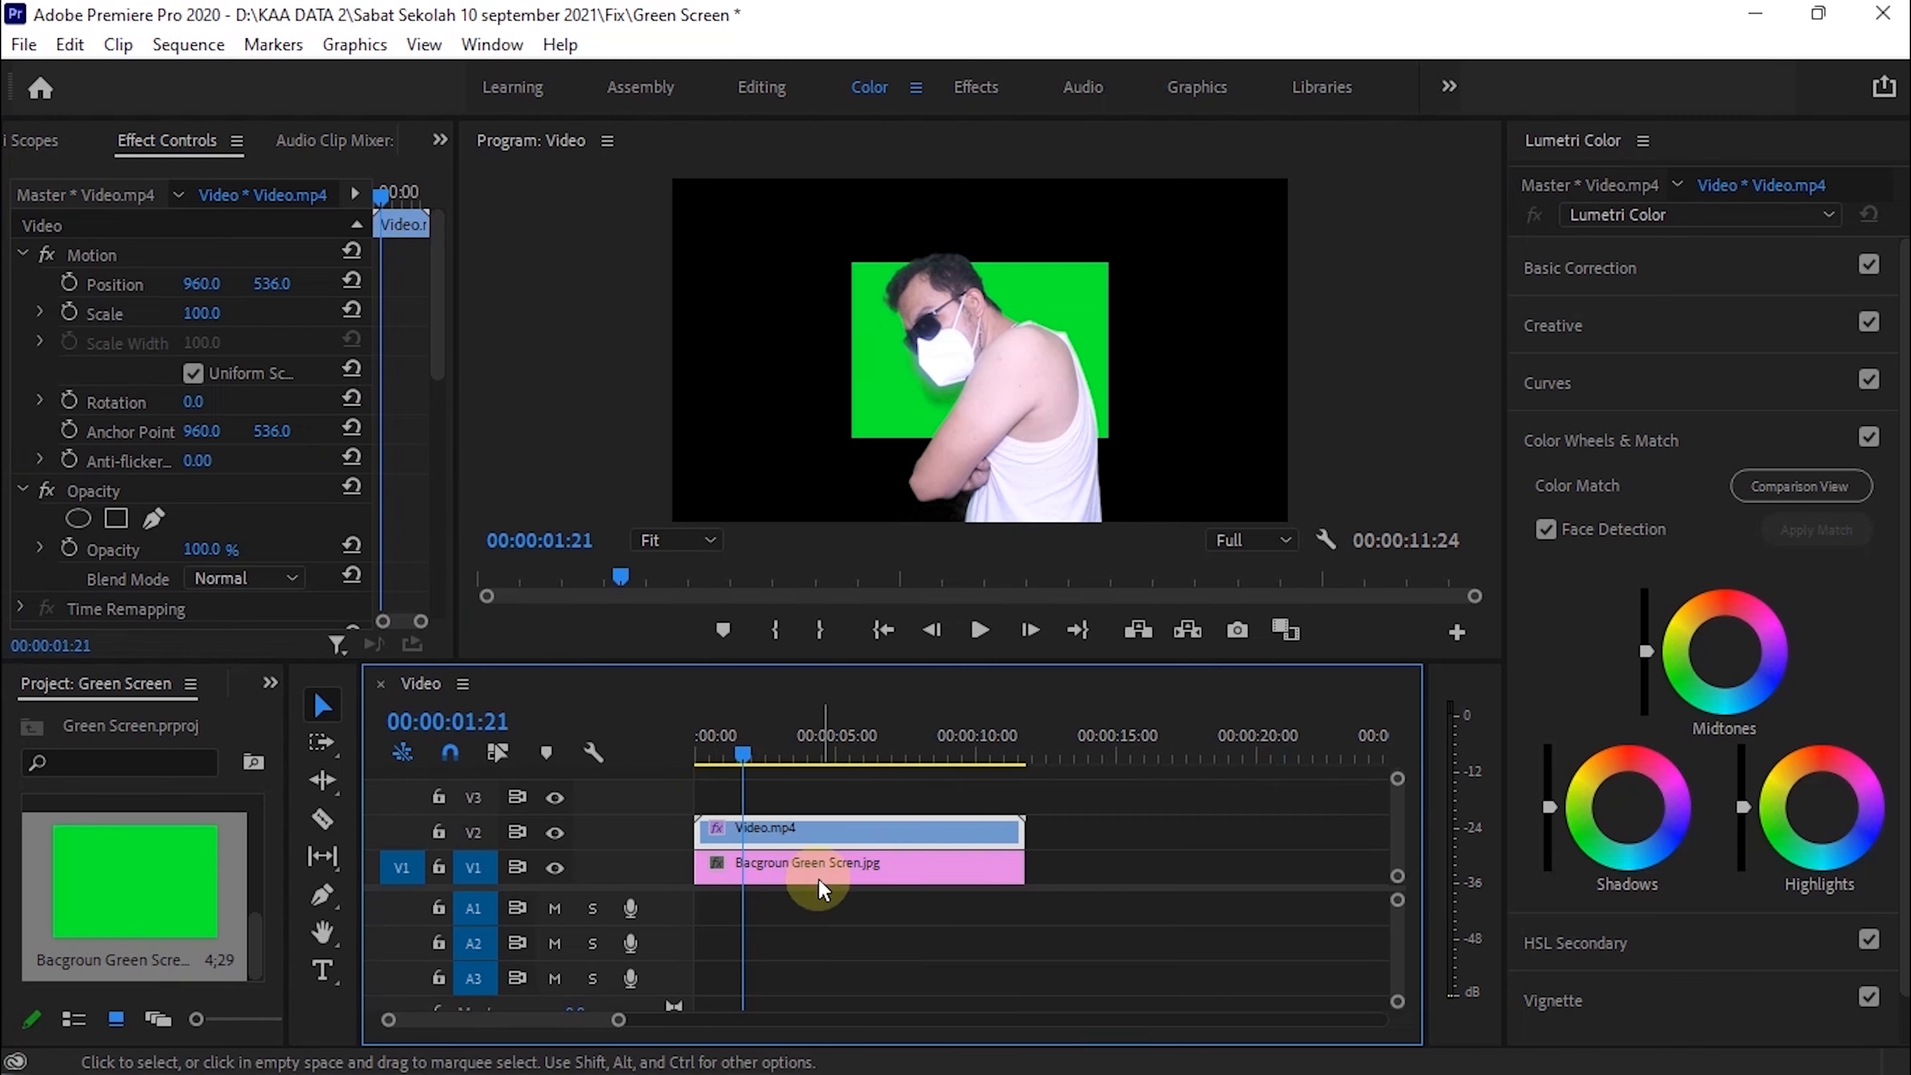
pyautogui.click(780, 865)
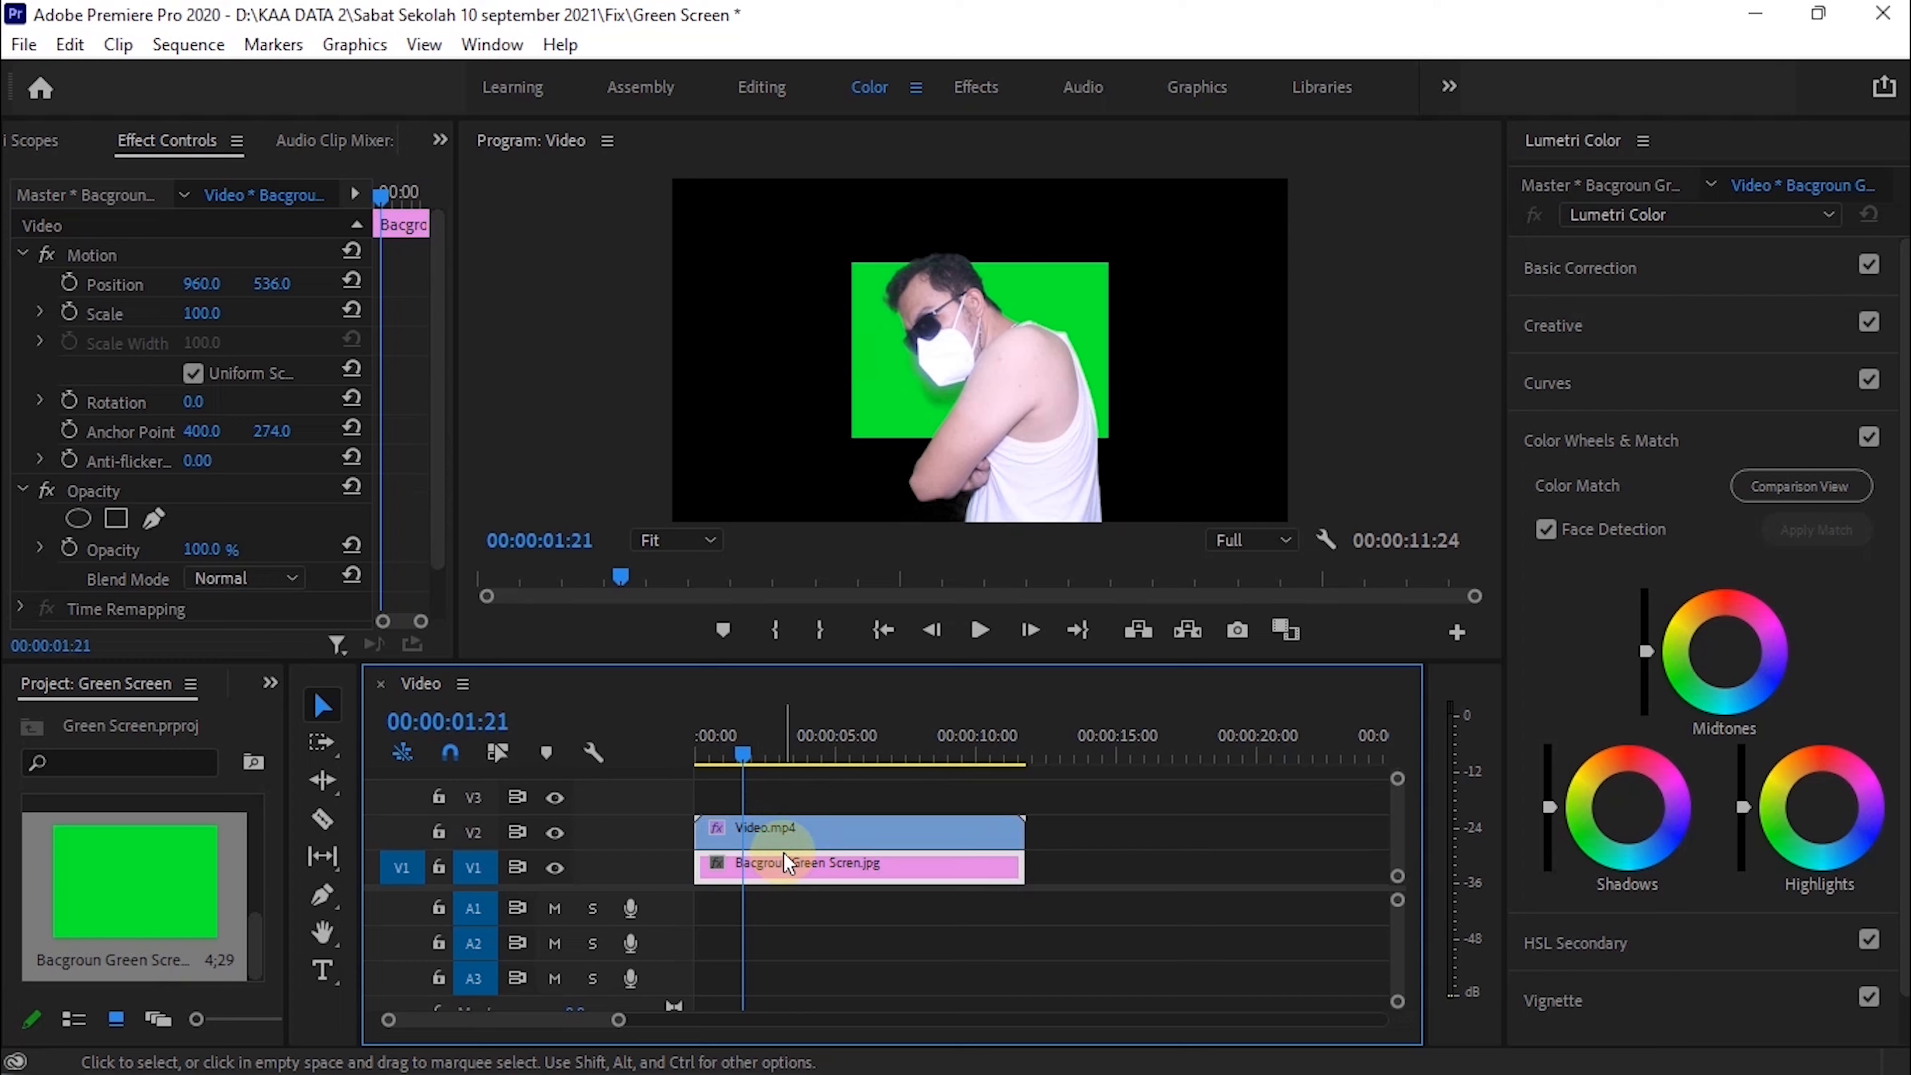
pyautogui.moveTo(202, 313); pyautogui.dragTo(288, 313)
pyautogui.moveTo(201, 313); pyautogui.dragTo(210, 313)
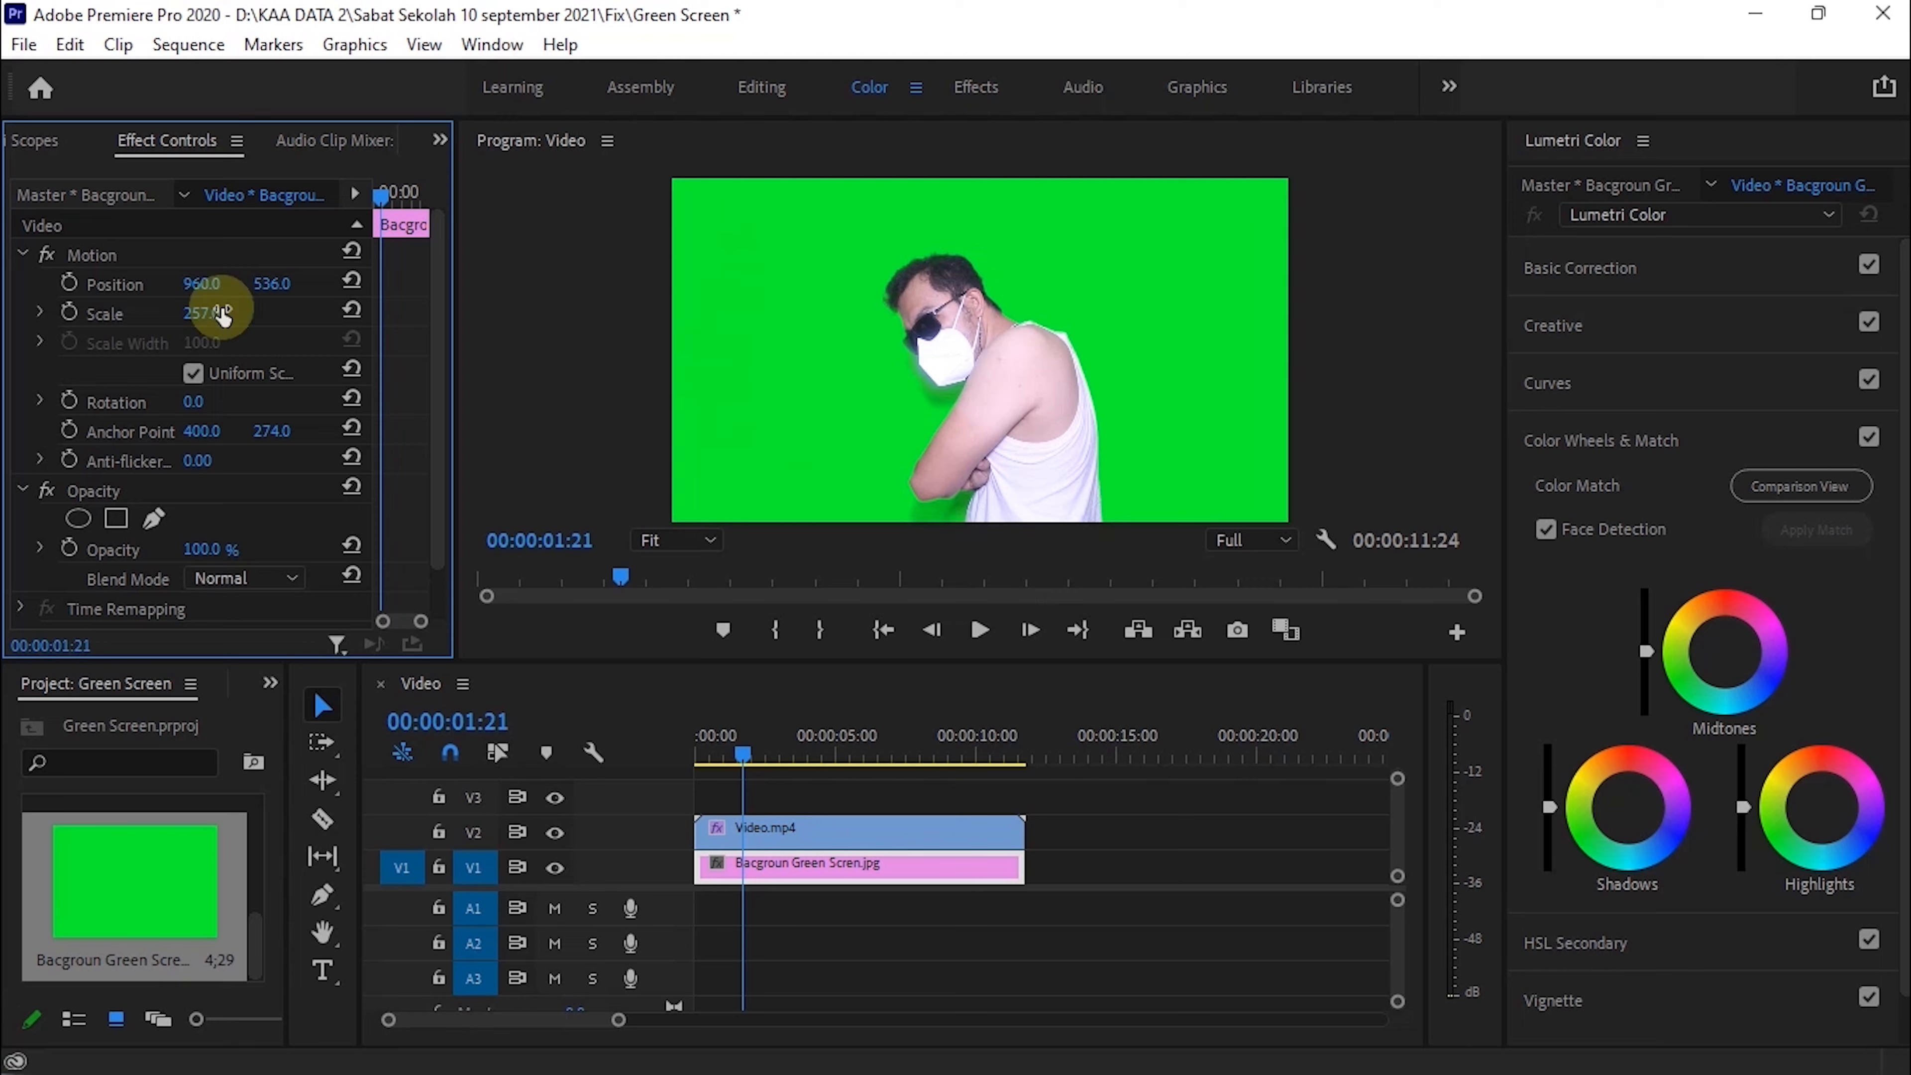
# Step: Play the composite over the full-frame green and inspect the frames at 00:00:05:19, 00:00:05:18 and 00:00:05:05
pyautogui.press('space')
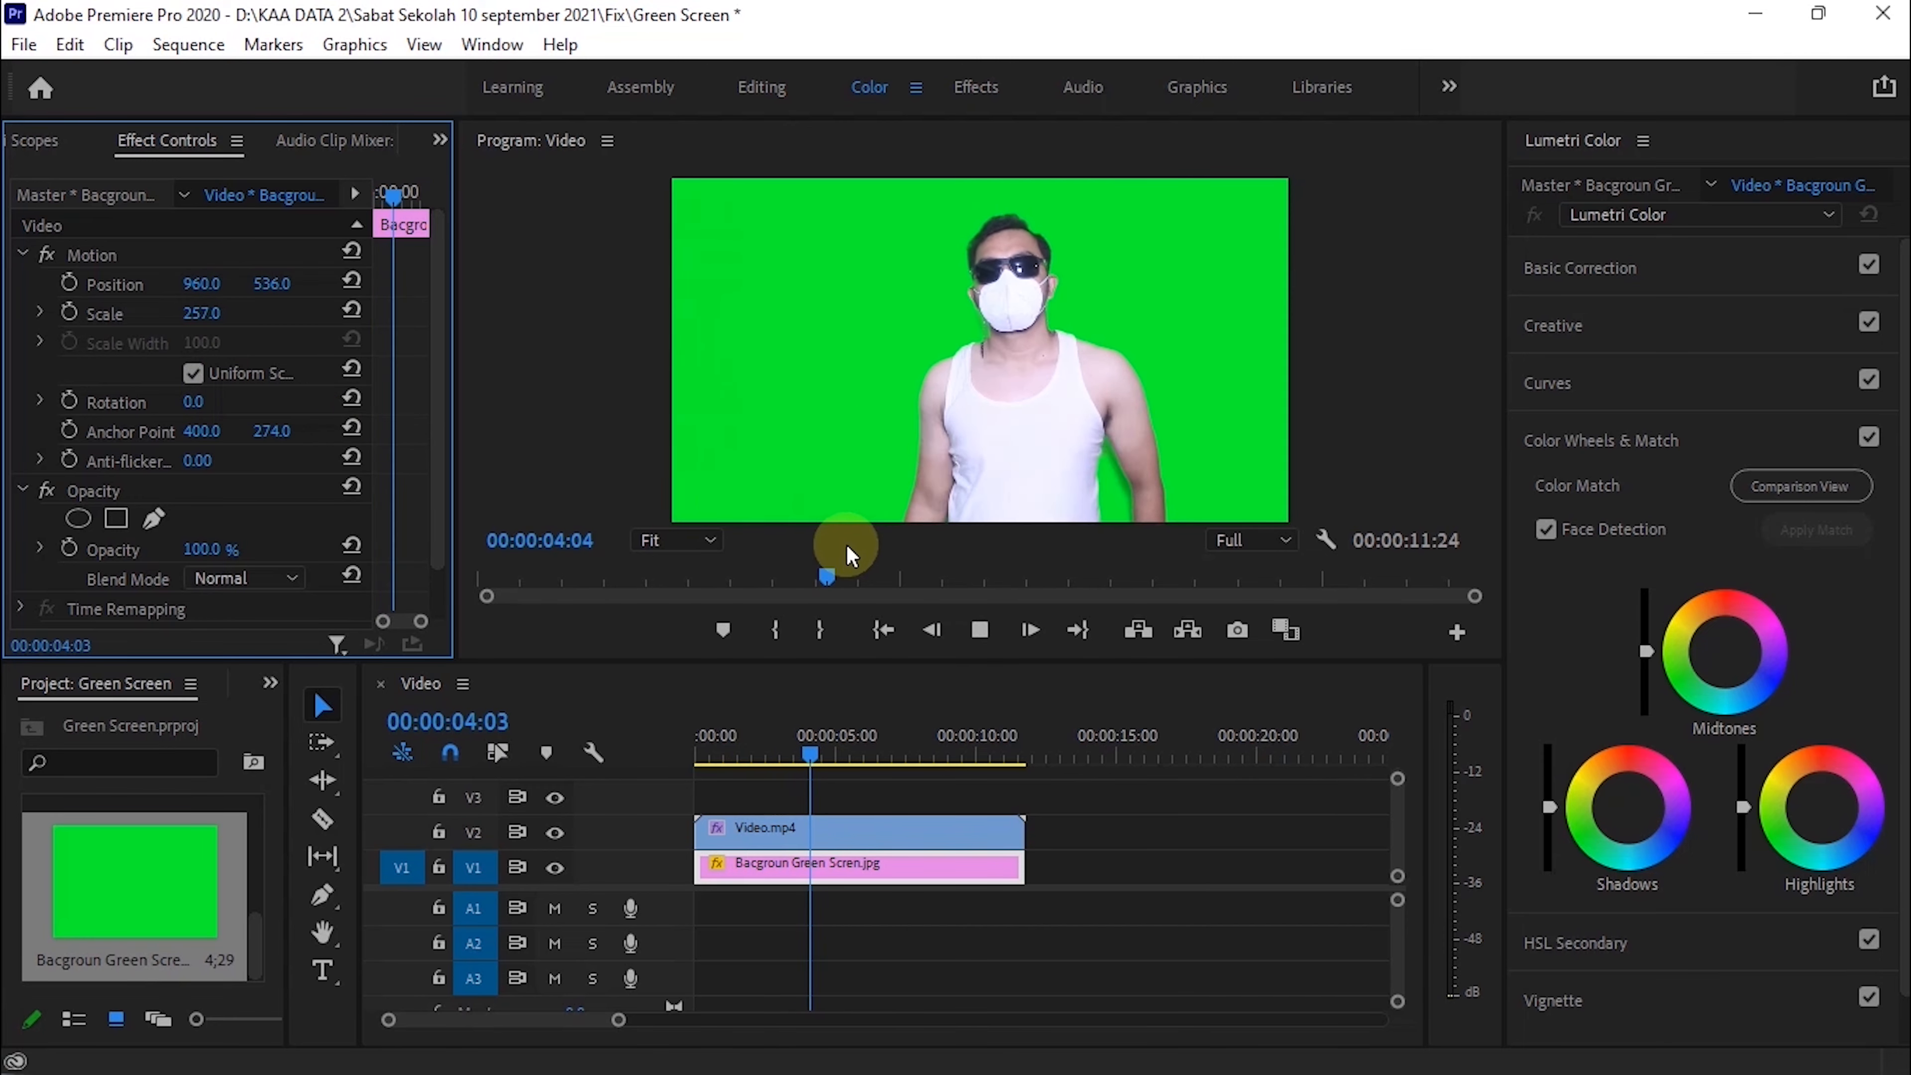
pyautogui.press('space')
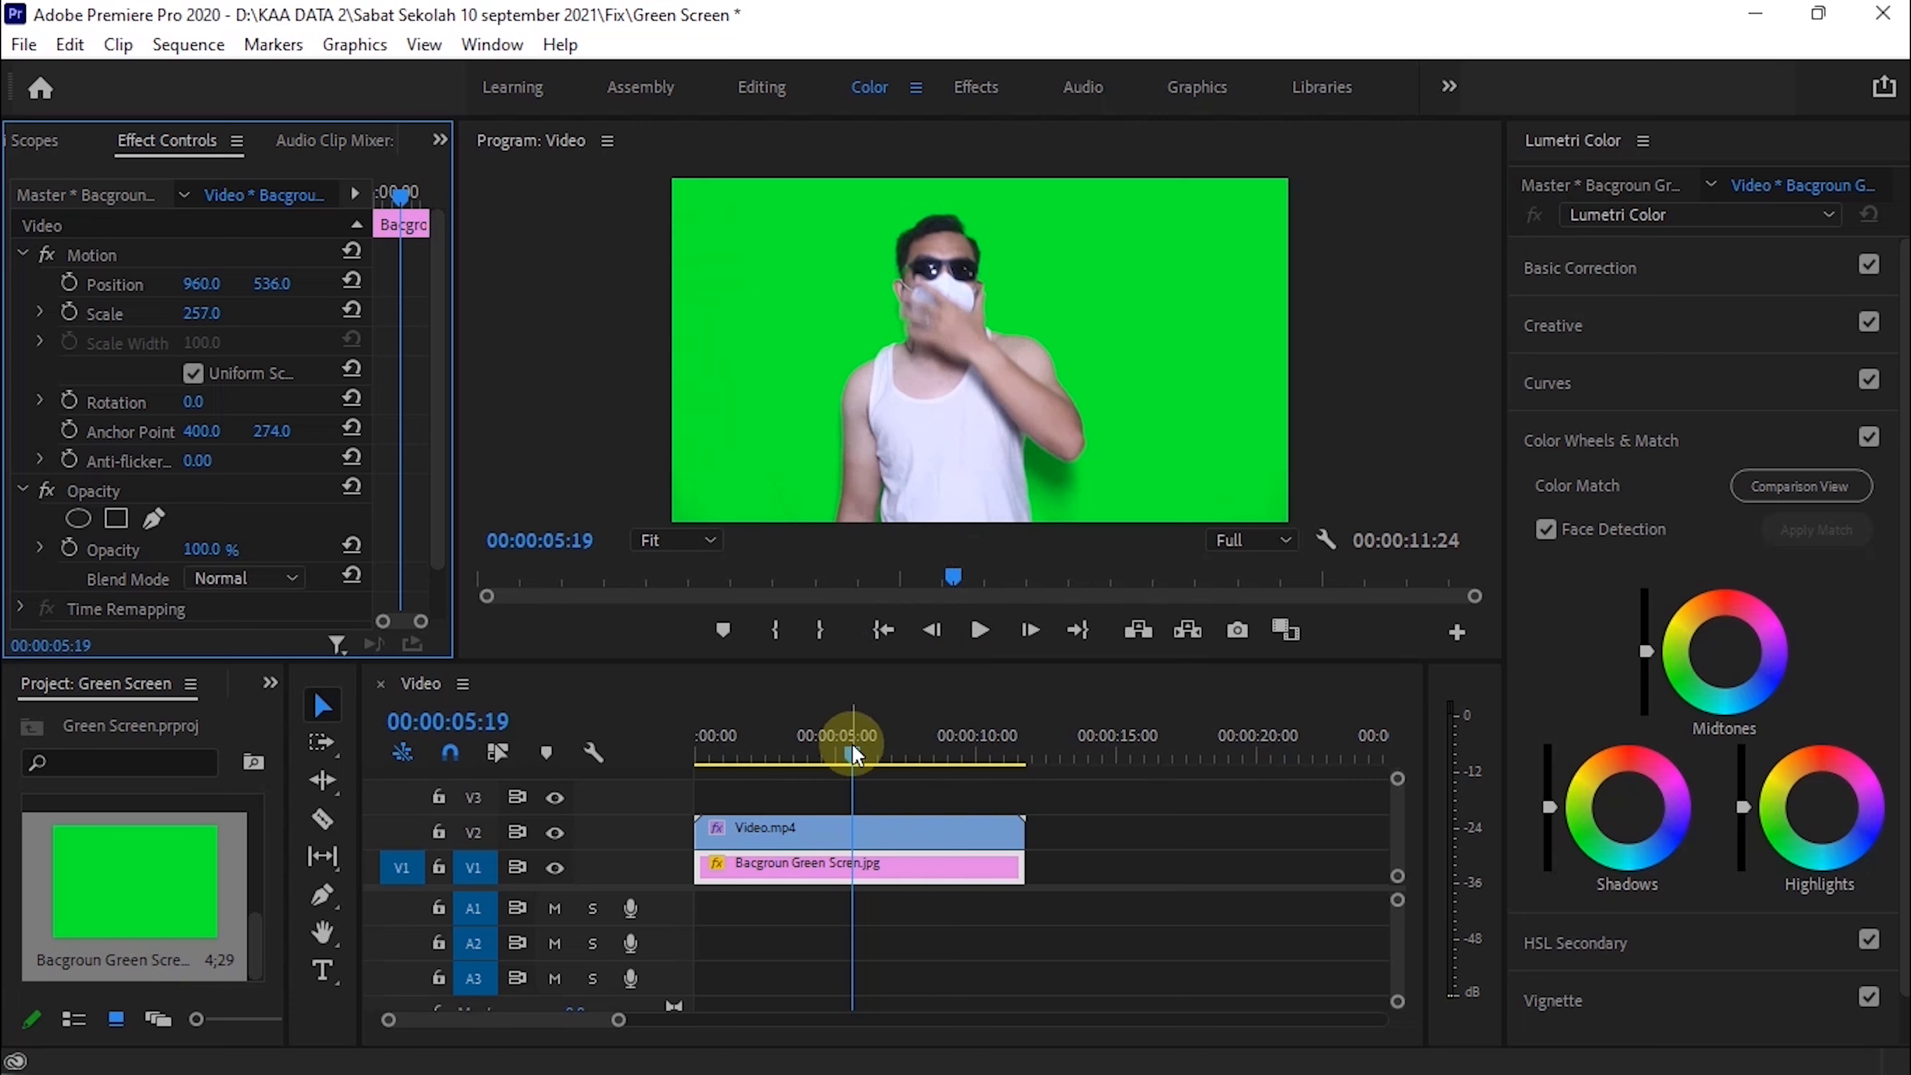
pyautogui.moveTo(851, 742)
pyautogui.mouseDown()
pyautogui.moveTo(832, 750)
pyautogui.moveTo(854, 744)
pyautogui.mouseUp()
pyautogui.click(1060, 455)
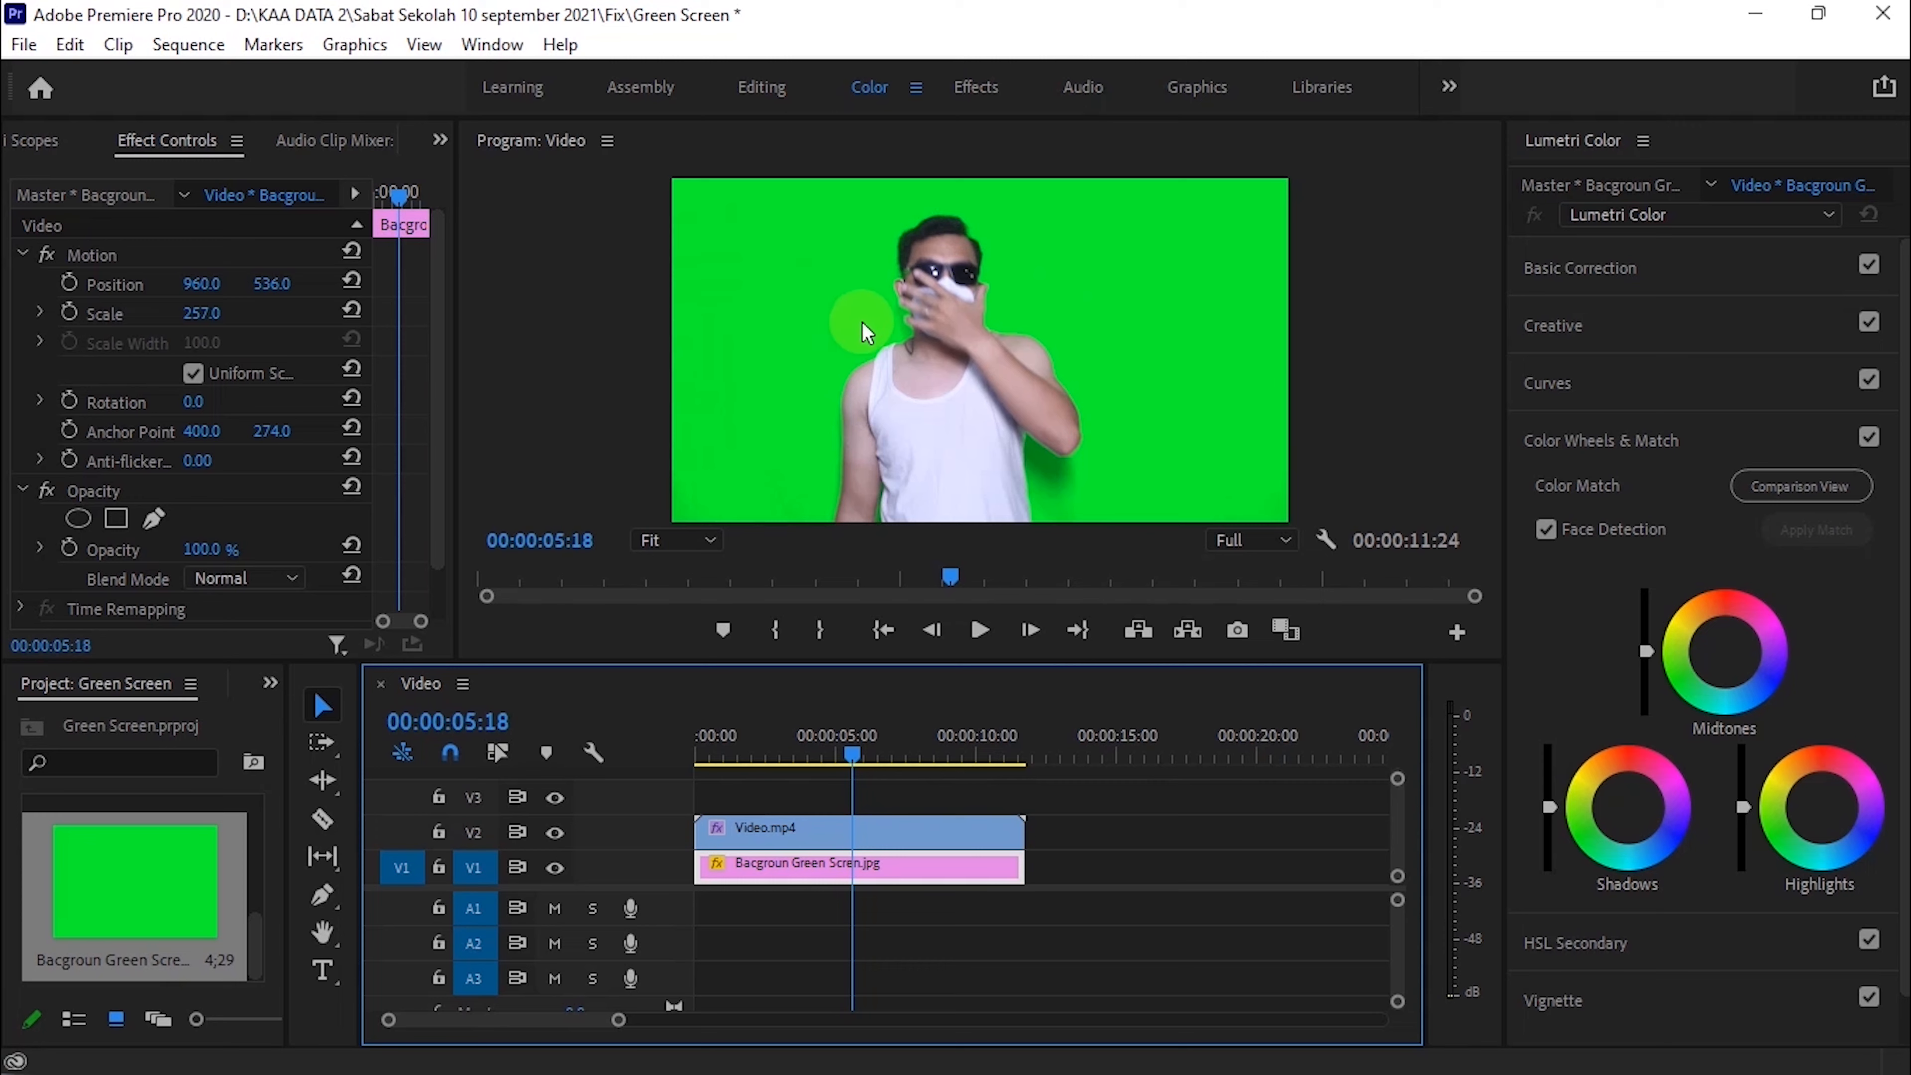
pyautogui.moveTo(866, 757)
pyautogui.mouseDown()
pyautogui.moveTo(815, 749)
pyautogui.moveTo(837, 745)
pyautogui.mouseUp()
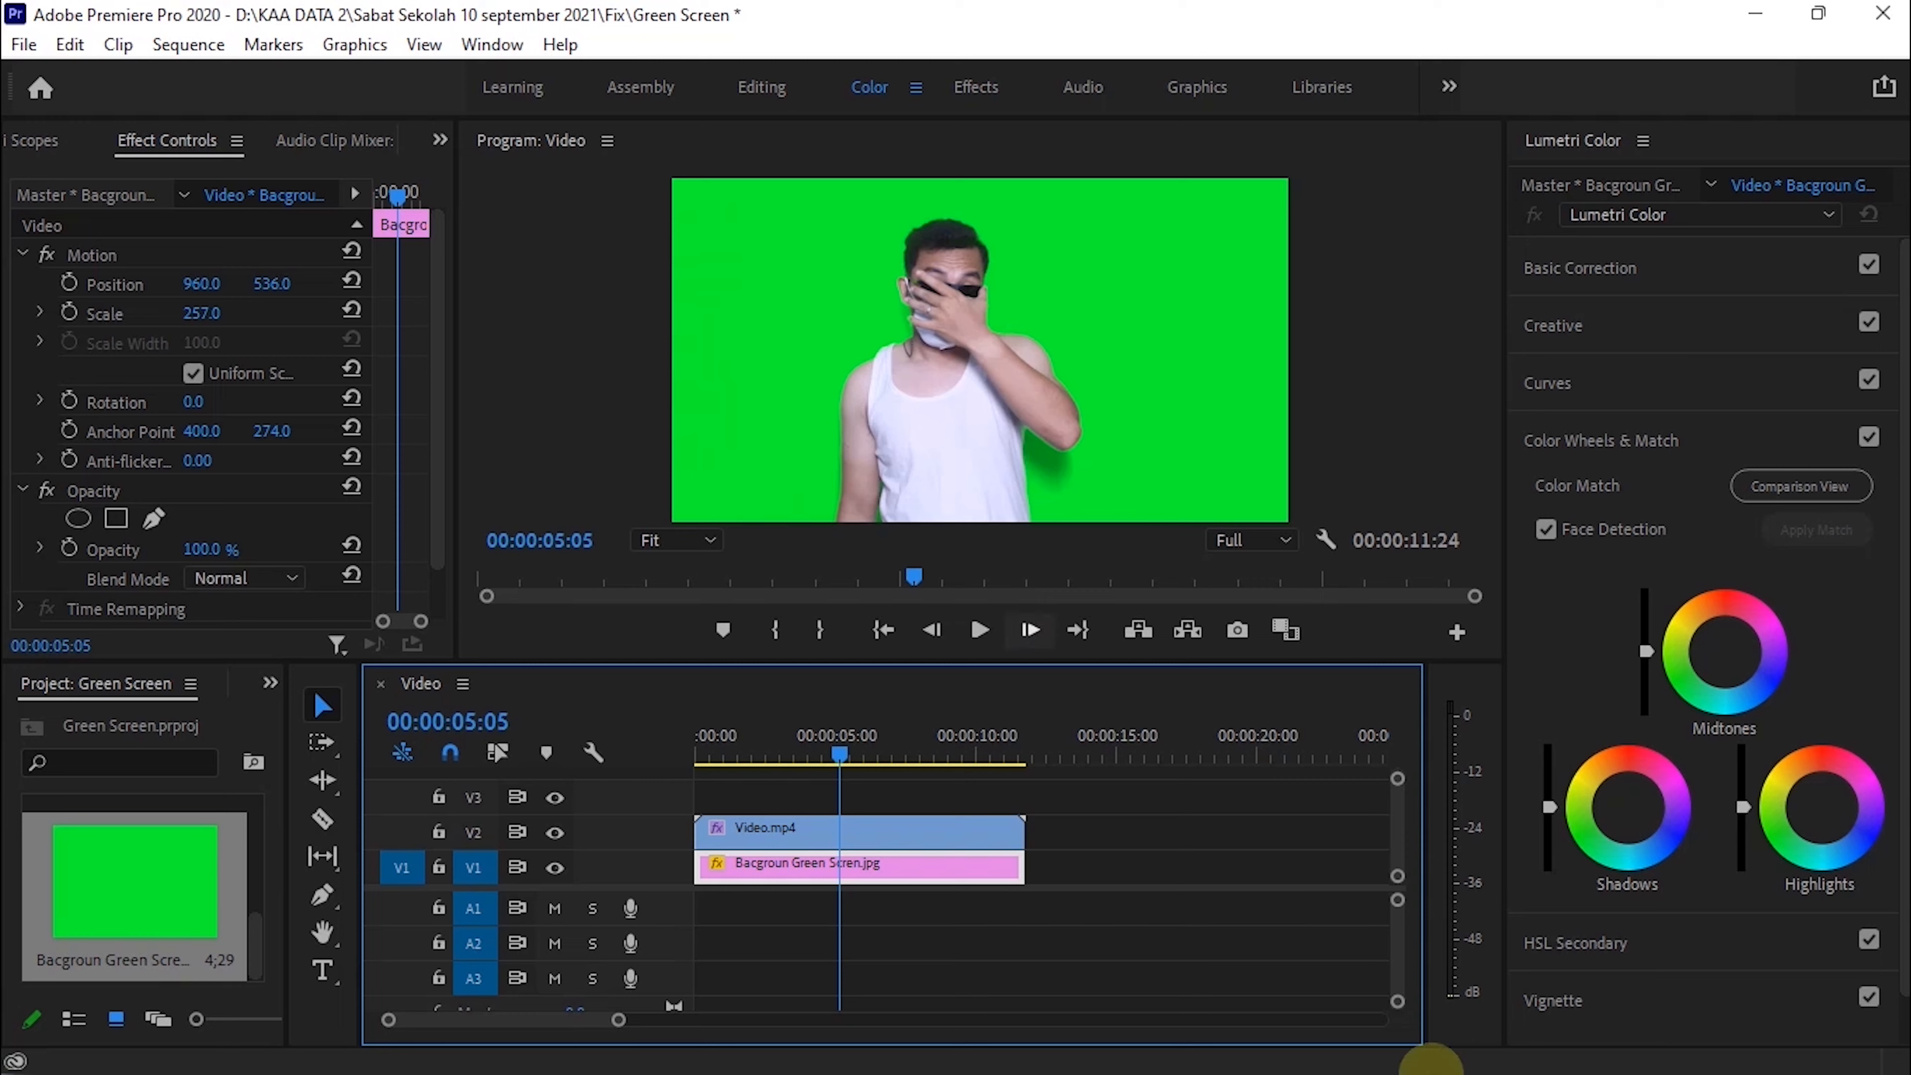
# Step: Switch to File Explorer to view the source files in the Green Screen folder, and return to Premiere Pro
pyautogui.moveTo(931, 1043)
pyautogui.click(645, 908)
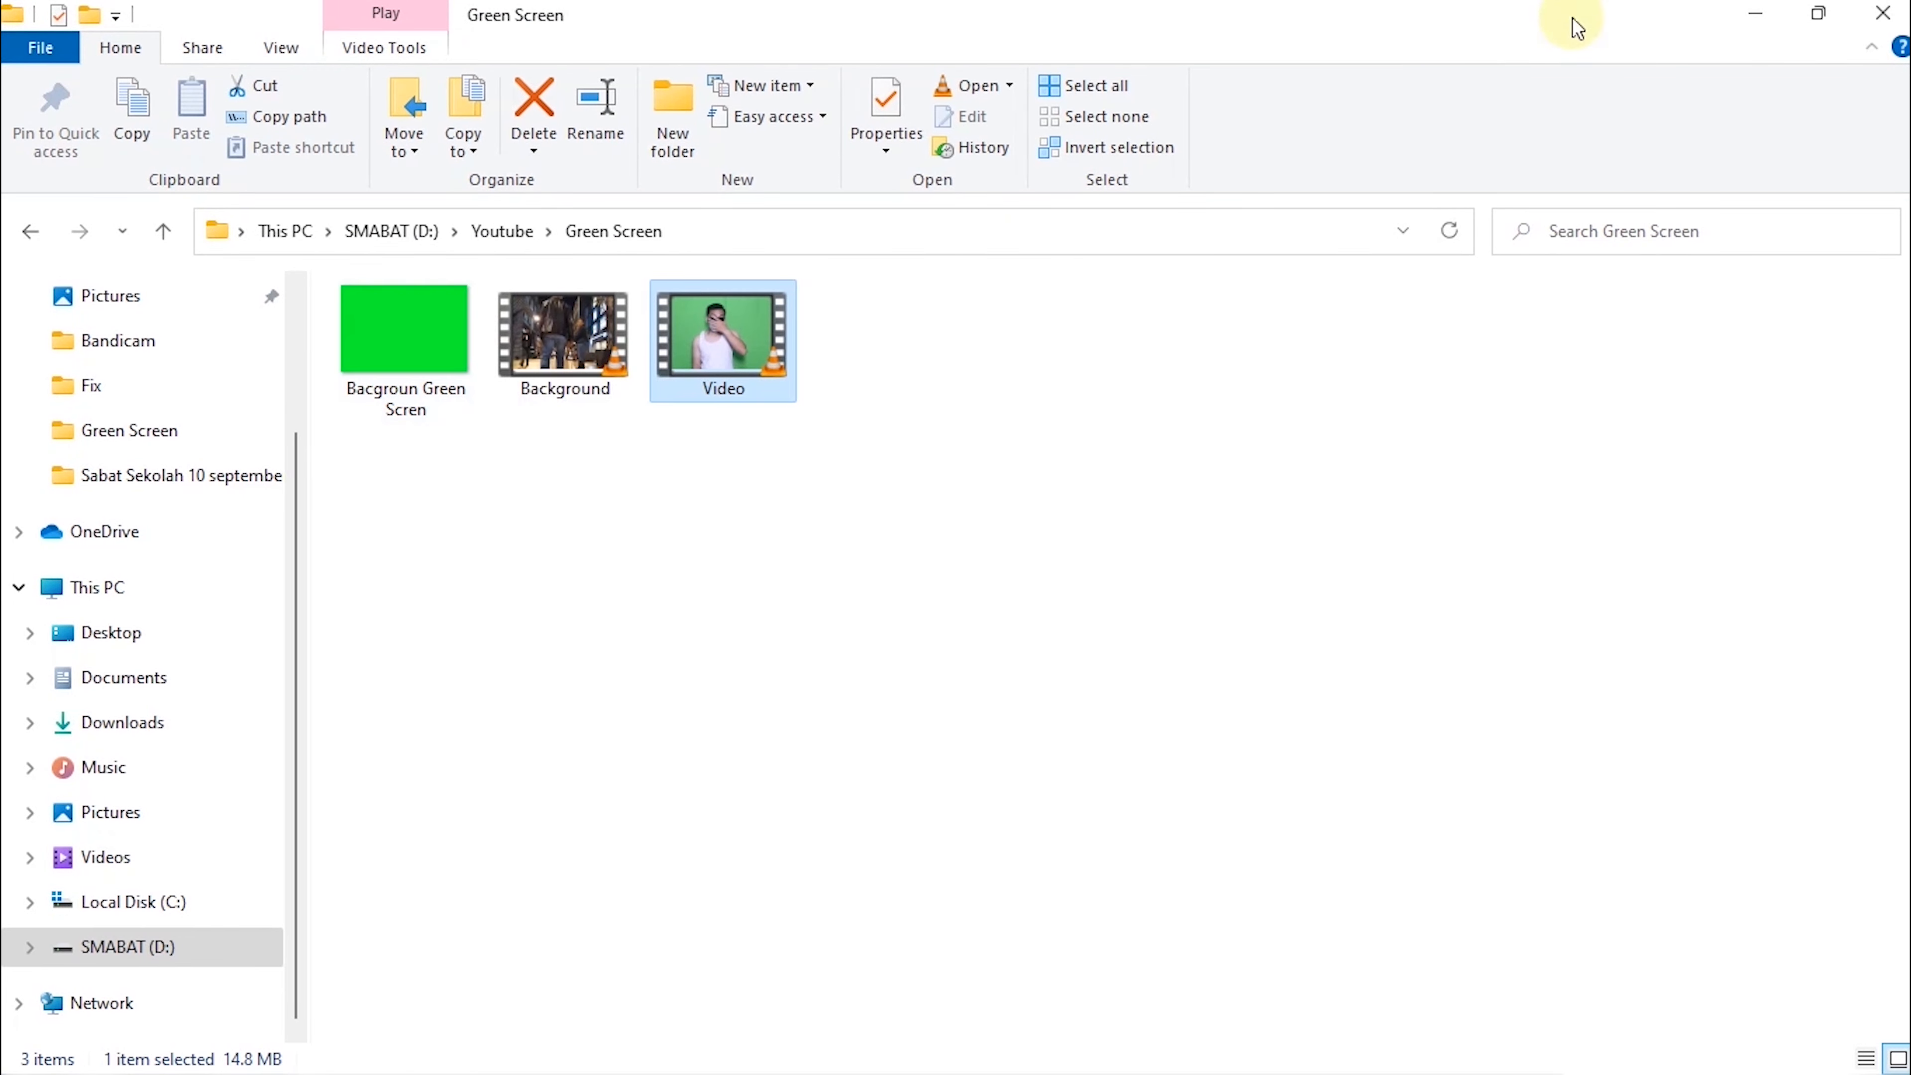
pyautogui.click(1757, 12)
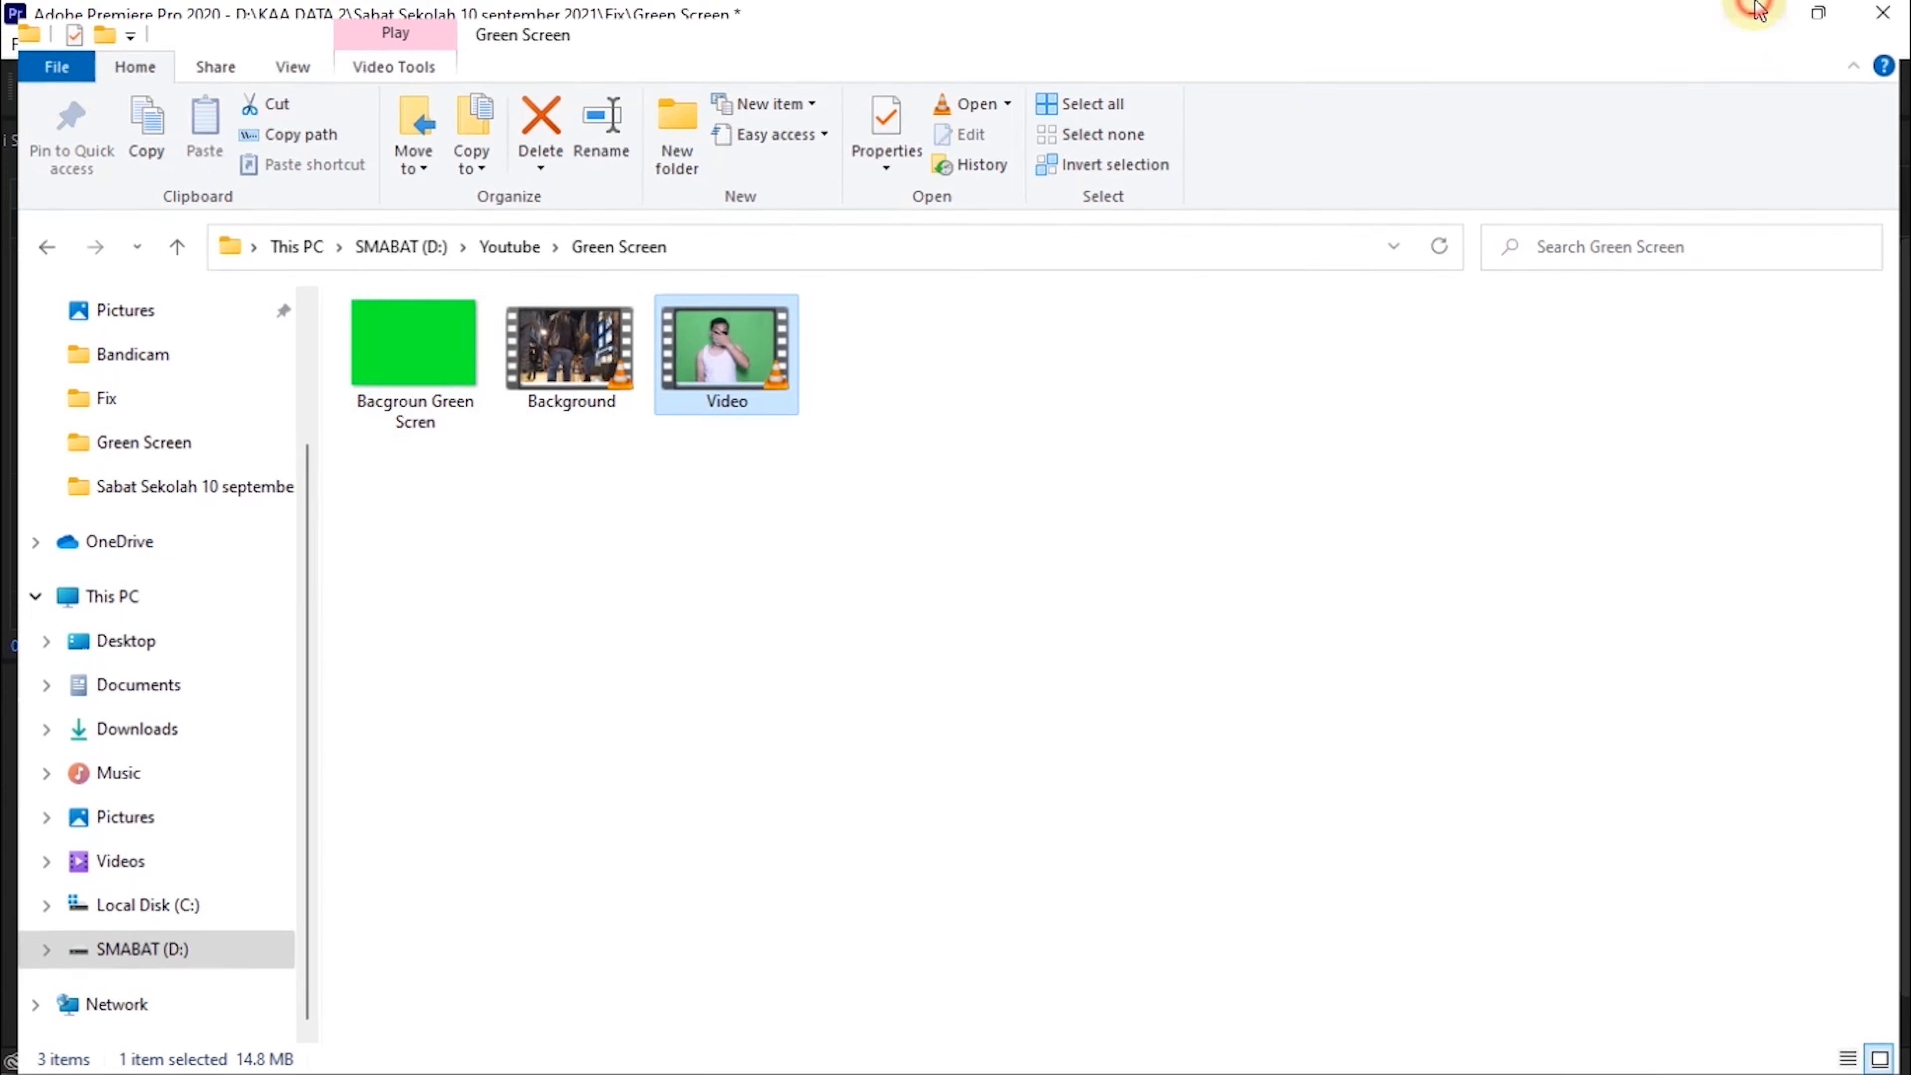
# Step: Replay the composite several times up to its end to check the cutout's edges, and leave the playhead at 00:00:08:12
pyautogui.moveTo(880, 732); pyautogui.dragTo(914, 774)
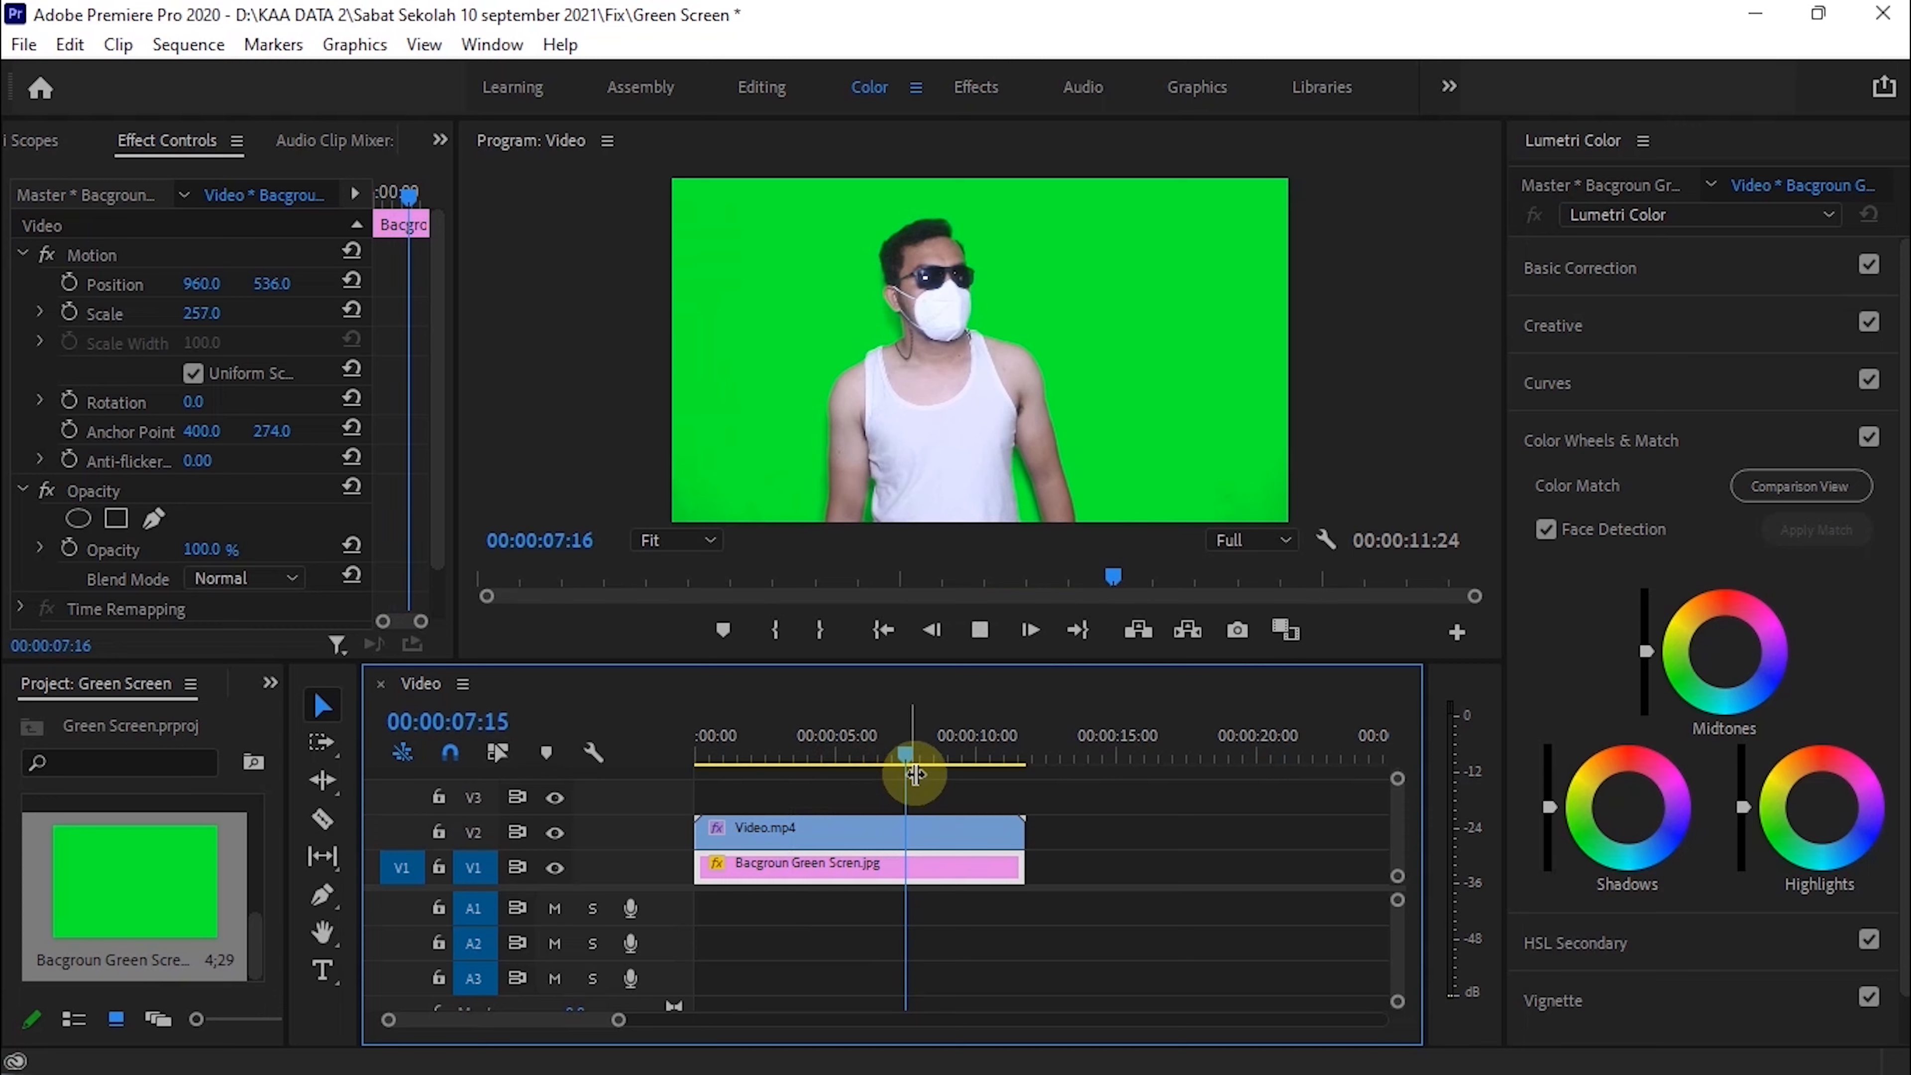
pyautogui.press('space')
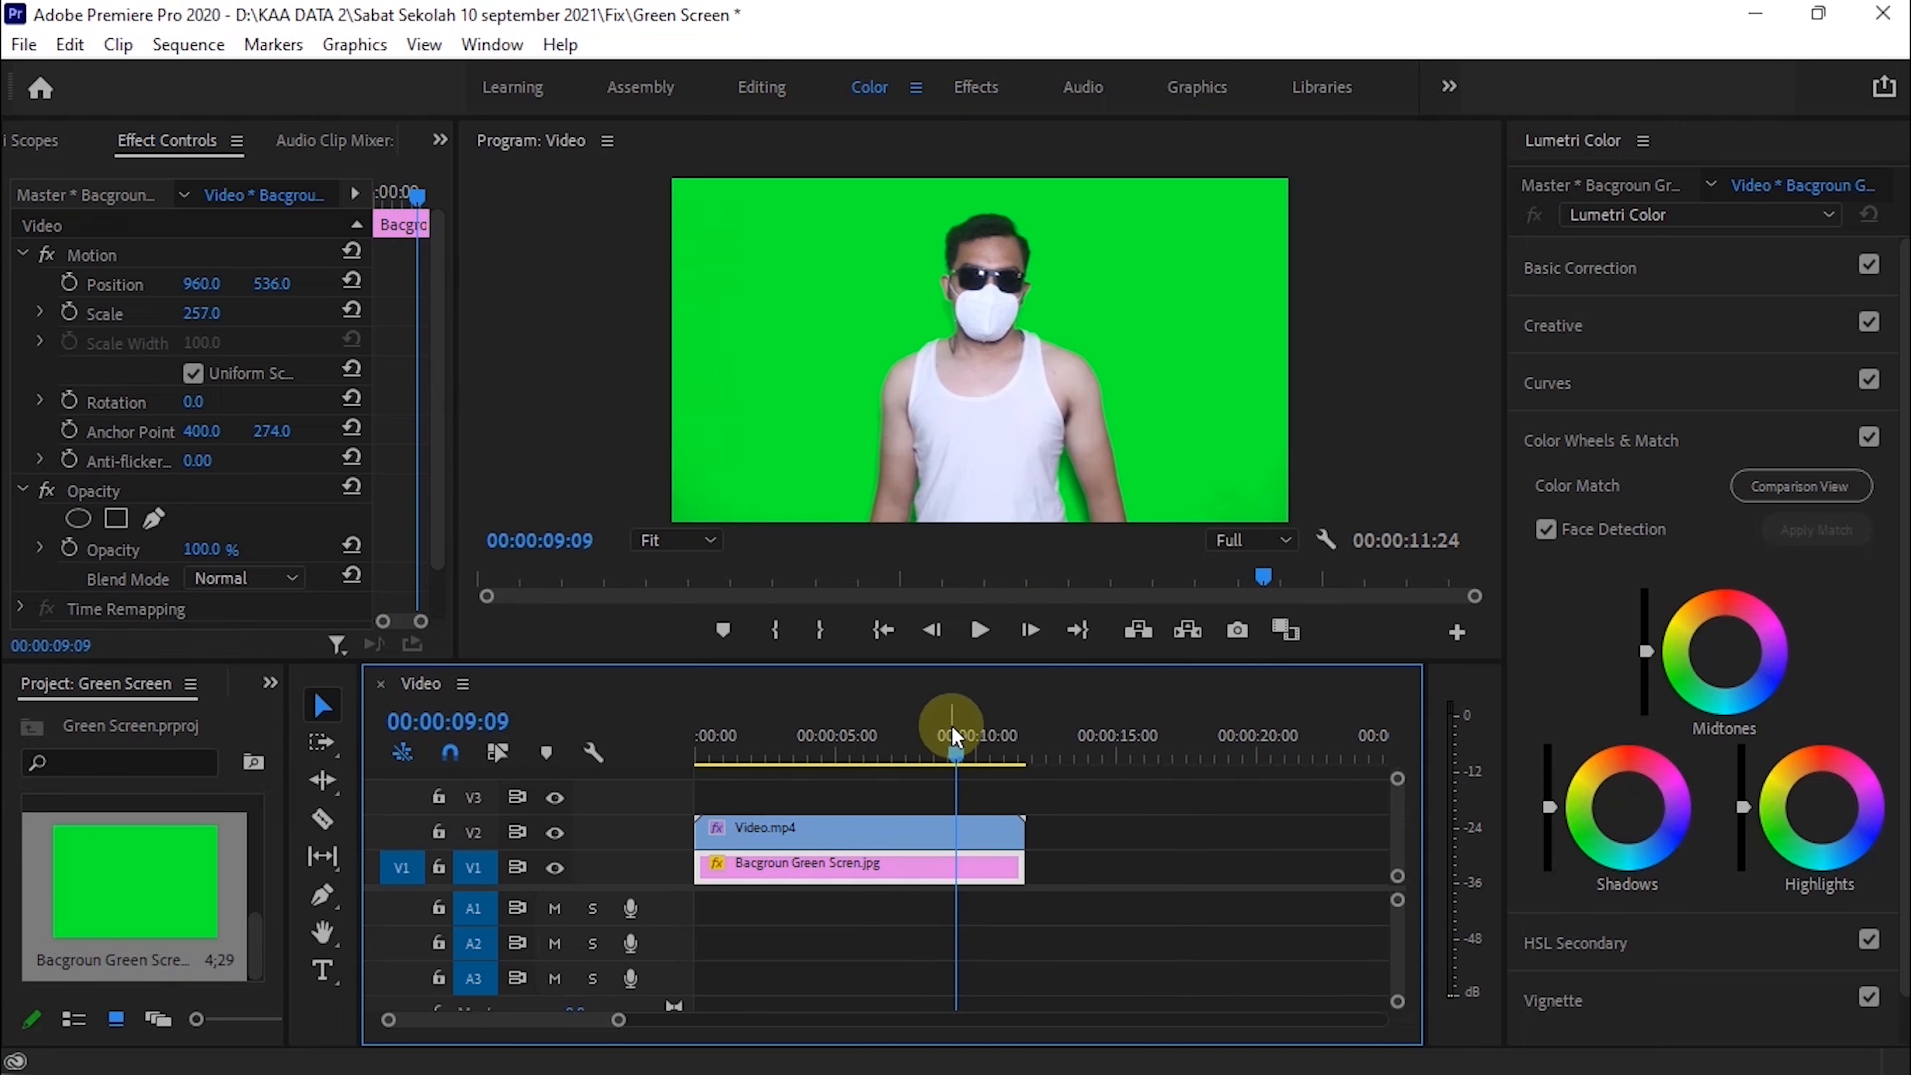
pyautogui.moveTo(963, 742); pyautogui.dragTo(775, 758)
pyautogui.press('space')
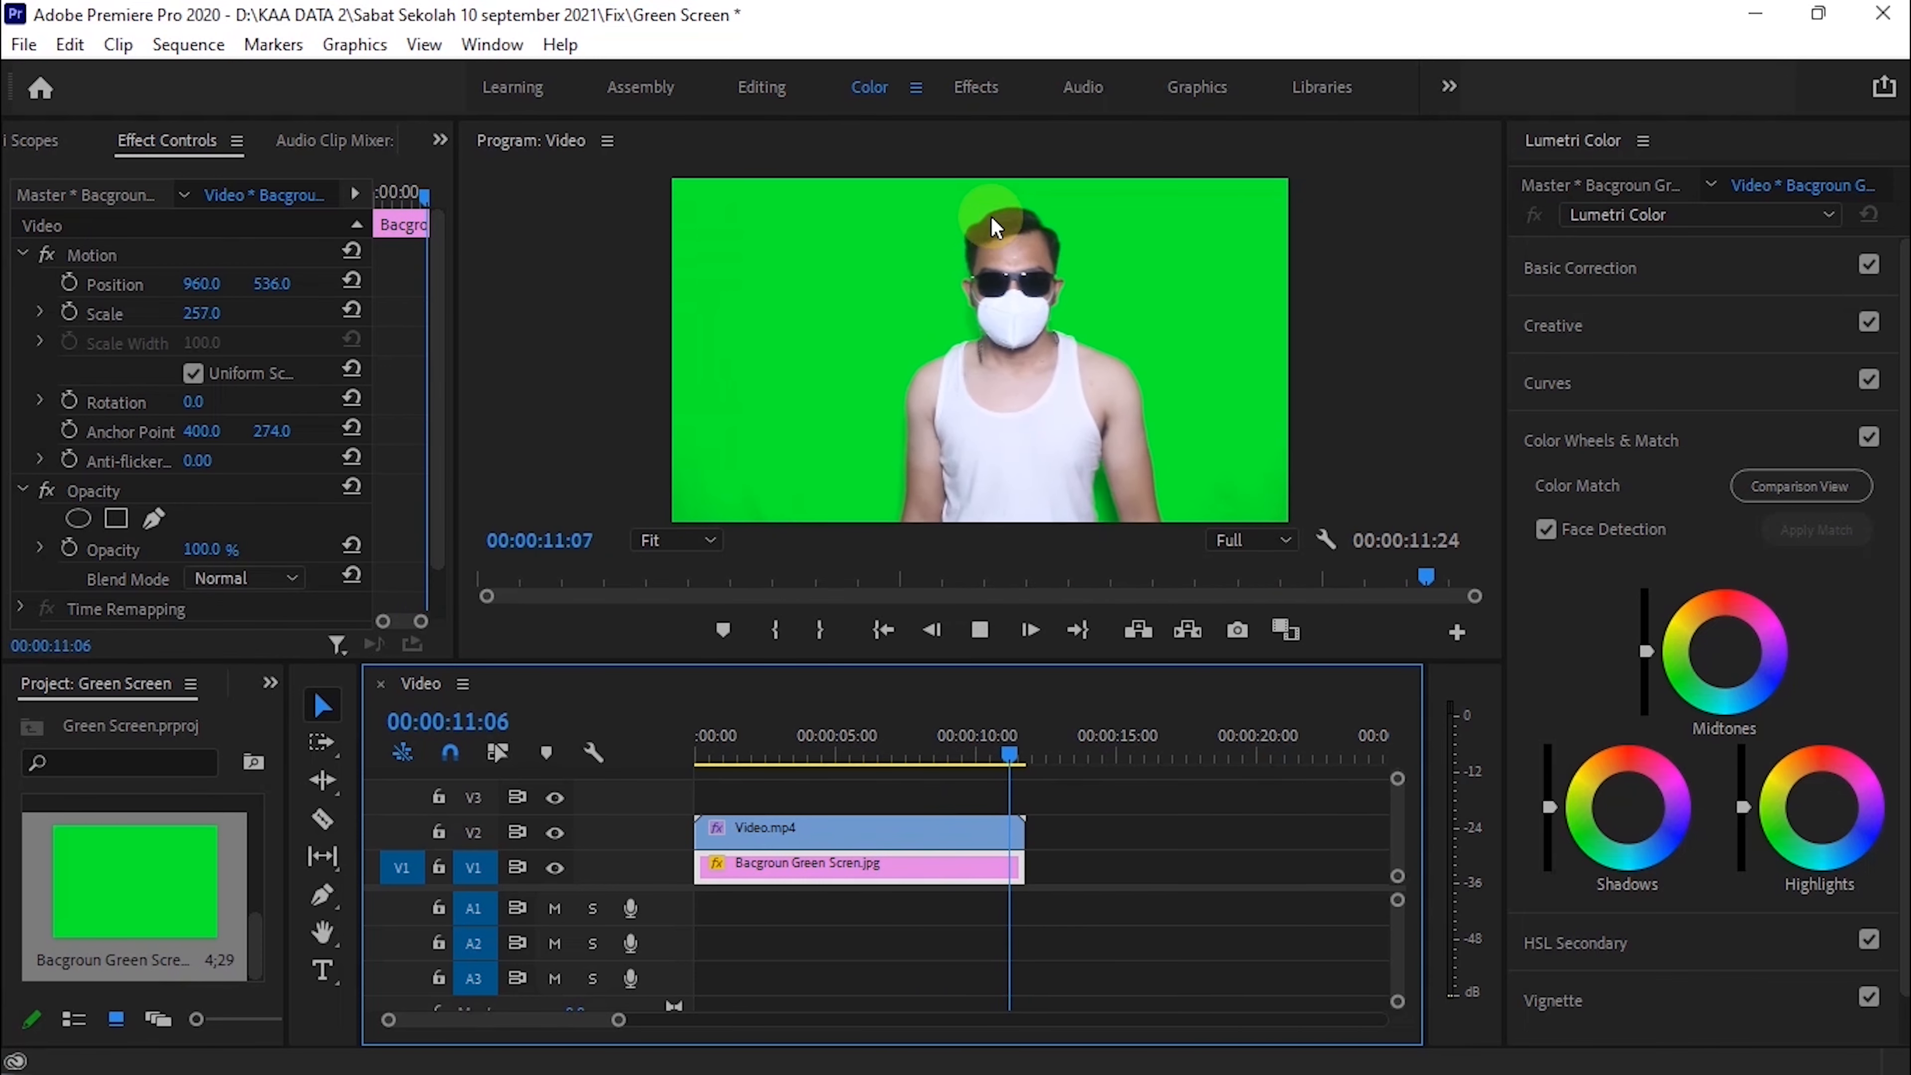
pyautogui.moveTo(1009, 755); pyautogui.dragTo(765, 755)
pyautogui.press('space')
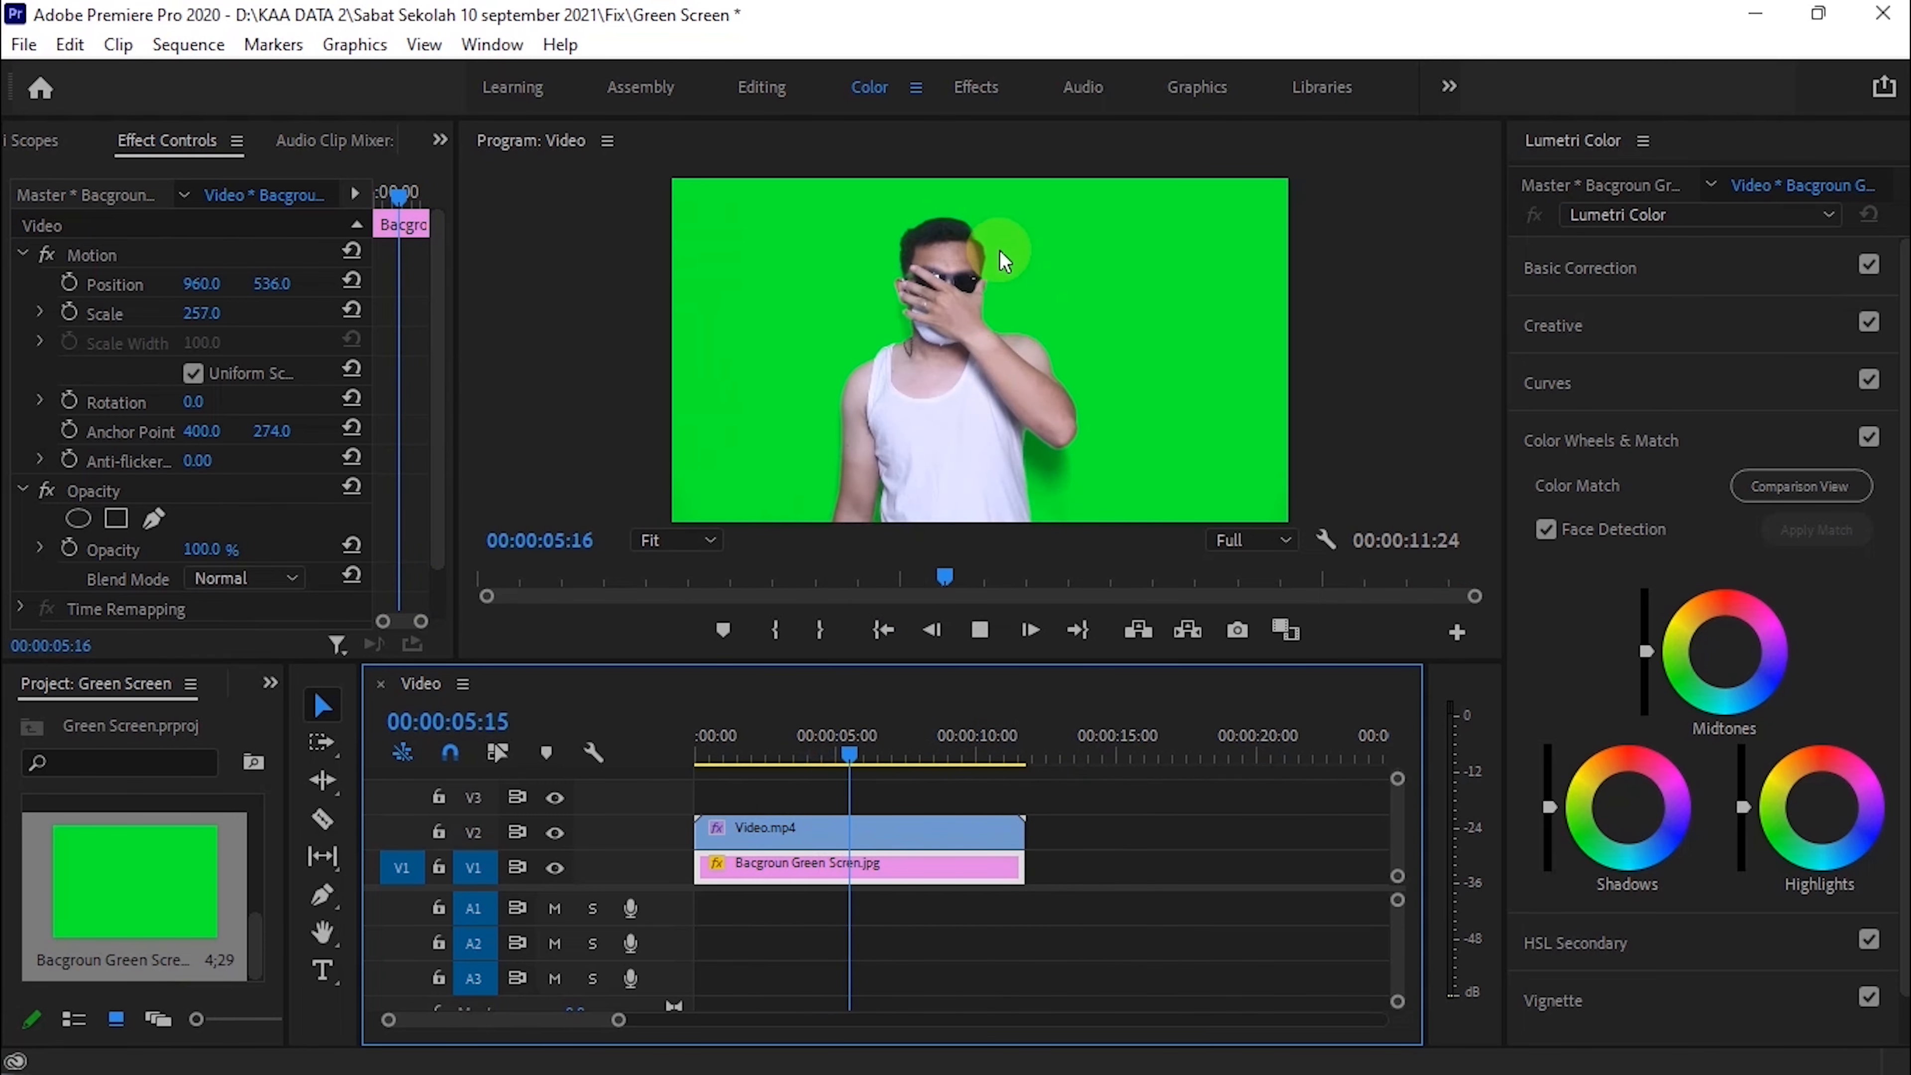
pyautogui.press('space')
pyautogui.press('space')
pyautogui.press('space')
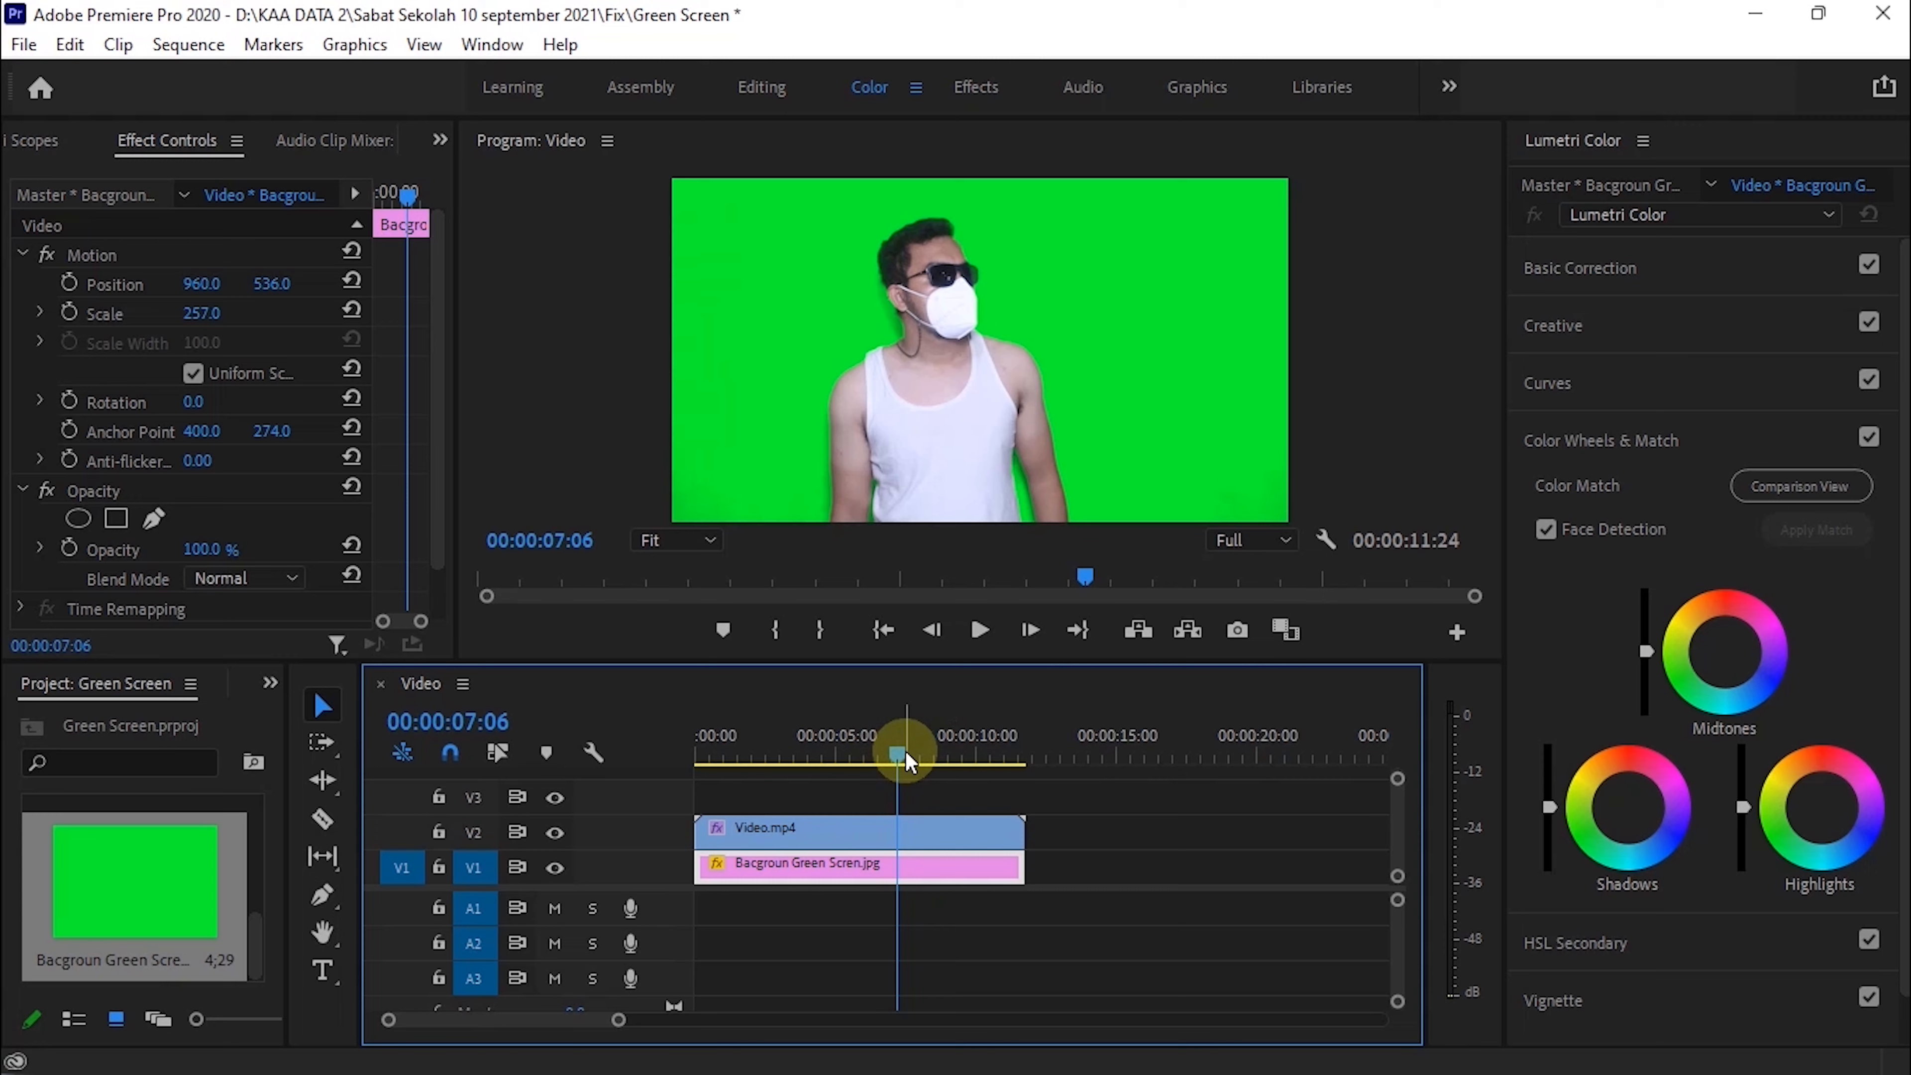
pyautogui.press('space')
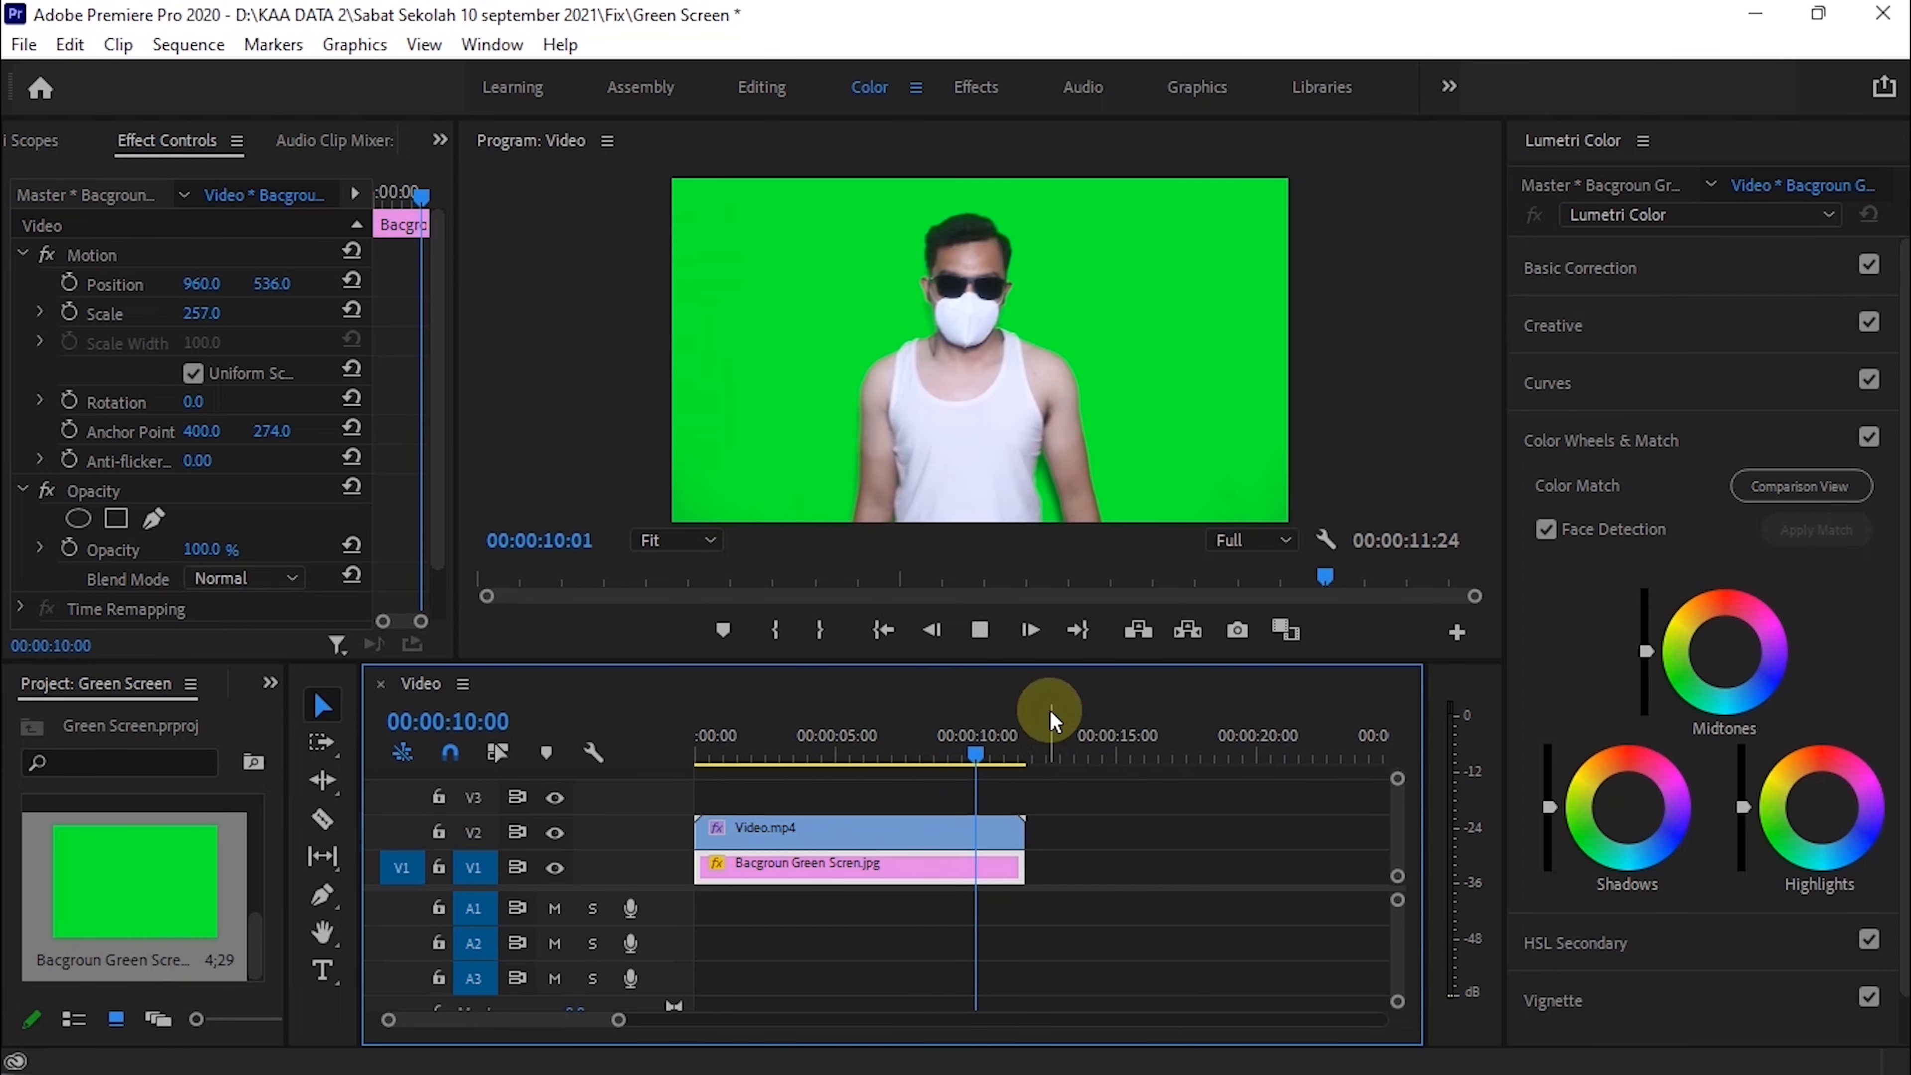
pyautogui.press('space')
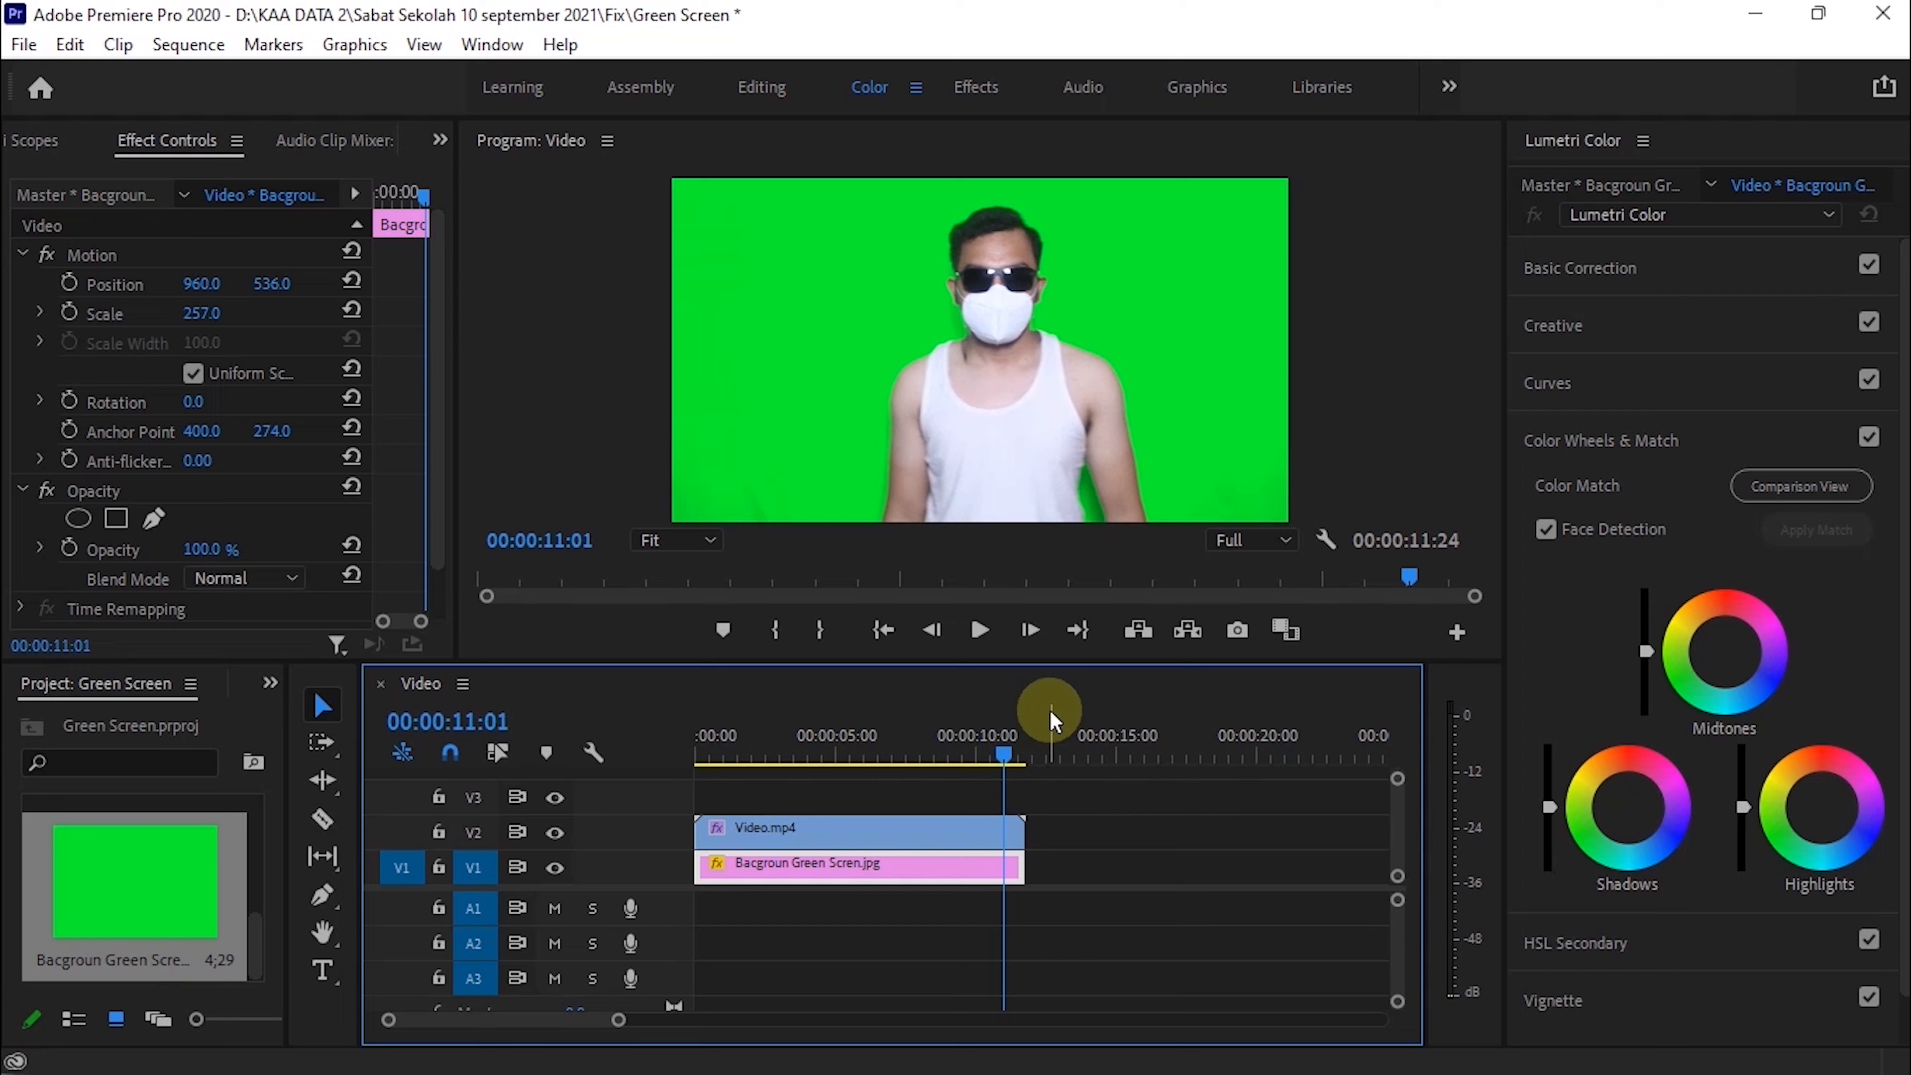
pyautogui.press('space')
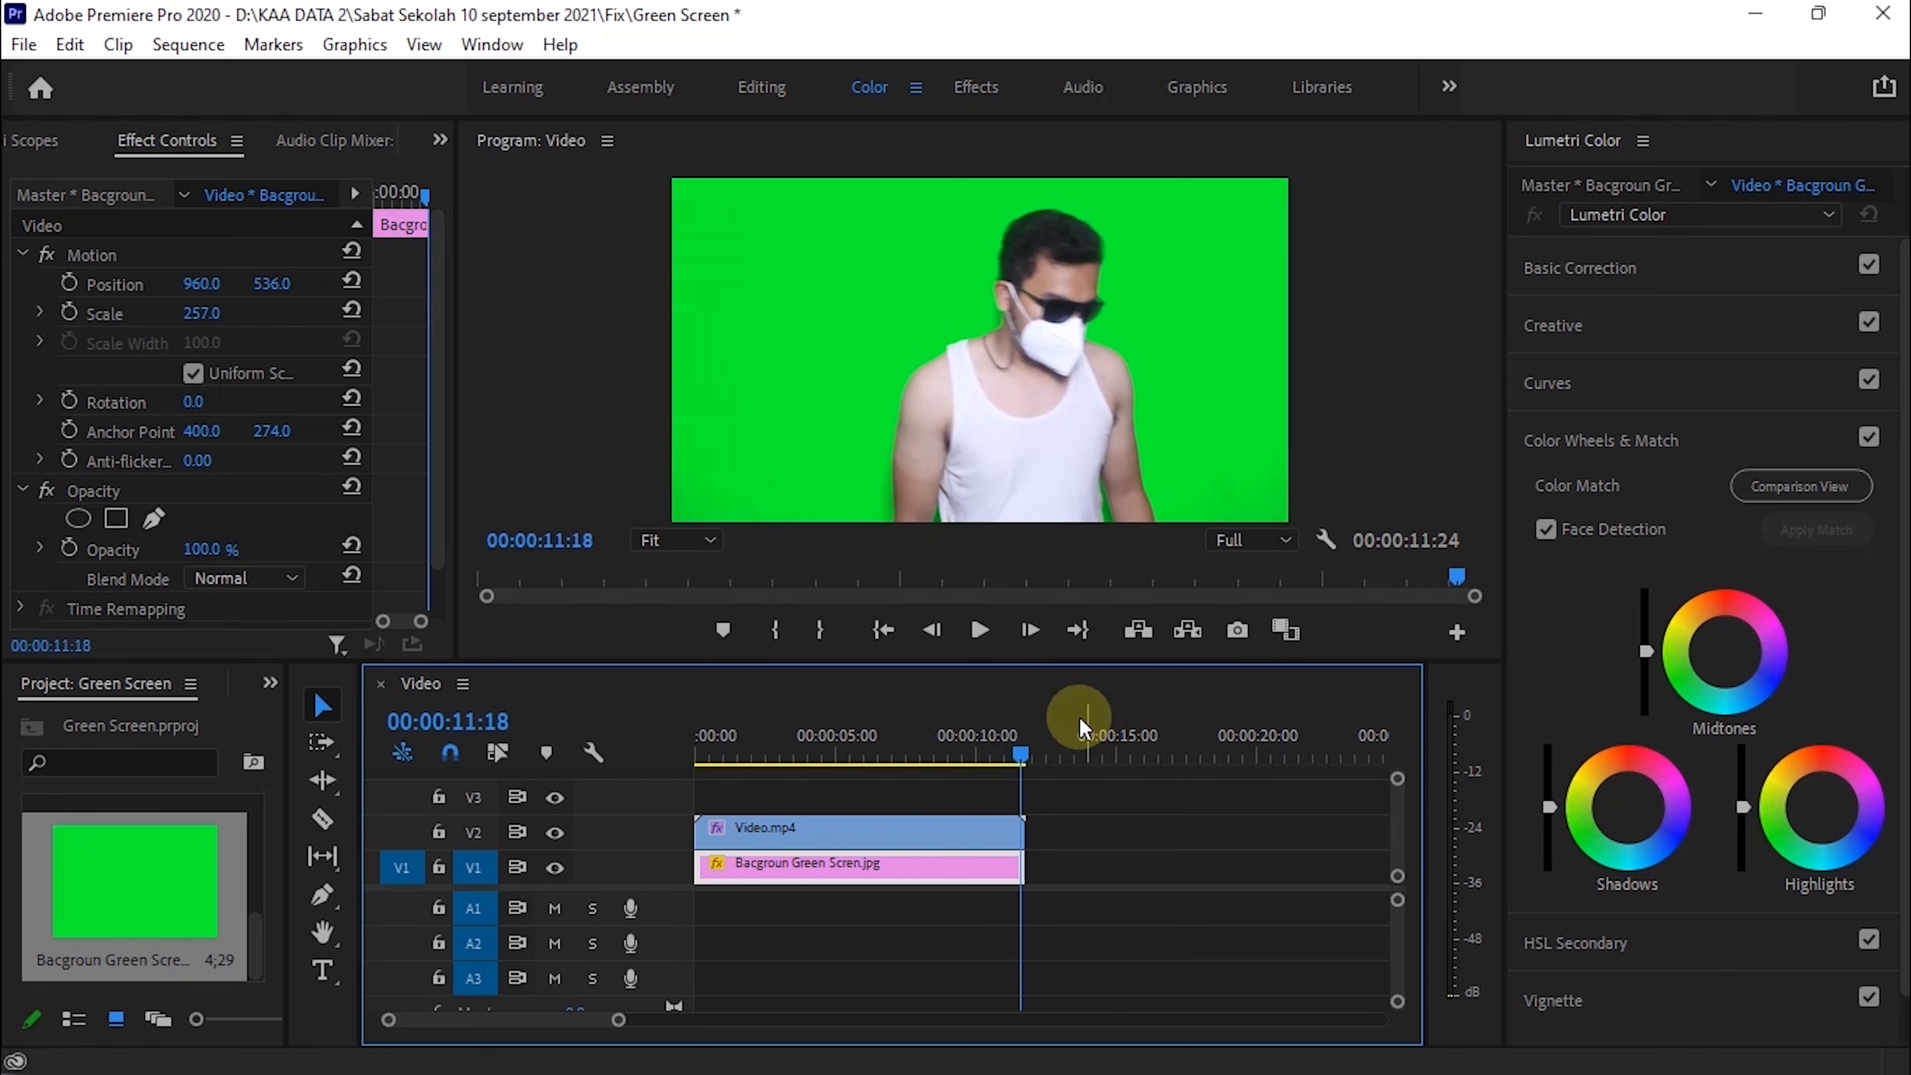
pyautogui.moveTo(1031, 768); pyautogui.dragTo(932, 761)
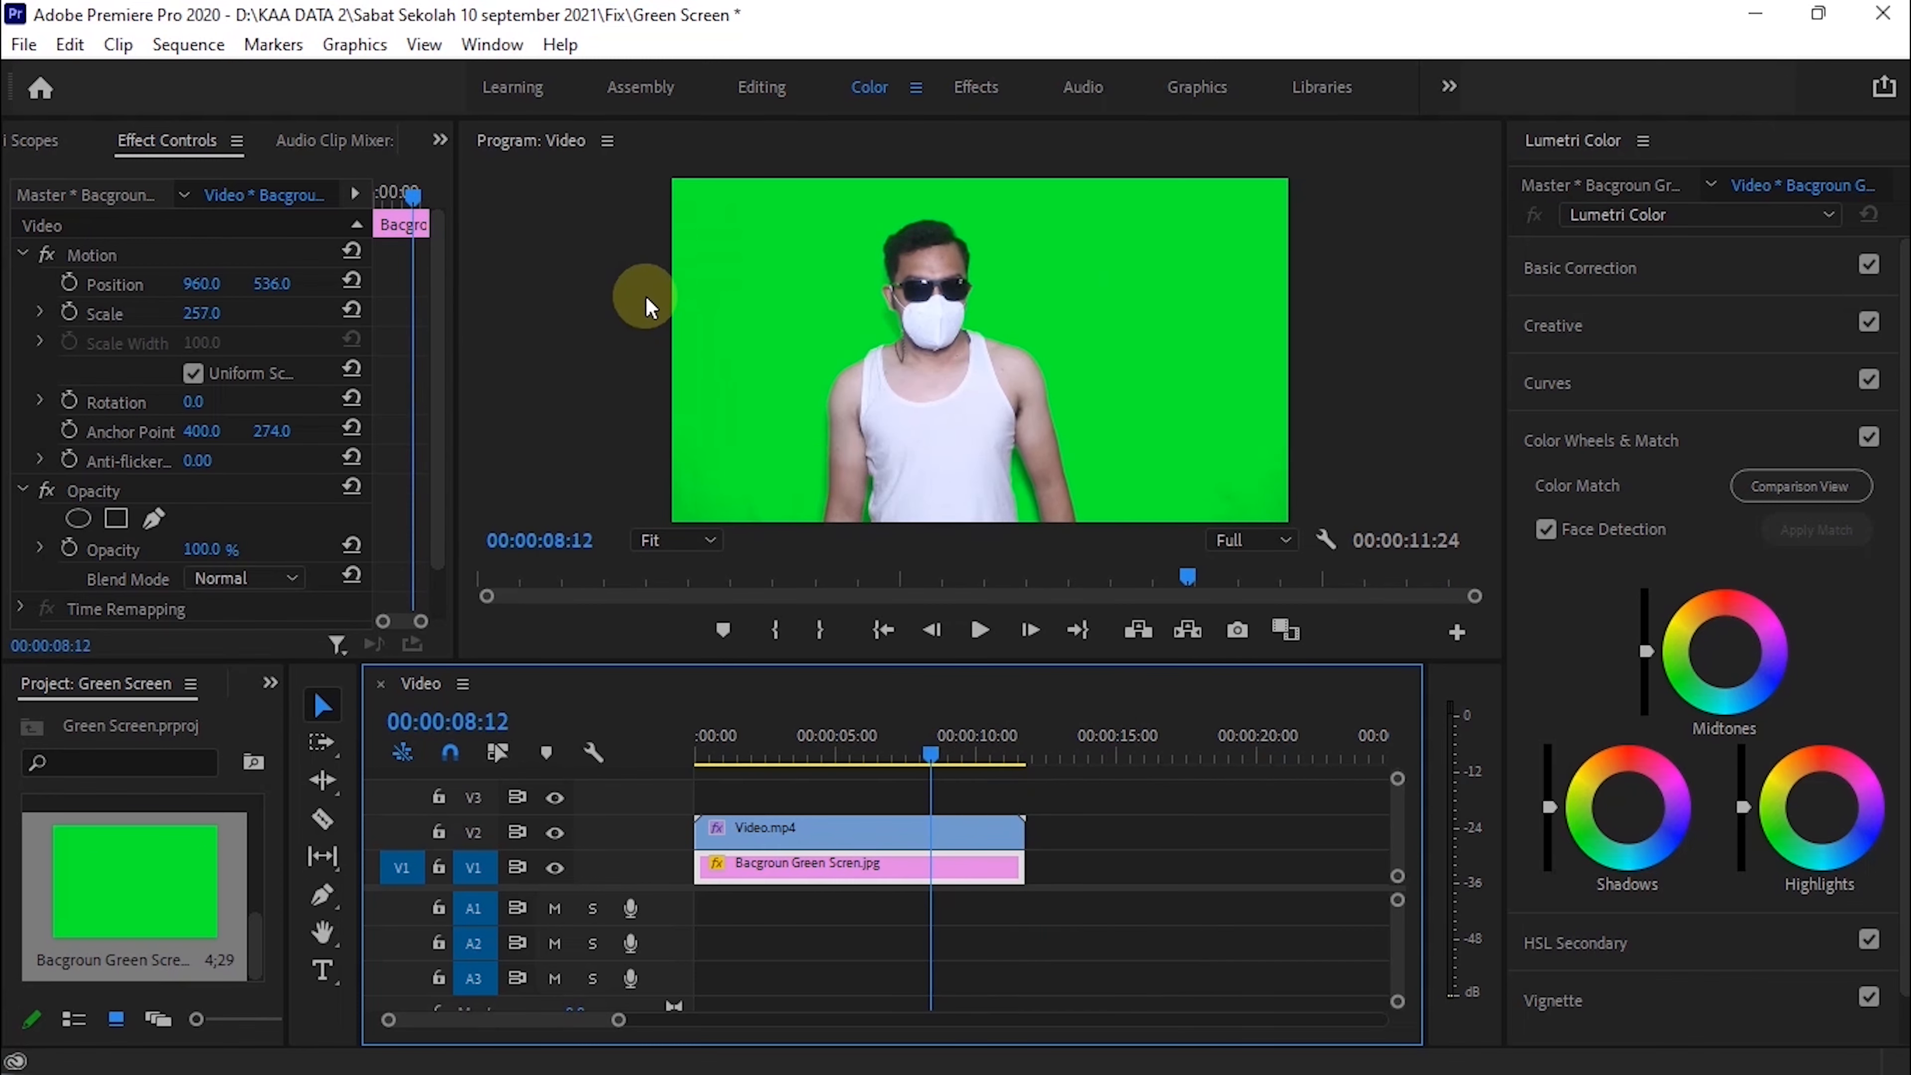
# Step: Export the sequence as H.264 with the Match Source - High bitrate preset to "Vudei green Screen.mp4" in the Green Screen folder
pyautogui.click(25, 50)
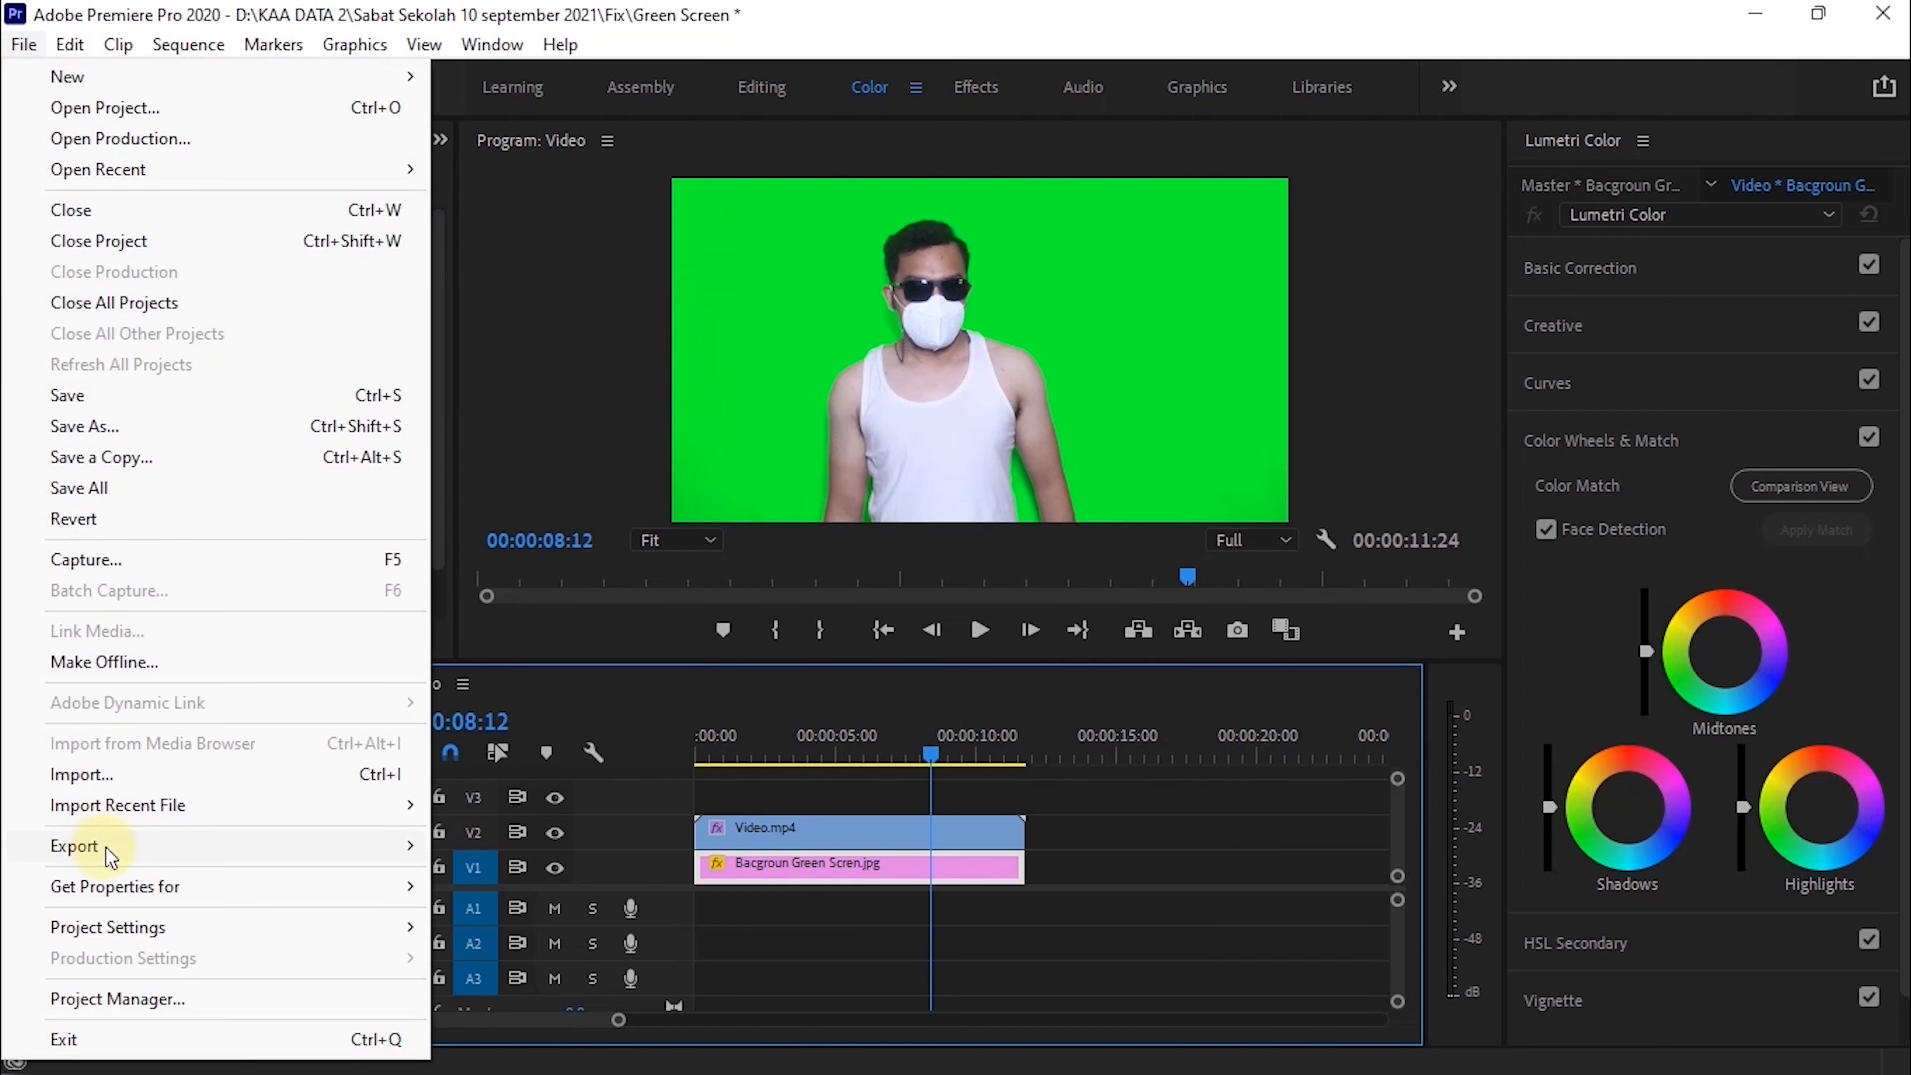
pyautogui.moveTo(106, 848)
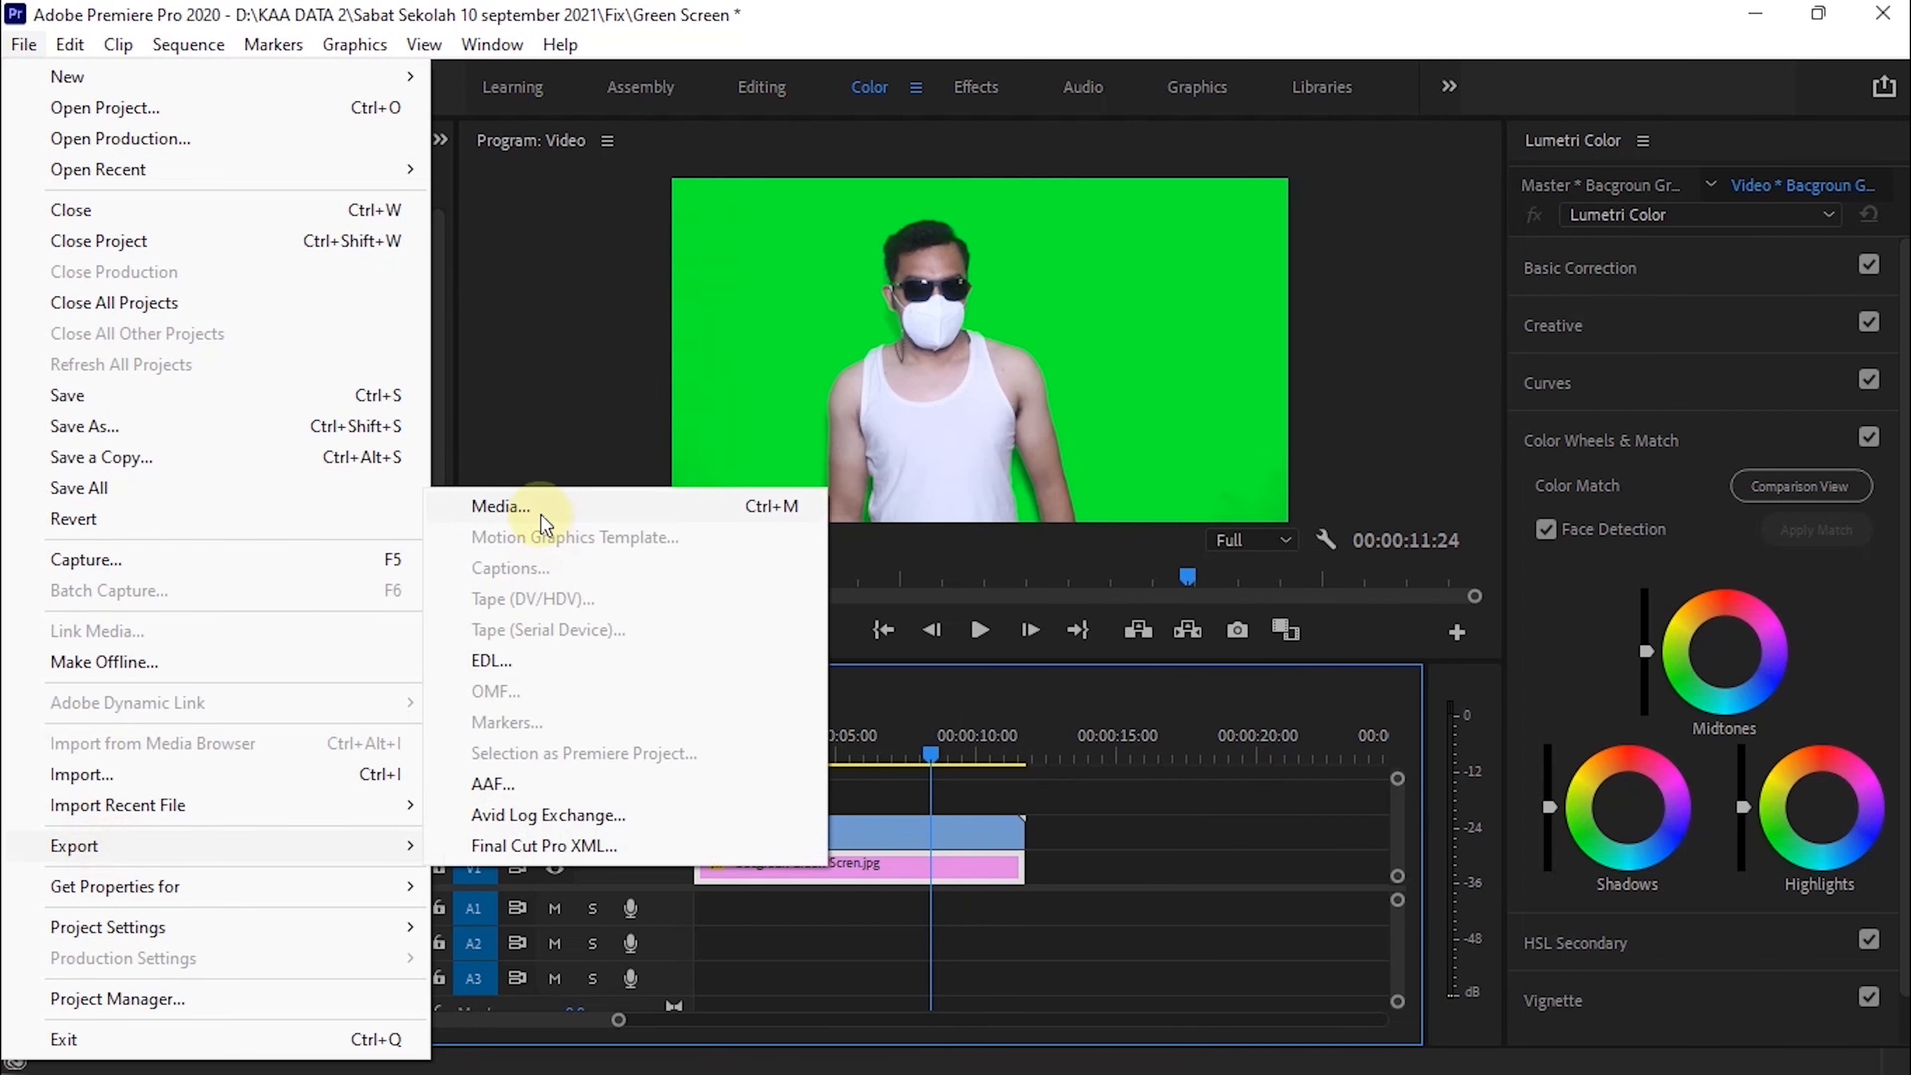
pyautogui.click(540, 514)
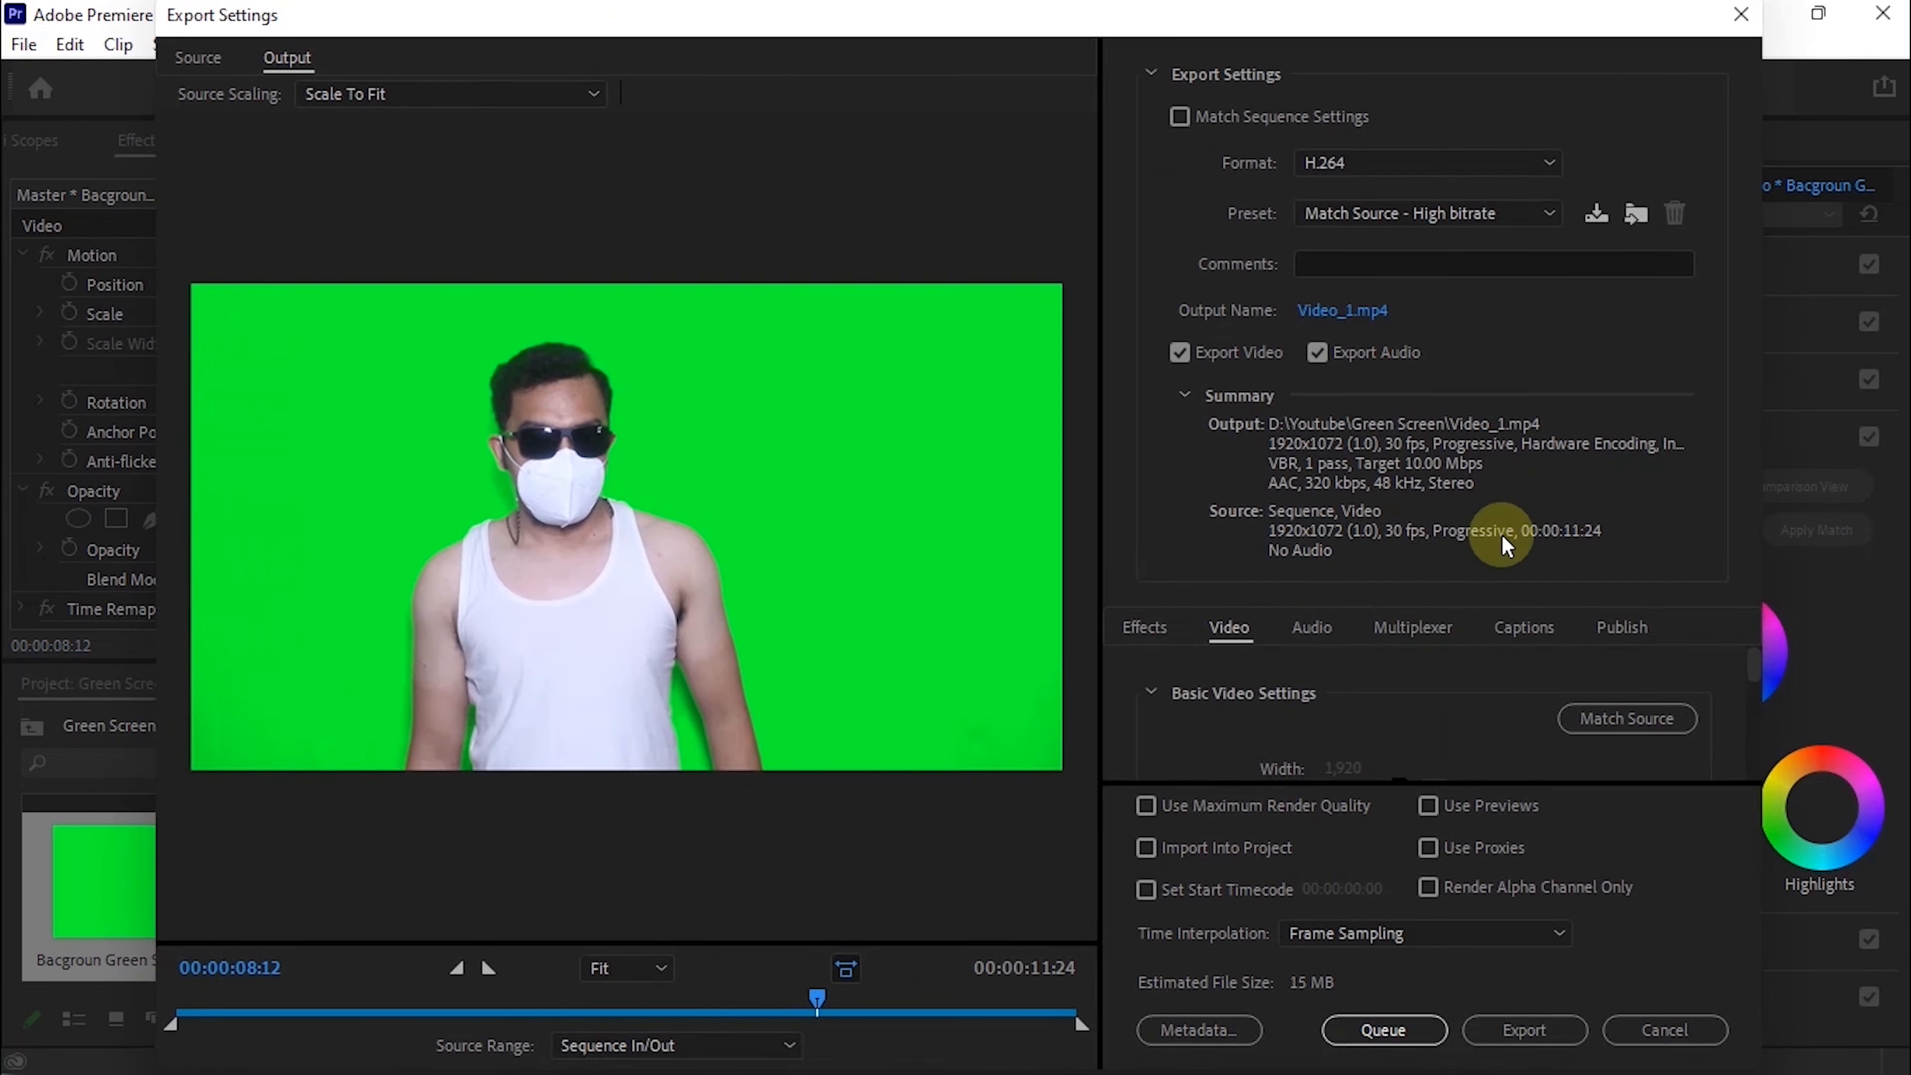
pyautogui.click(1378, 260)
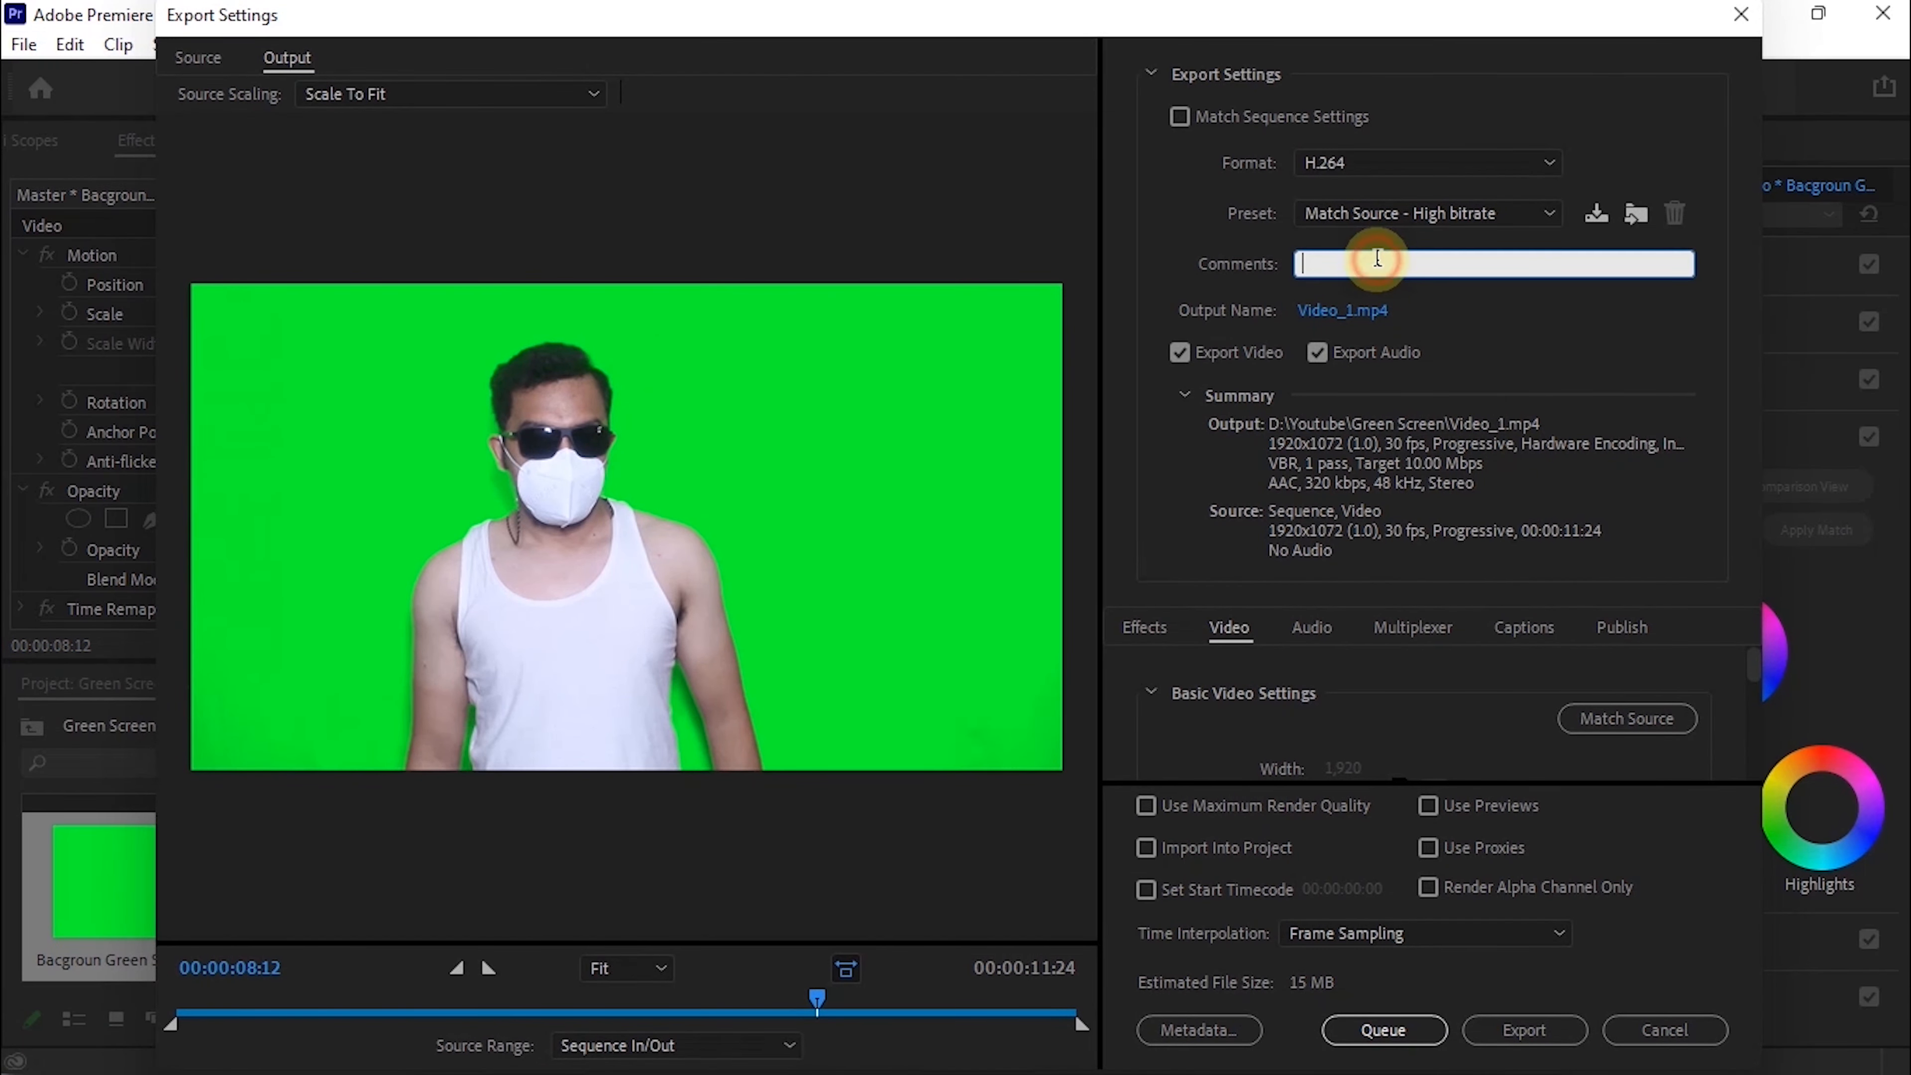
pyautogui.click(1361, 308)
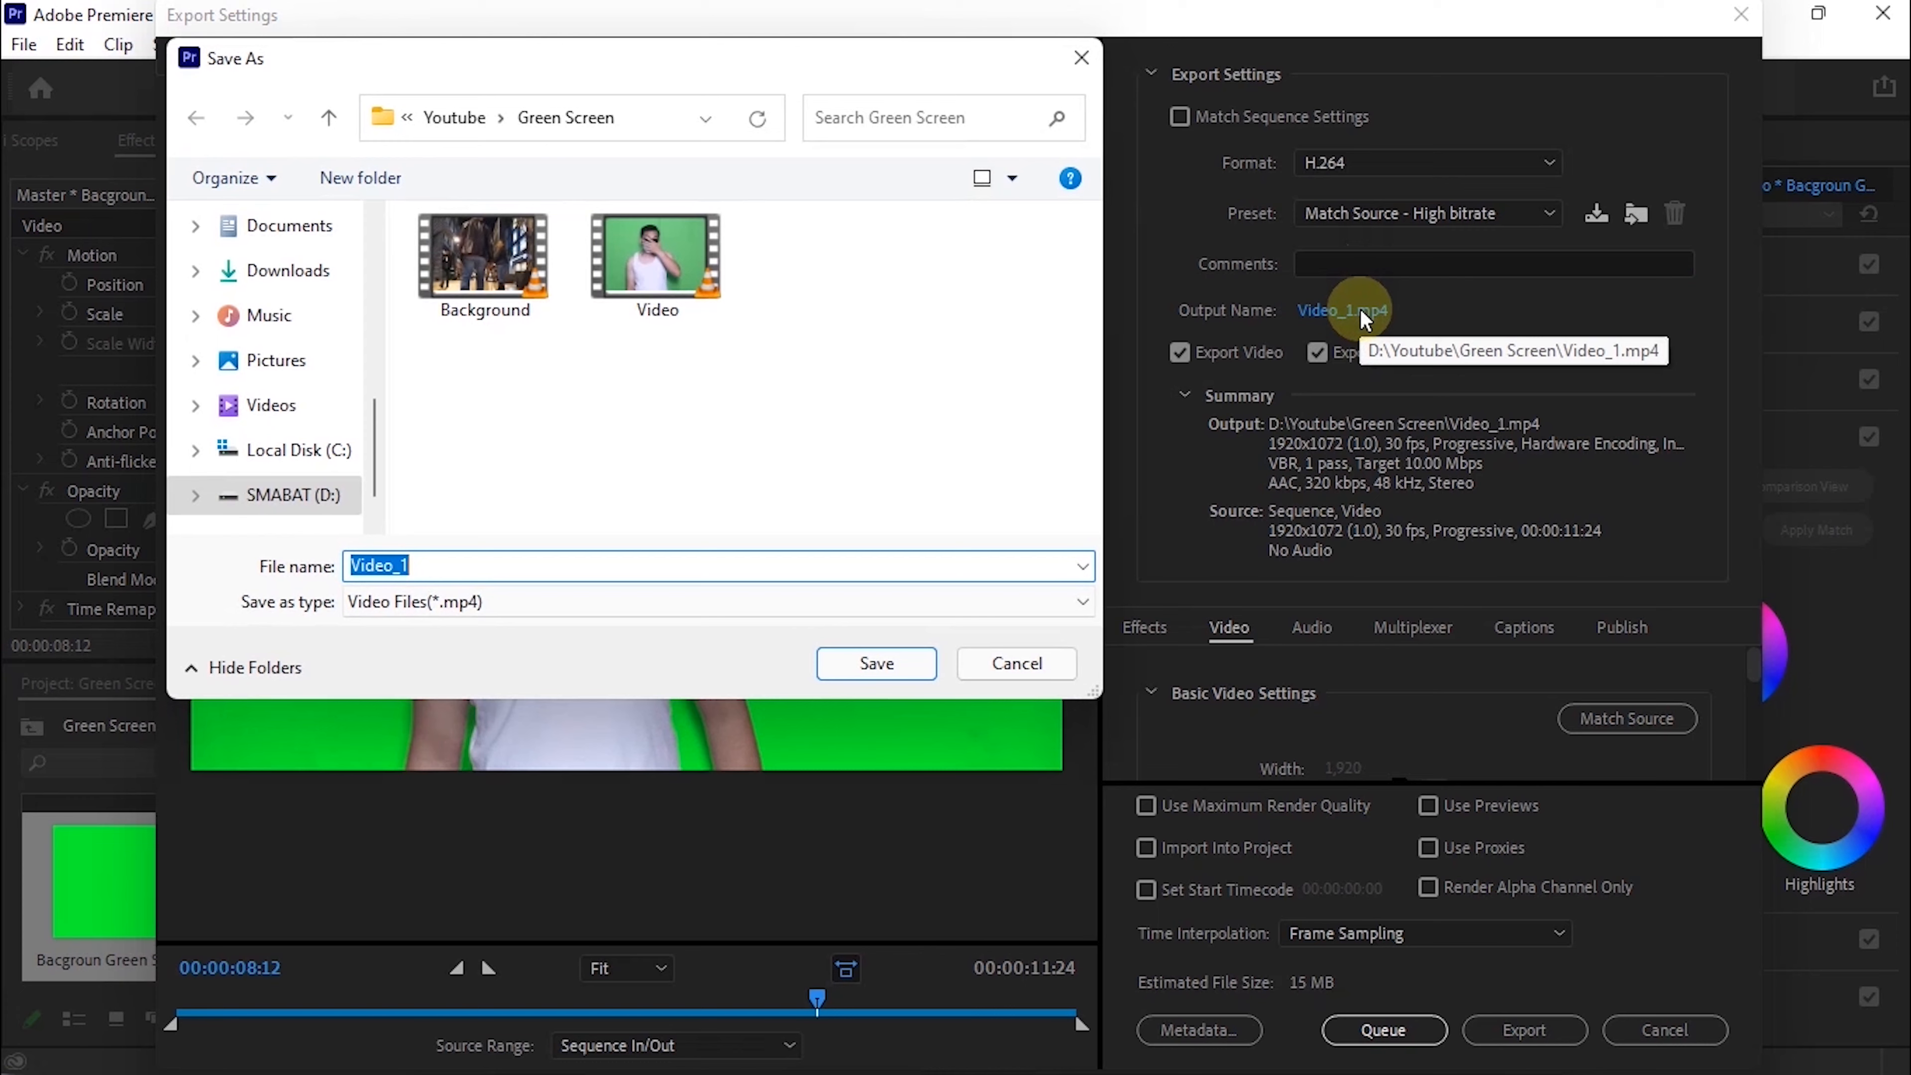
pyautogui.write('Vudei')
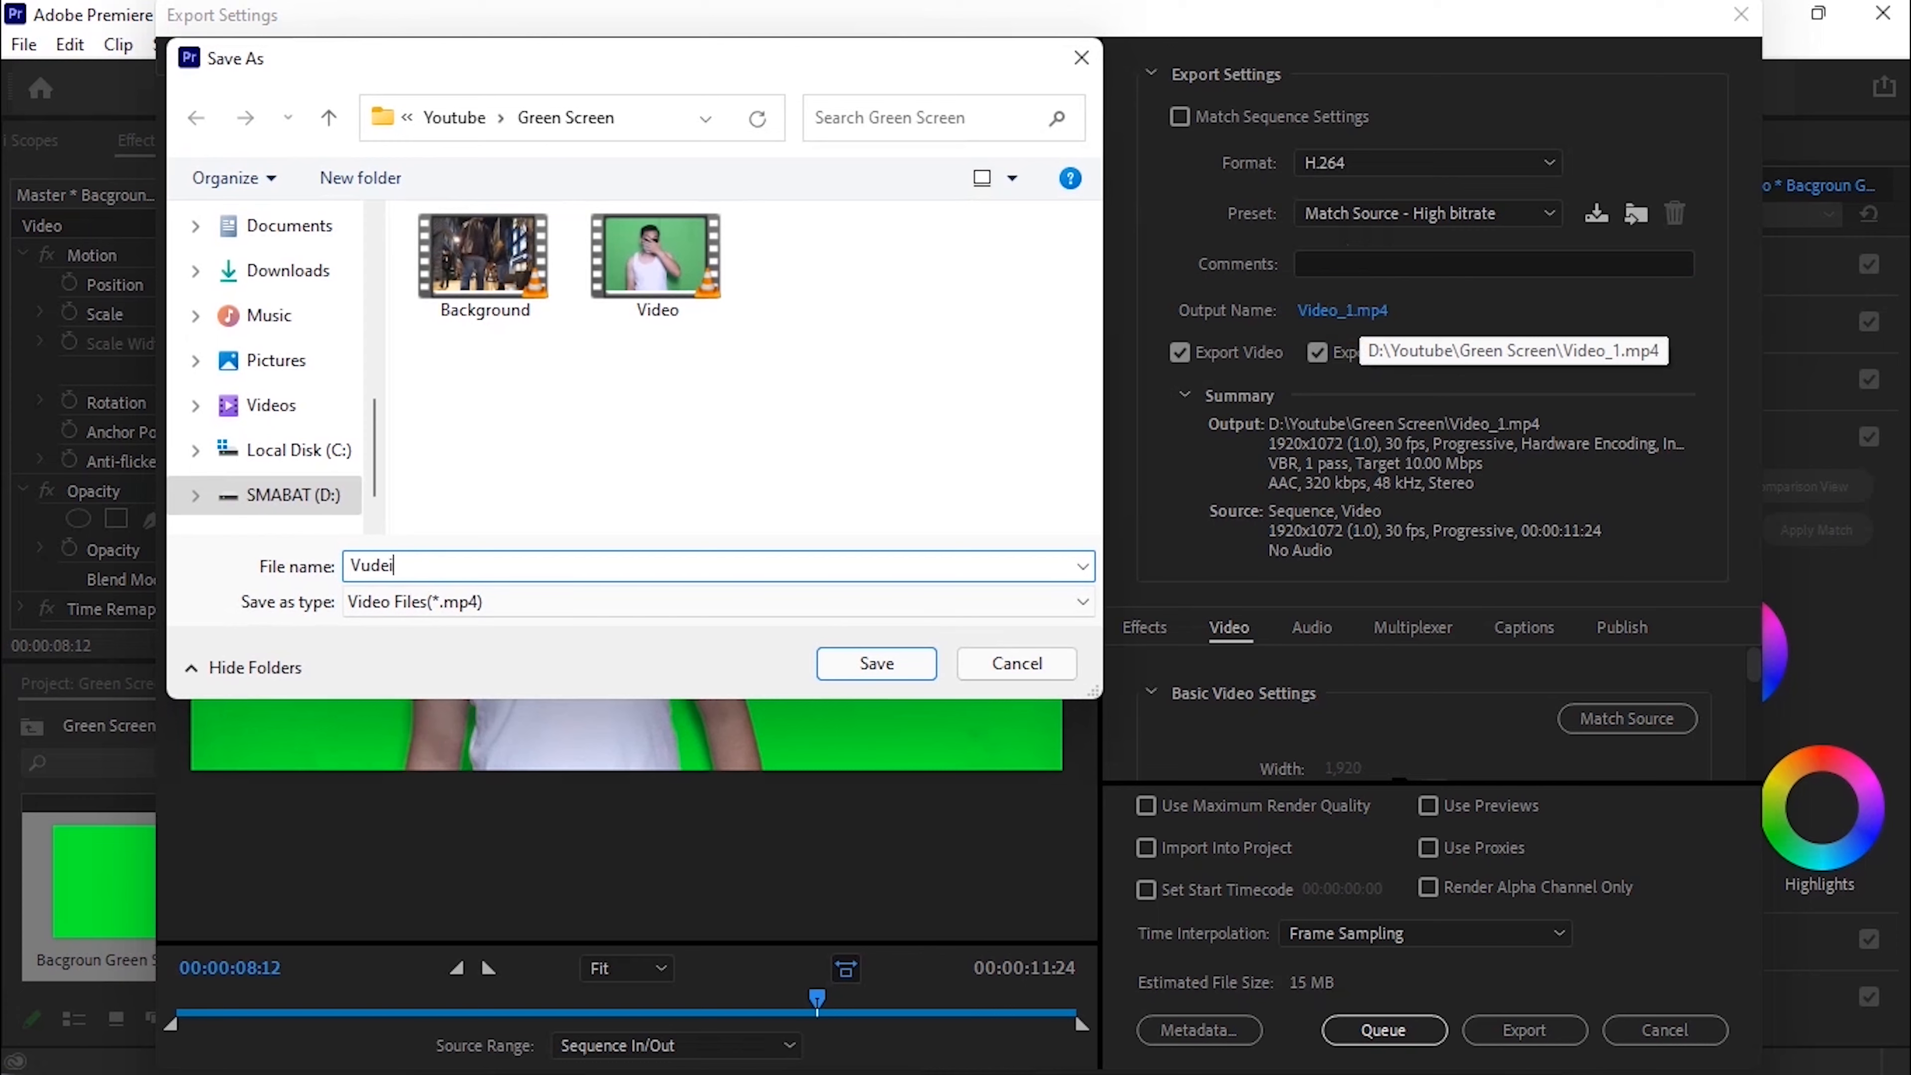
pyautogui.write(' green ')
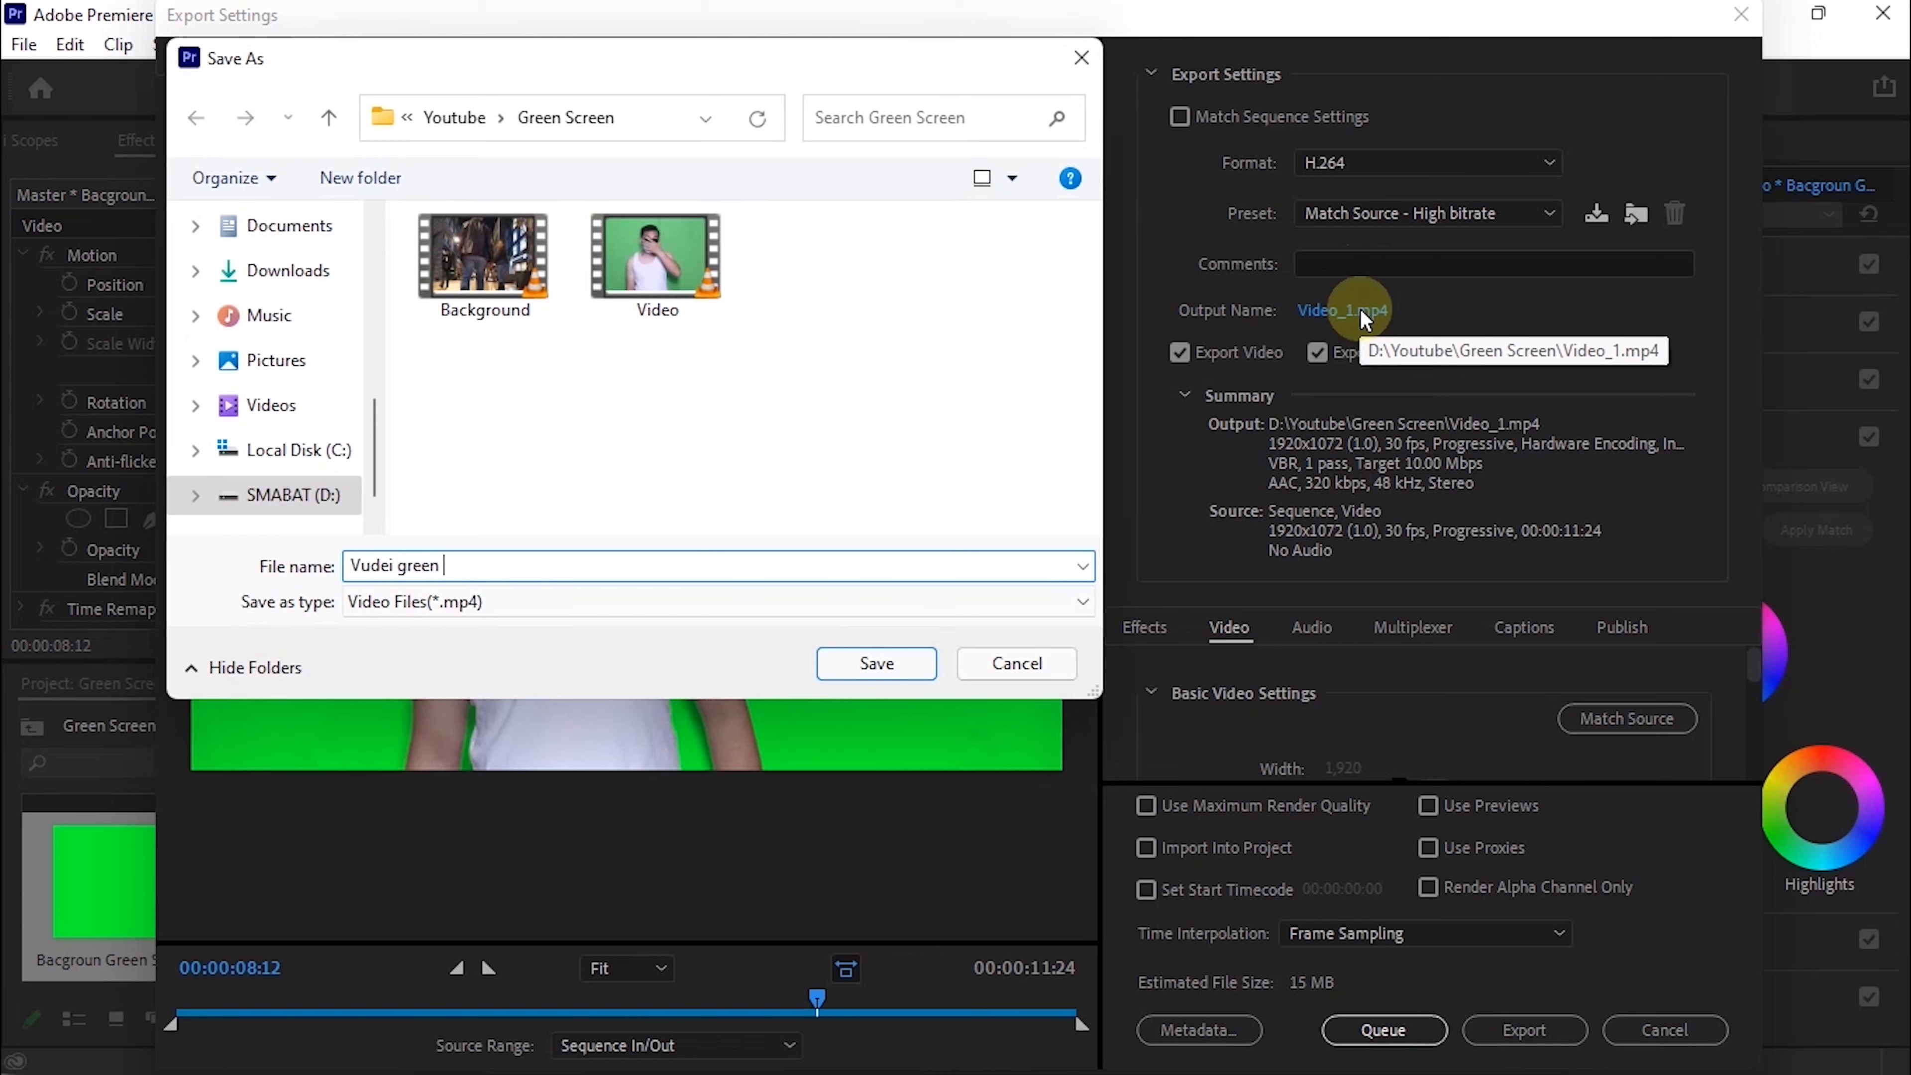
pyautogui.write('Screen')
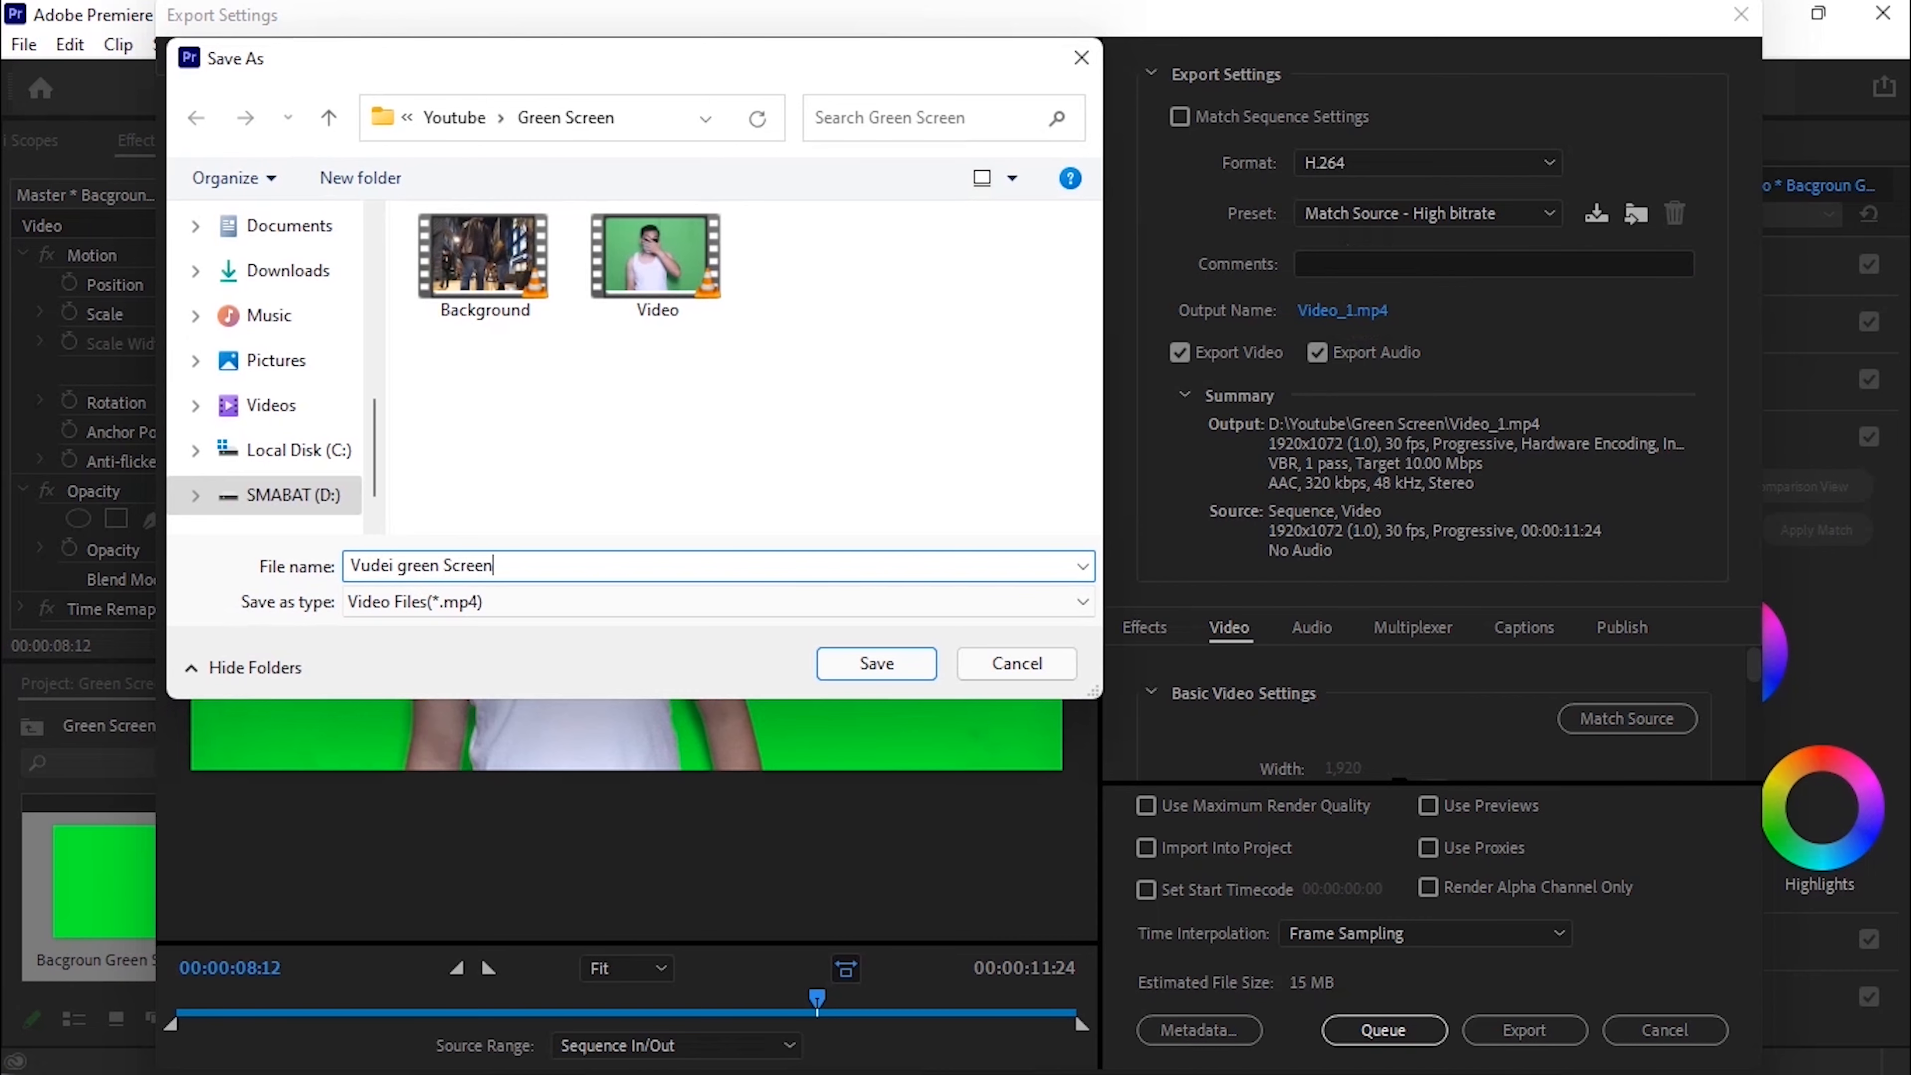
pyautogui.click(903, 653)
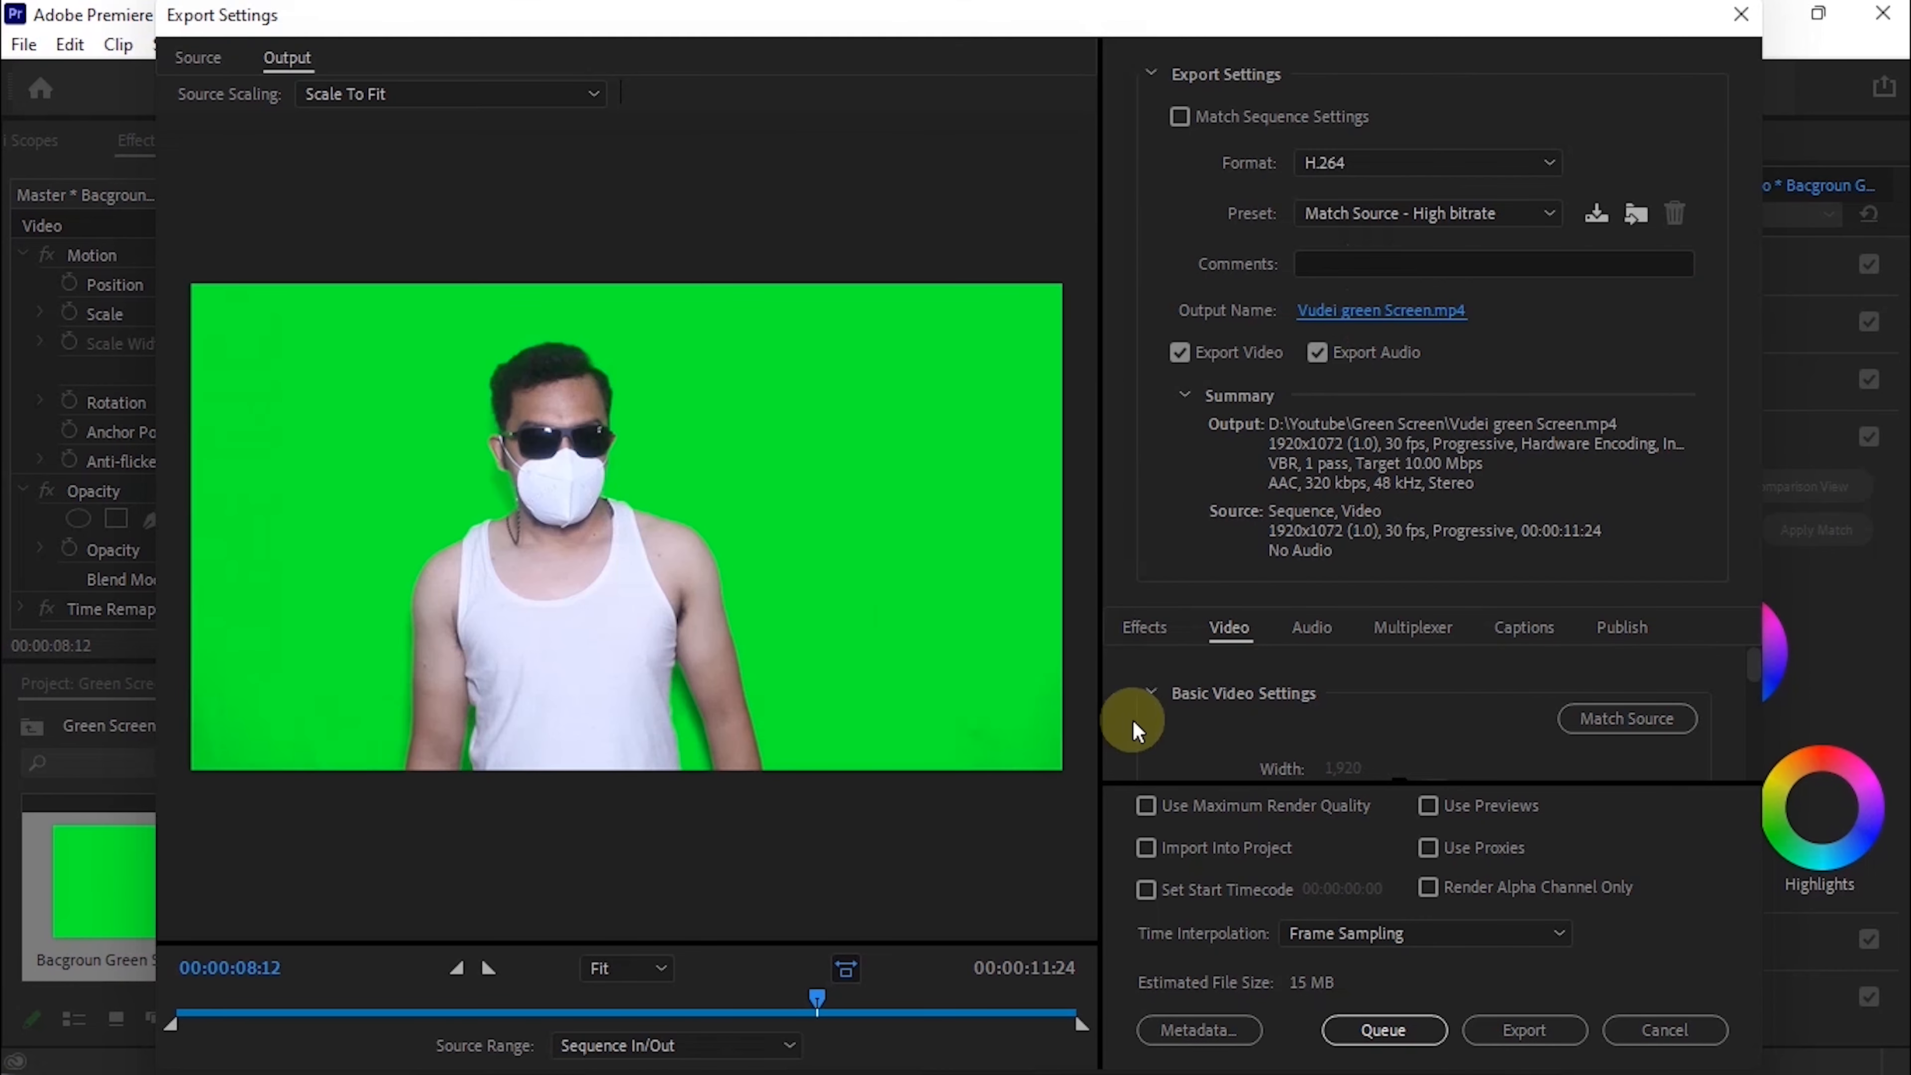
pyautogui.click(1526, 1022)
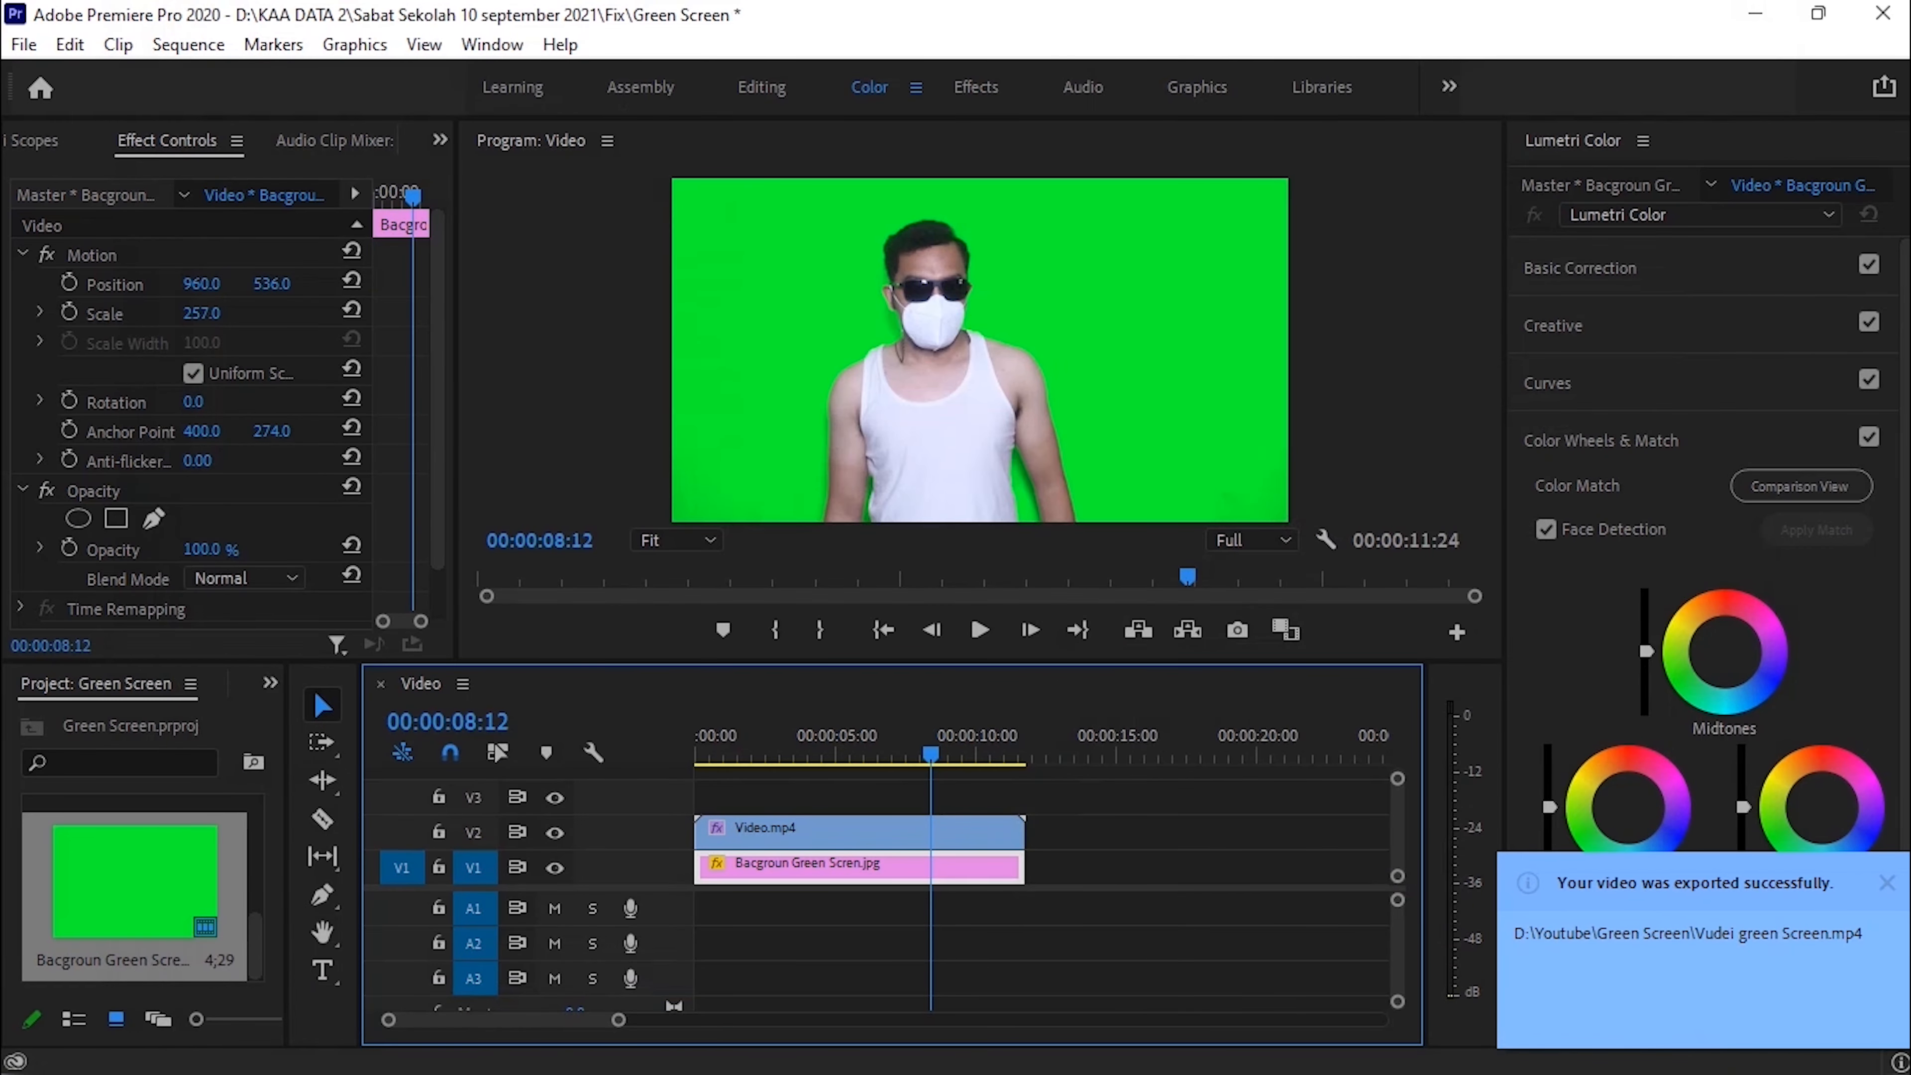
# Step: Switch to File Explorer to check the Green Screen folder for the exported video, and return to Premiere Pro
pyautogui.moveTo(657, 1062)
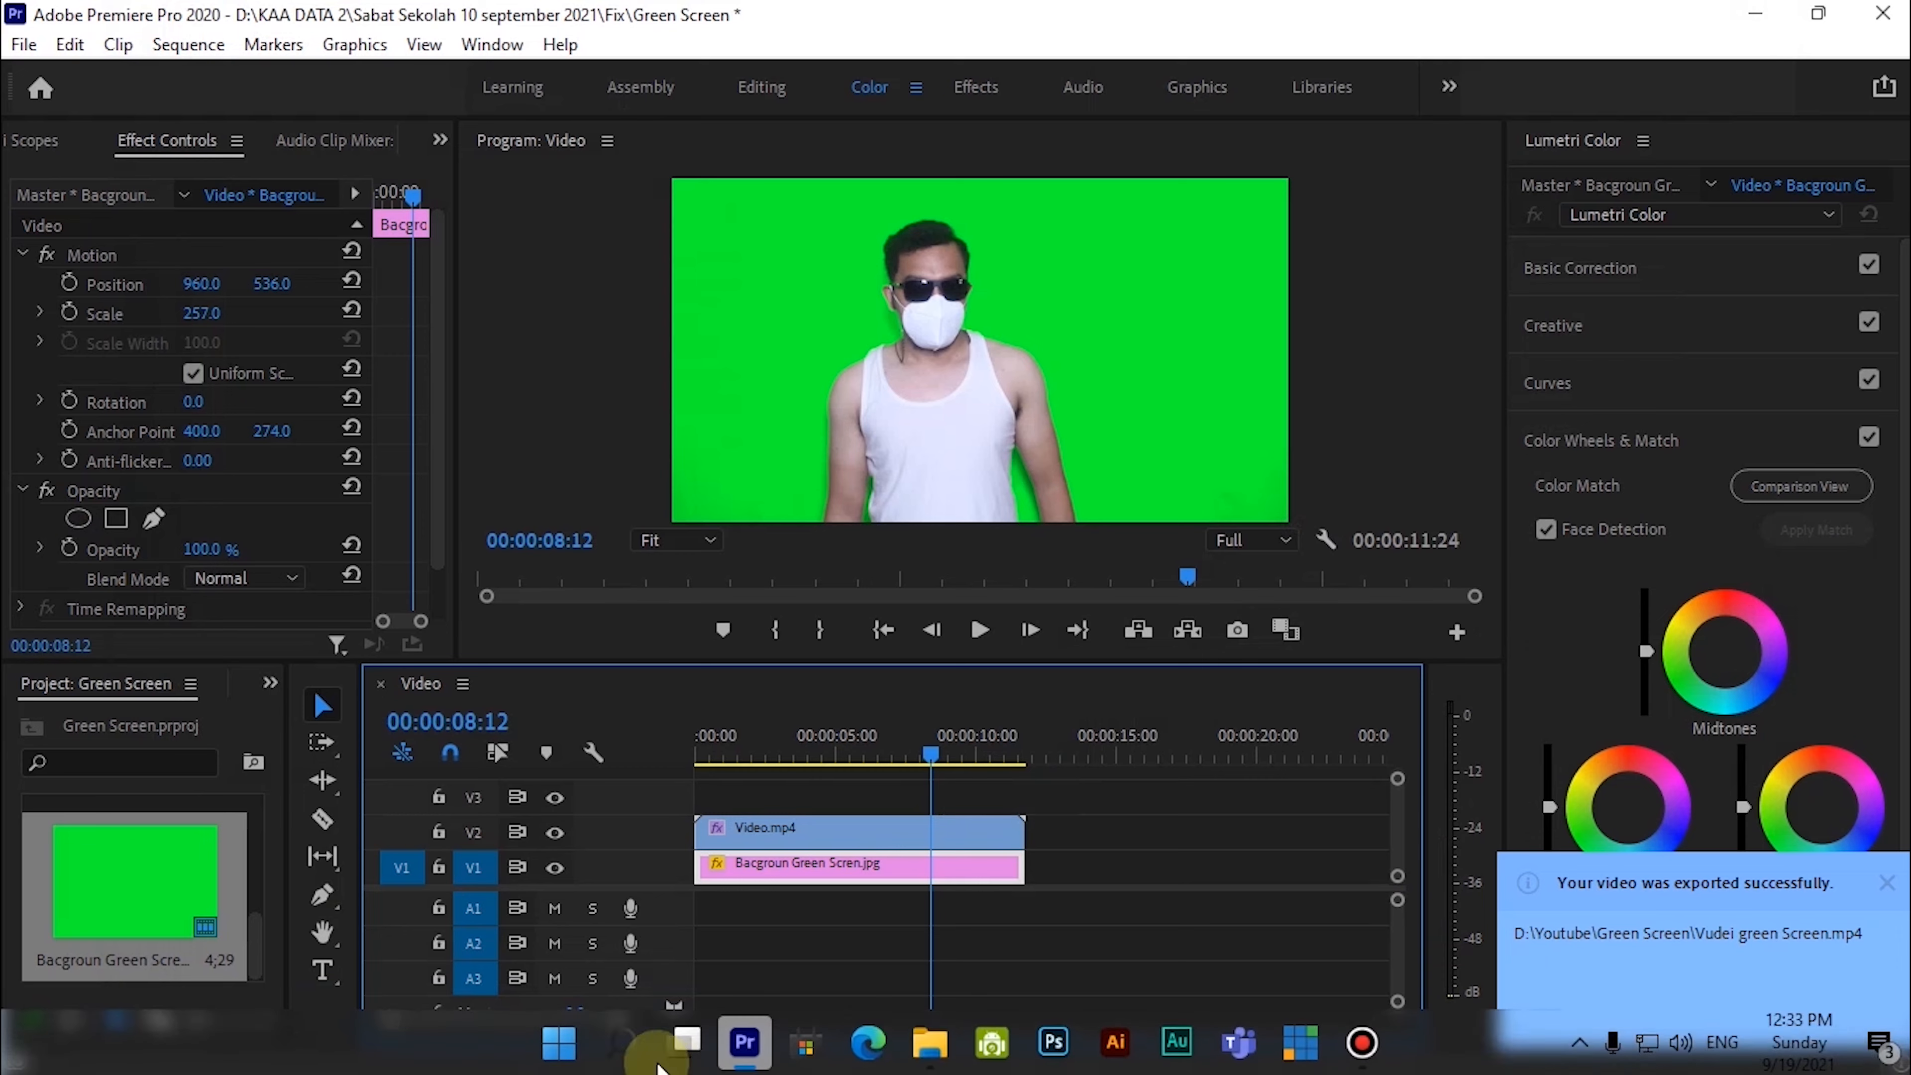
pyautogui.moveTo(931, 1057)
pyautogui.click(682, 897)
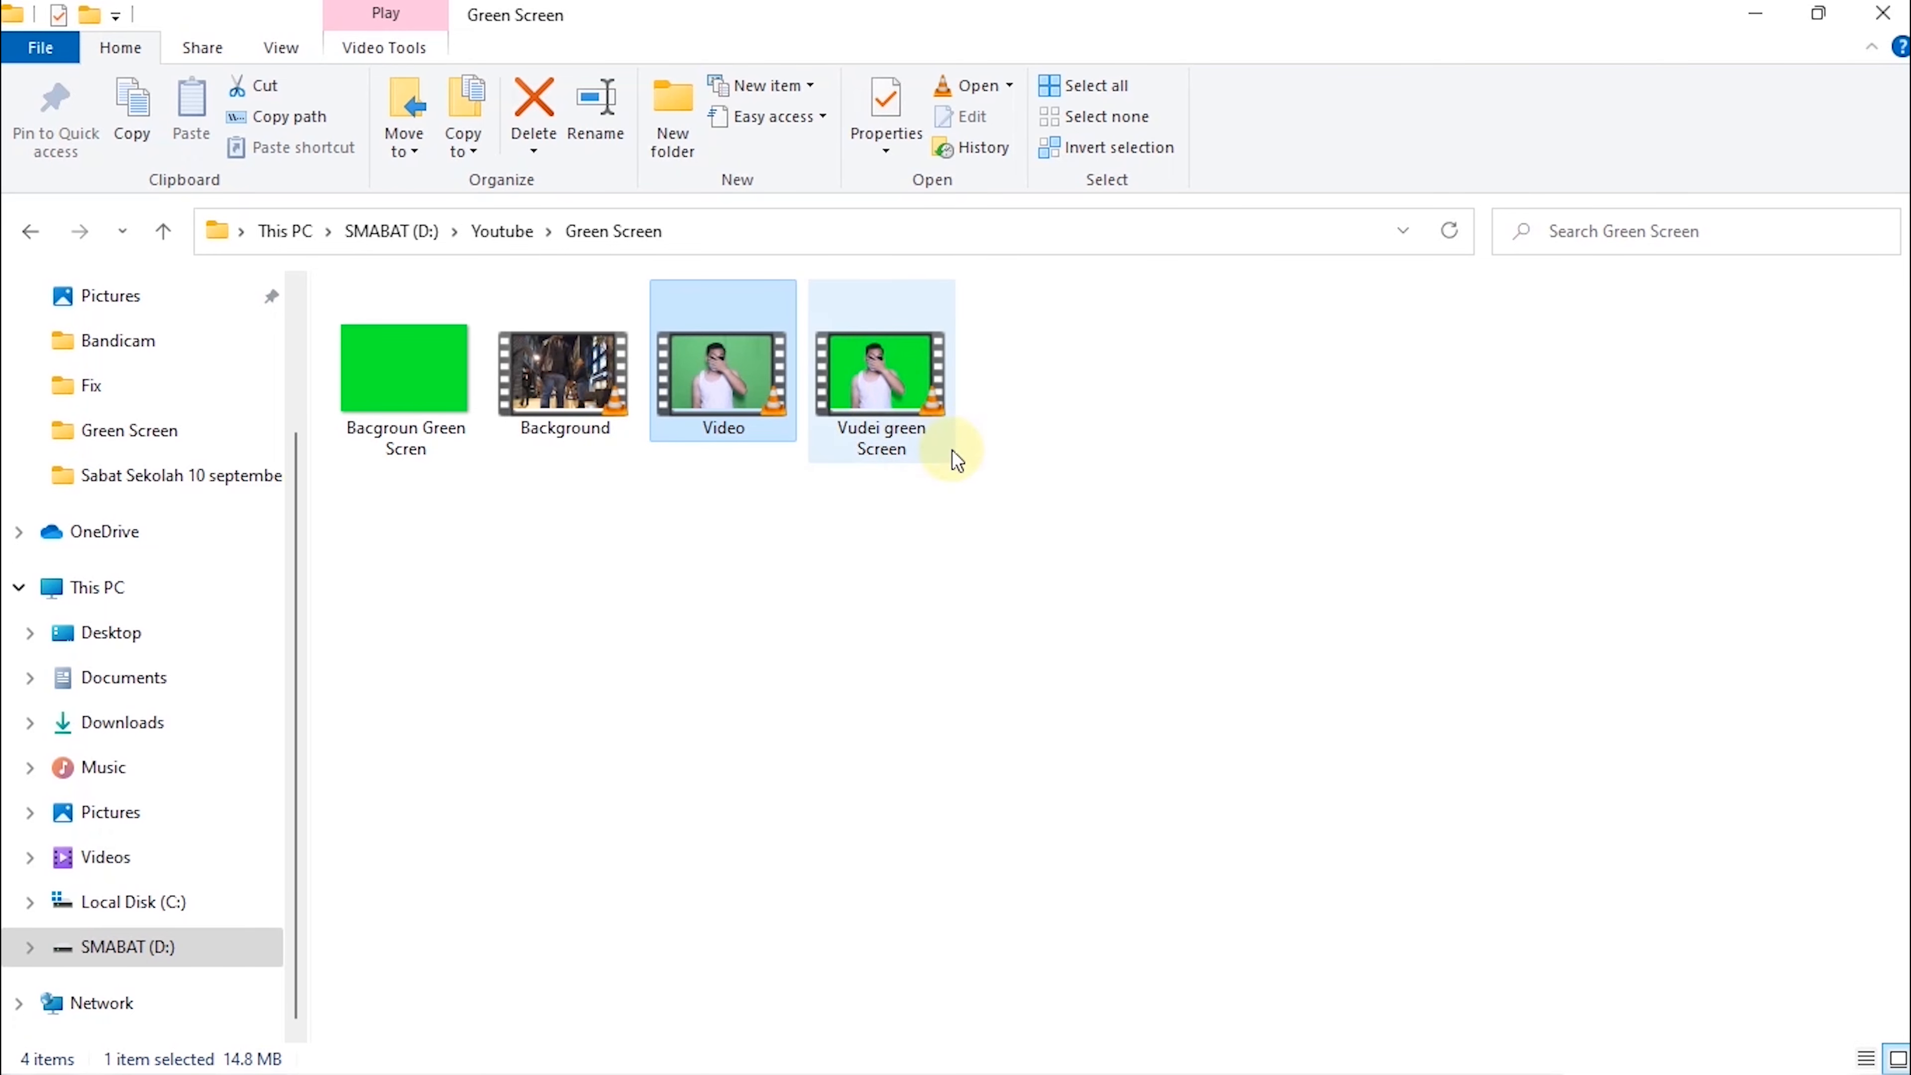
pyautogui.click(1754, 14)
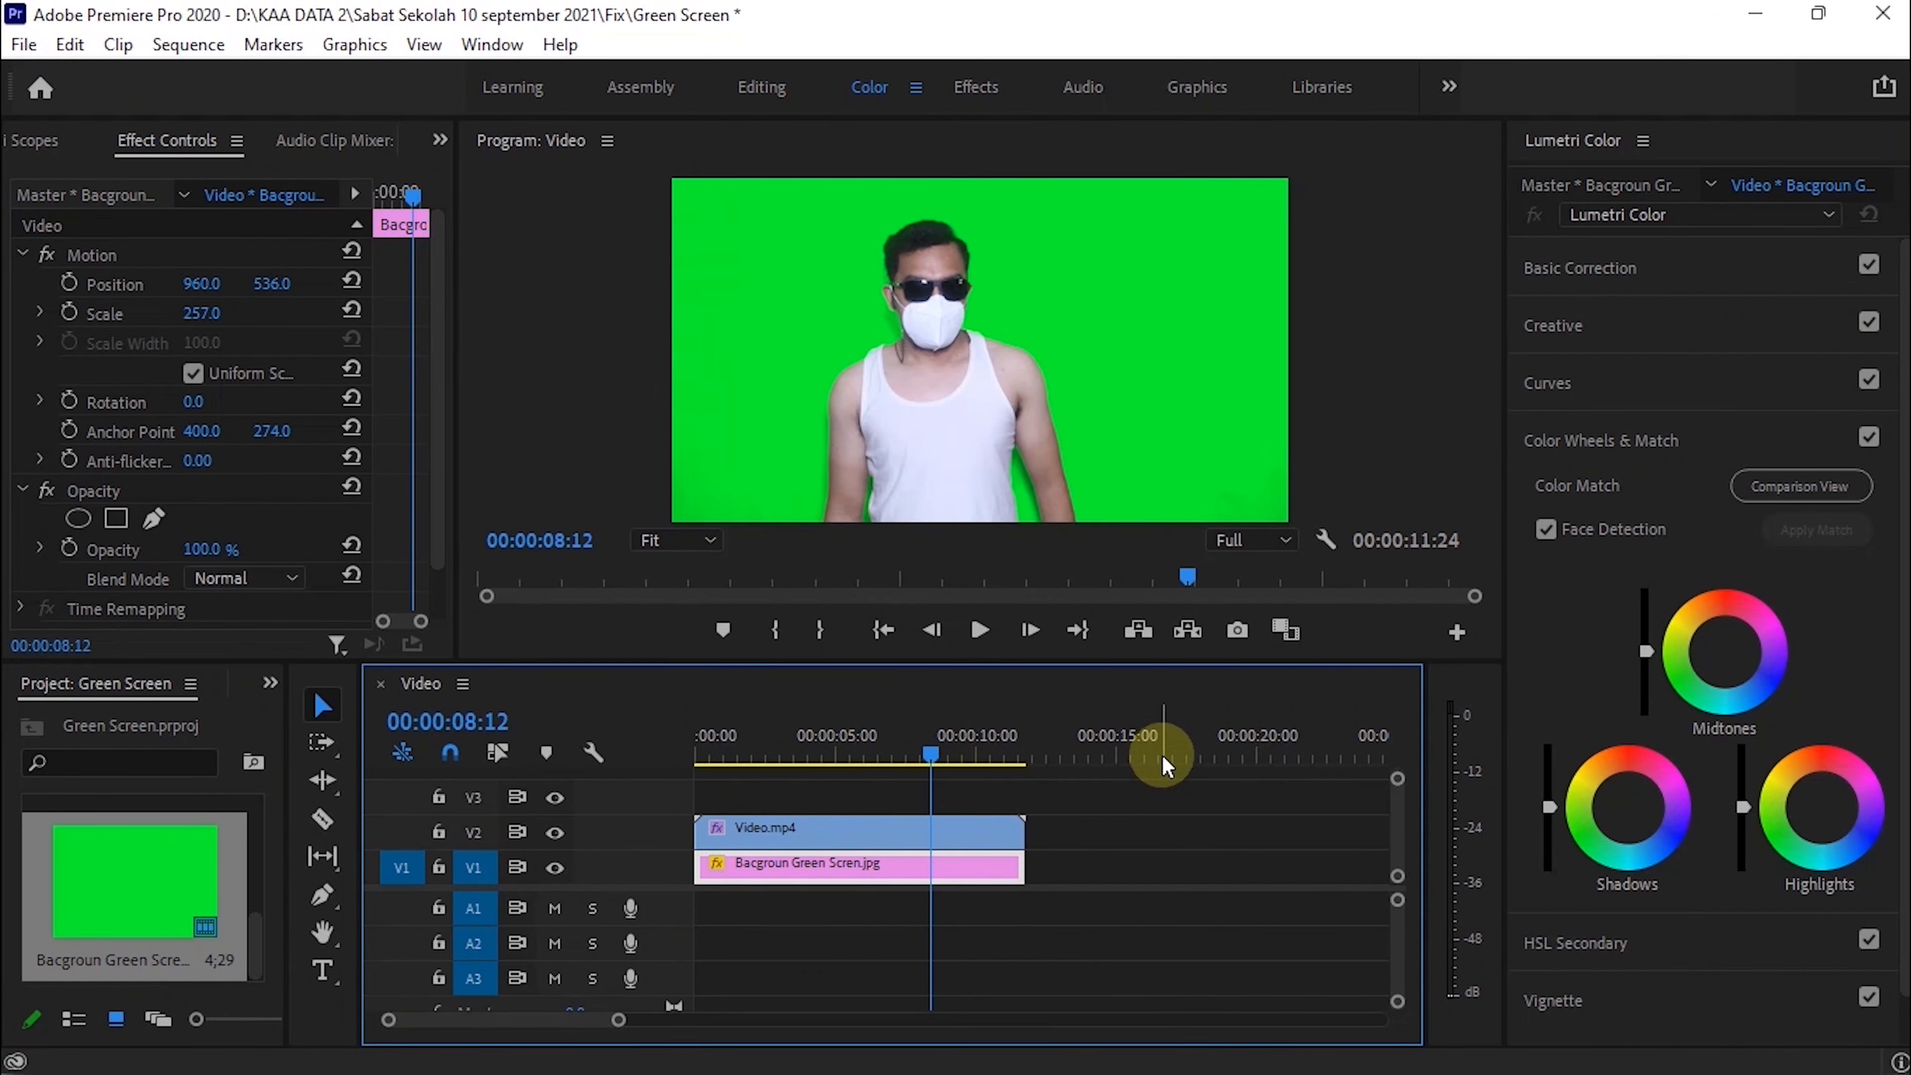
# Step: Save the project under the name Green Screen in the D:\Youtube\Green Screen folder
pyautogui.click(22, 44)
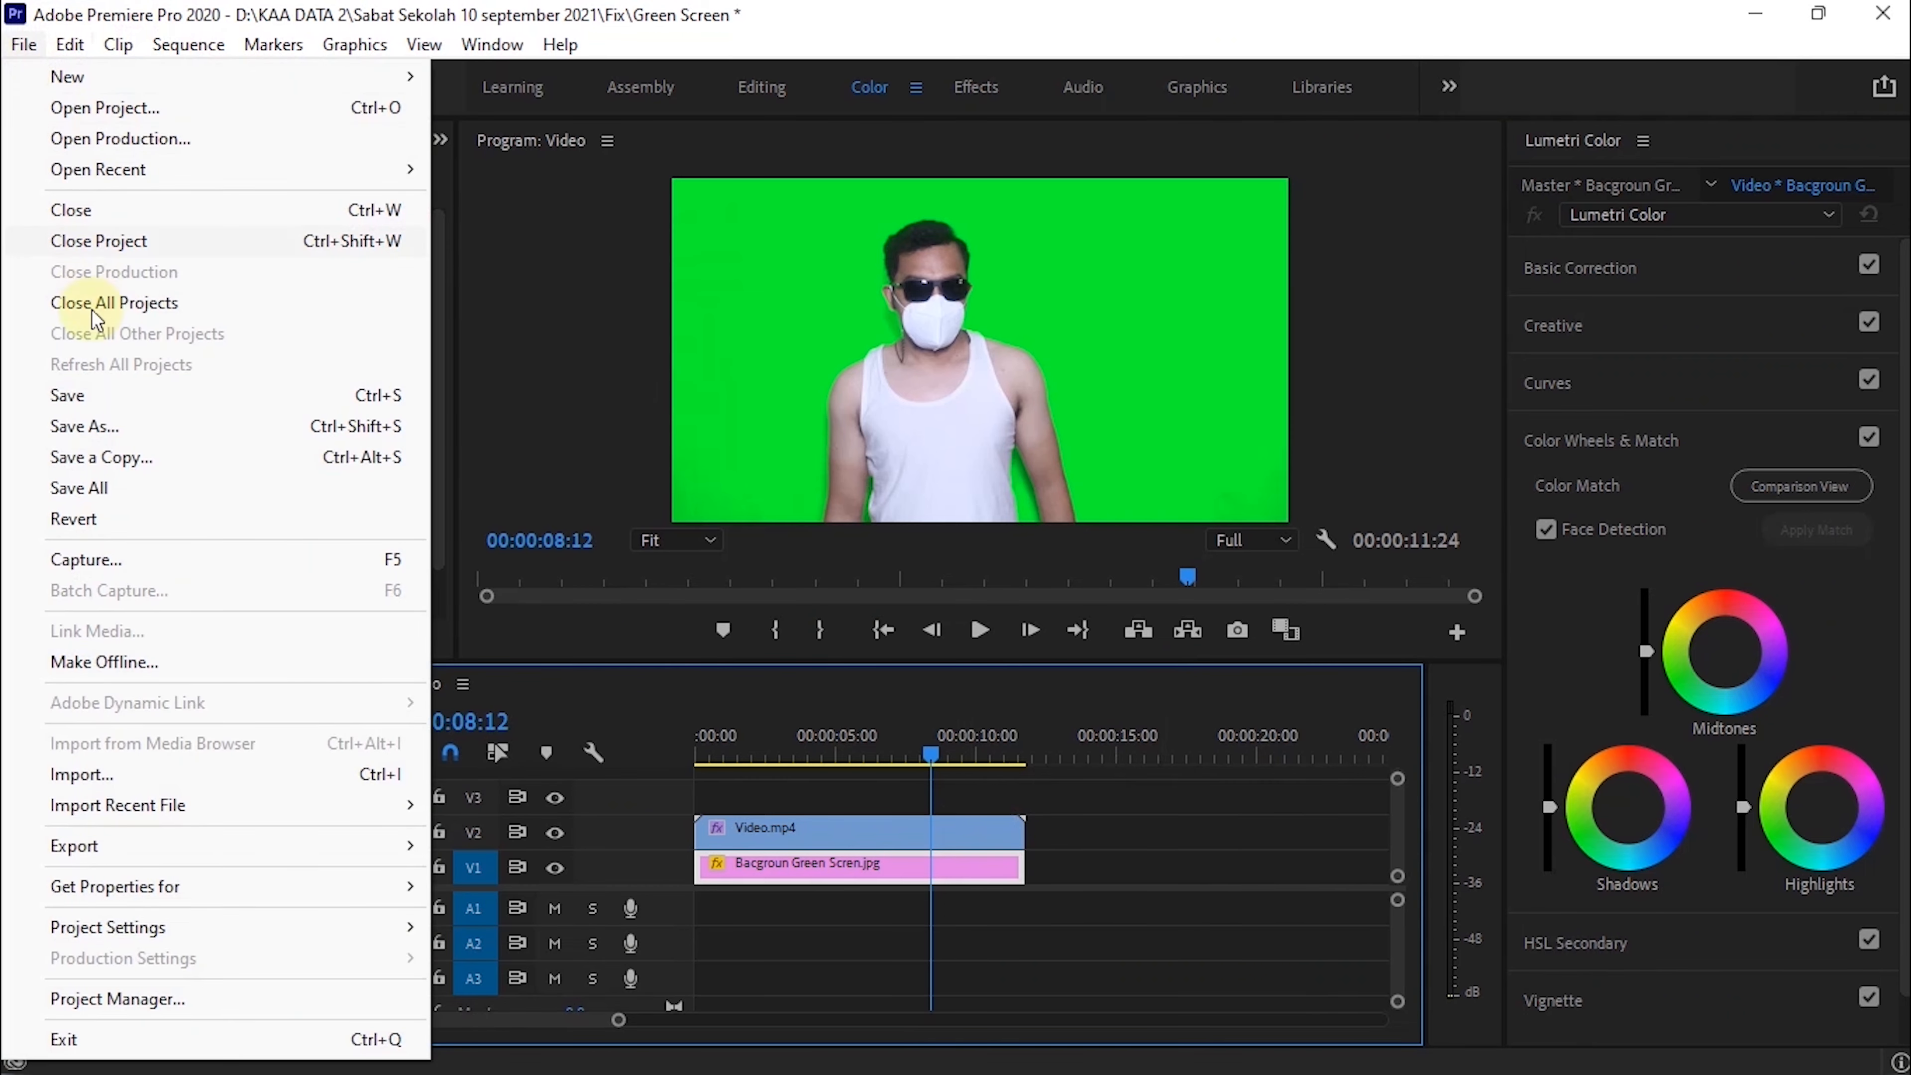
pyautogui.click(102, 426)
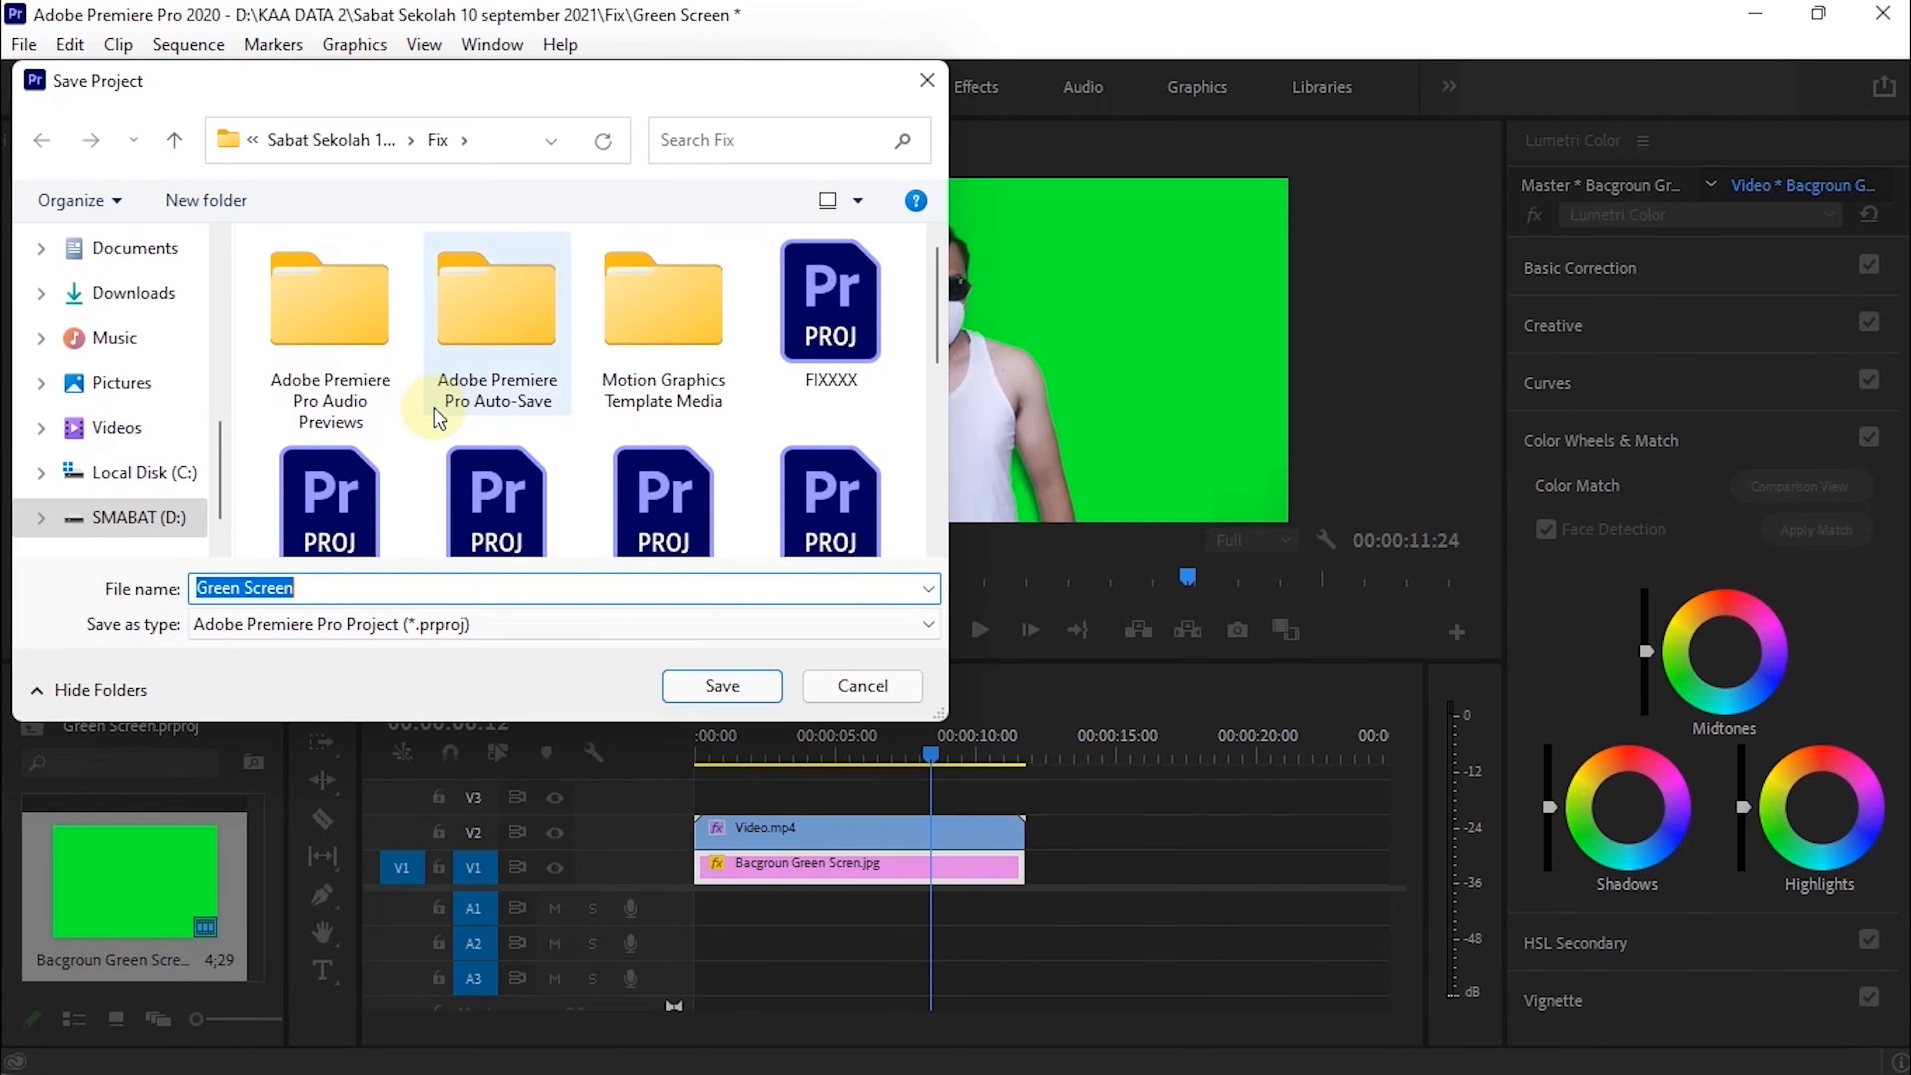
pyautogui.scroll(-3, 408, 416)
pyautogui.click(128, 518)
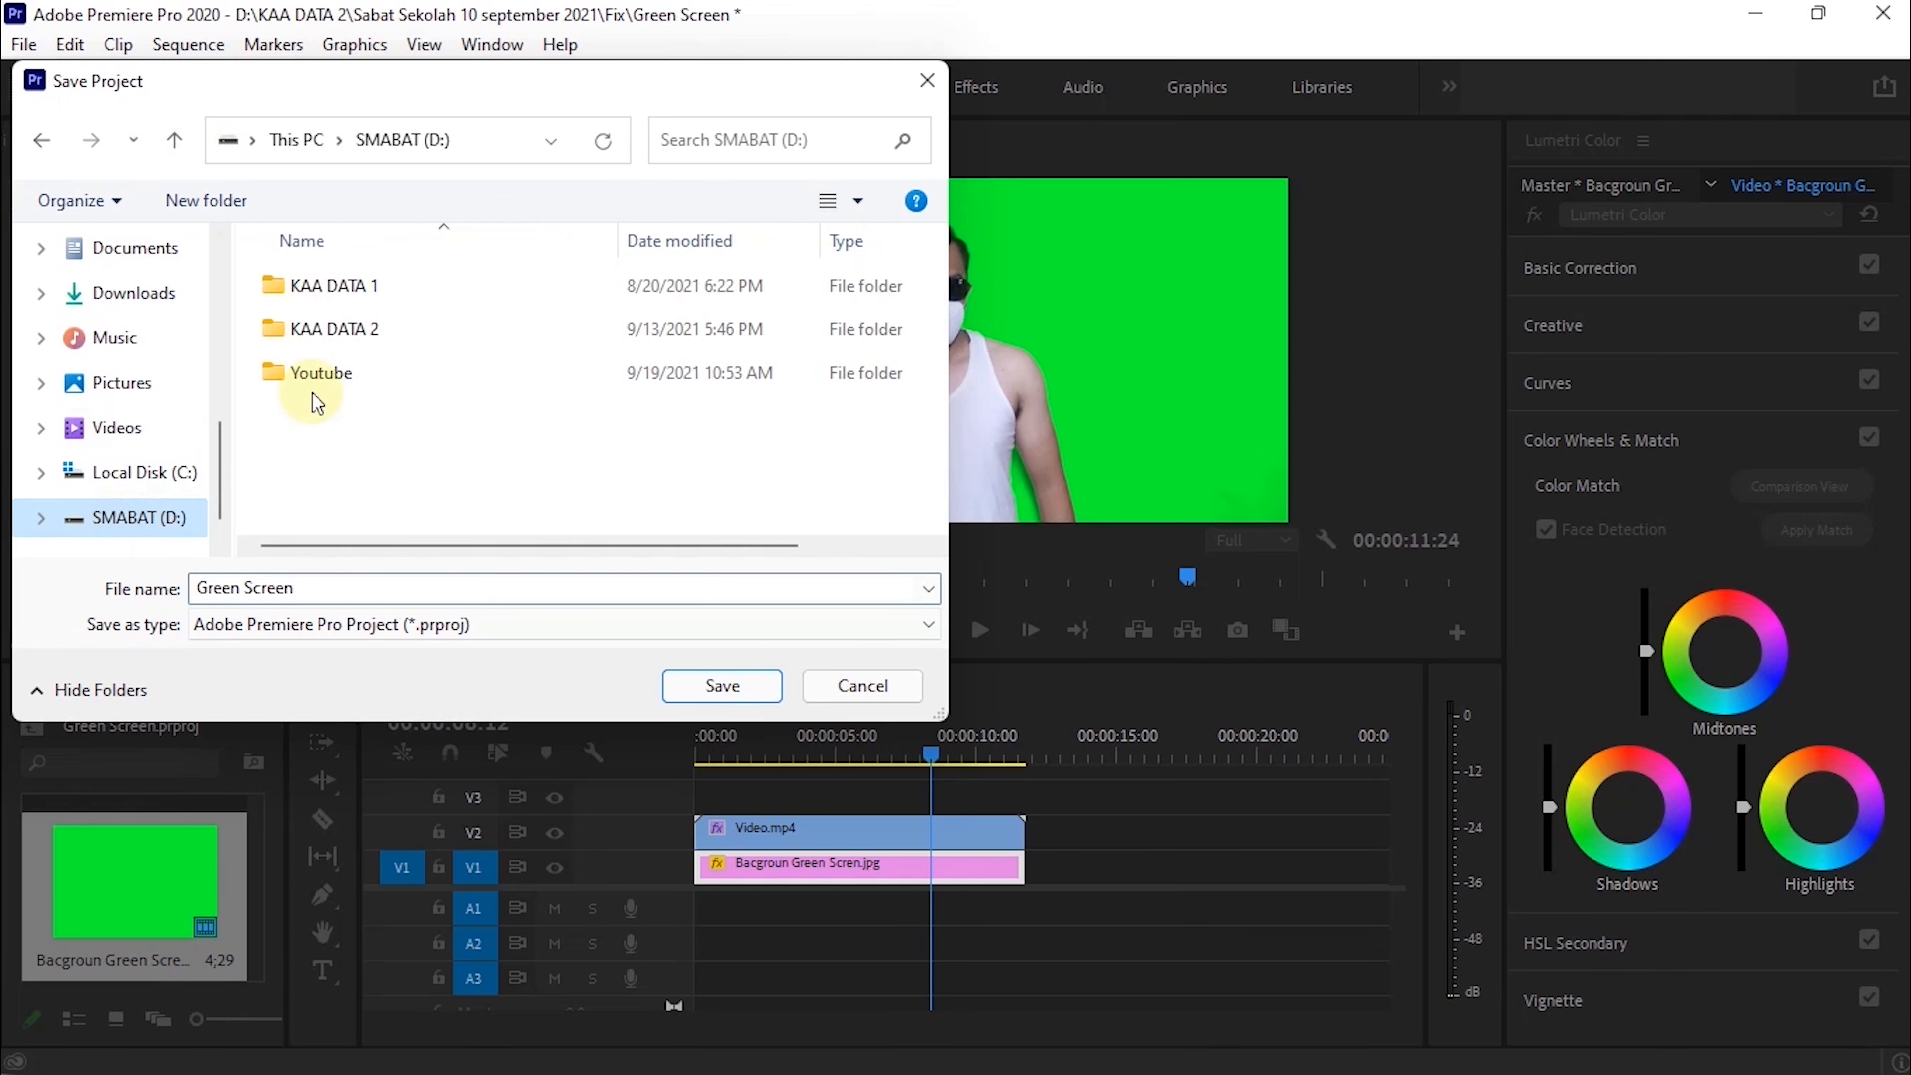
pyautogui.doubleClick(329, 381)
pyautogui.doubleClick(682, 329)
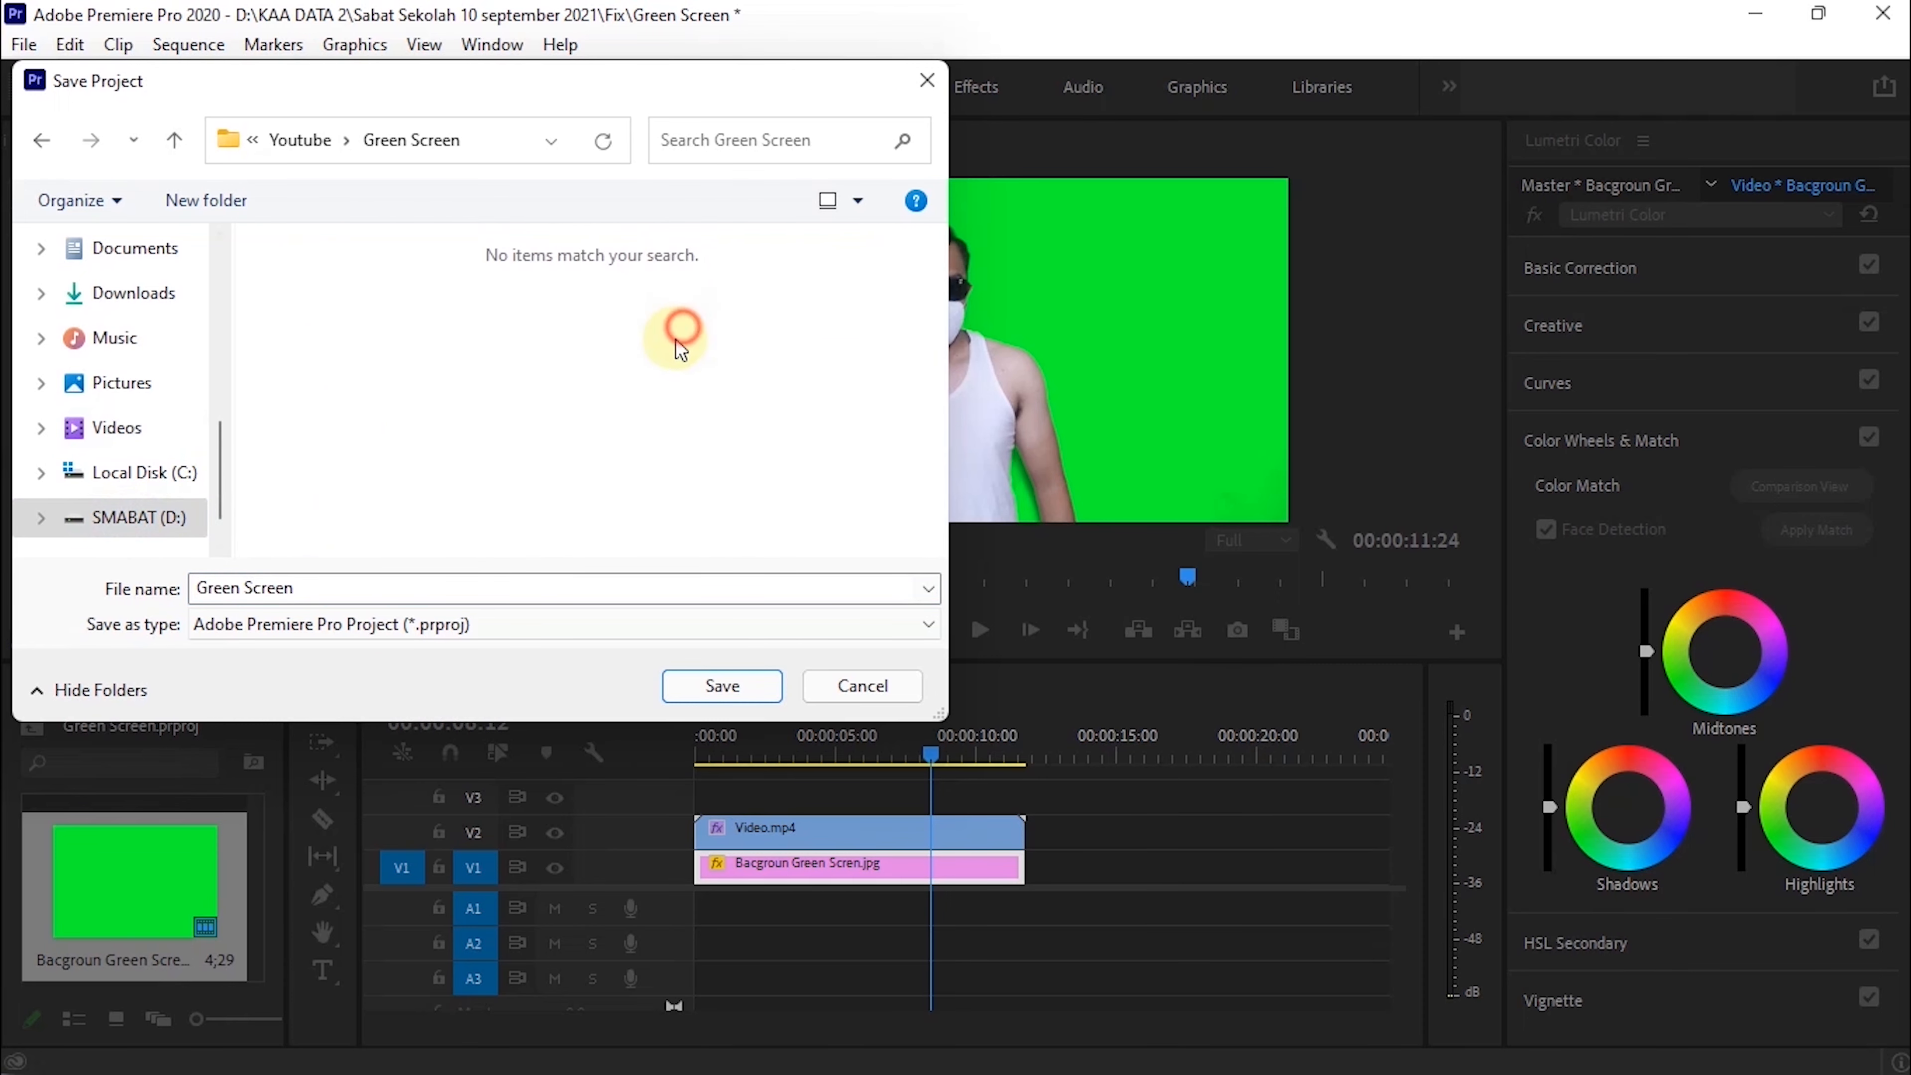
pyautogui.click(710, 687)
# Step: Delete both clips from the Video sequence and return the playhead to 00:00:00:00
pyautogui.moveTo(1114, 794); pyautogui.dragTo(996, 917)
pyautogui.press('Delete')
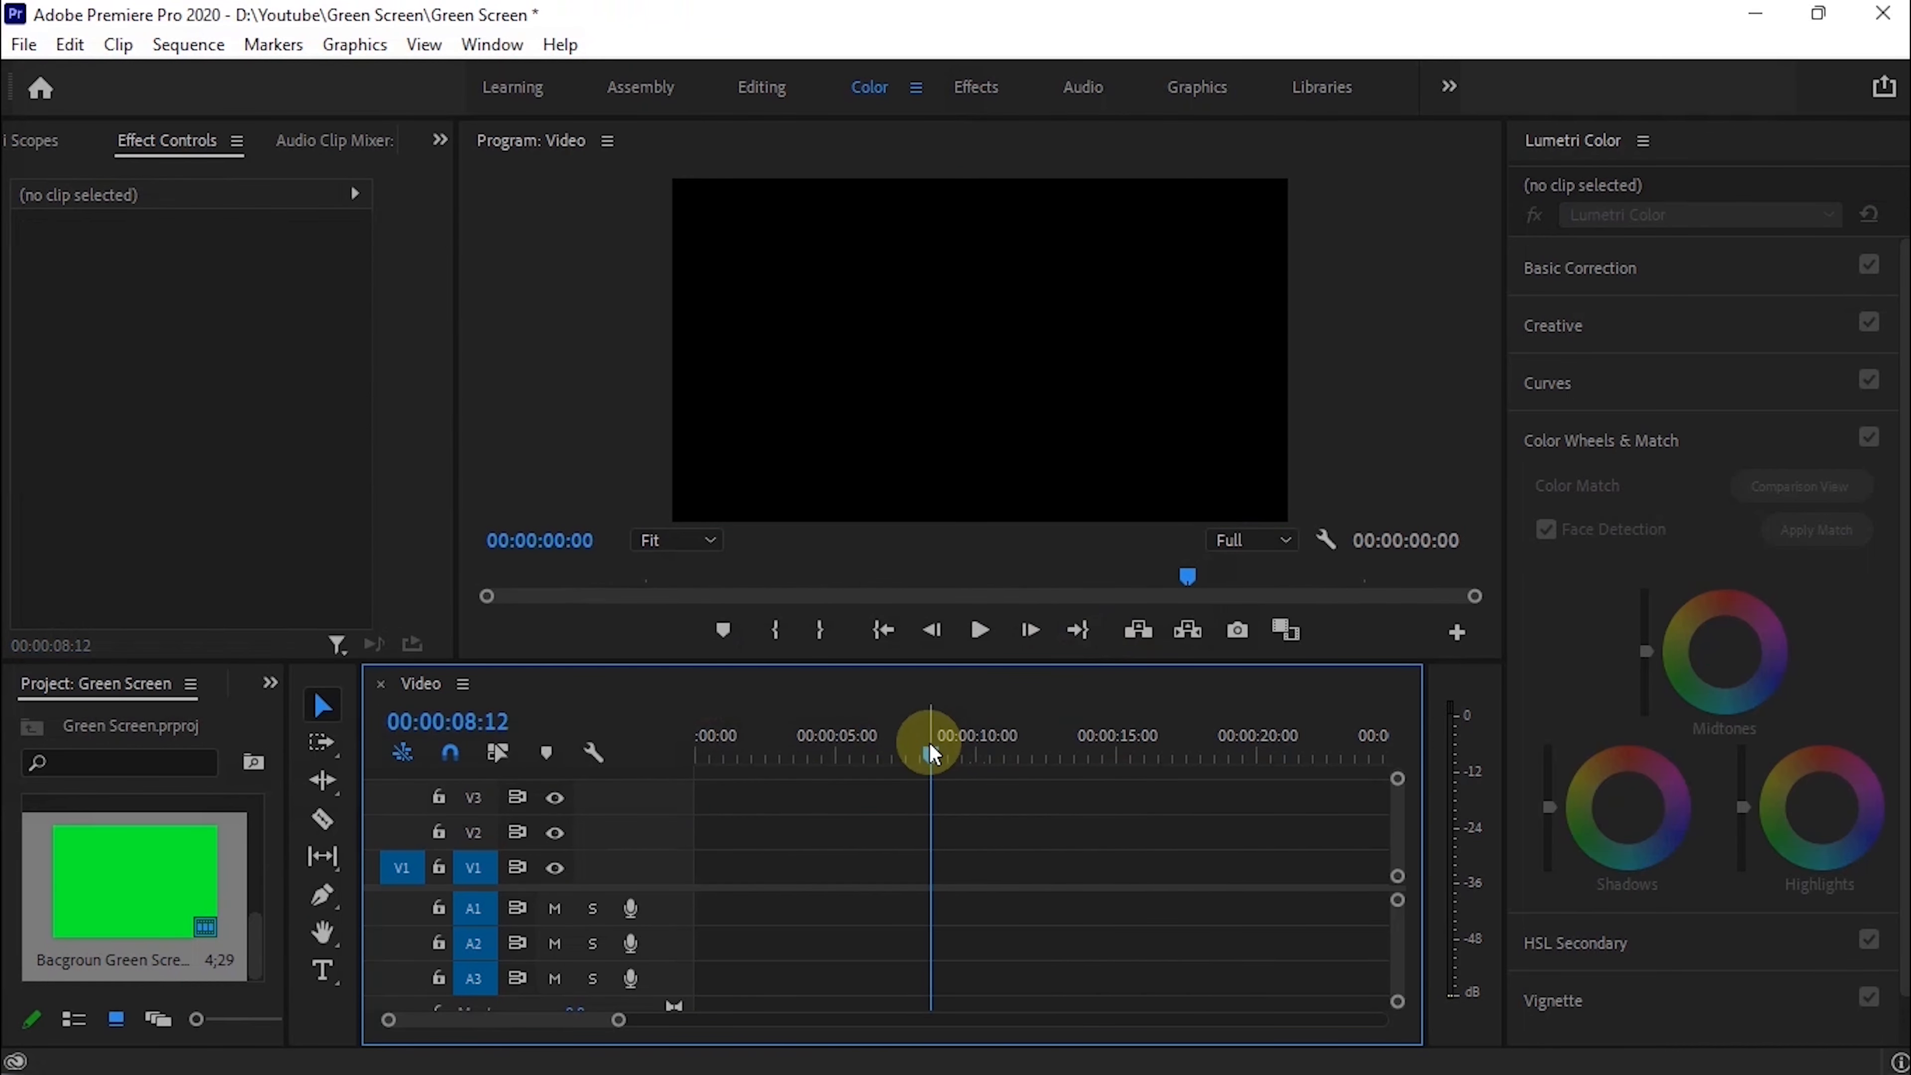
pyautogui.moveTo(932, 753); pyautogui.dragTo(696, 753)
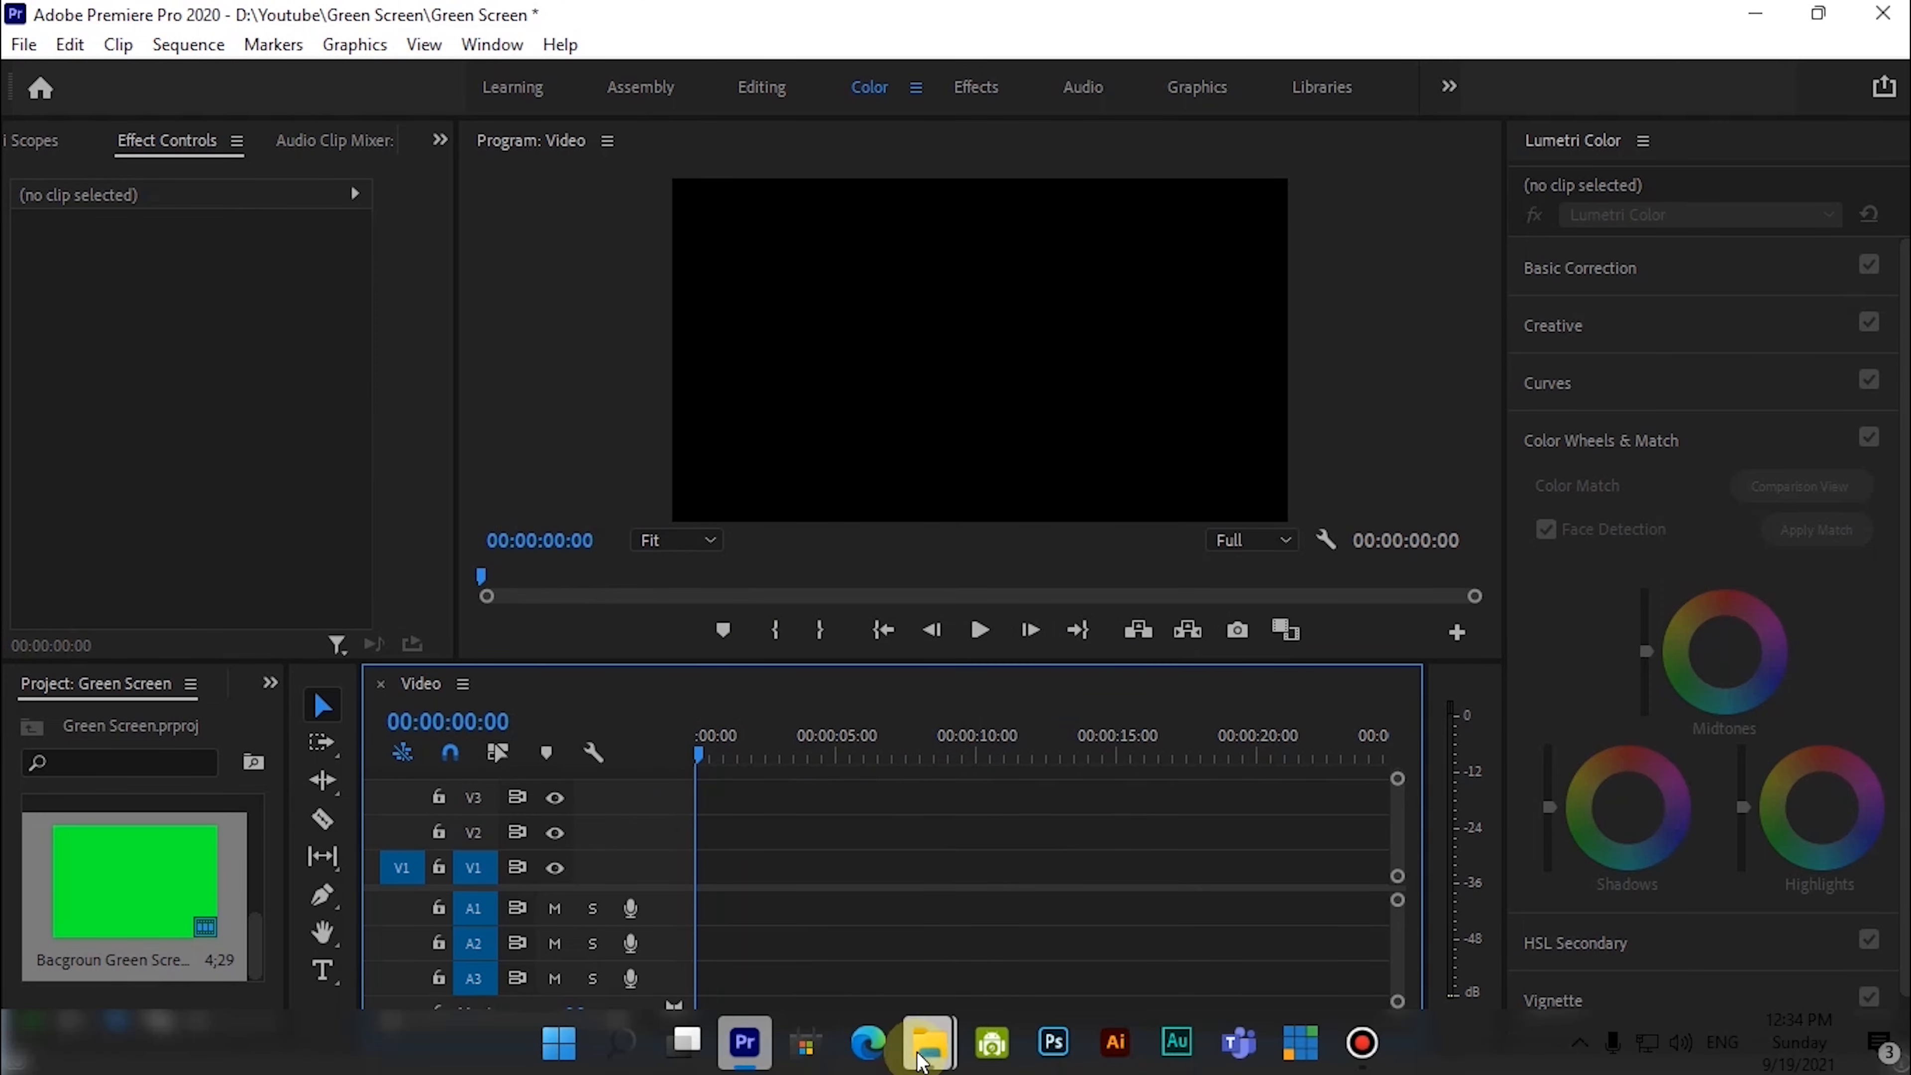
# Step: Switch to File Explorer to locate the exported Vudei green Screen video in the Green Screen folder, and return to Premiere Pro
pyautogui.moveTo(931, 1039)
pyautogui.click(631, 909)
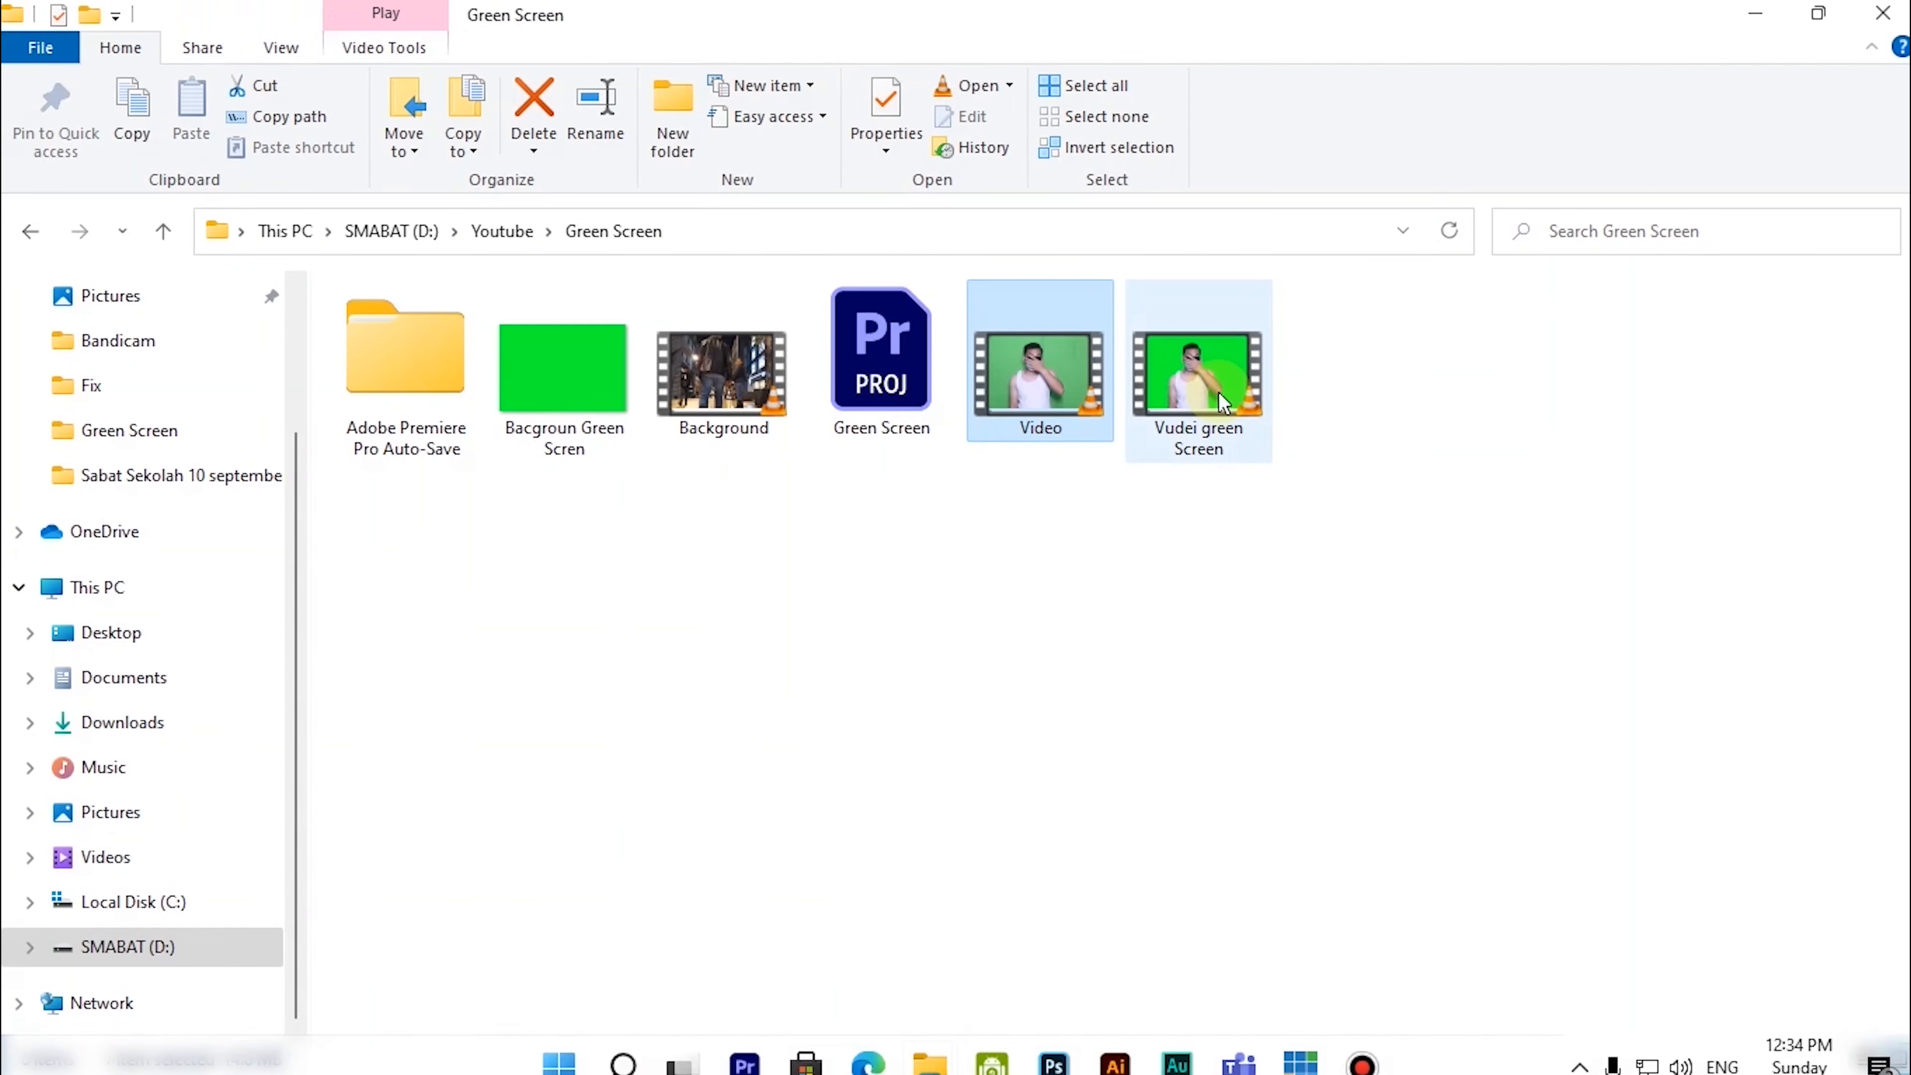
pyautogui.click(1313, 329)
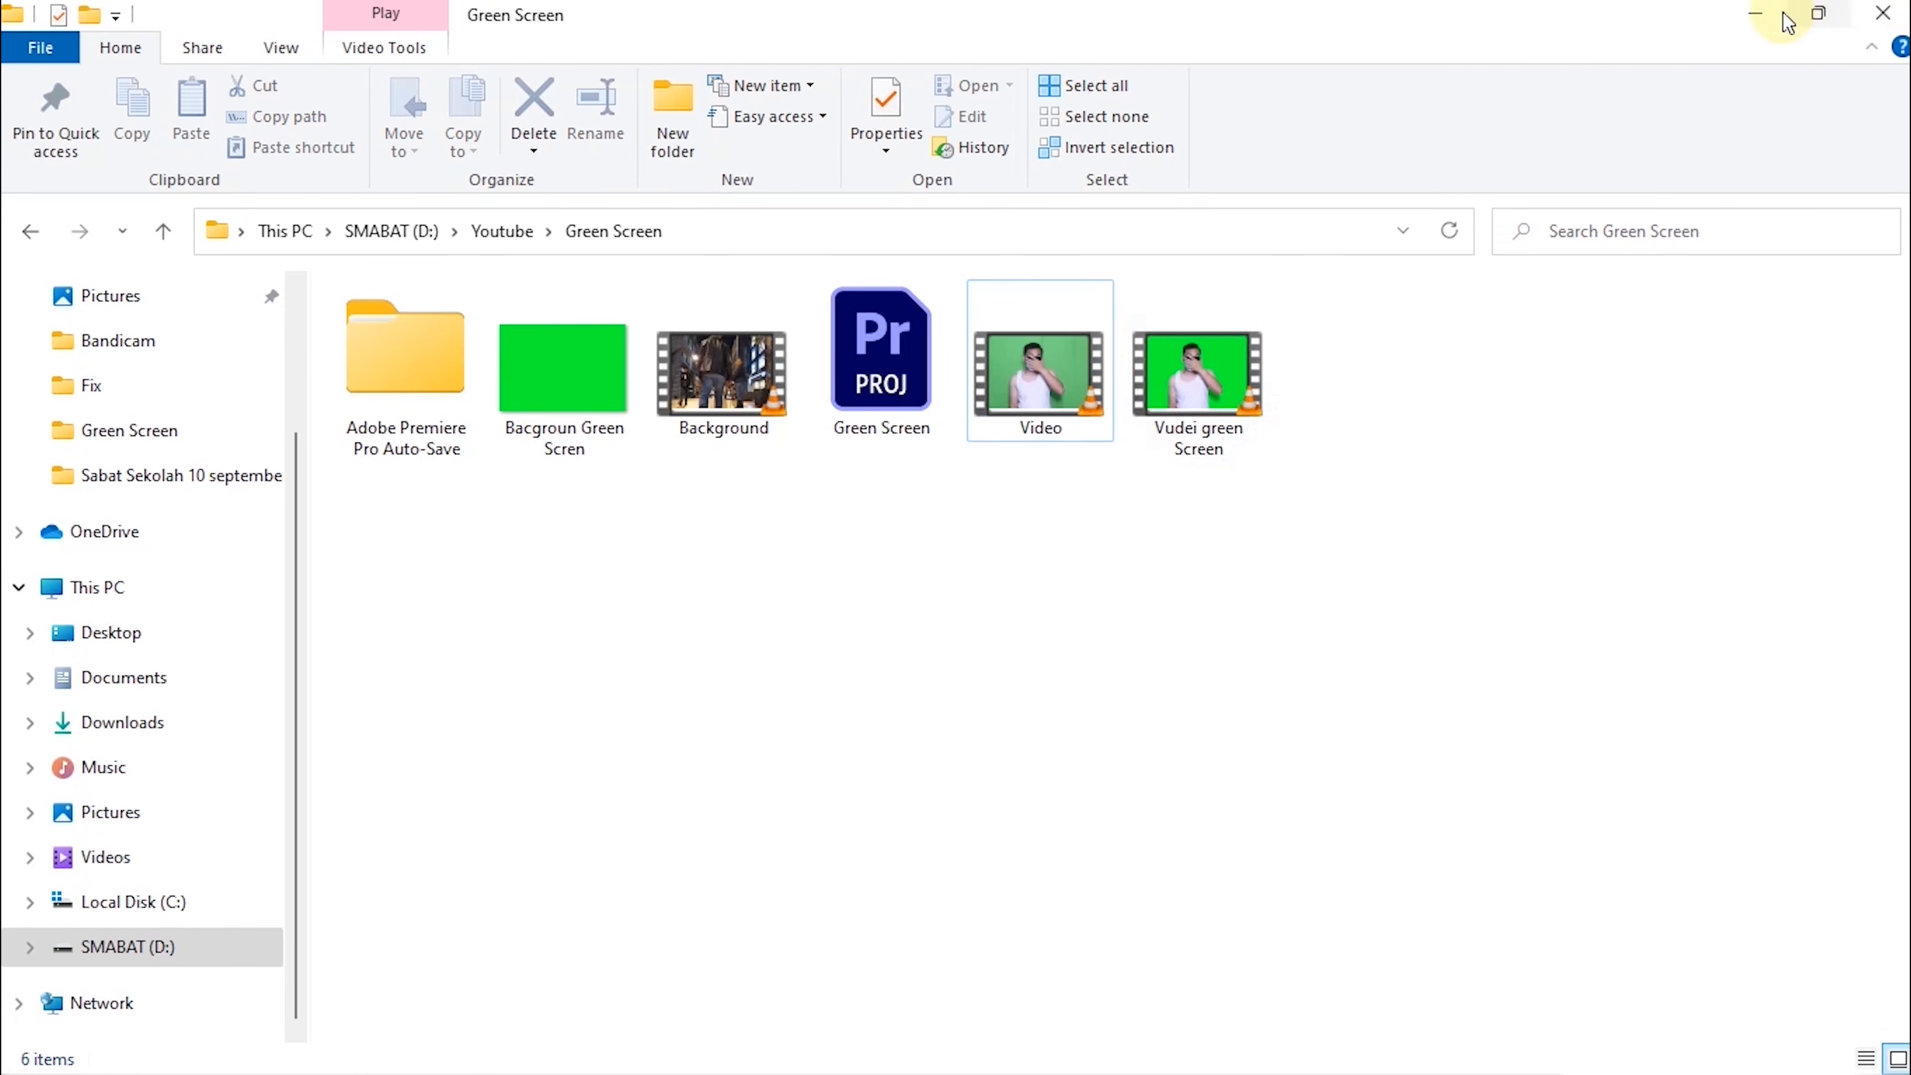
pyautogui.click(1757, 15)
# Step: Import Vudei green Screen.mp4 from the Green Screen folder and place it on V1 at the start of the sequence
pyautogui.click(24, 43)
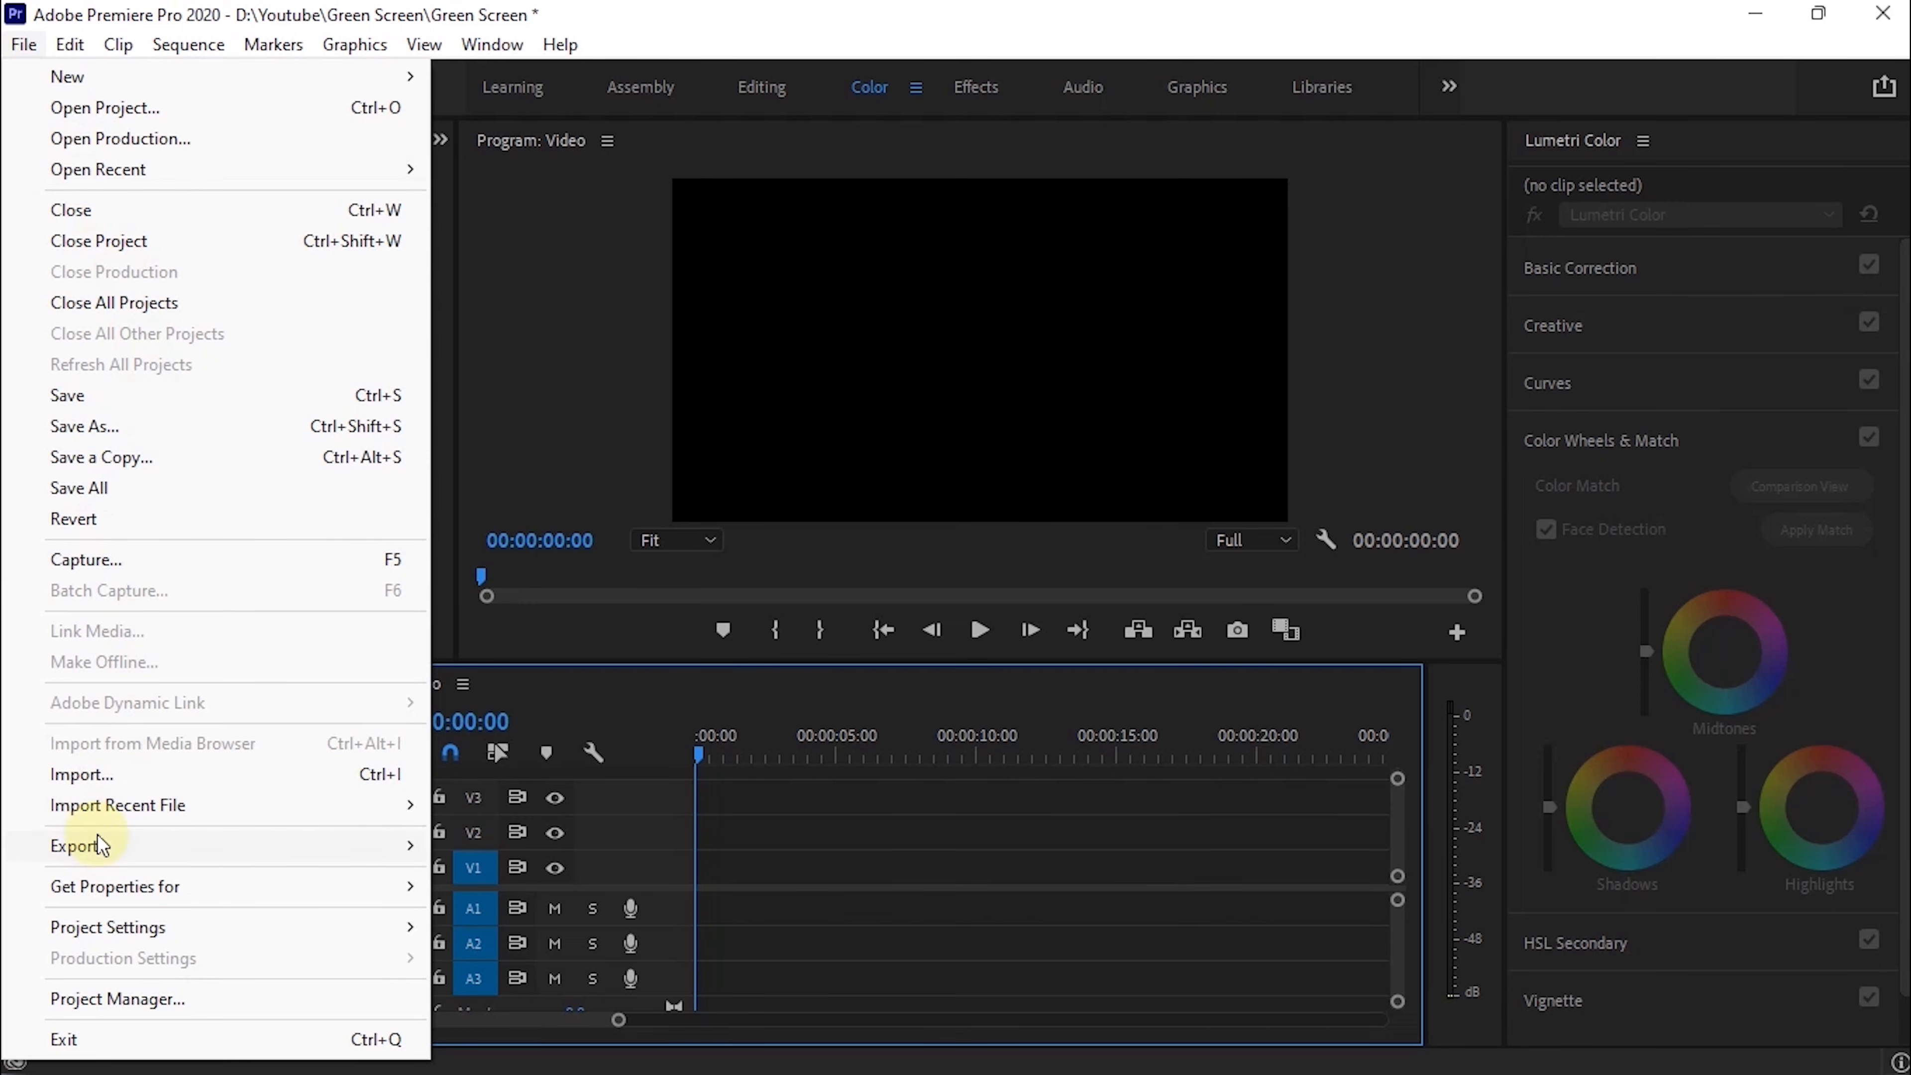
pyautogui.click(111, 776)
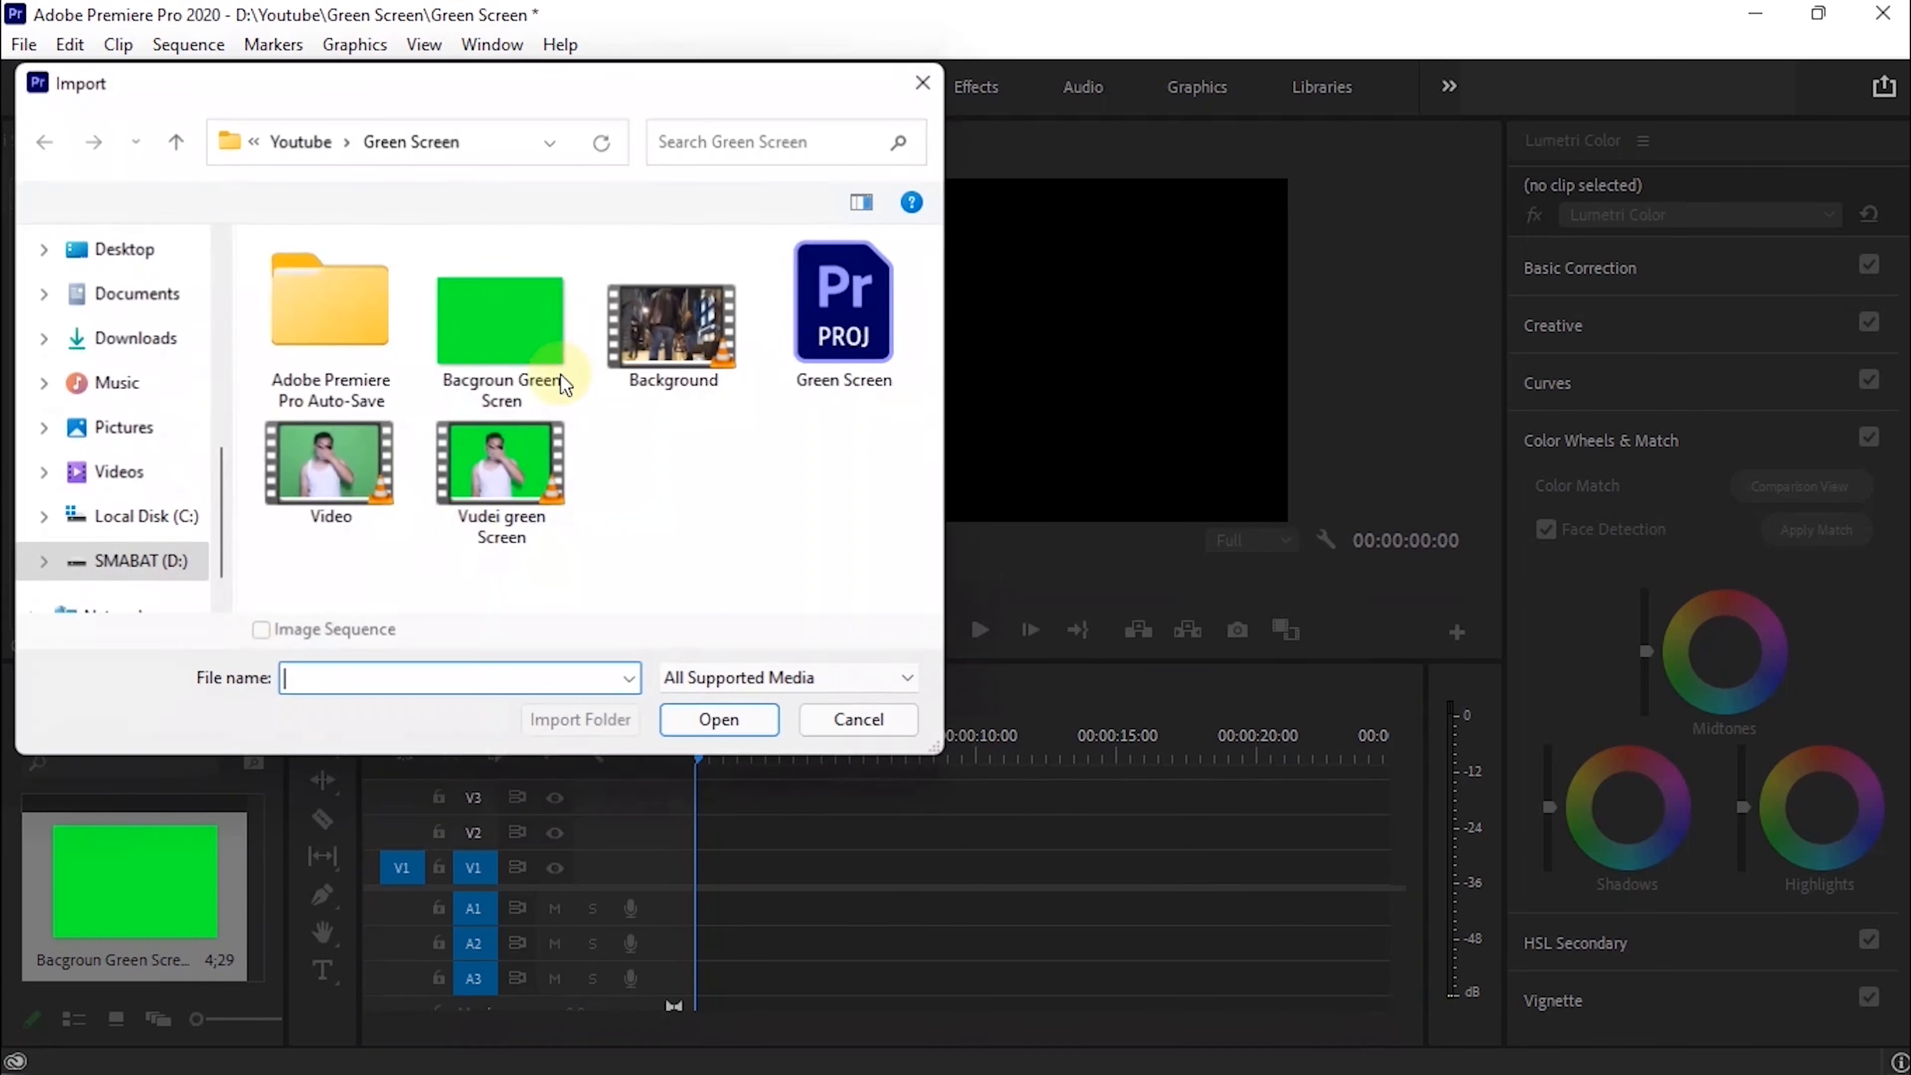
pyautogui.click(524, 479)
pyautogui.click(722, 723)
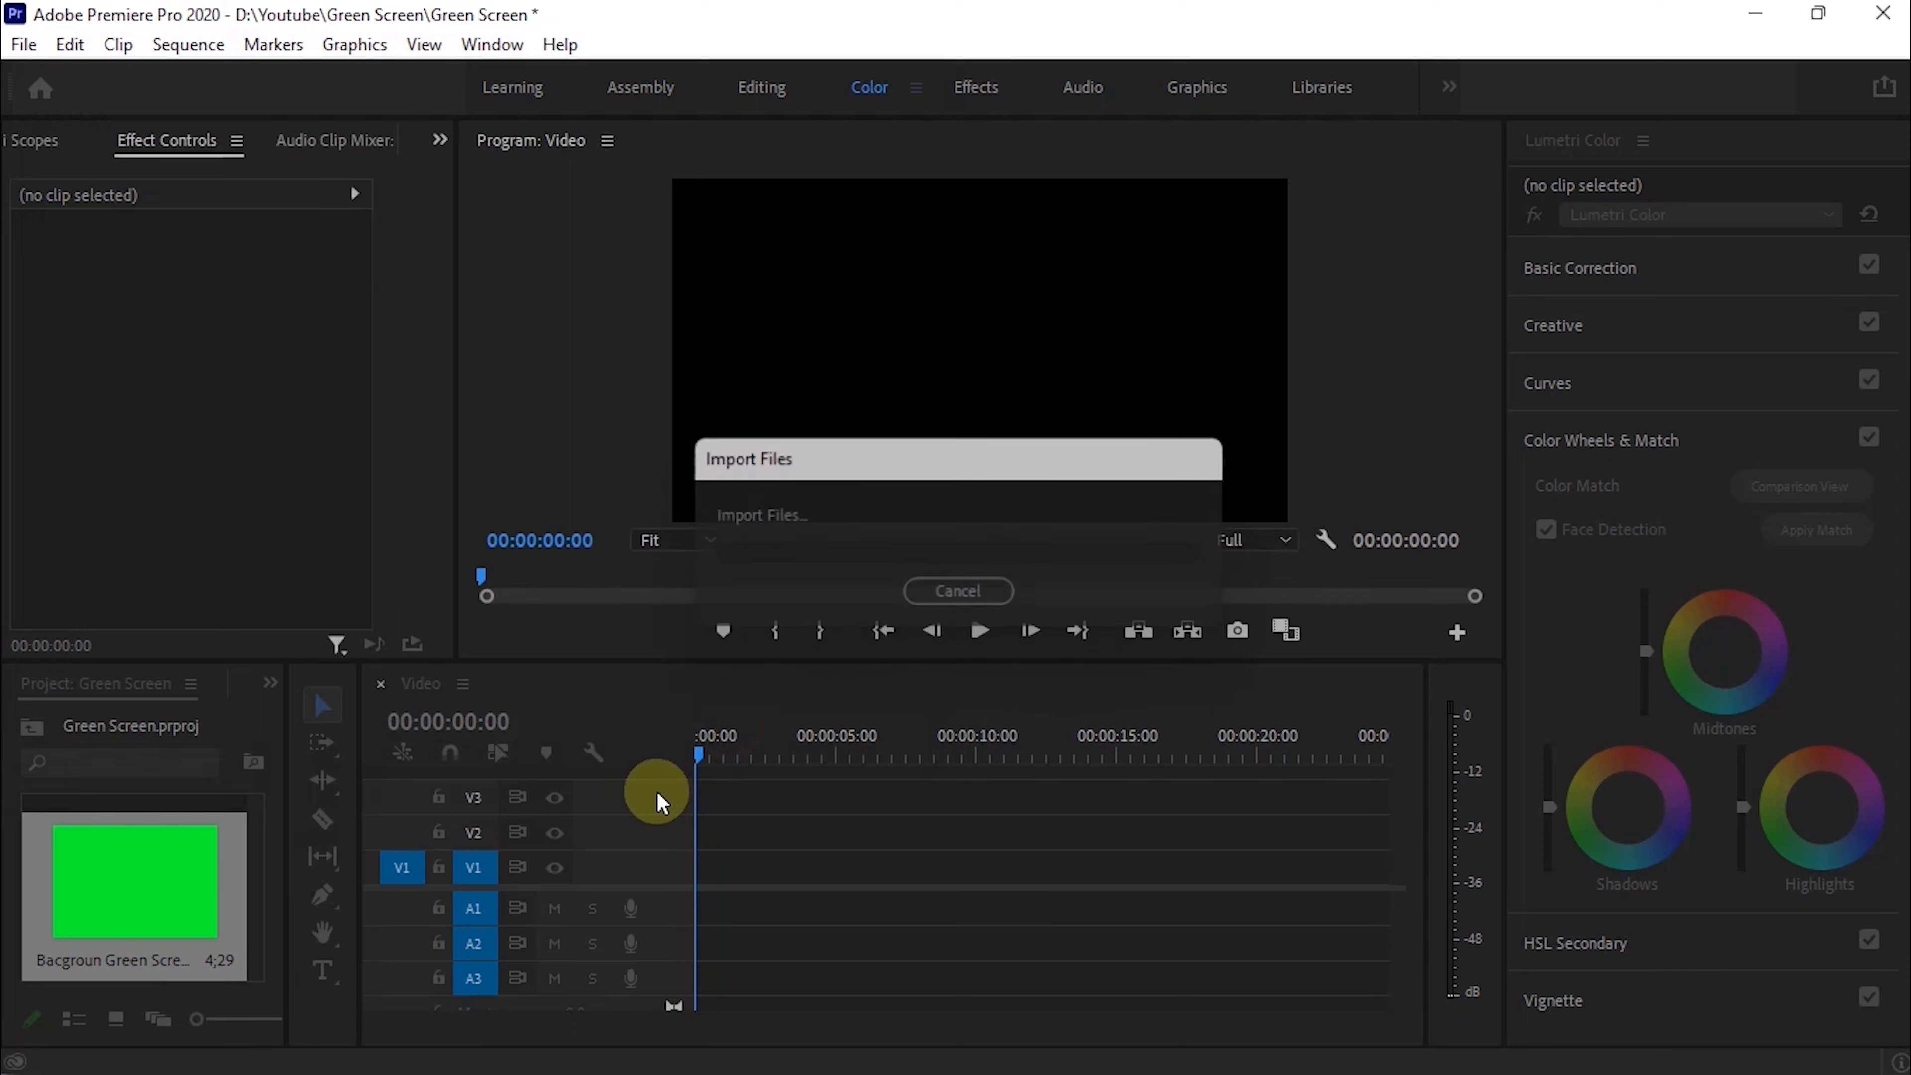
pyautogui.scroll(2, 249, 918)
pyautogui.scroll(-2, 232, 906)
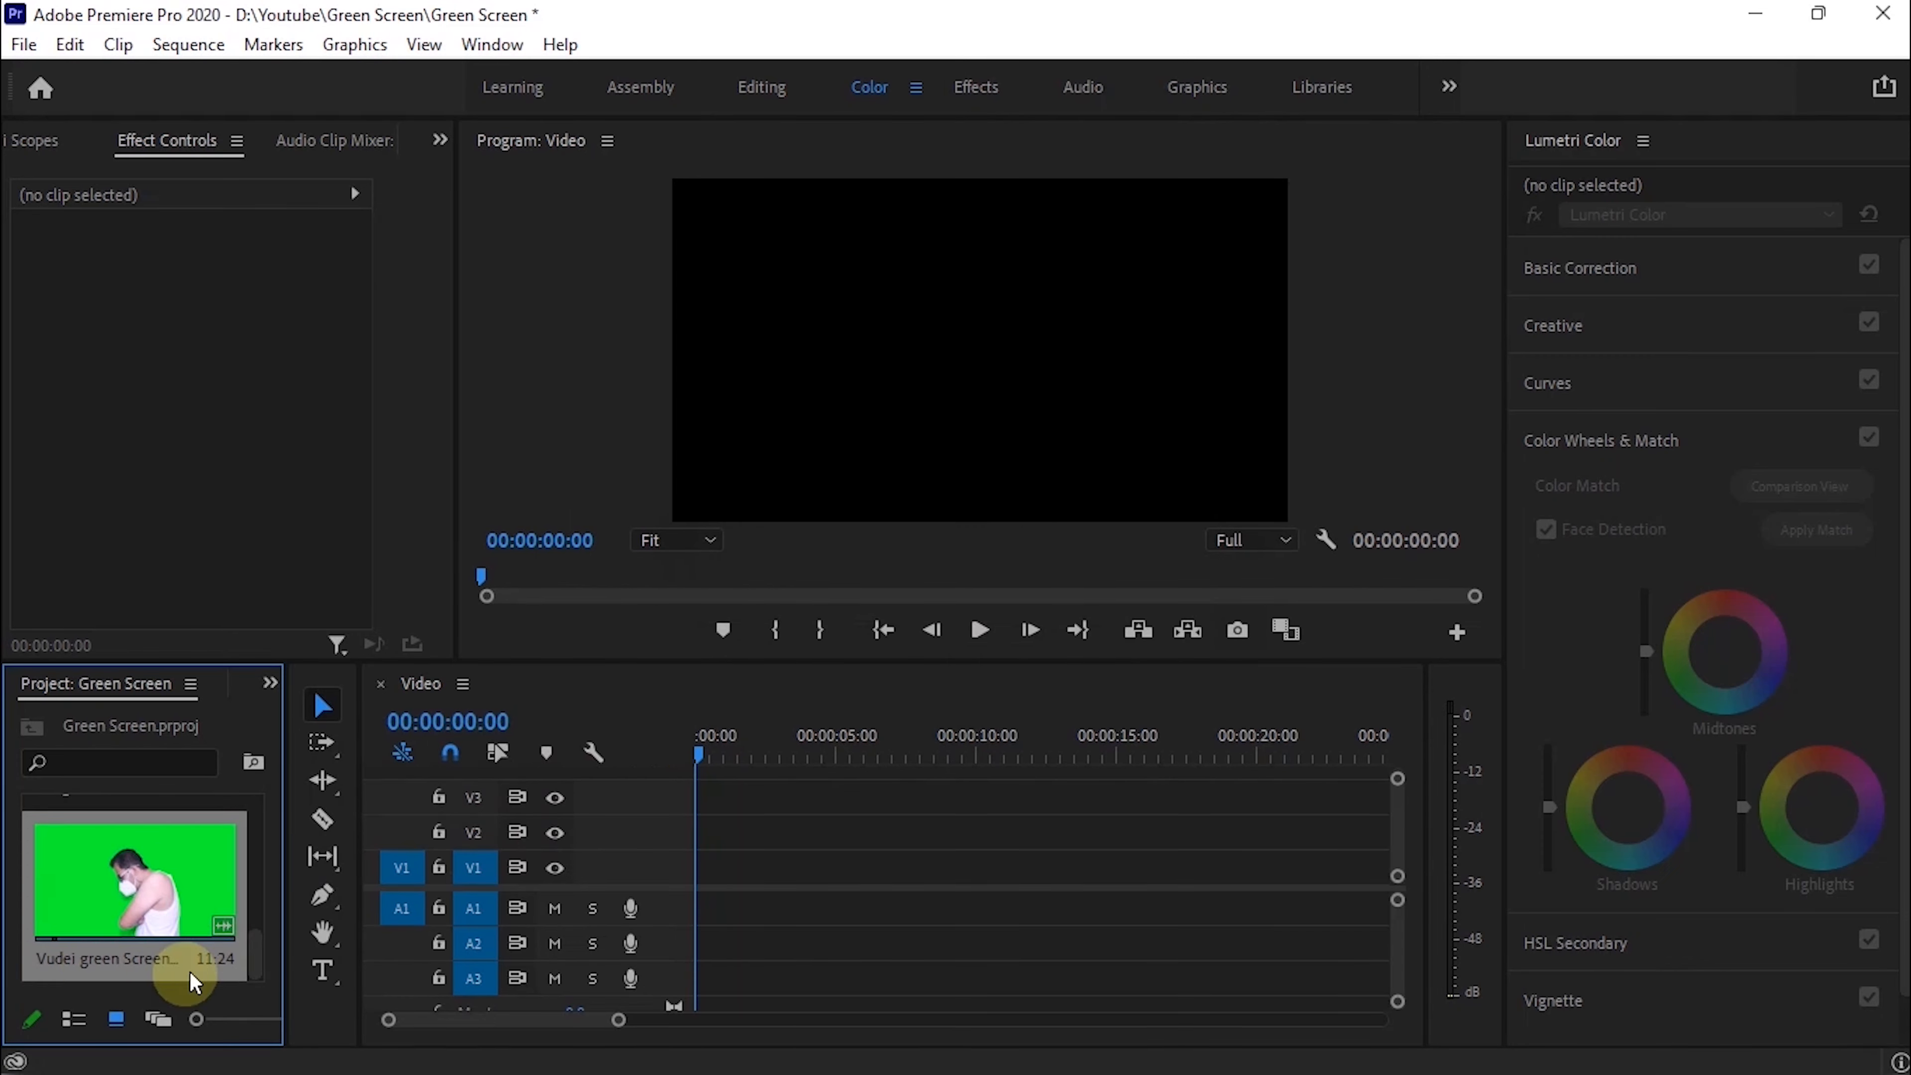
pyautogui.moveTo(95, 896); pyautogui.dragTo(679, 867)
# Step: Play the start of the imported green-screen clip and scrub through it to 00:00:05:26 to check the picture
pyautogui.press('space')
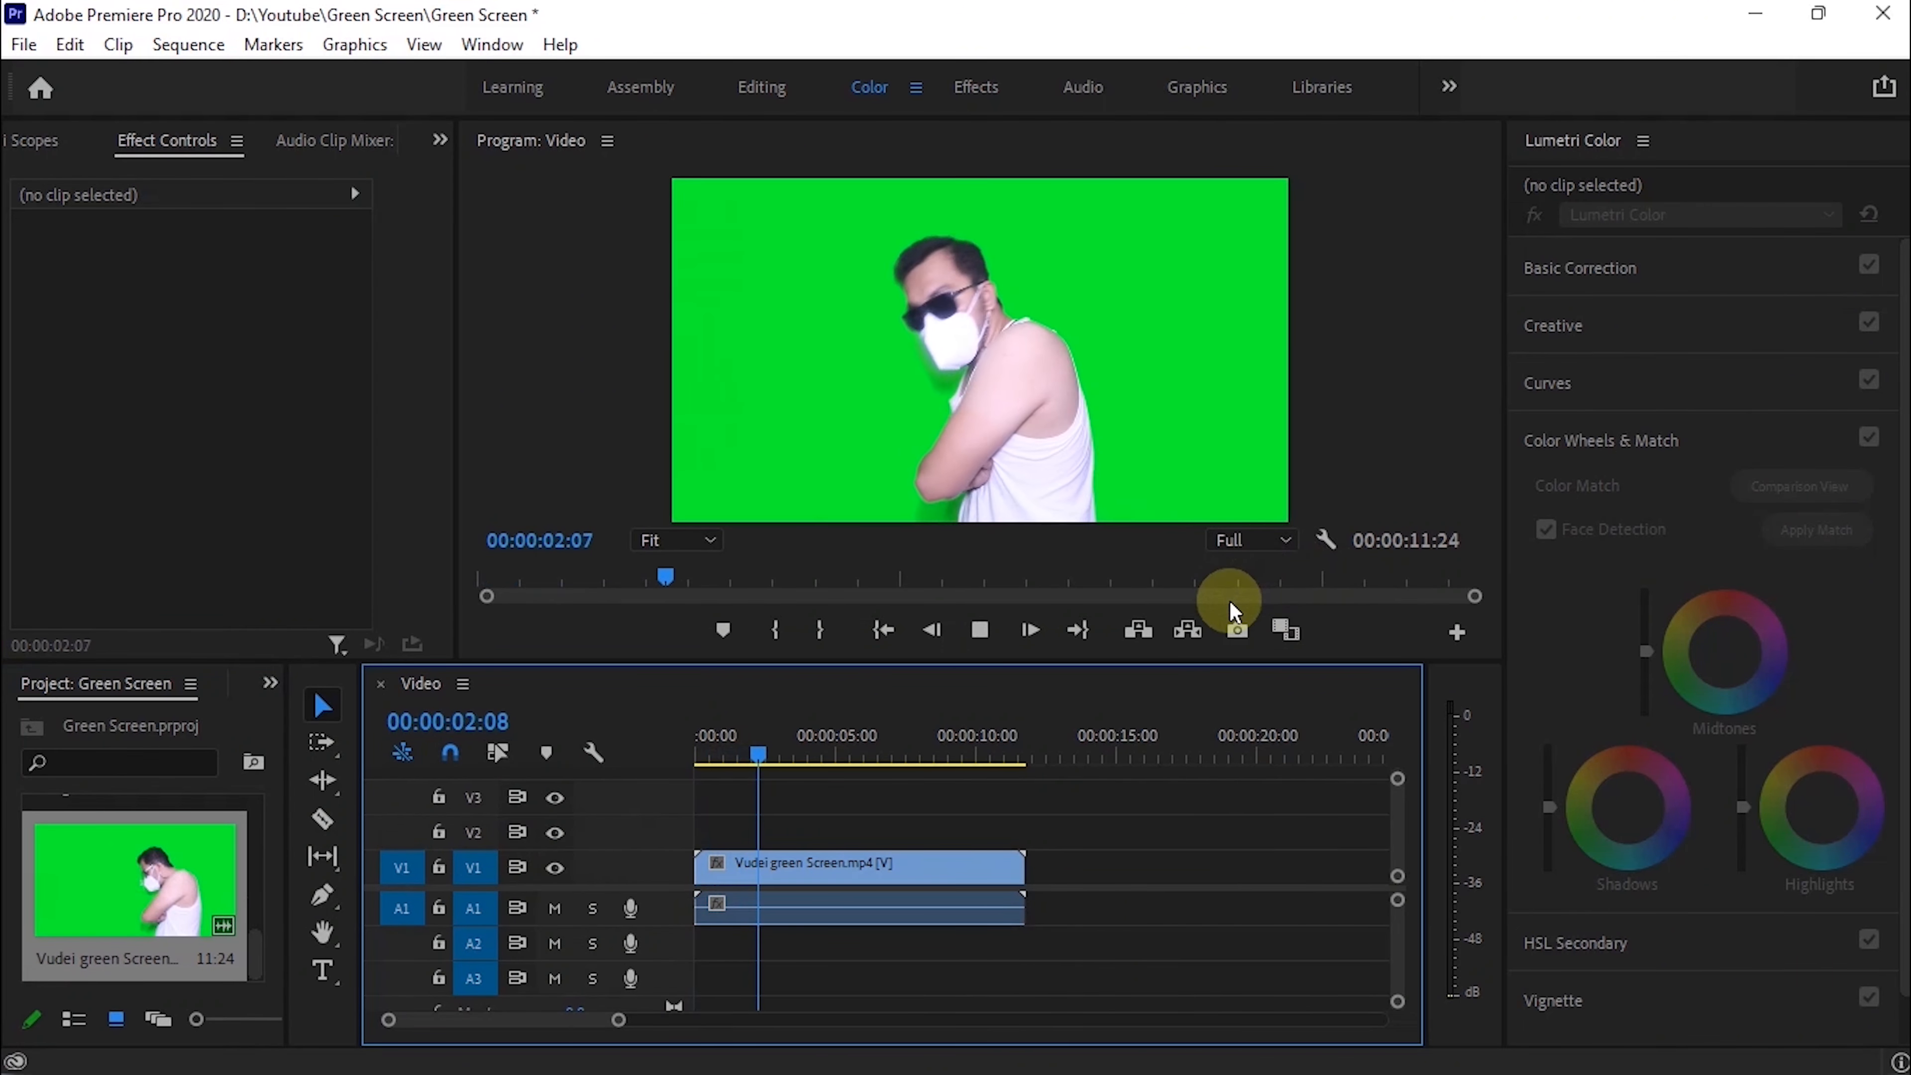
pyautogui.press('space')
pyautogui.moveTo(783, 753); pyautogui.dragTo(862, 762)
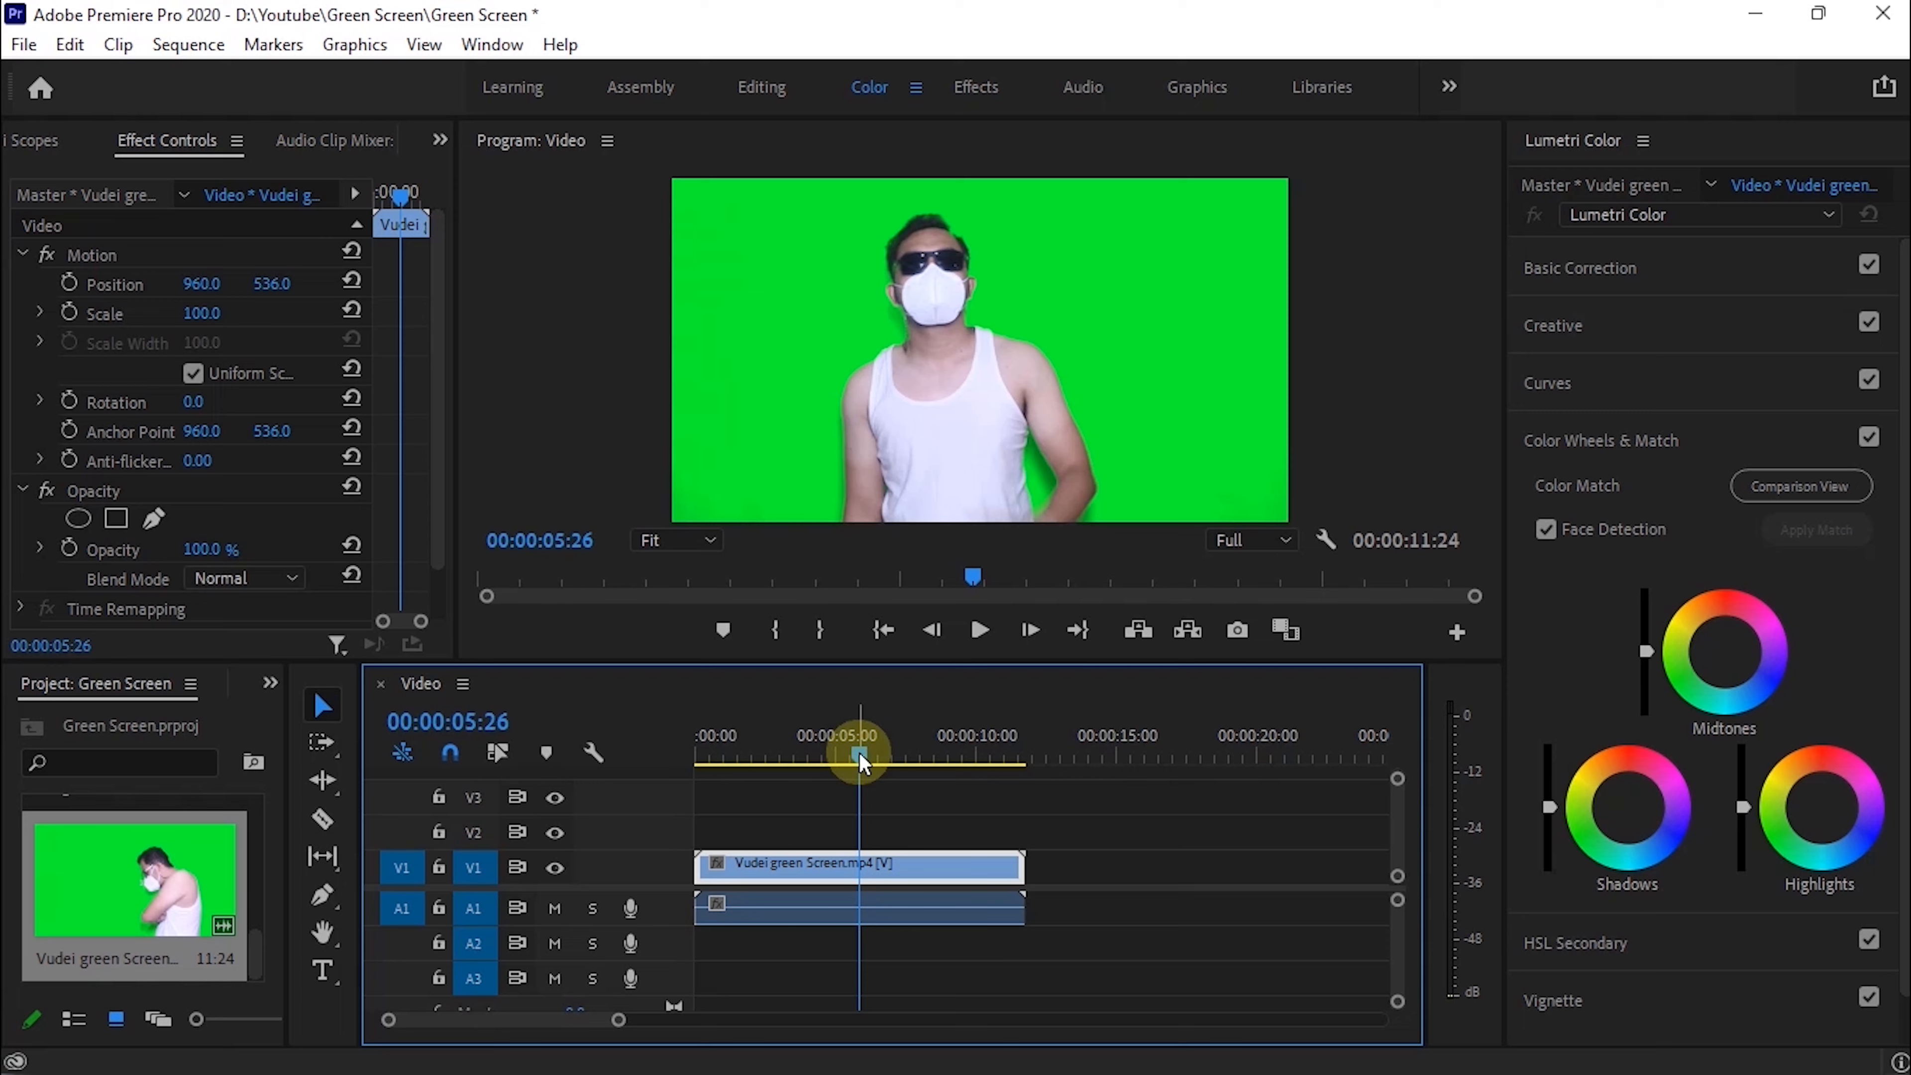
# Step: Switch to File Explorer to locate the Background video in the Green Screen folder, and return to Premiere Pro
pyautogui.moveTo(1034, 1073)
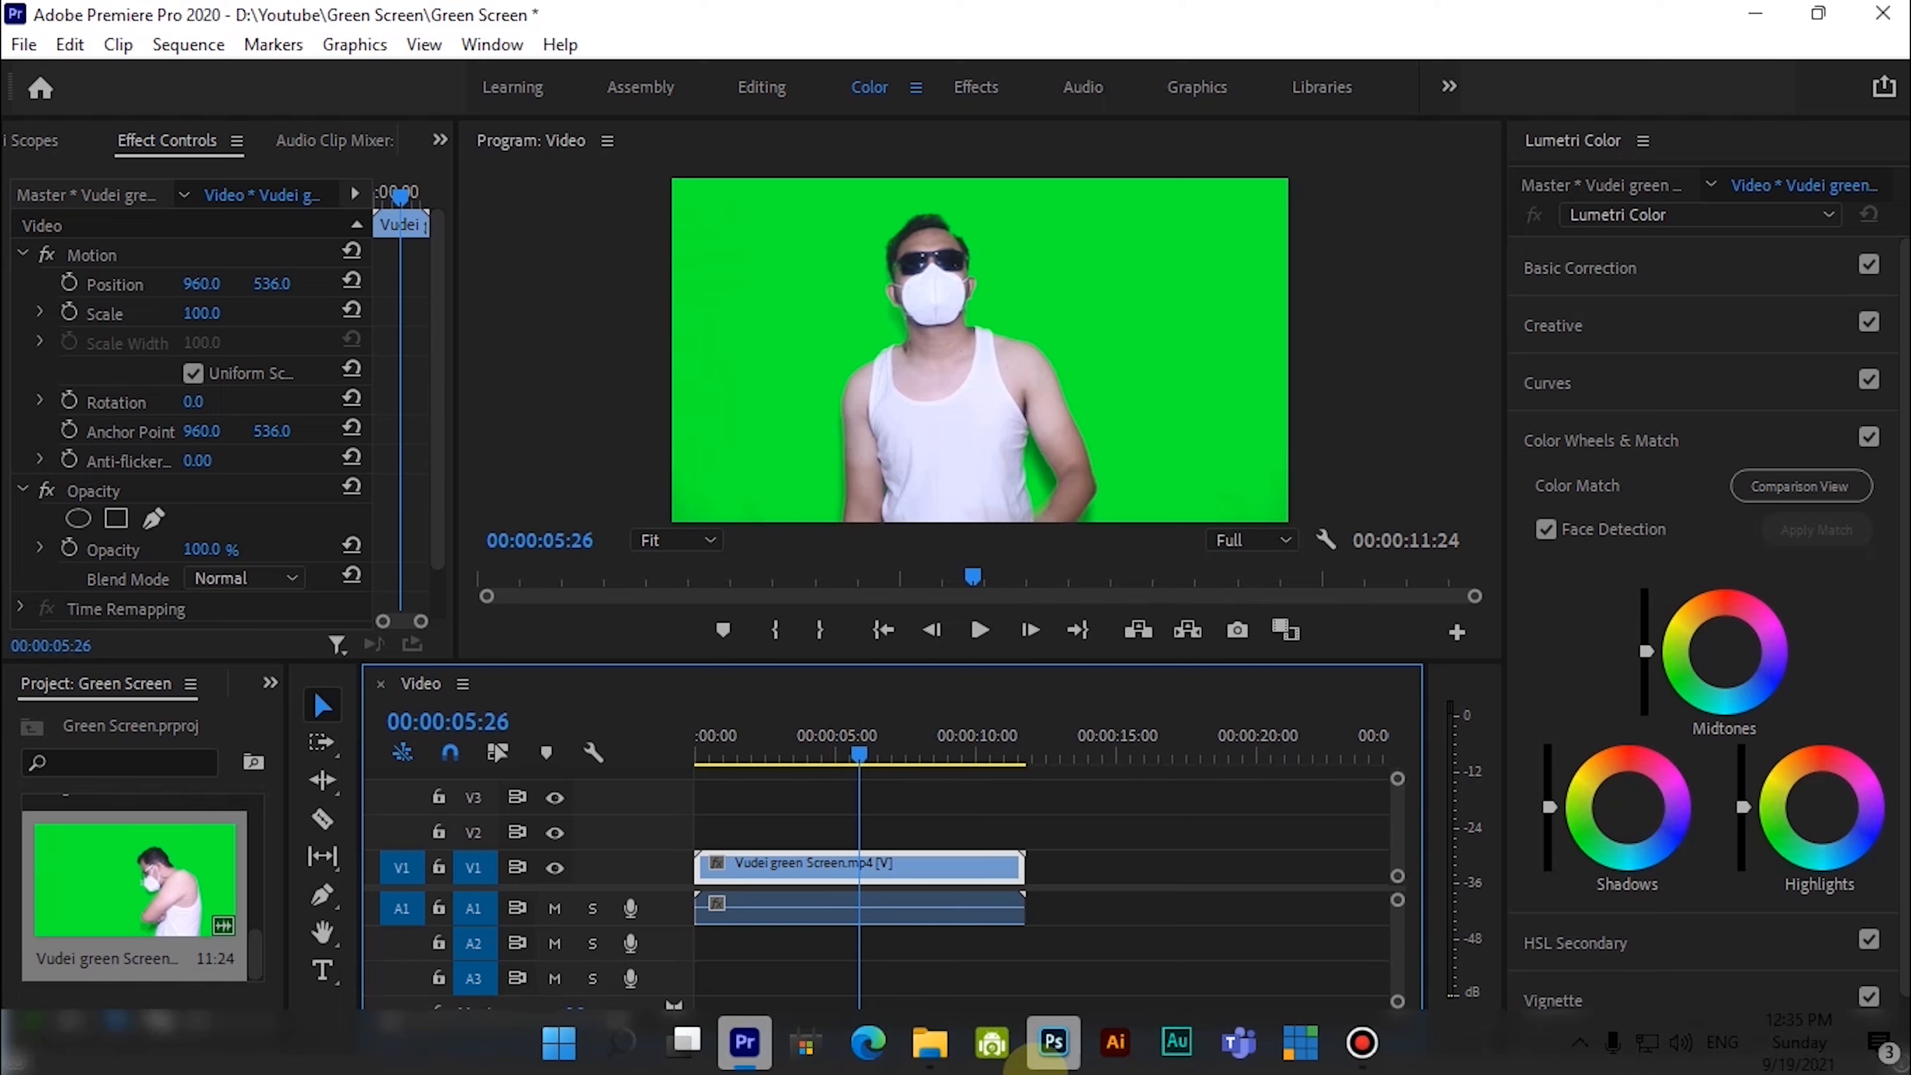
pyautogui.moveTo(944, 1062)
pyautogui.click(675, 908)
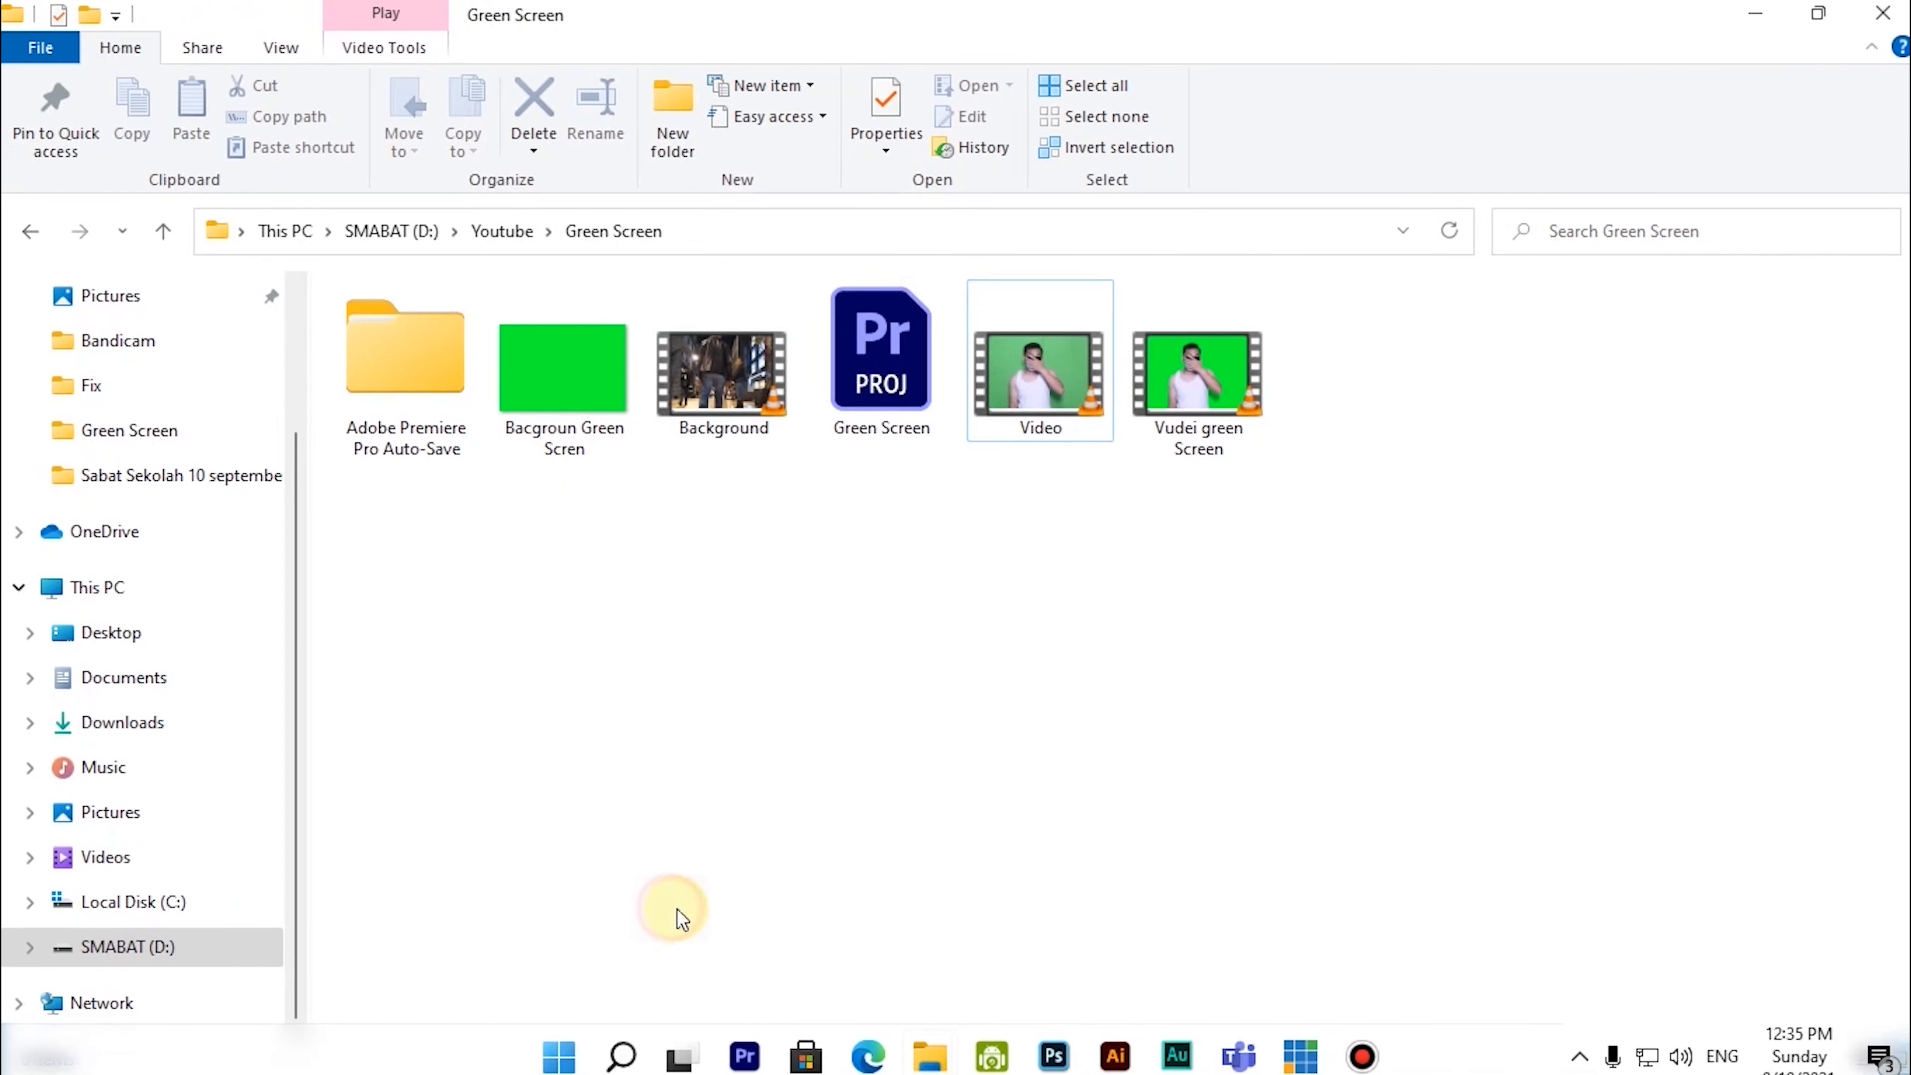
pyautogui.click(706, 355)
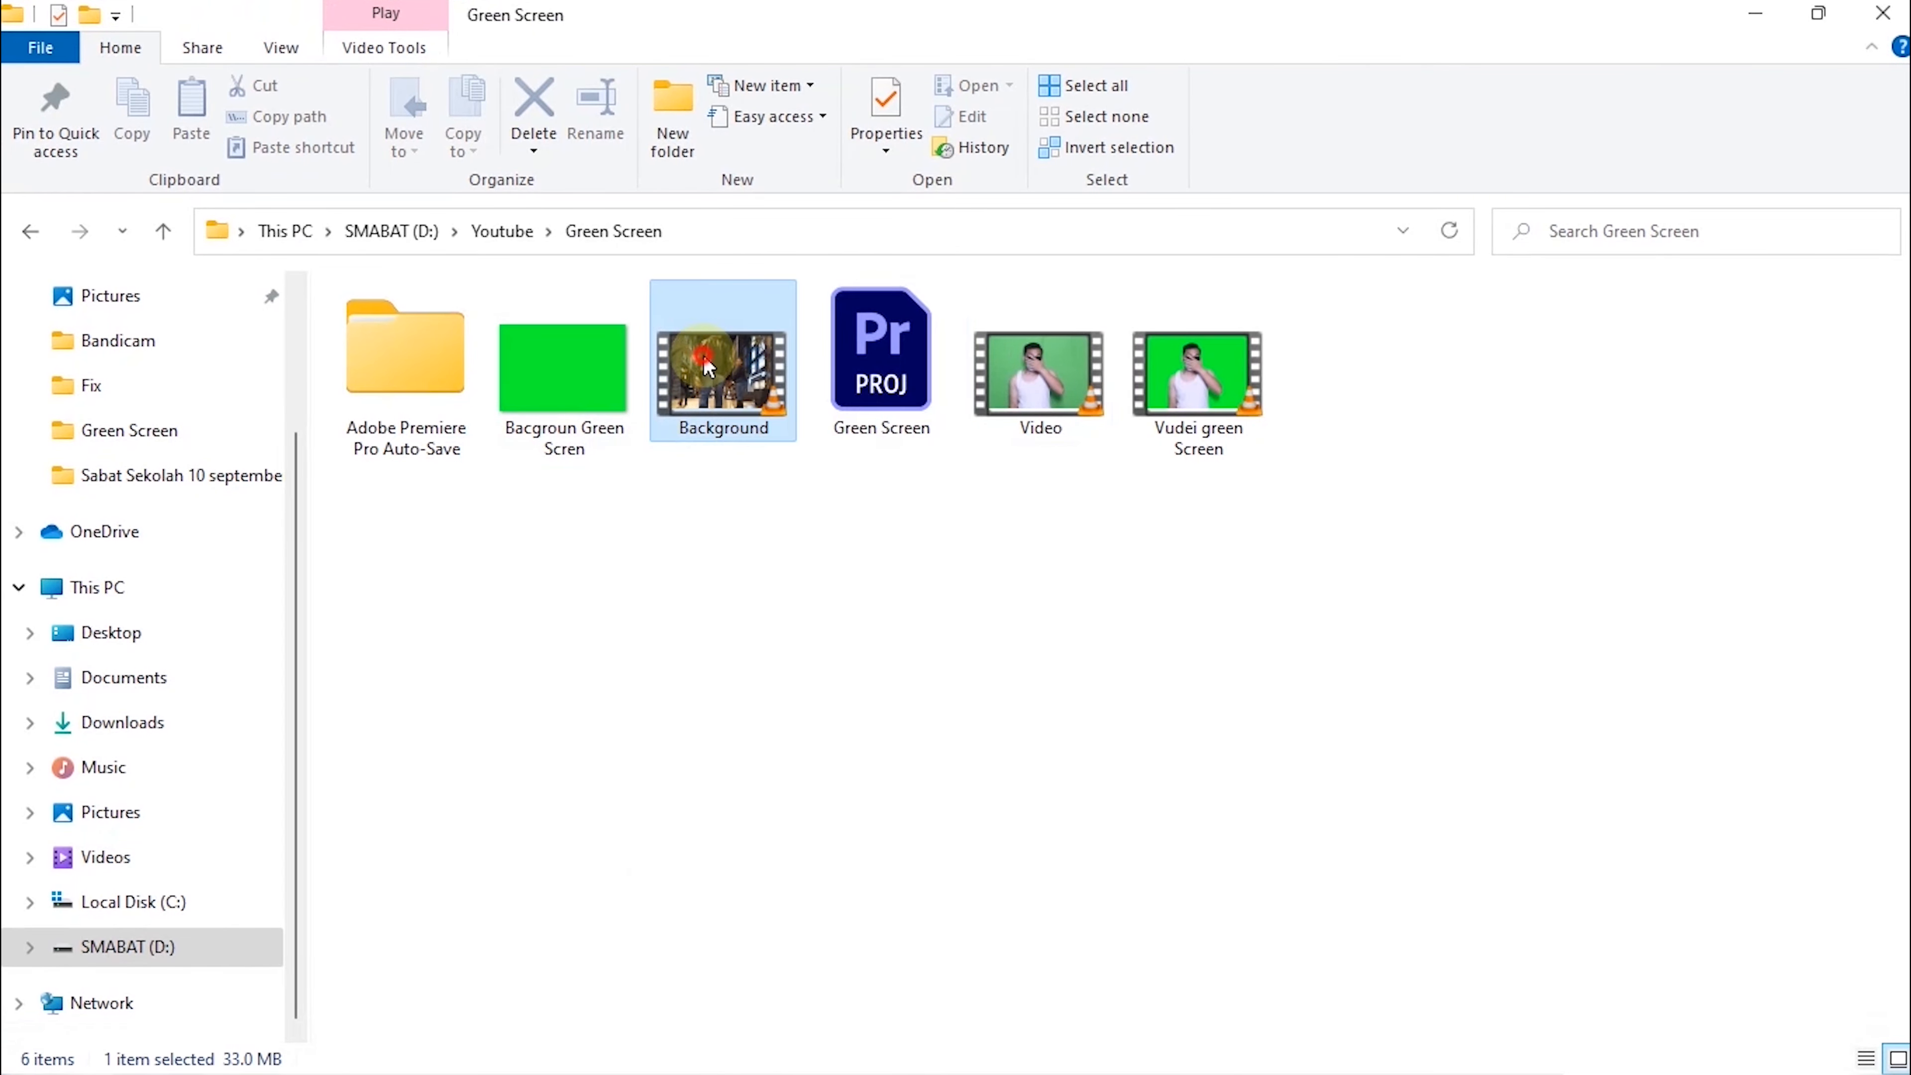
pyautogui.click(1753, 12)
# Step: Import Background.mp4 and place it on V2 at the sequence start, above the green-screen clip
pyautogui.moveTo(875, 734); pyautogui.dragTo(698, 737)
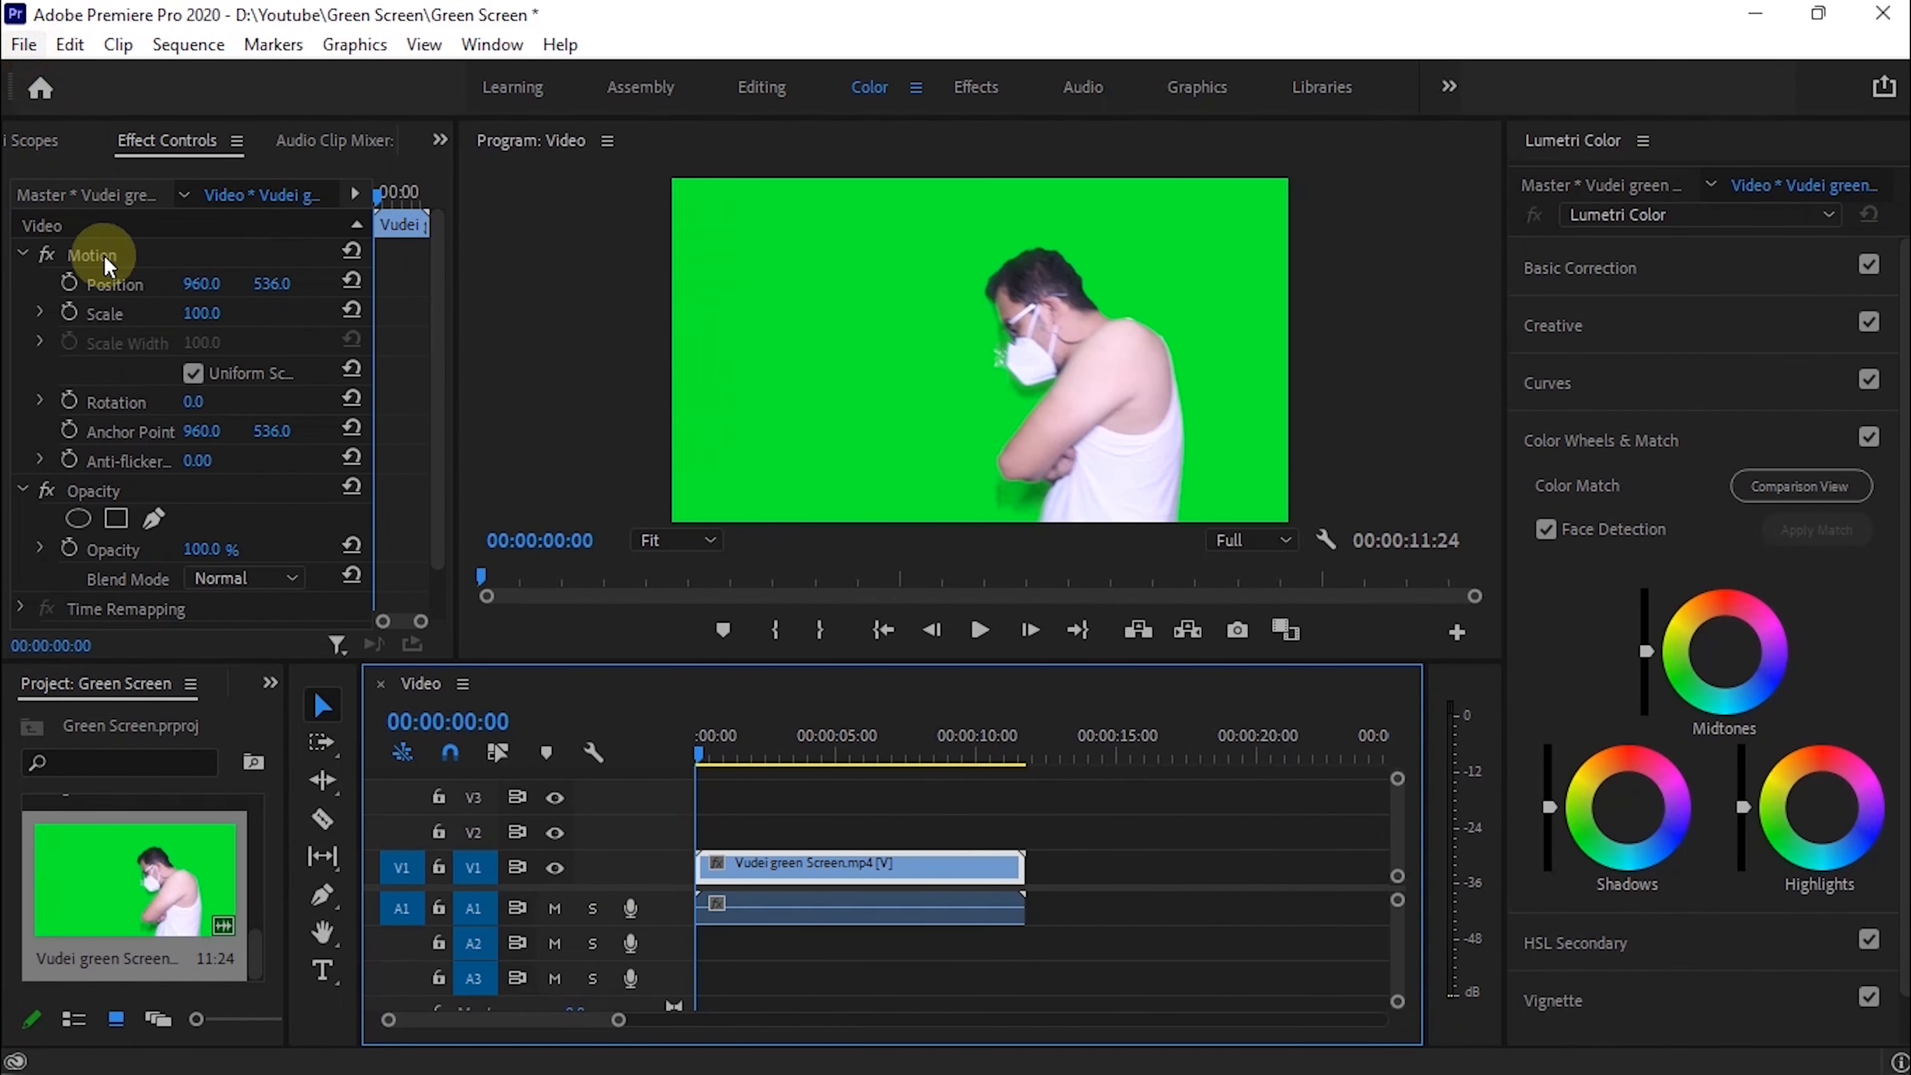
pyautogui.click(96, 782)
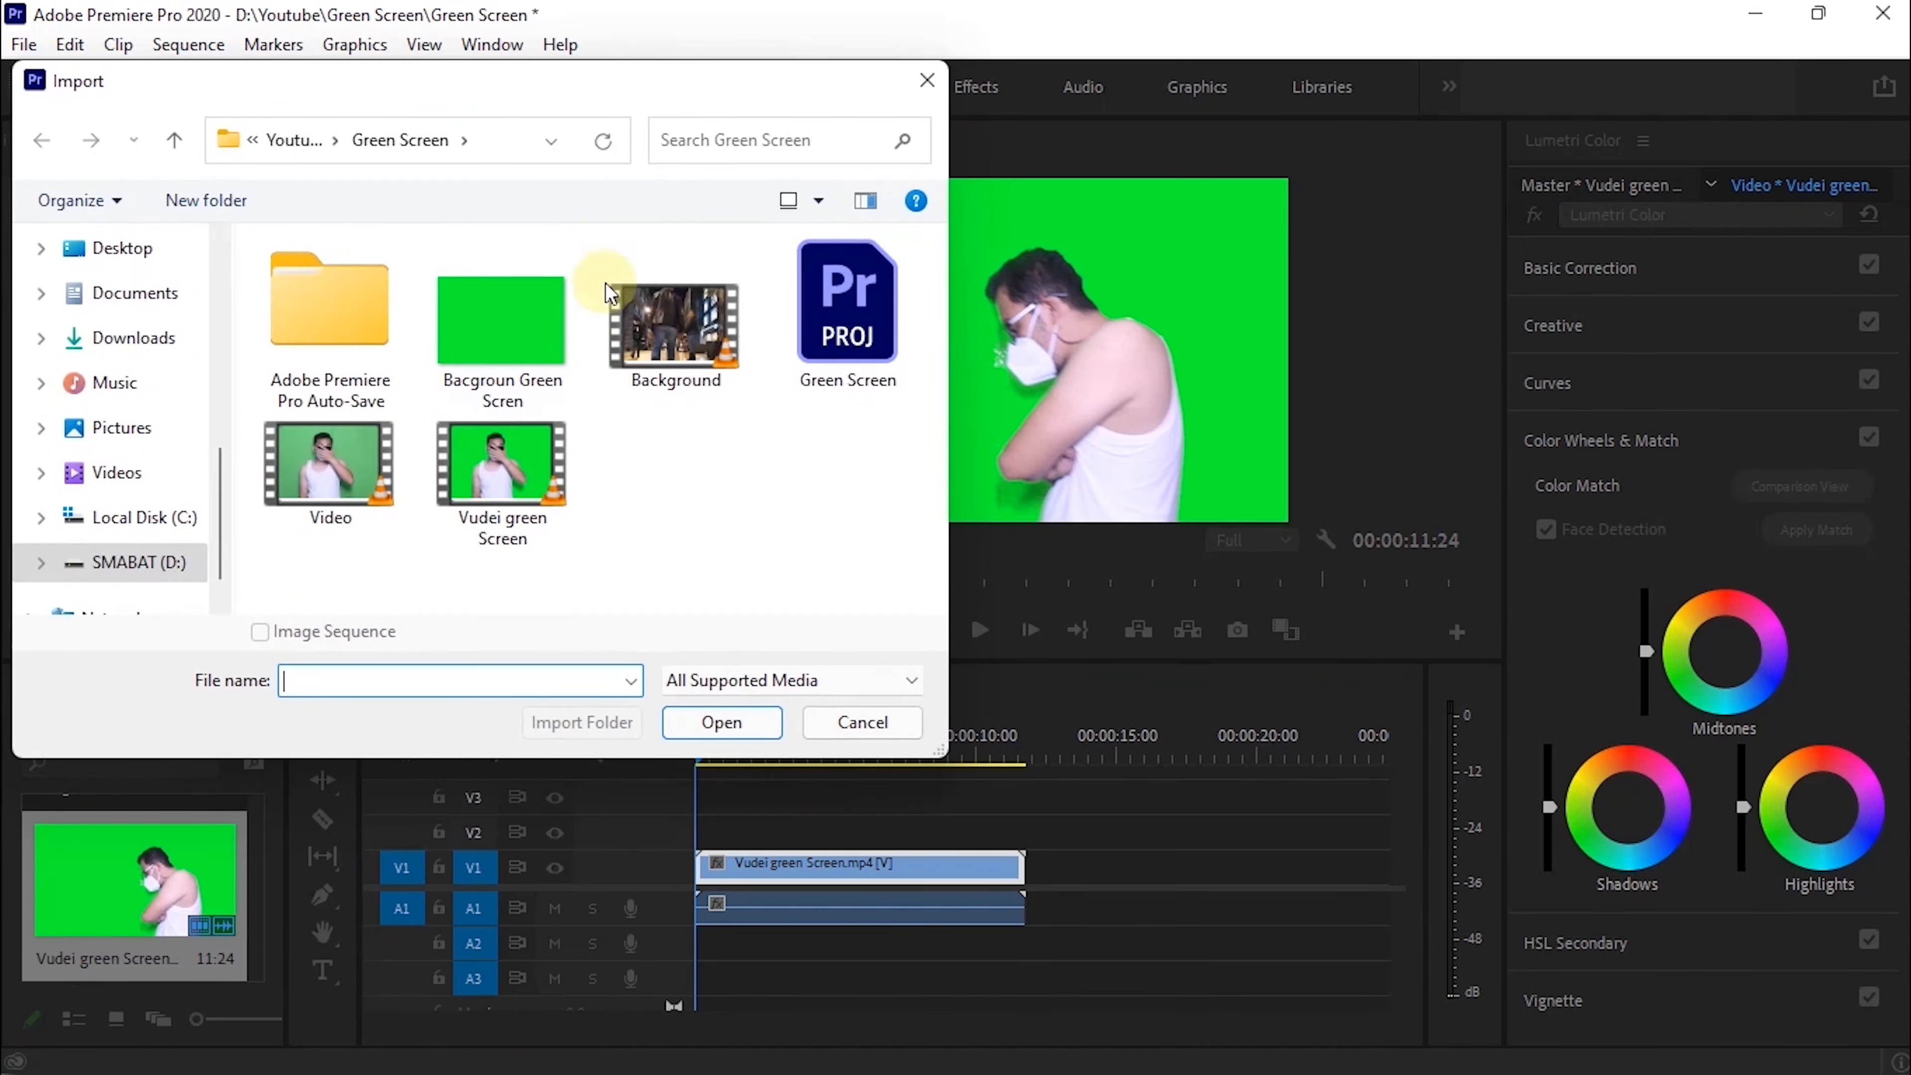
pyautogui.click(676, 323)
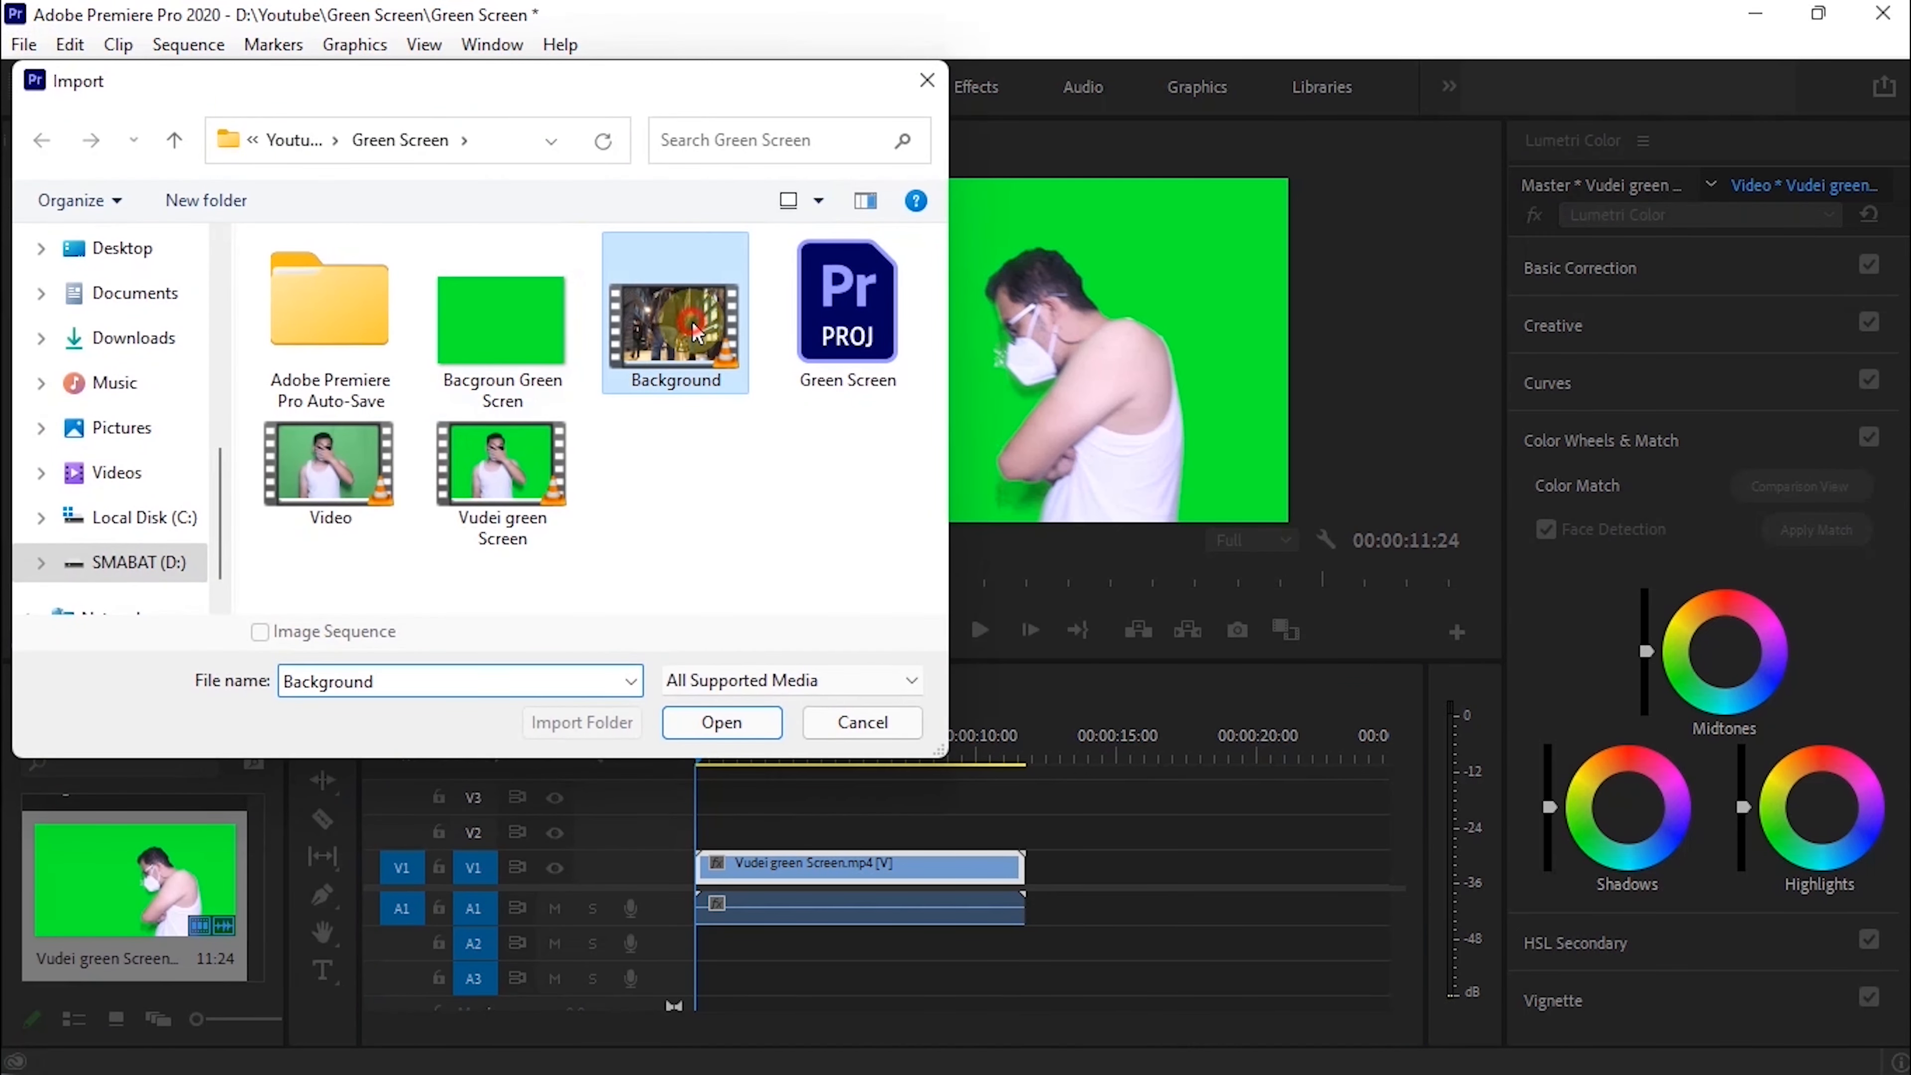
pyautogui.click(716, 723)
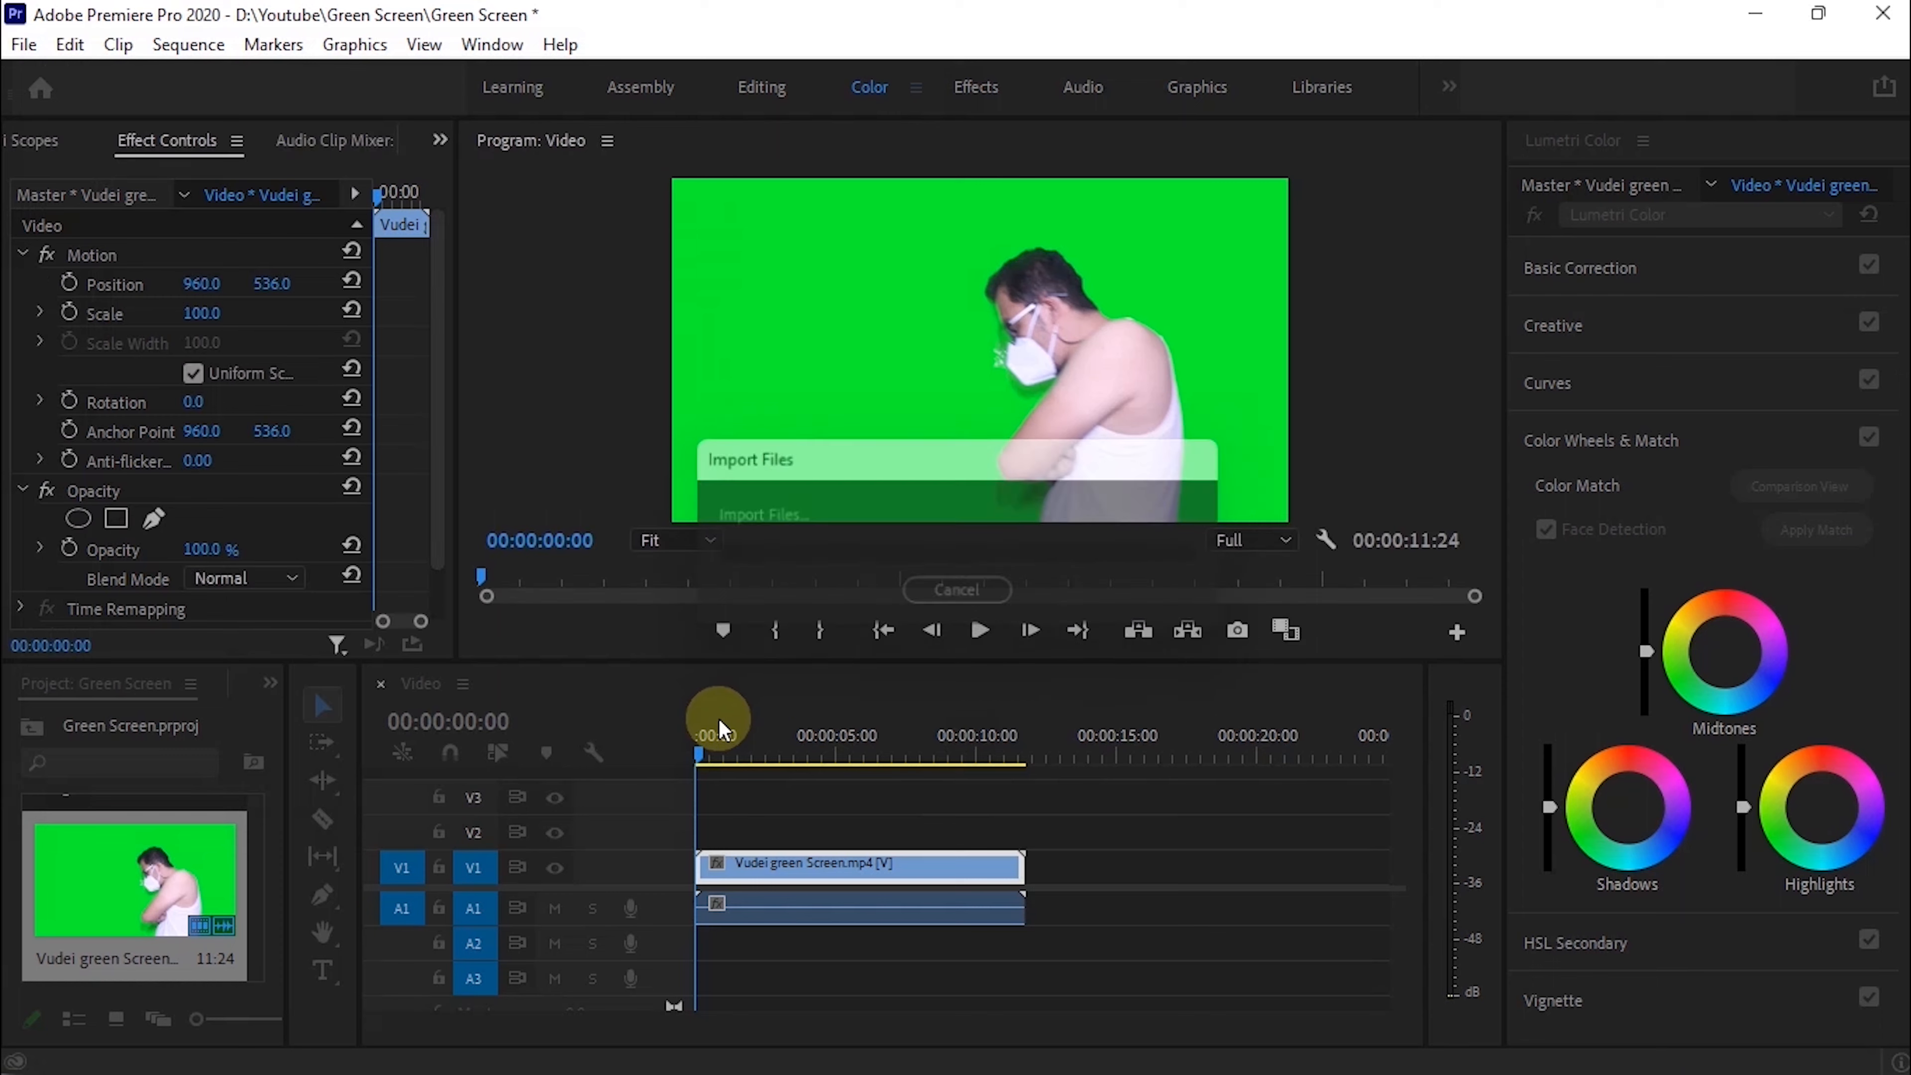
pyautogui.moveTo(163, 886); pyautogui.dragTo(700, 832)
pyautogui.moveTo(568, 835); pyautogui.dragTo(661, 837)
pyautogui.moveTo(716, 744)
pyautogui.mouseDown()
pyautogui.moveTo(768, 743)
pyautogui.moveTo(733, 743)
pyautogui.mouseUp()
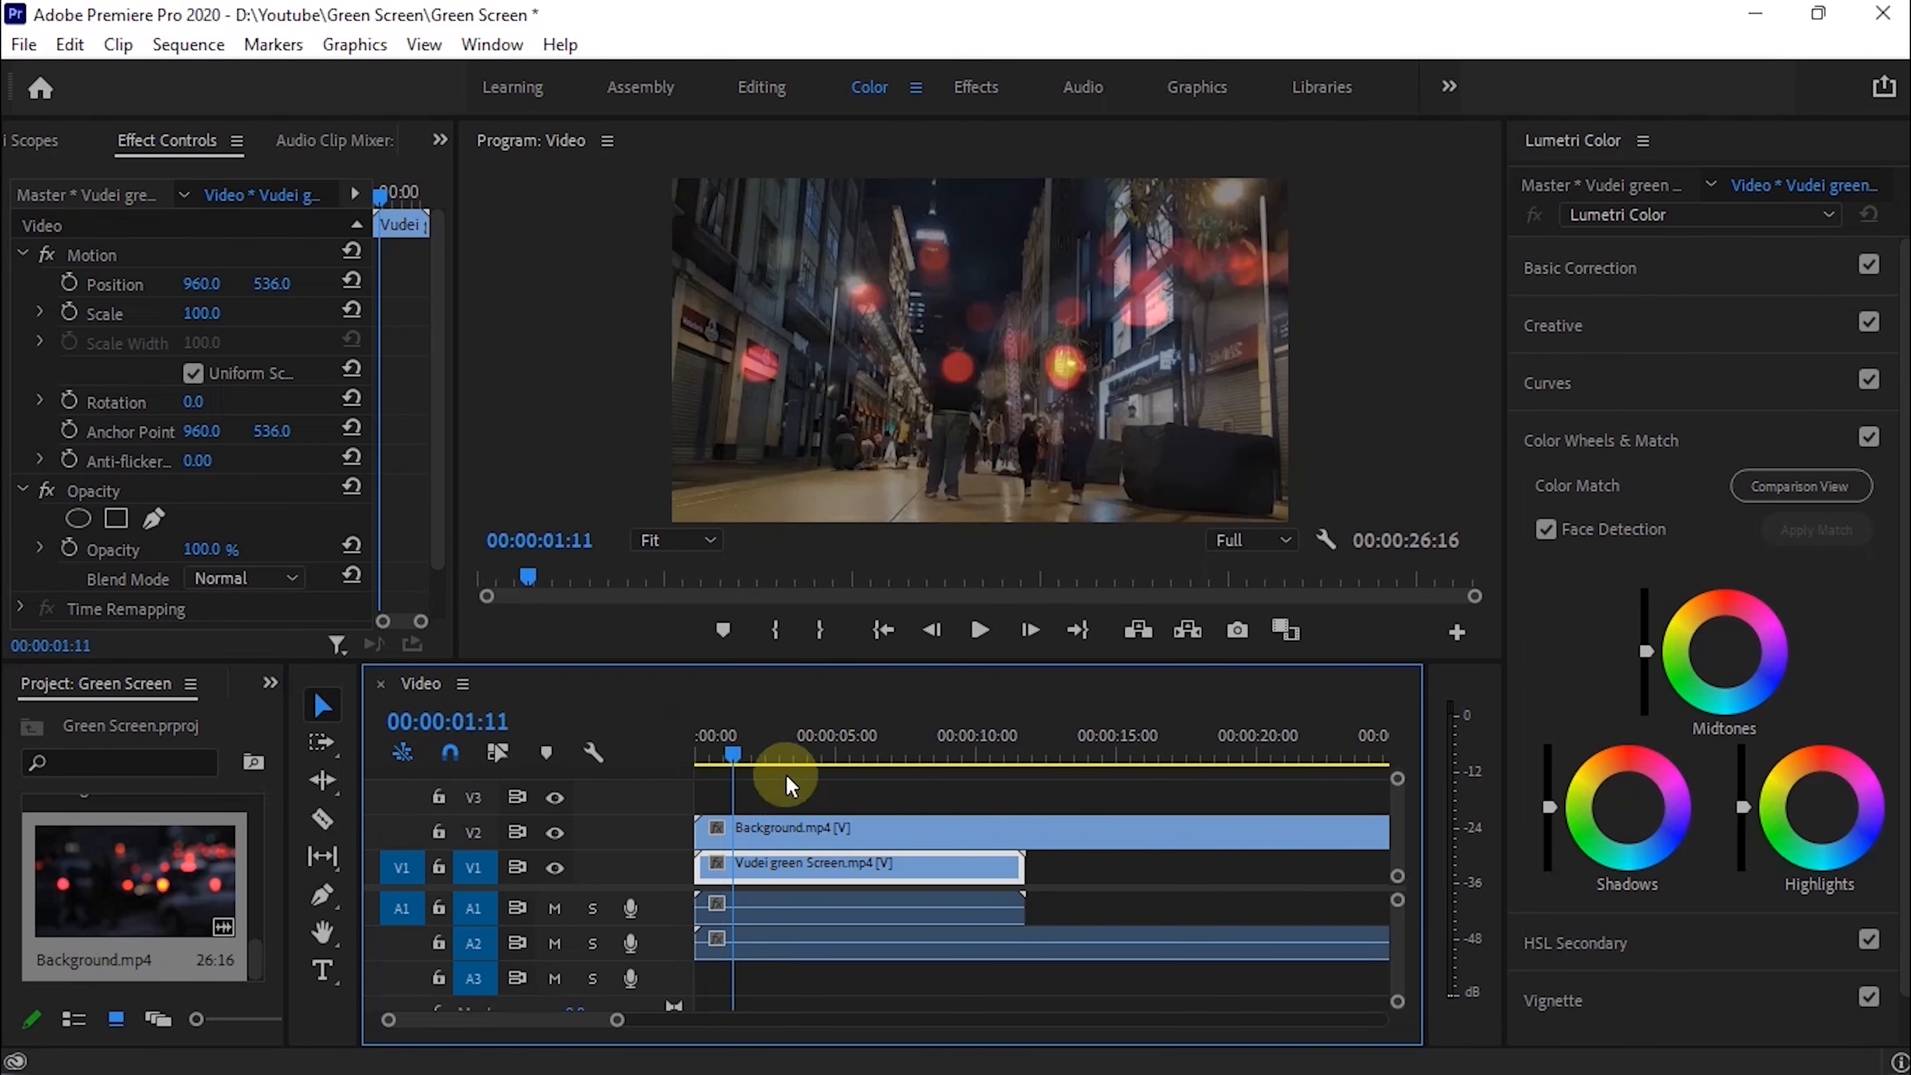
# Step: Rearrange the clips so Vudei green Screen.mp4 is on V2 above Background.mp4 on V1, and delete the audio of both
pyautogui.click(323, 819)
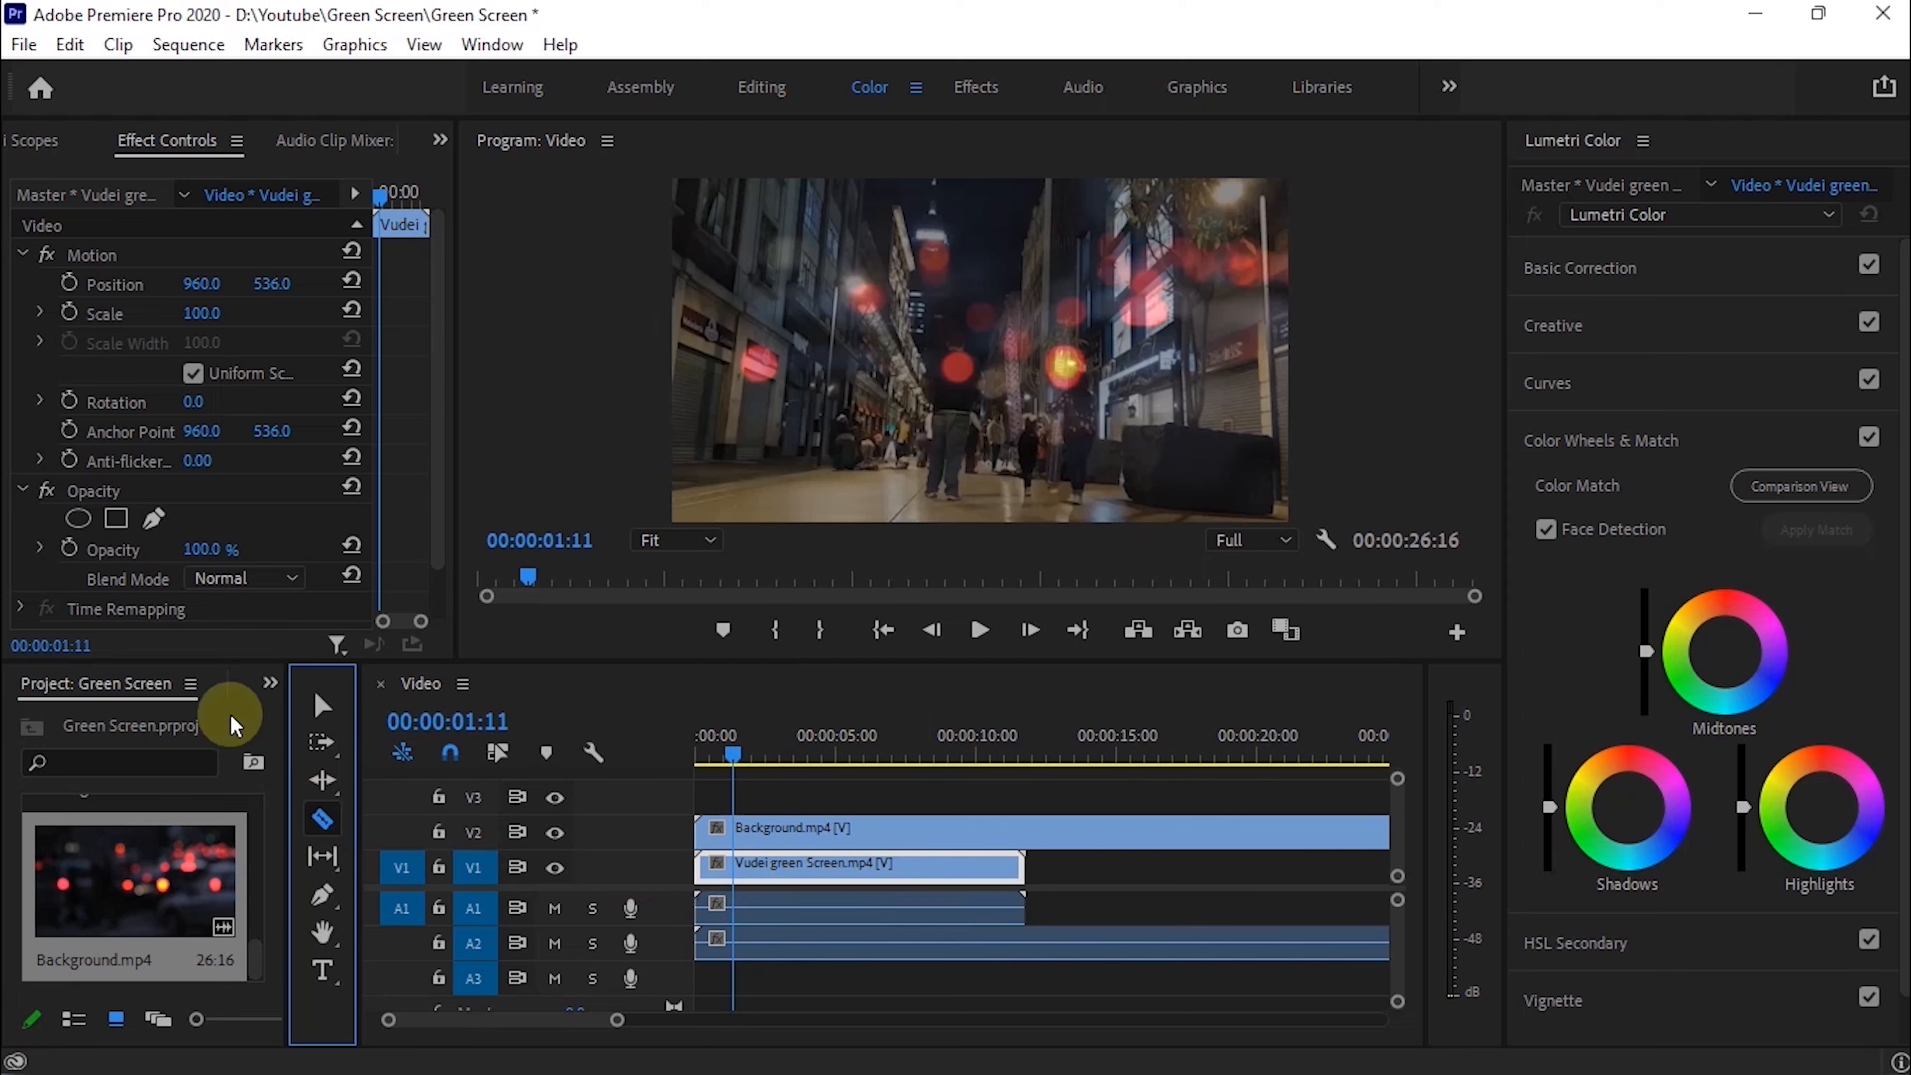
pyautogui.click(324, 708)
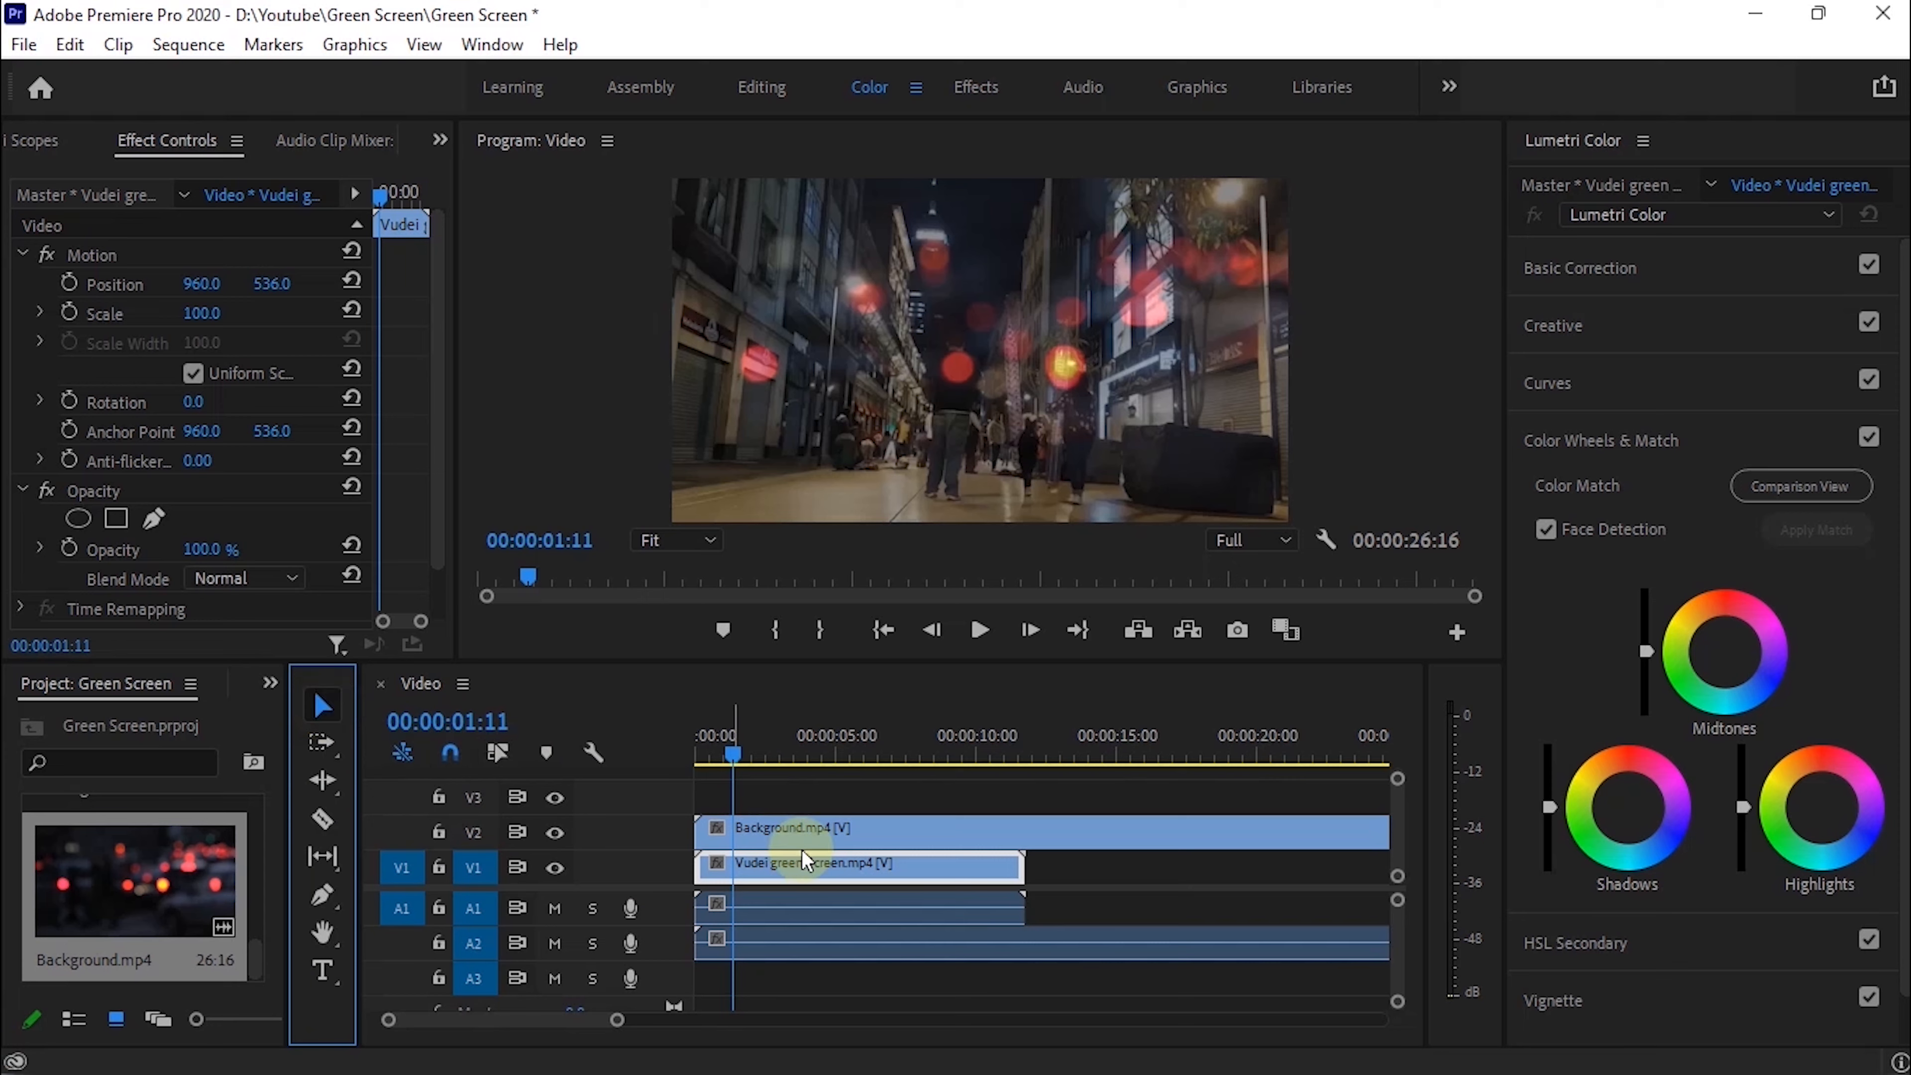
pyautogui.click(802, 865)
pyautogui.click(1054, 874)
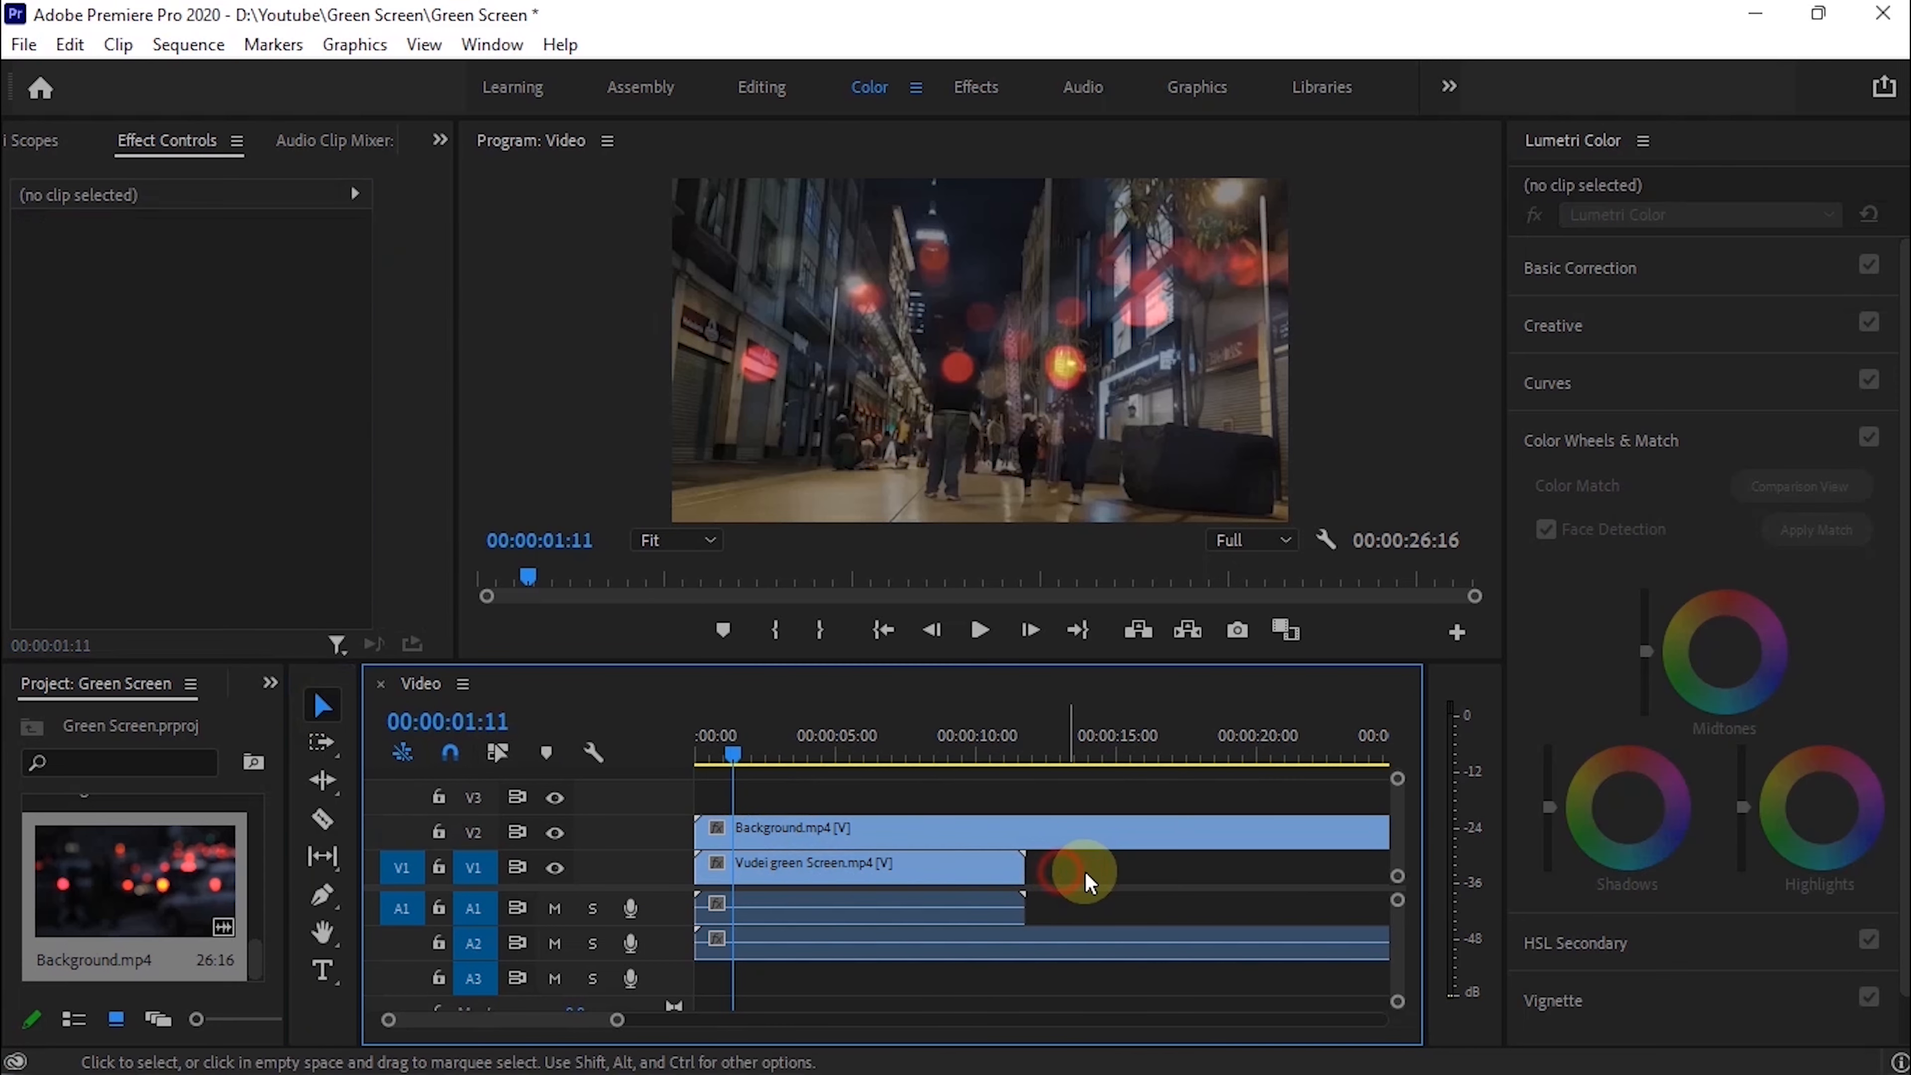
pyautogui.click(902, 872)
pyautogui.click(827, 856)
pyautogui.moveTo(831, 866); pyautogui.dragTo(757, 828)
pyautogui.moveTo(847, 987); pyautogui.dragTo(869, 911)
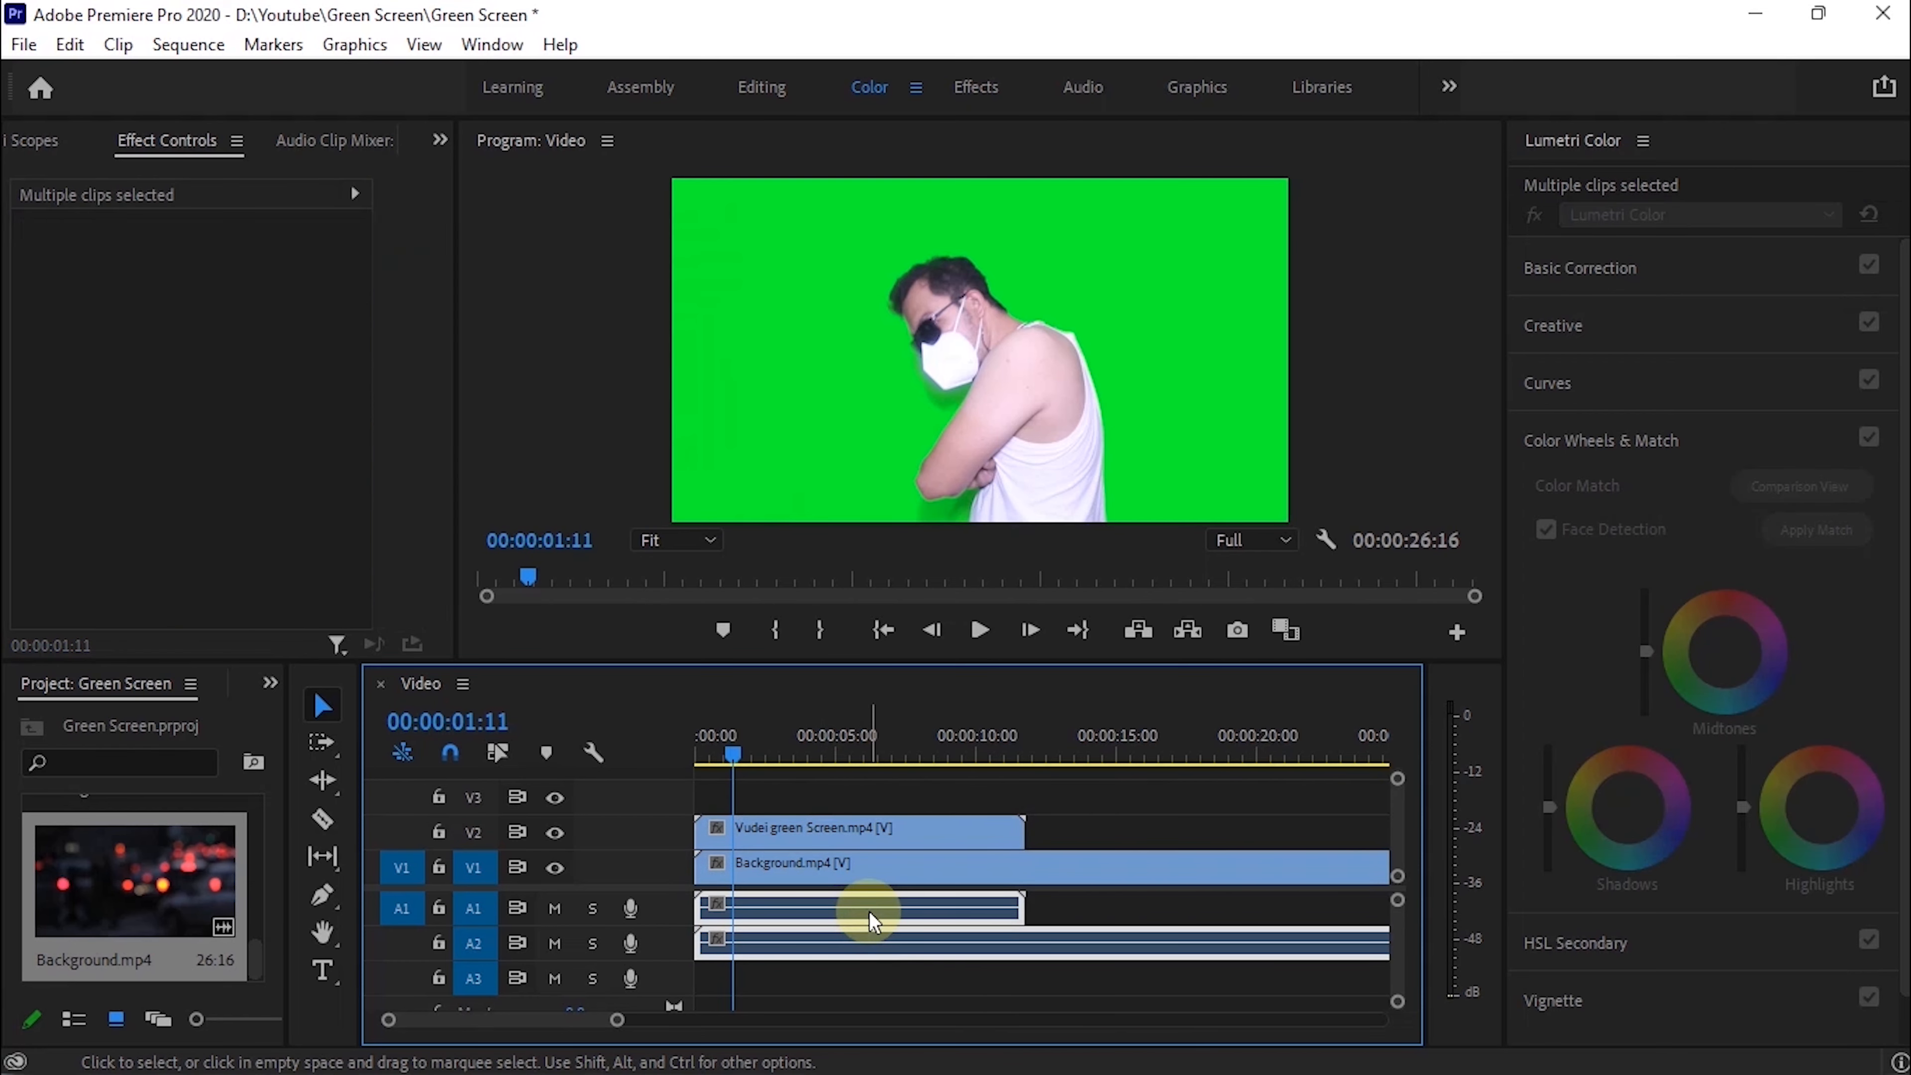
pyautogui.press('Delete')
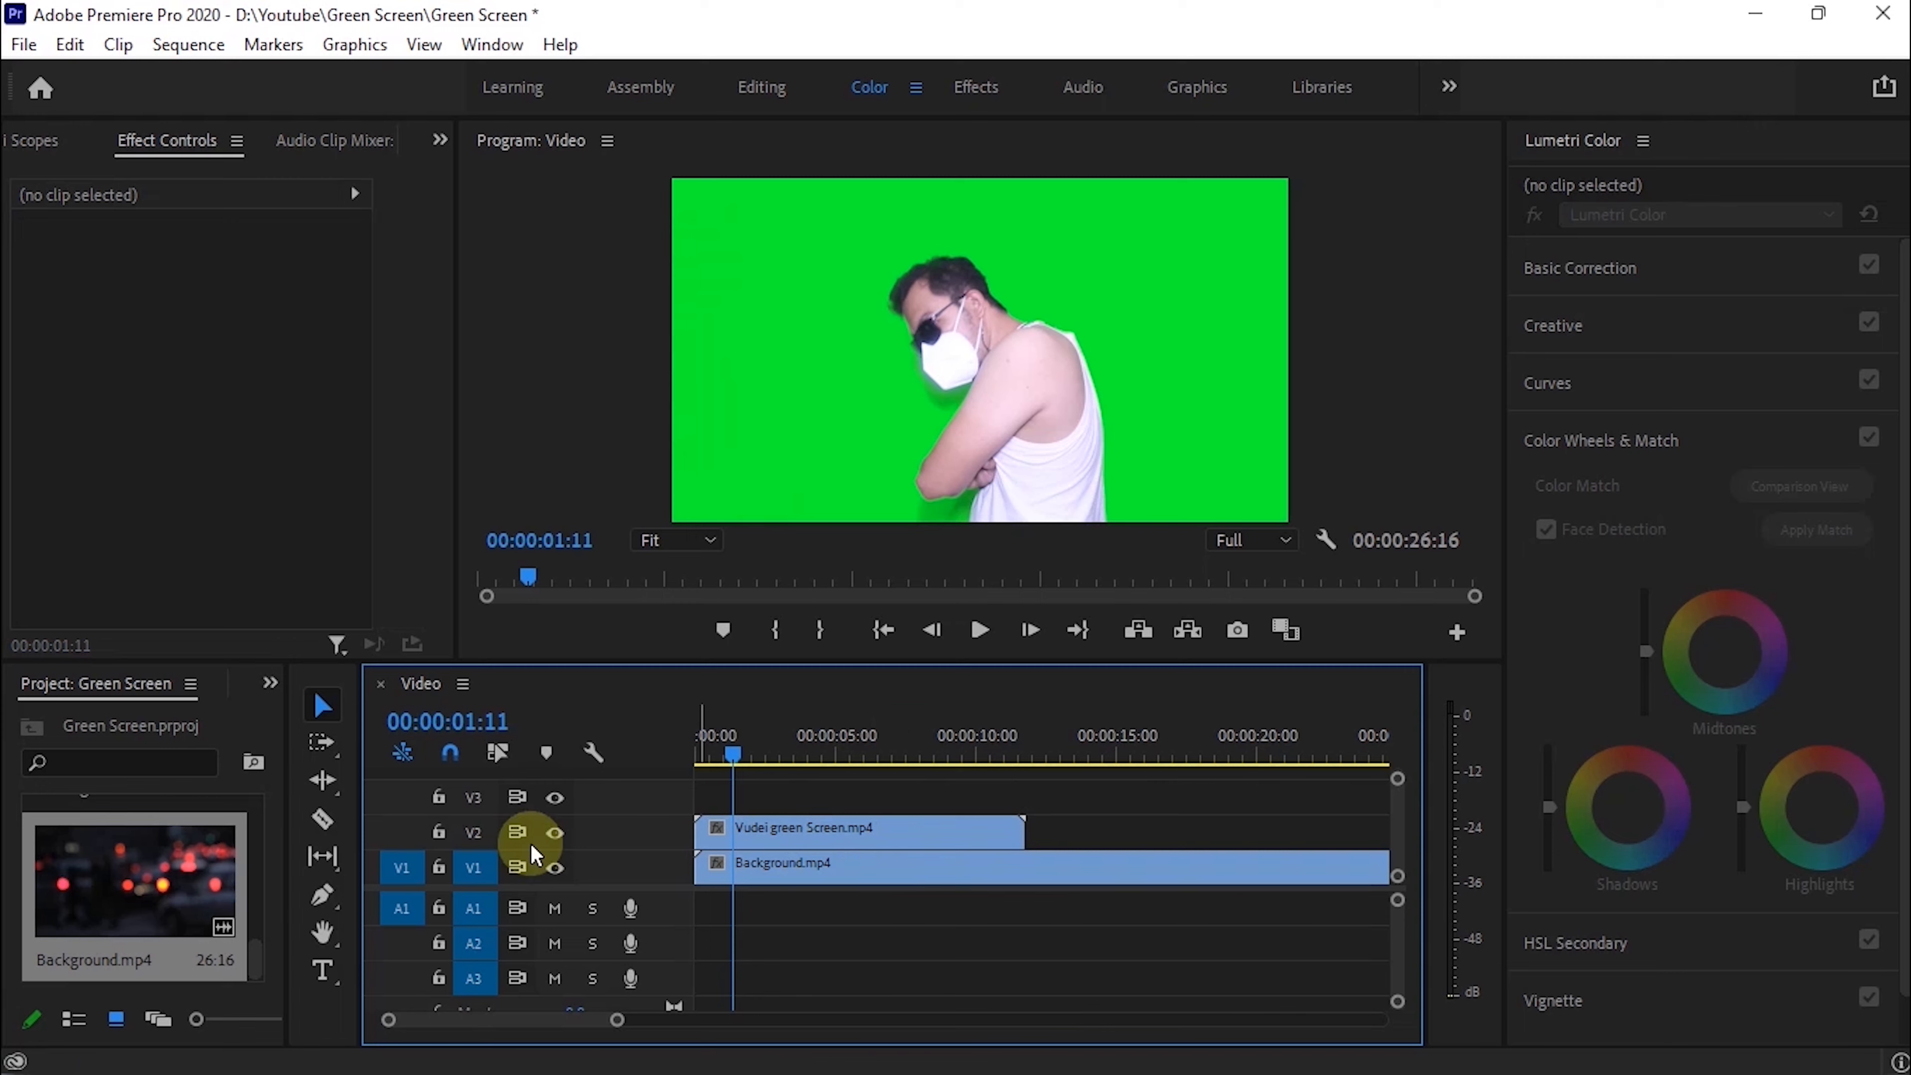
# Step: Split Background.mp4 at the end of the green-screen clip with the Razor tool and delete the excess part
pyautogui.click(322, 821)
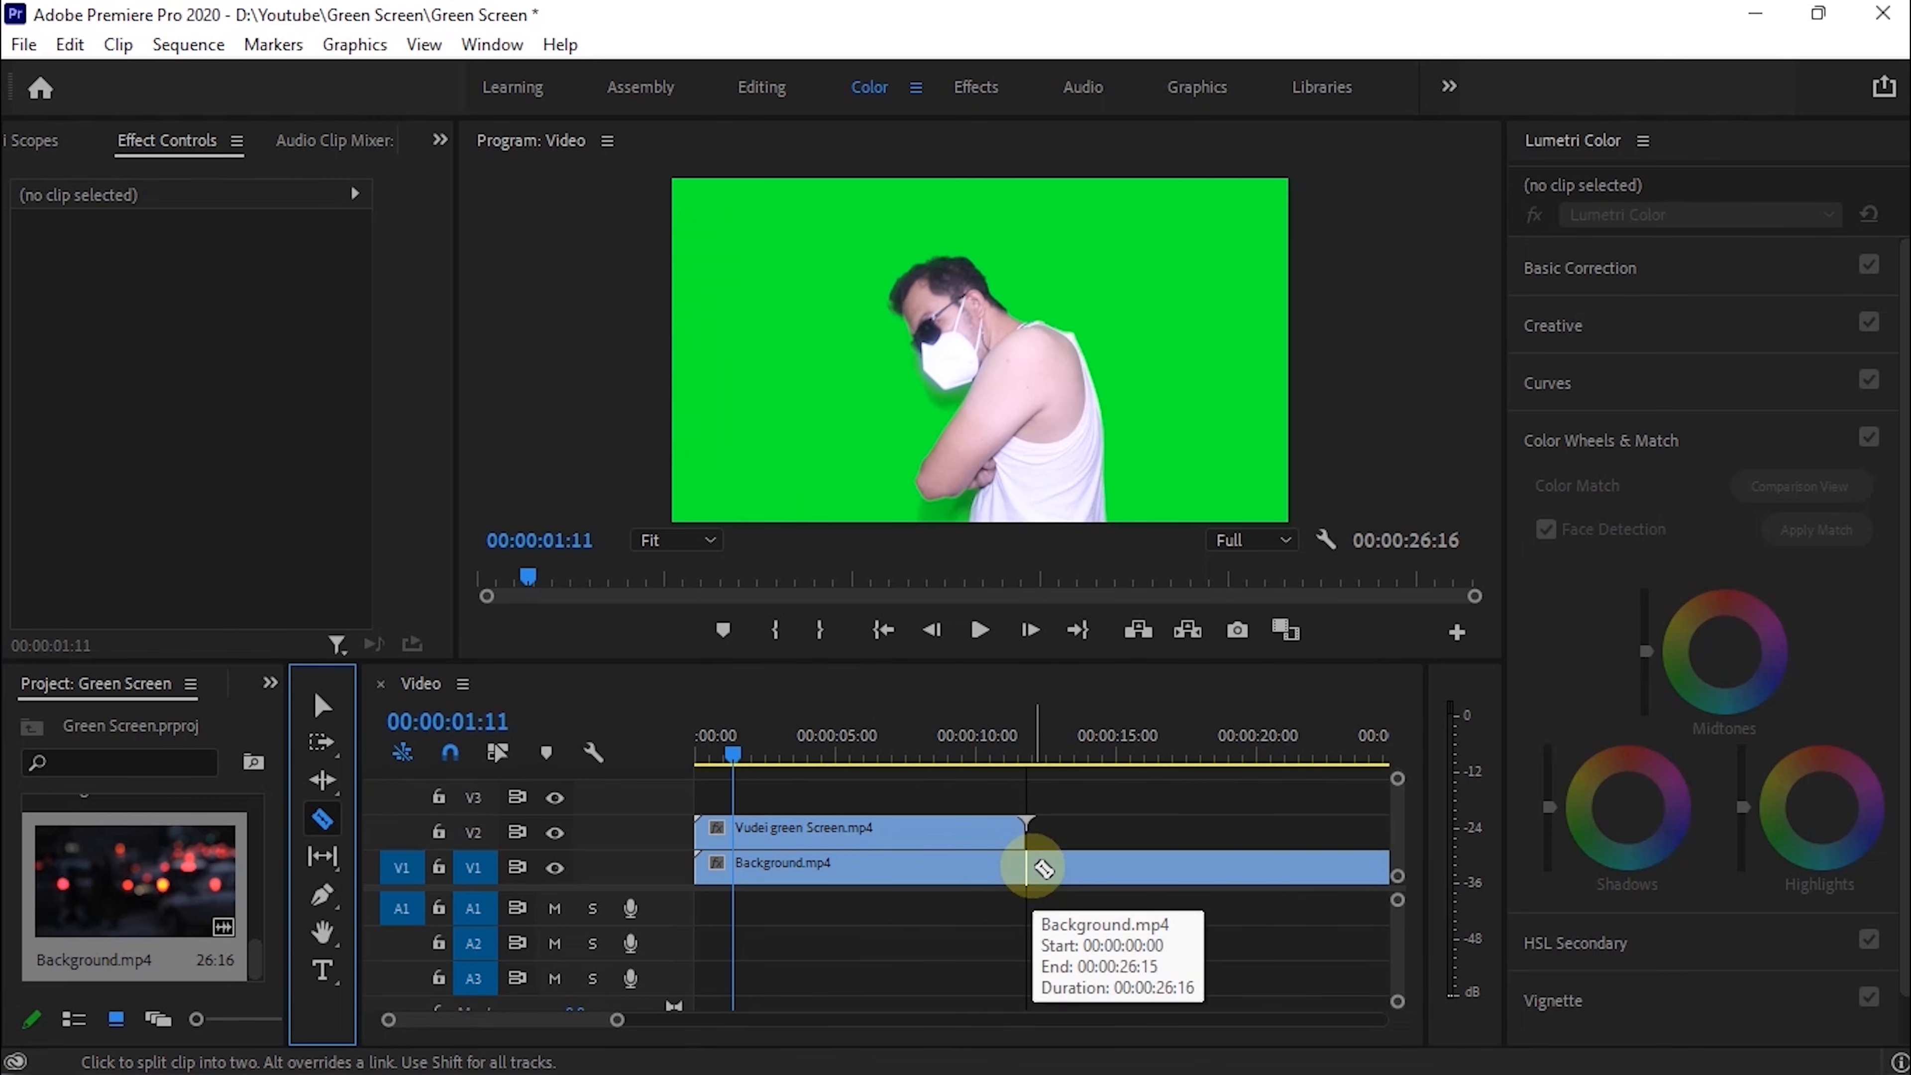
pyautogui.click(1028, 865)
pyautogui.click(322, 706)
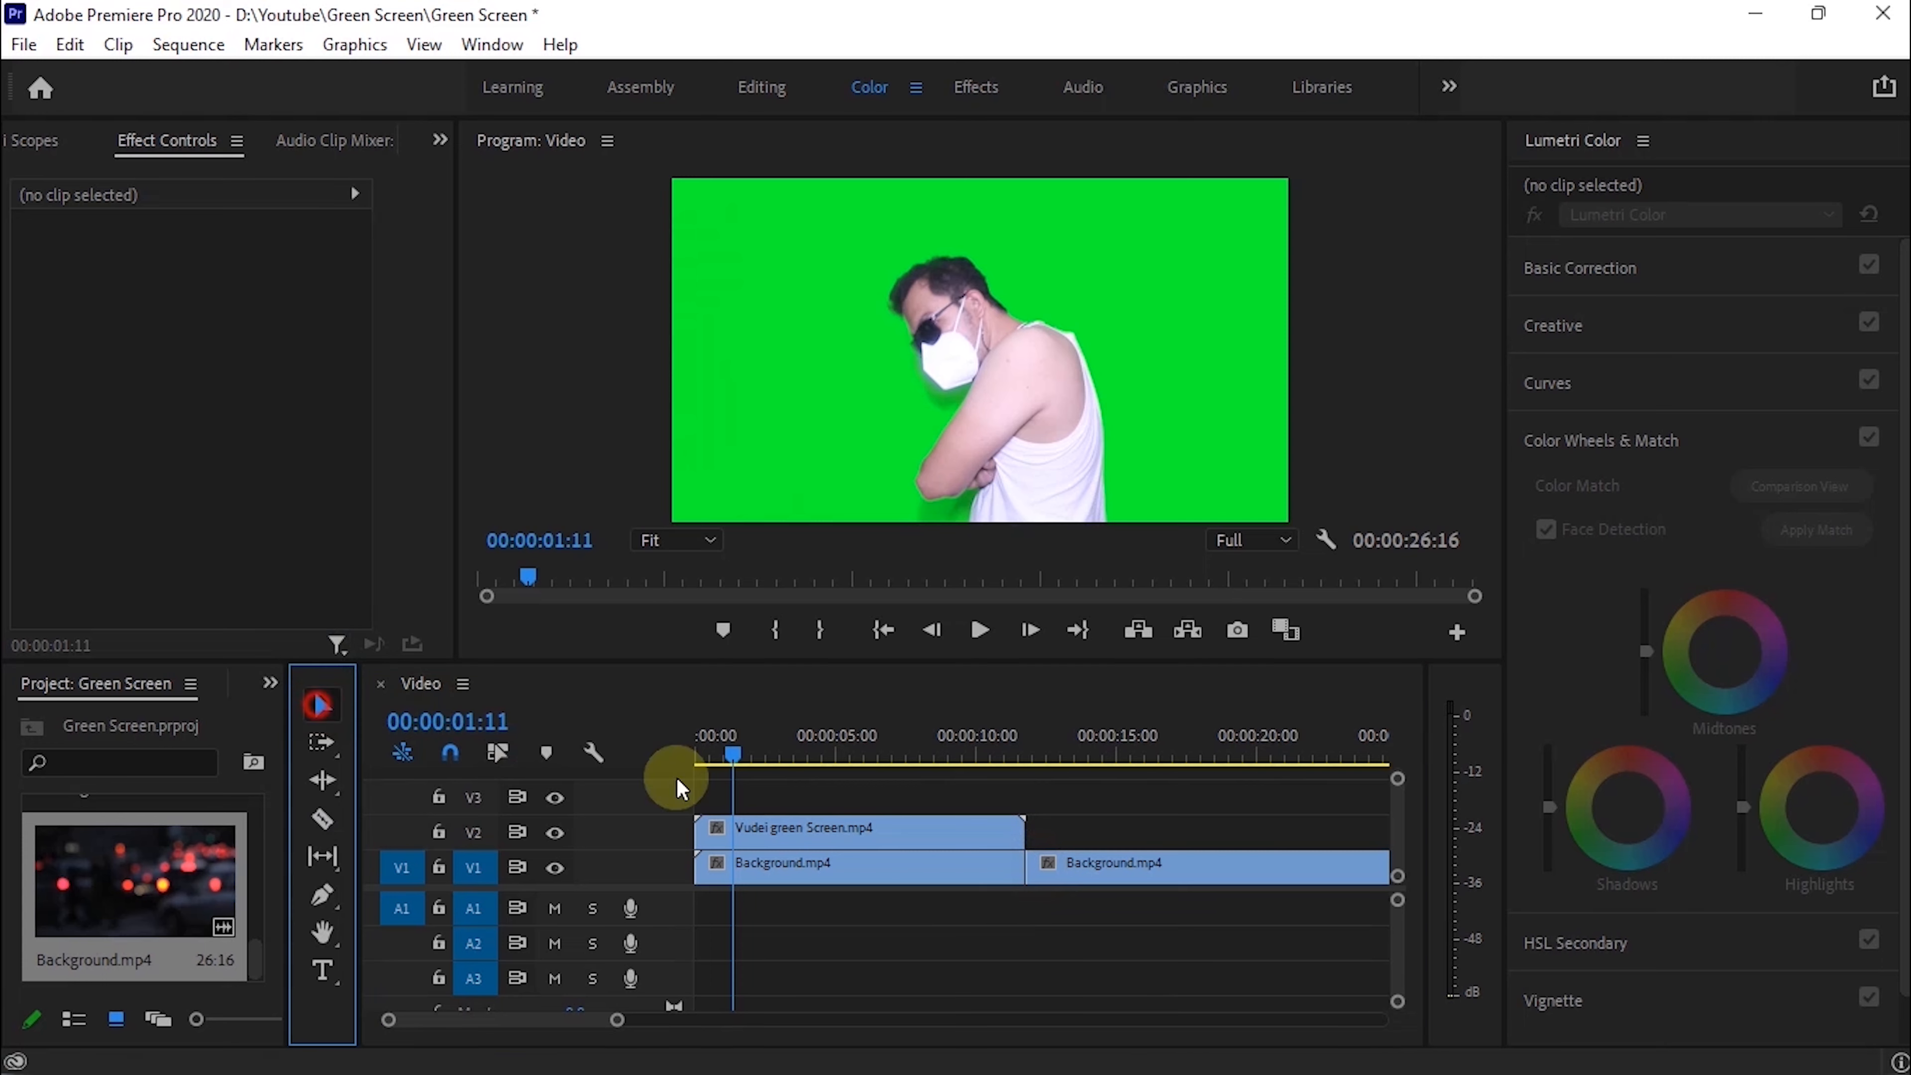
pyautogui.click(1151, 870)
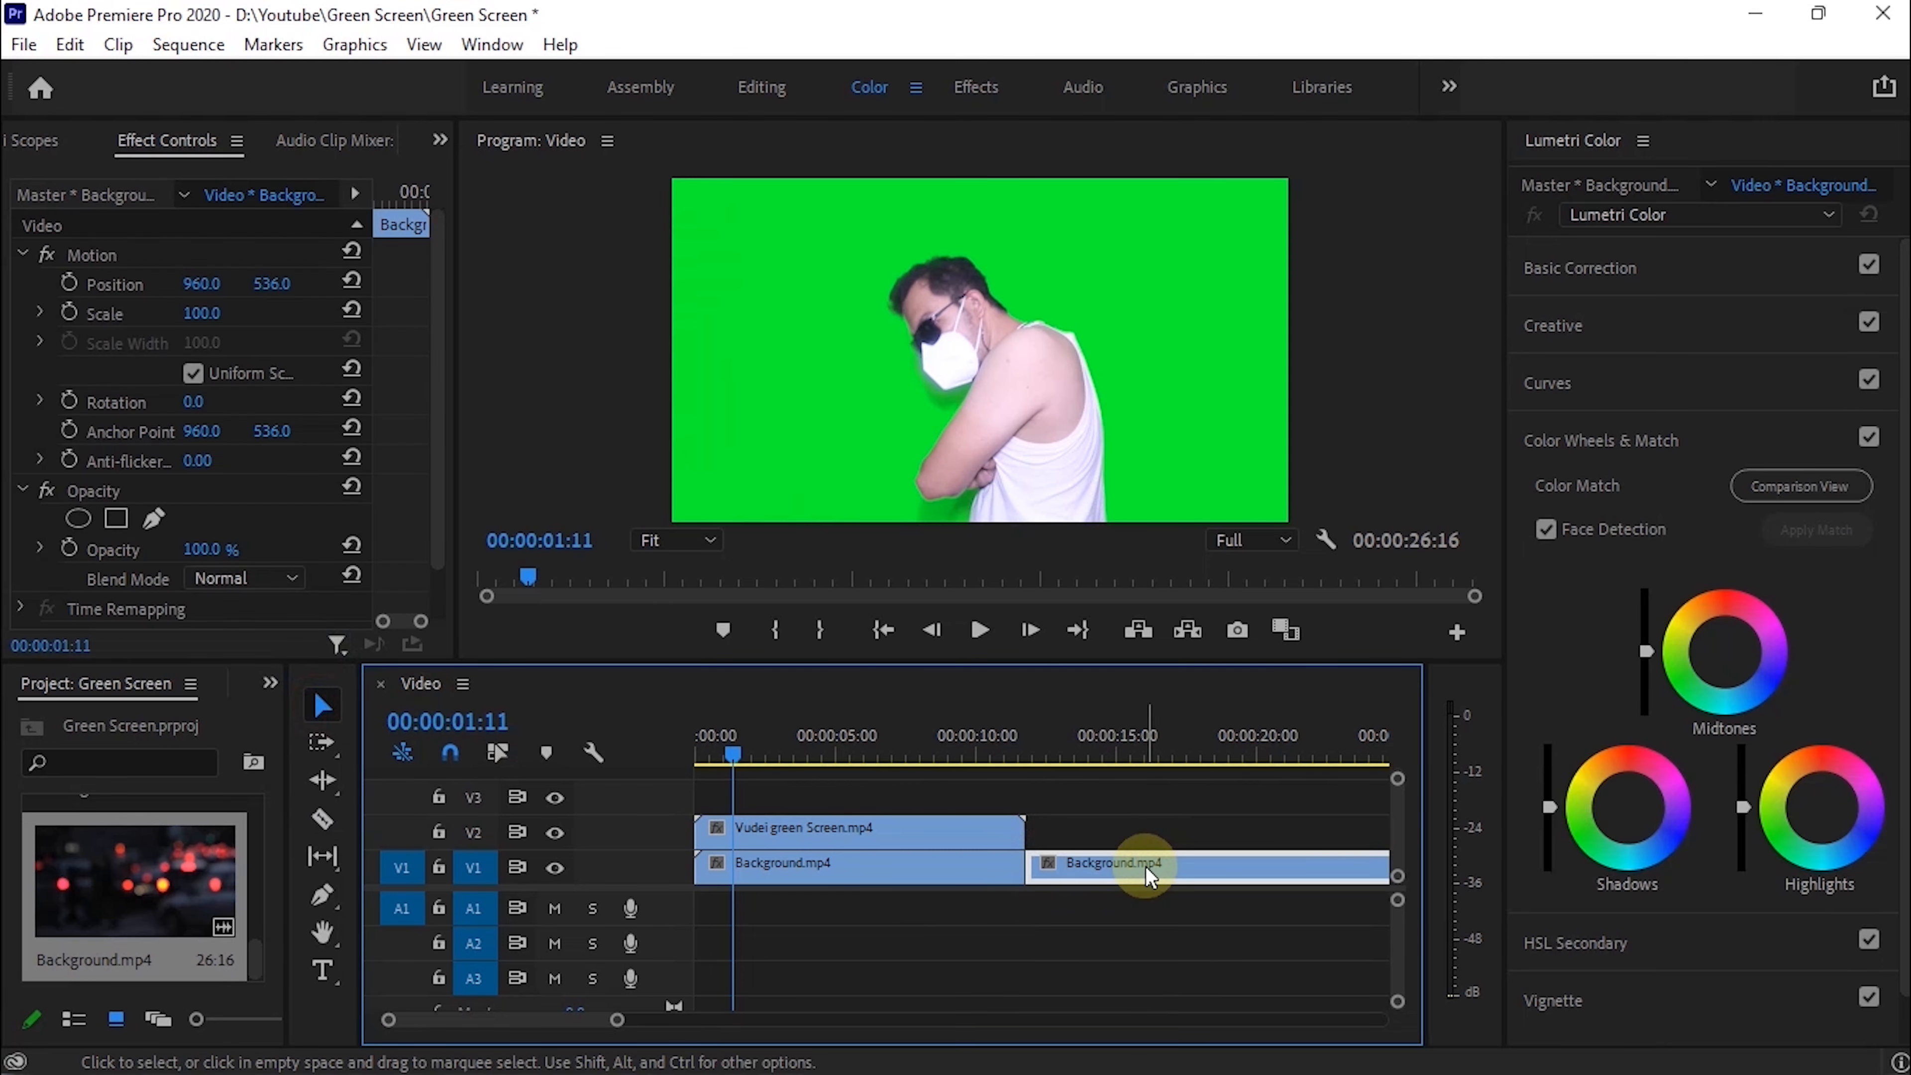
pyautogui.press('Delete')
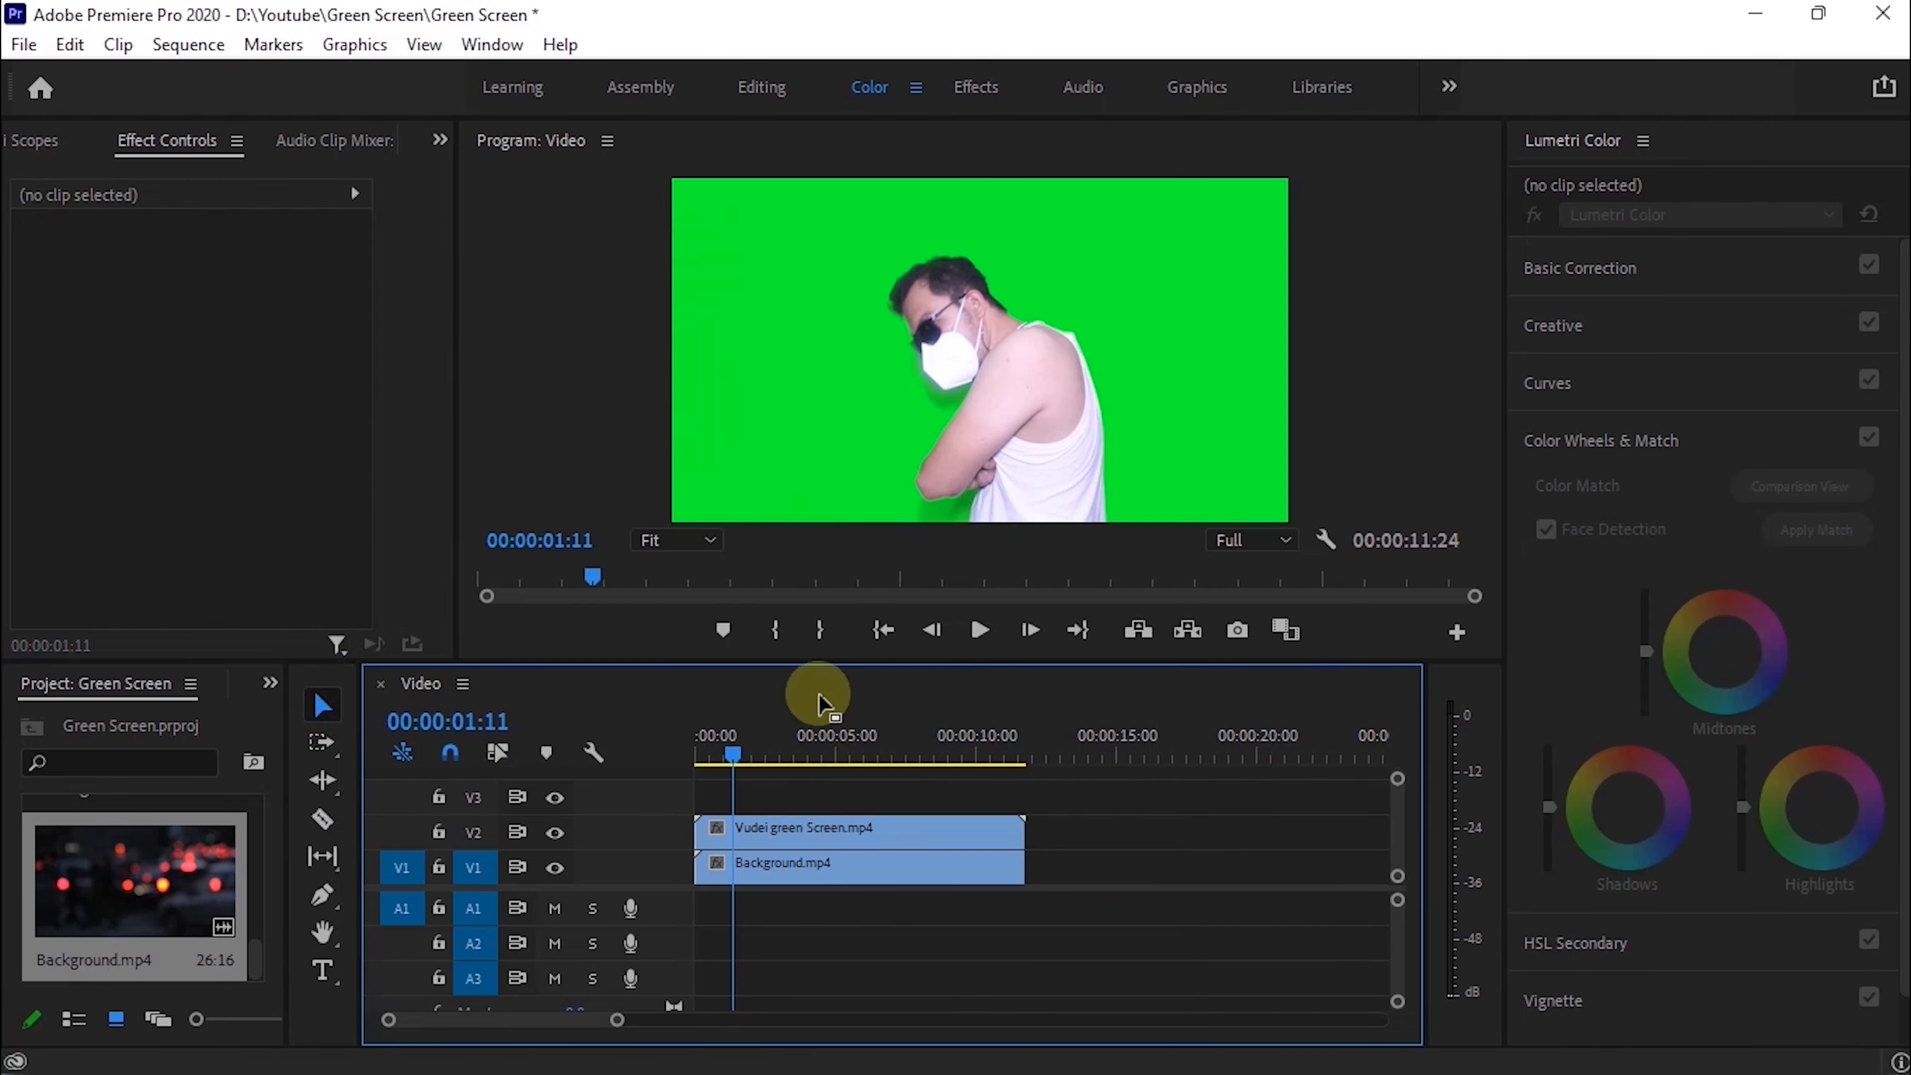
# Step: Select the Vudei green Screen.mp4 clip on V2 and return the playhead to 00:00:00:00
pyautogui.moveTo(731, 742)
pyautogui.mouseDown()
pyautogui.moveTo(666, 743)
pyautogui.moveTo(790, 783)
pyautogui.moveTo(857, 780)
pyautogui.moveTo(675, 731)
pyautogui.moveTo(738, 757)
pyautogui.mouseUp()
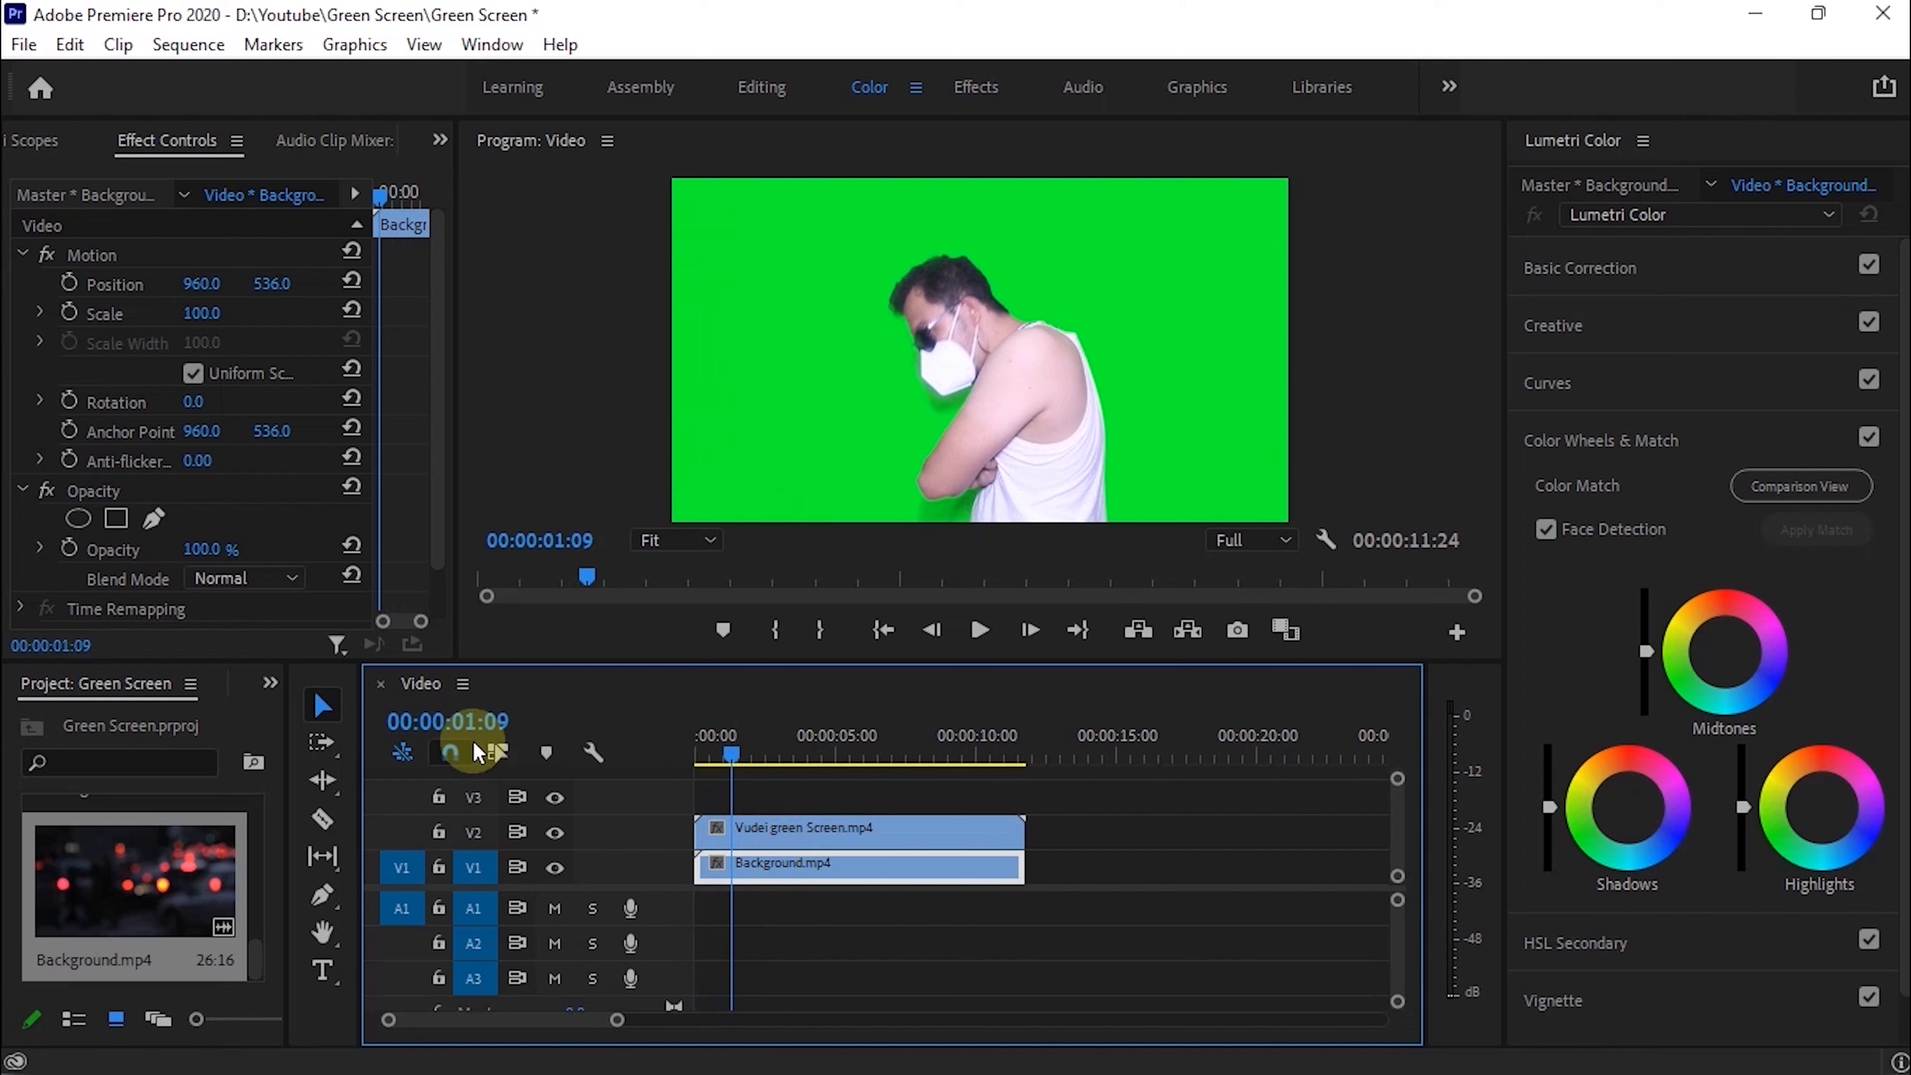
pyautogui.moveTo(731, 757); pyautogui.dragTo(697, 753)
pyautogui.moveTo(883, 836); pyautogui.dragTo(977, 839)
pyautogui.moveTo(691, 756)
pyautogui.mouseDown()
pyautogui.moveTo(758, 768)
pyautogui.moveTo(656, 749)
pyautogui.mouseUp()
pyautogui.moveTo(888, 829); pyautogui.dragTo(753, 829)
pyautogui.moveTo(706, 754)
pyautogui.mouseDown()
pyautogui.moveTo(745, 752)
pyautogui.moveTo(685, 739)
pyautogui.mouseUp()
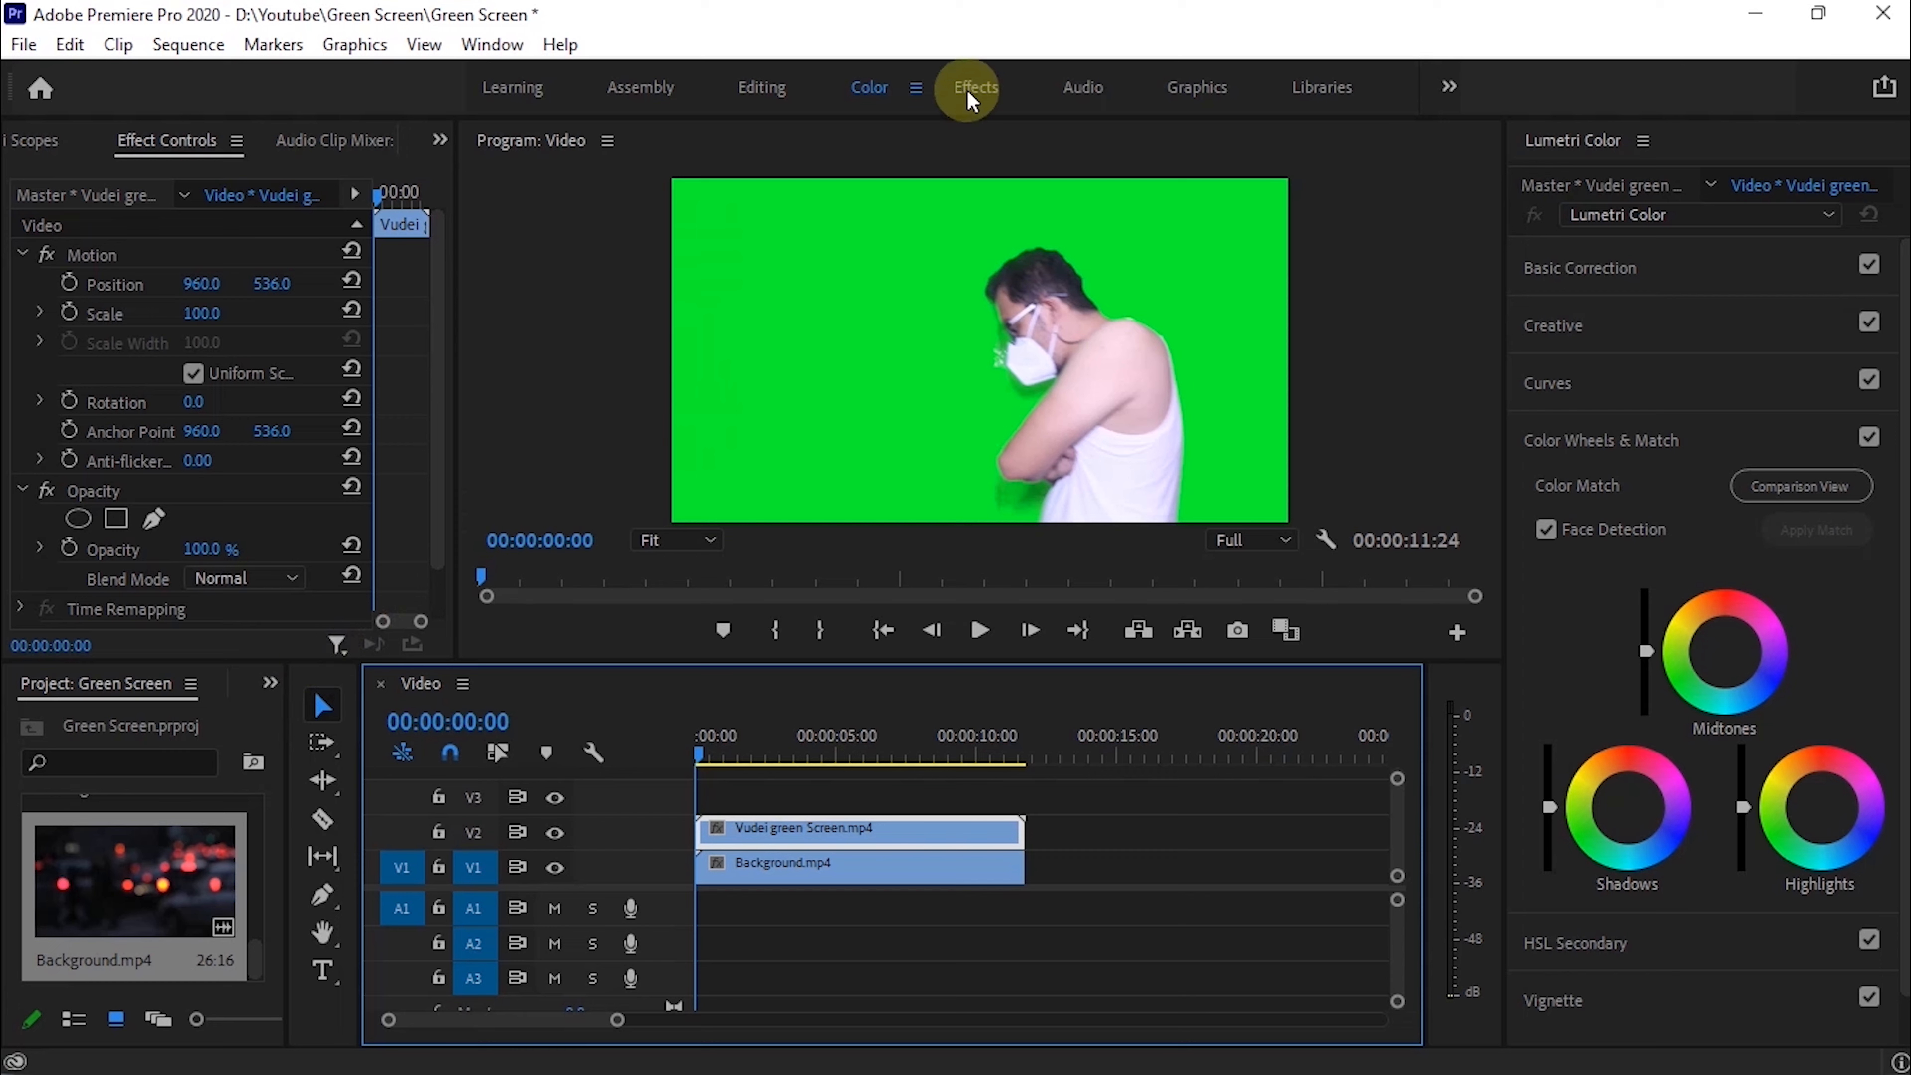
# Step: Find the Ultra Key effect and apply it to the Vudei green Screen.mp4 clip on V2
pyautogui.click(272, 685)
pyautogui.click(342, 852)
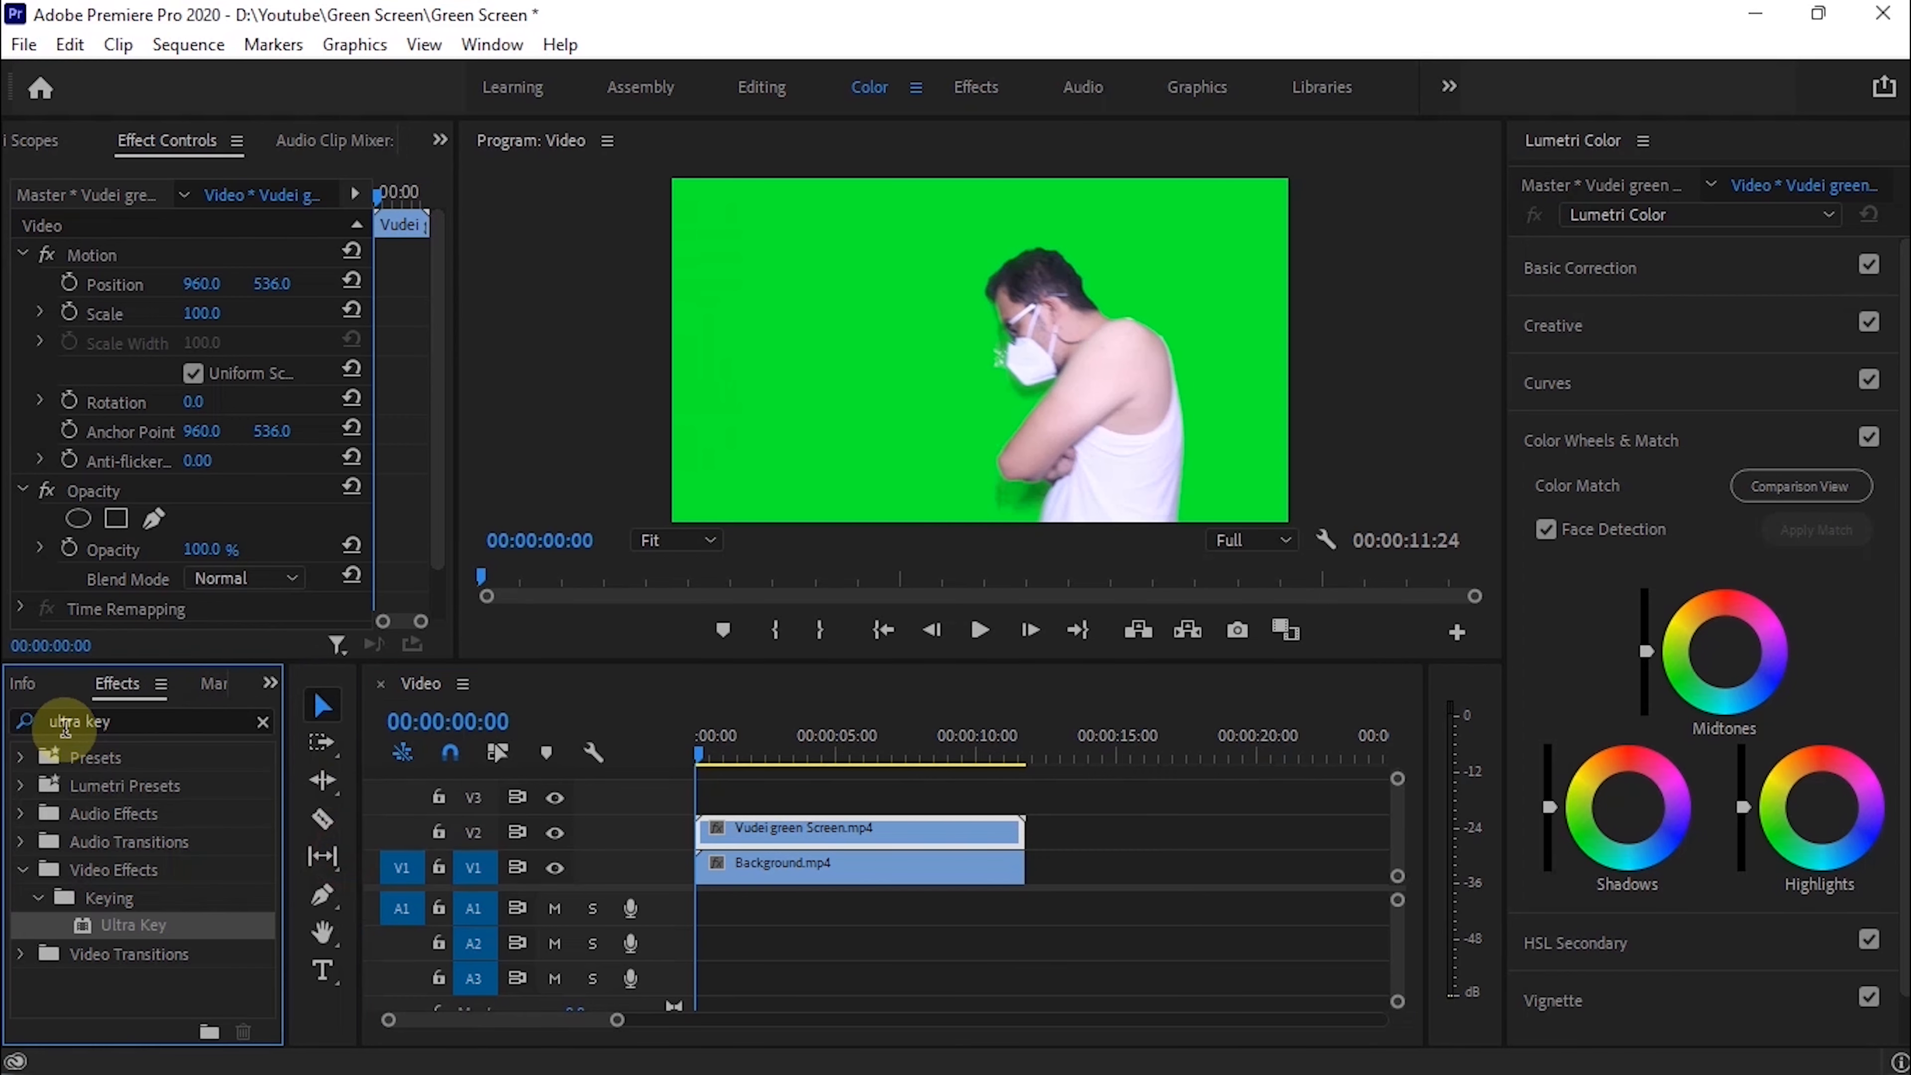
pyautogui.moveTo(56, 721)
pyautogui.mouseDown()
pyautogui.moveTo(166, 725)
pyautogui.moveTo(30, 708)
pyautogui.mouseUp()
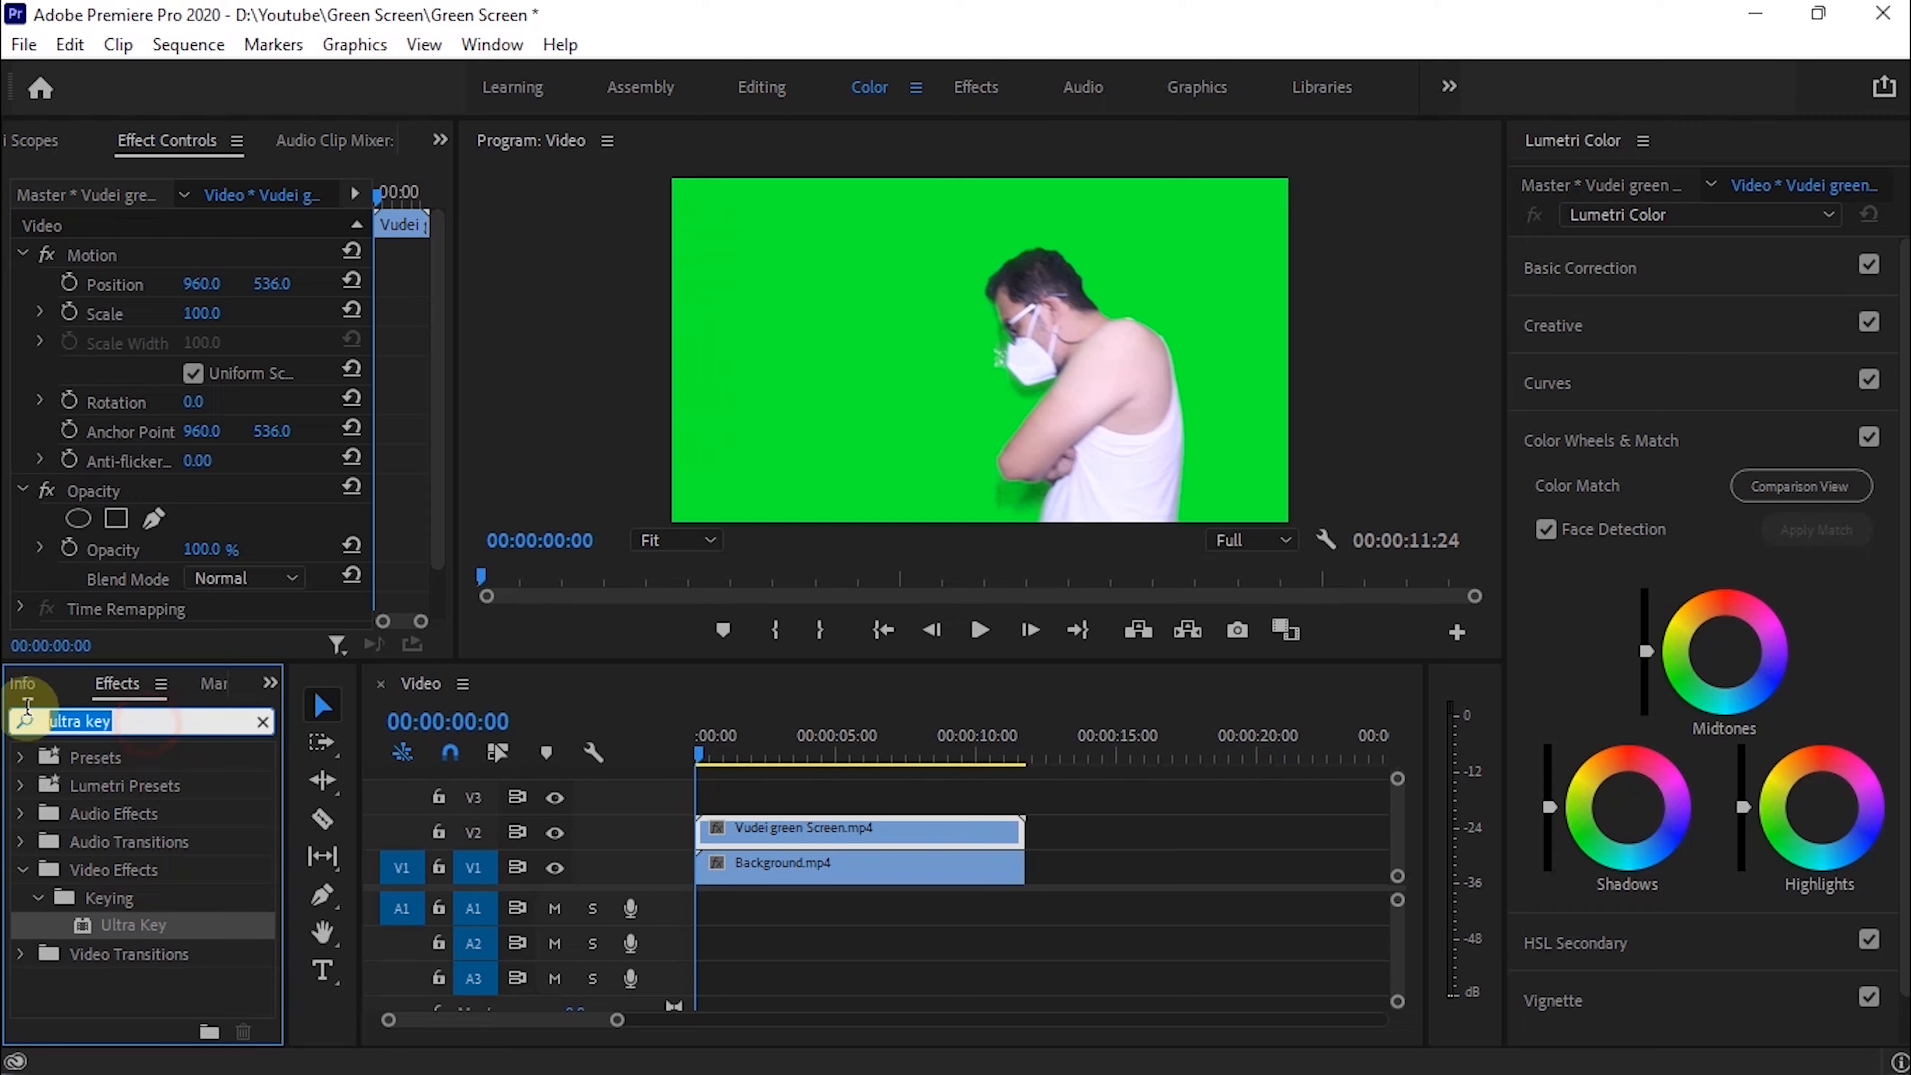
pyautogui.click(142, 923)
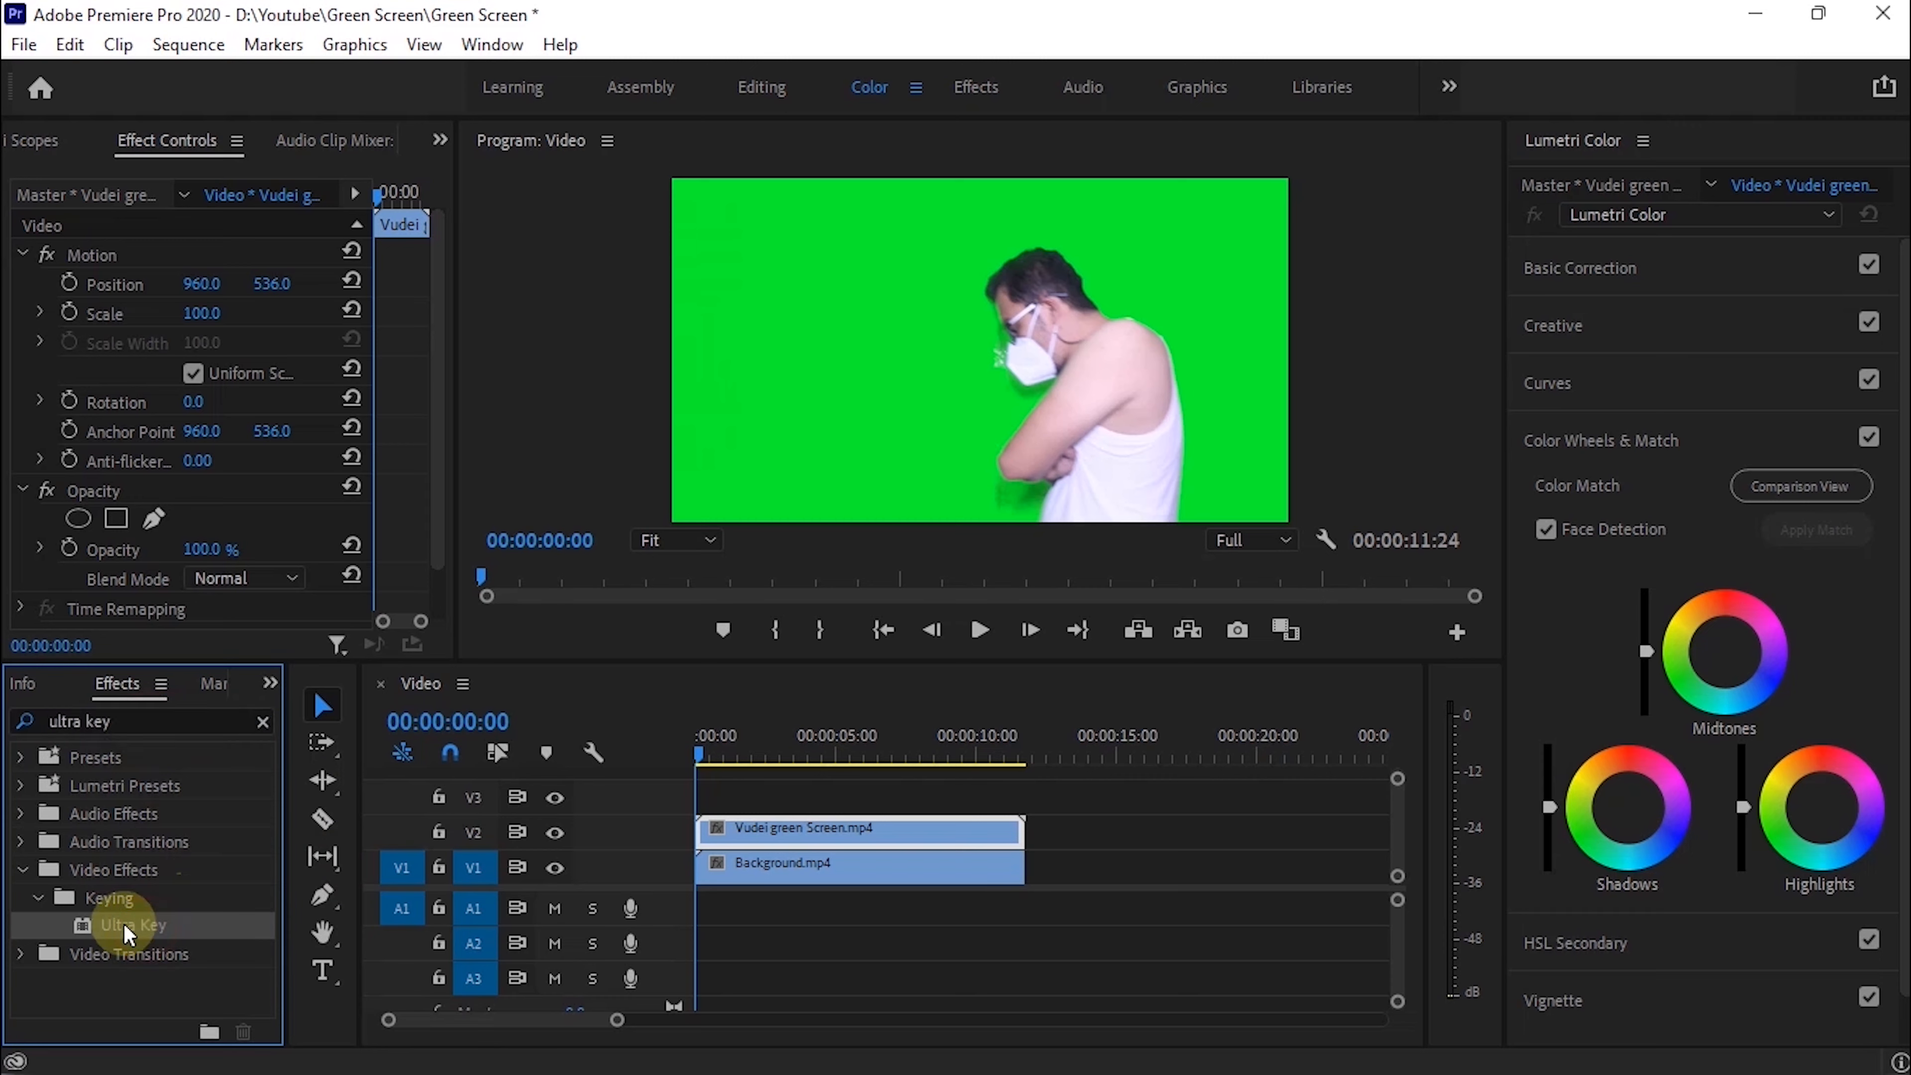
pyautogui.moveTo(130, 936); pyautogui.dragTo(646, 857)
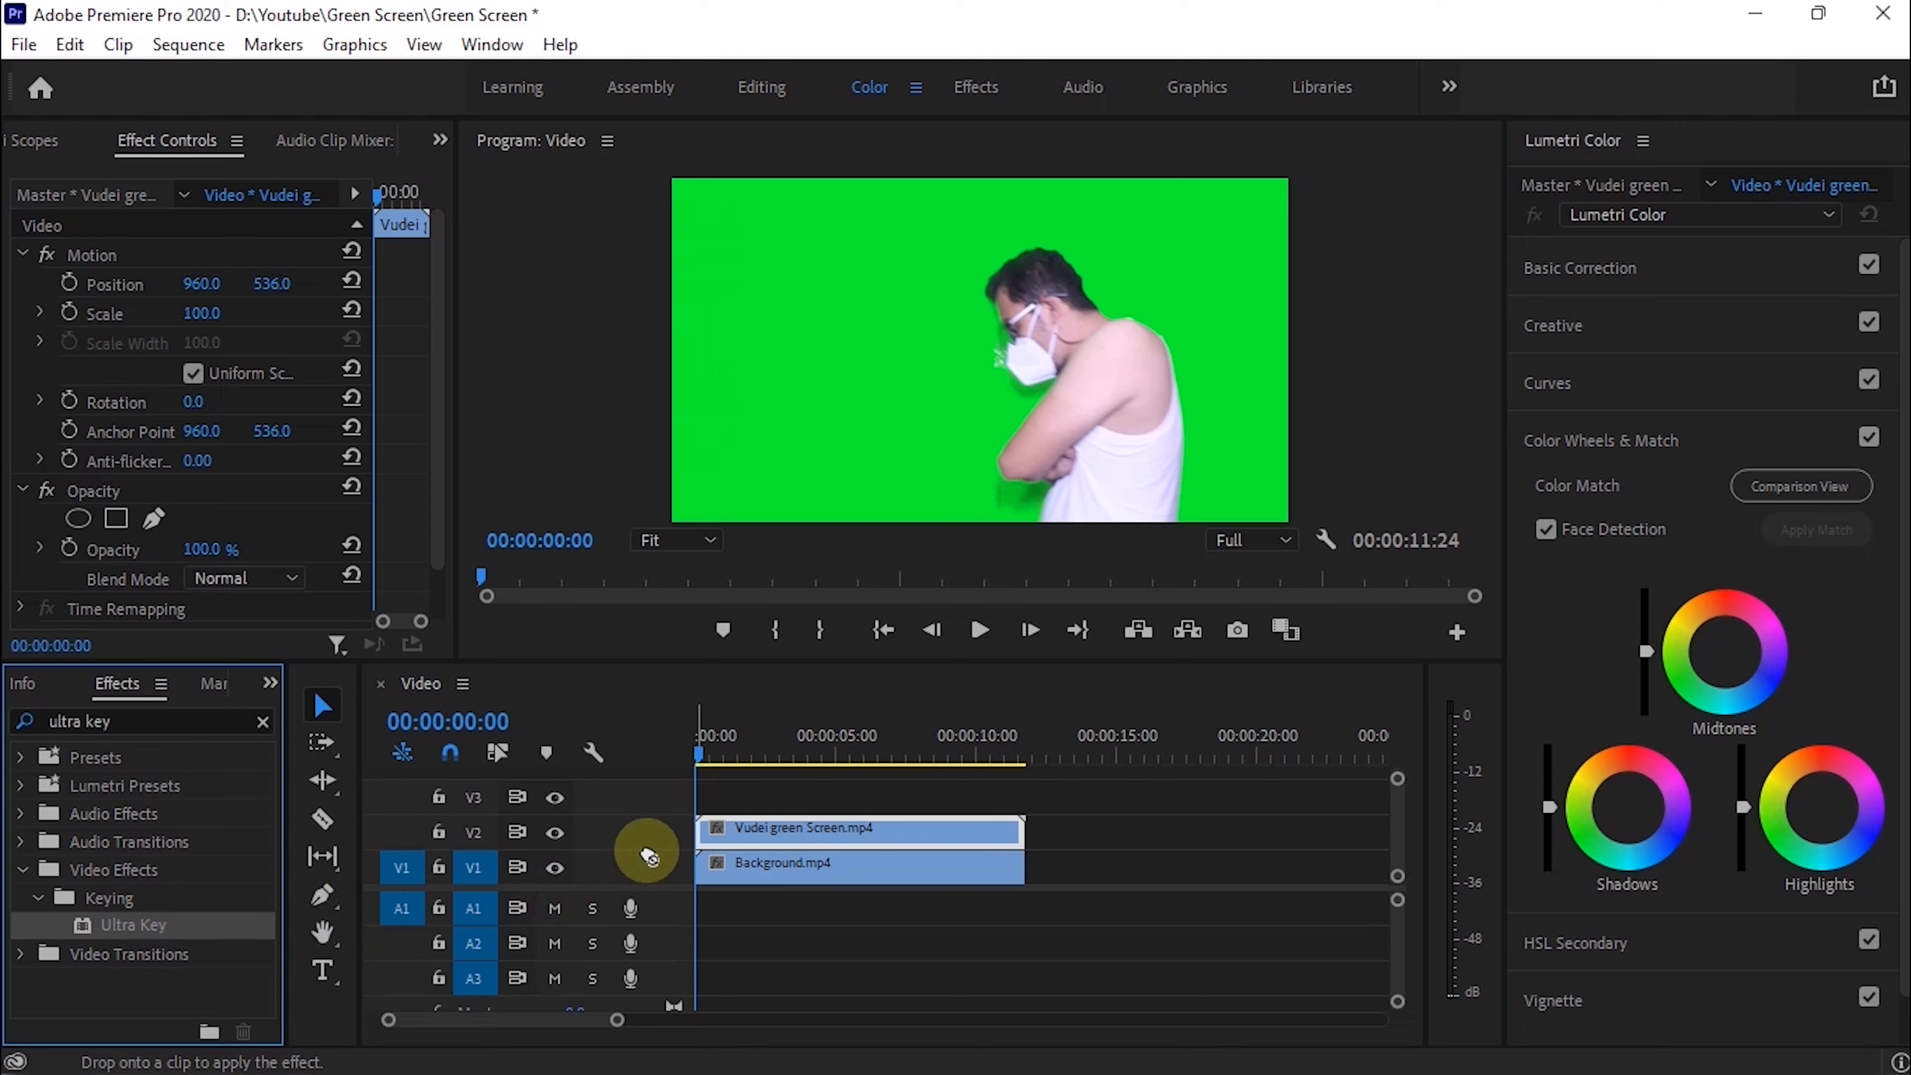
pyautogui.moveTo(649, 855); pyautogui.dragTo(766, 843)
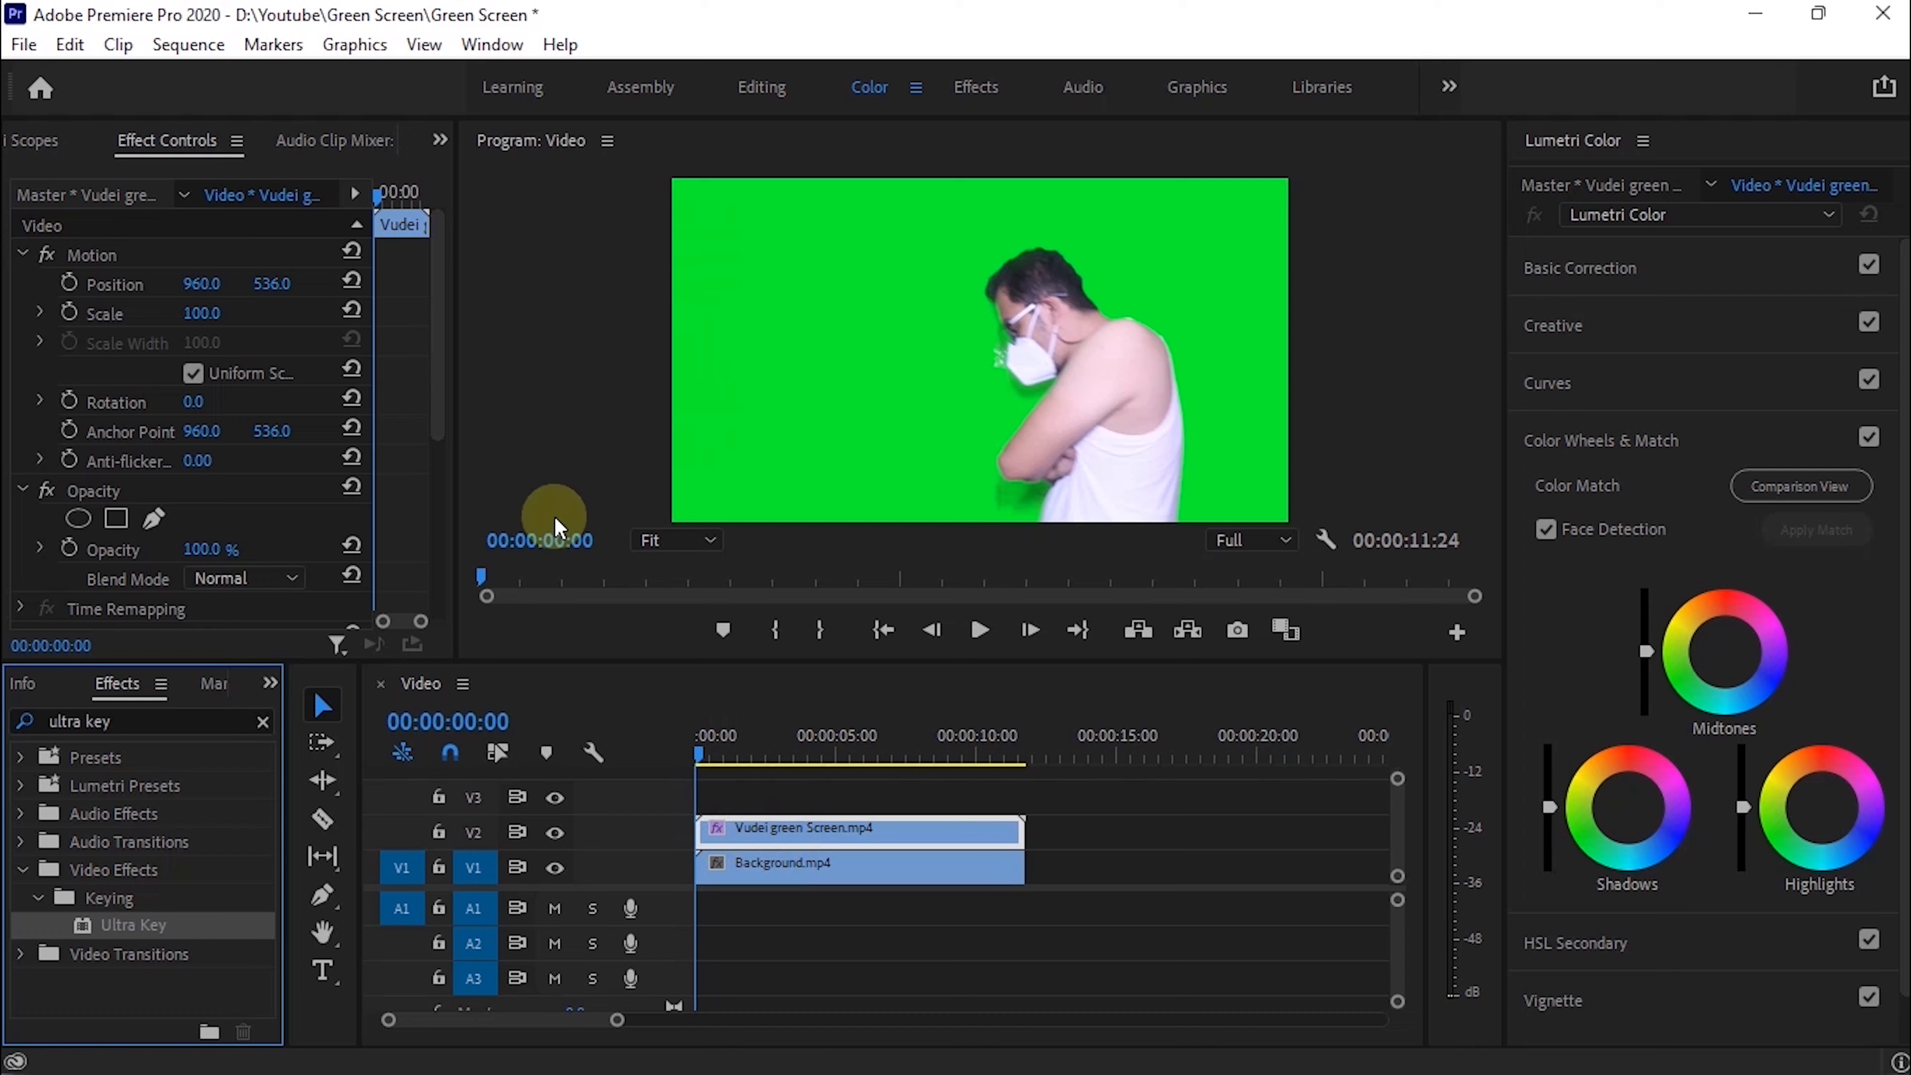
pyautogui.click(784, 831)
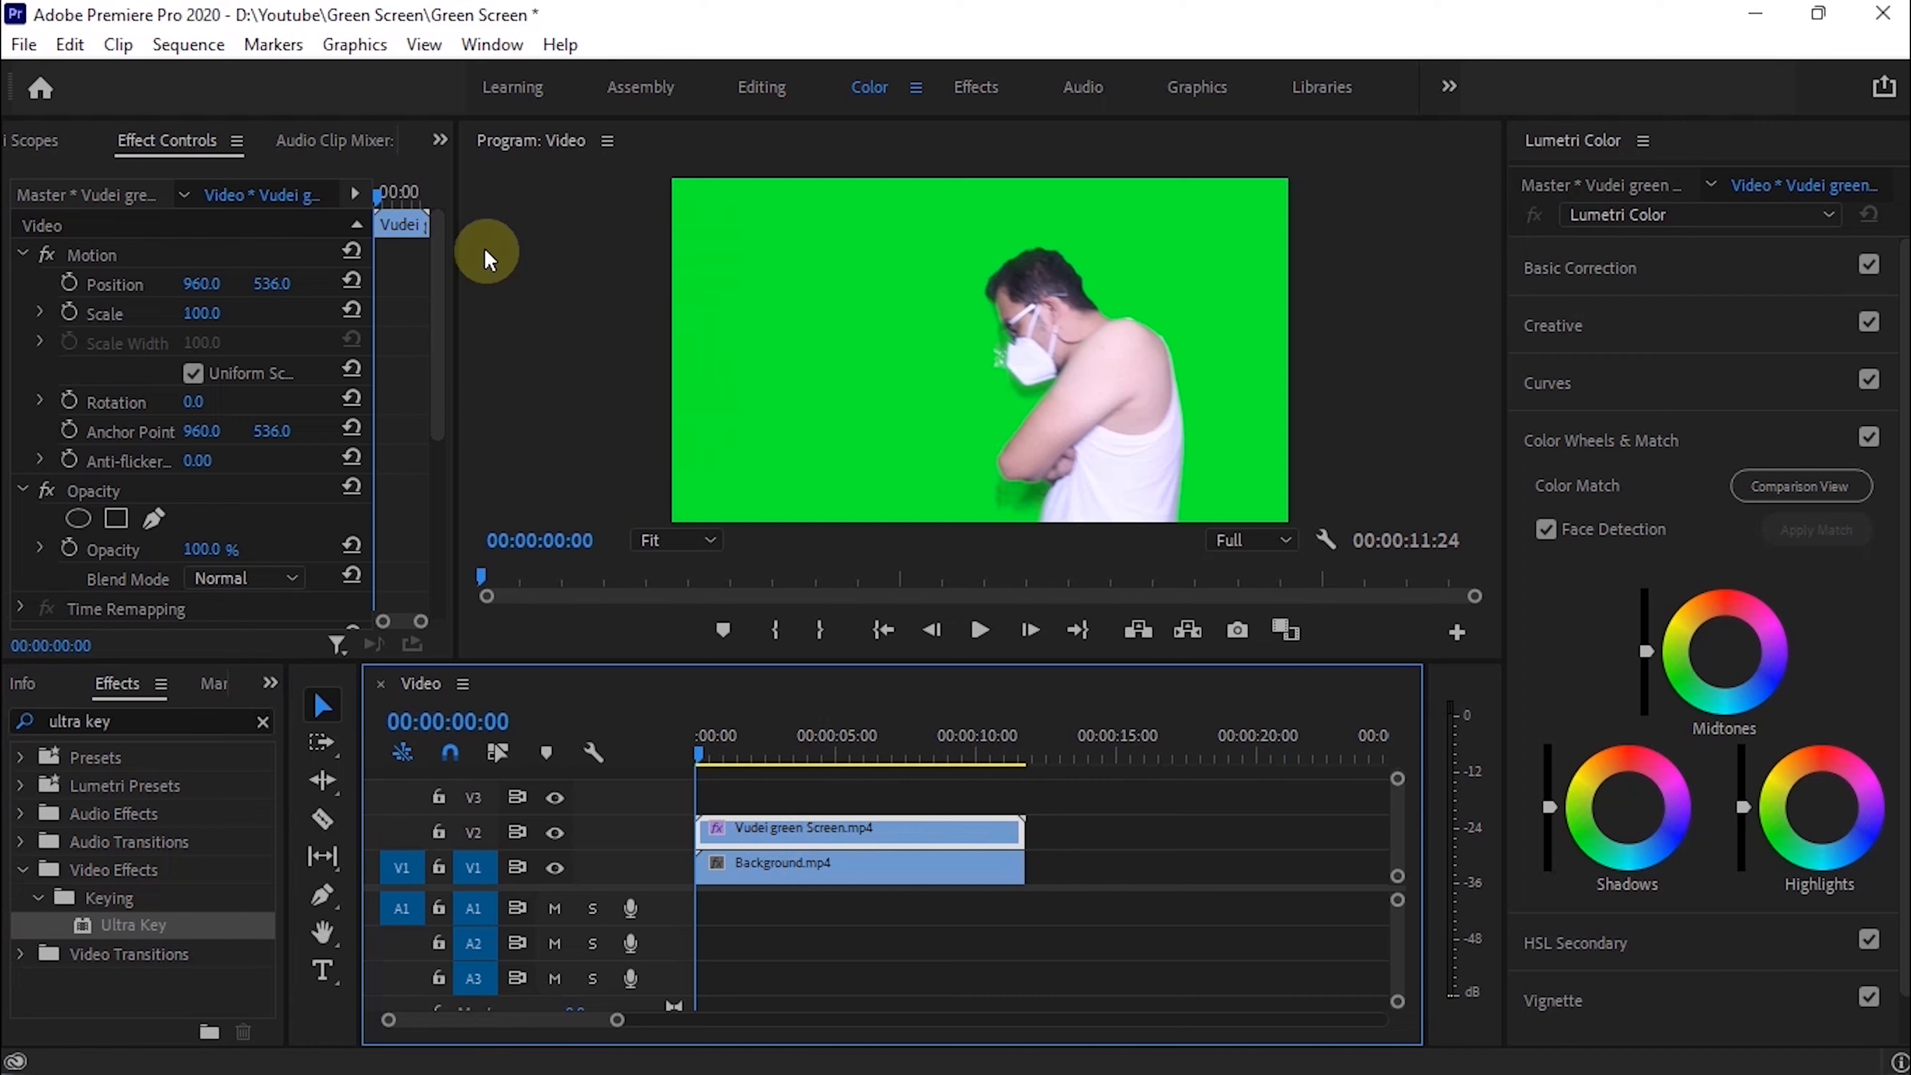
# Step: Set the Ultra Key's key color by sampling the green backdrop in the frame at 00:00:03:03
pyautogui.click(434, 143)
pyautogui.click(494, 235)
pyautogui.moveTo(437, 297); pyautogui.dragTo(433, 473)
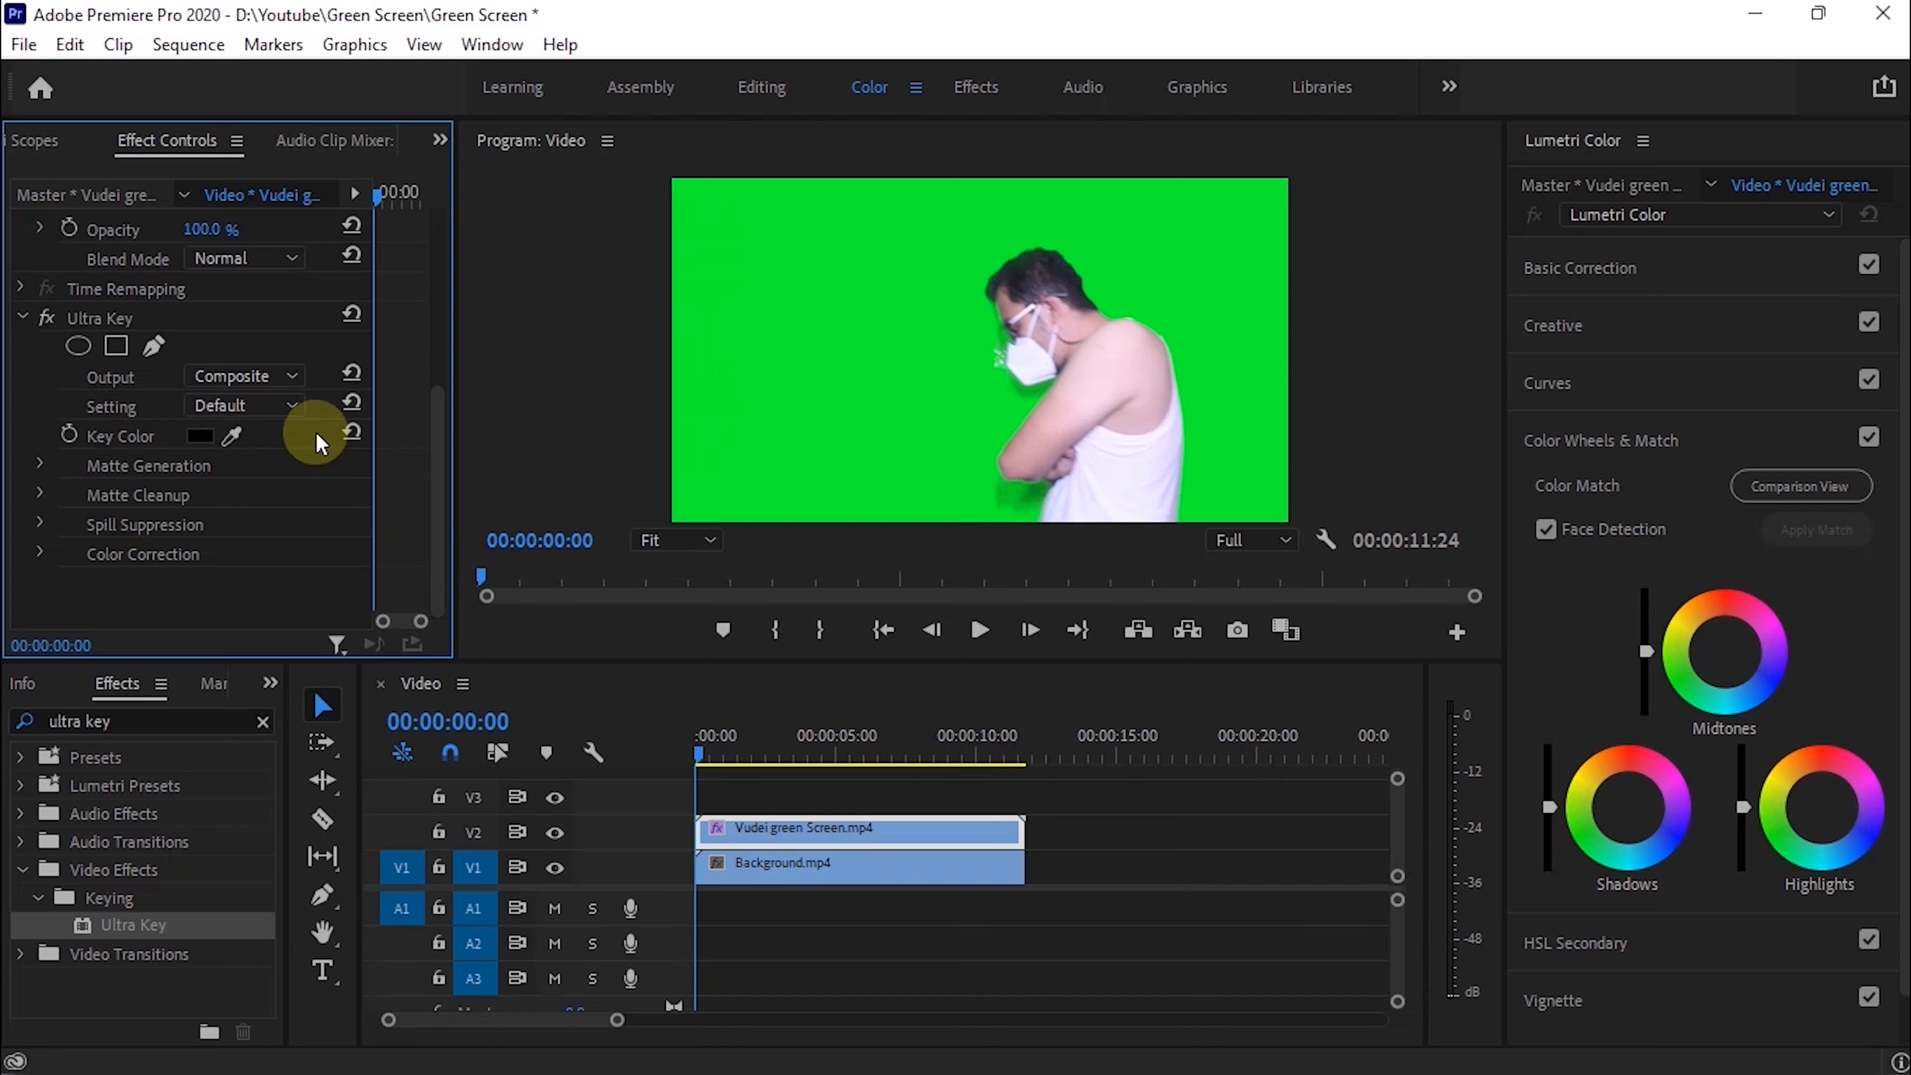
pyautogui.click(229, 429)
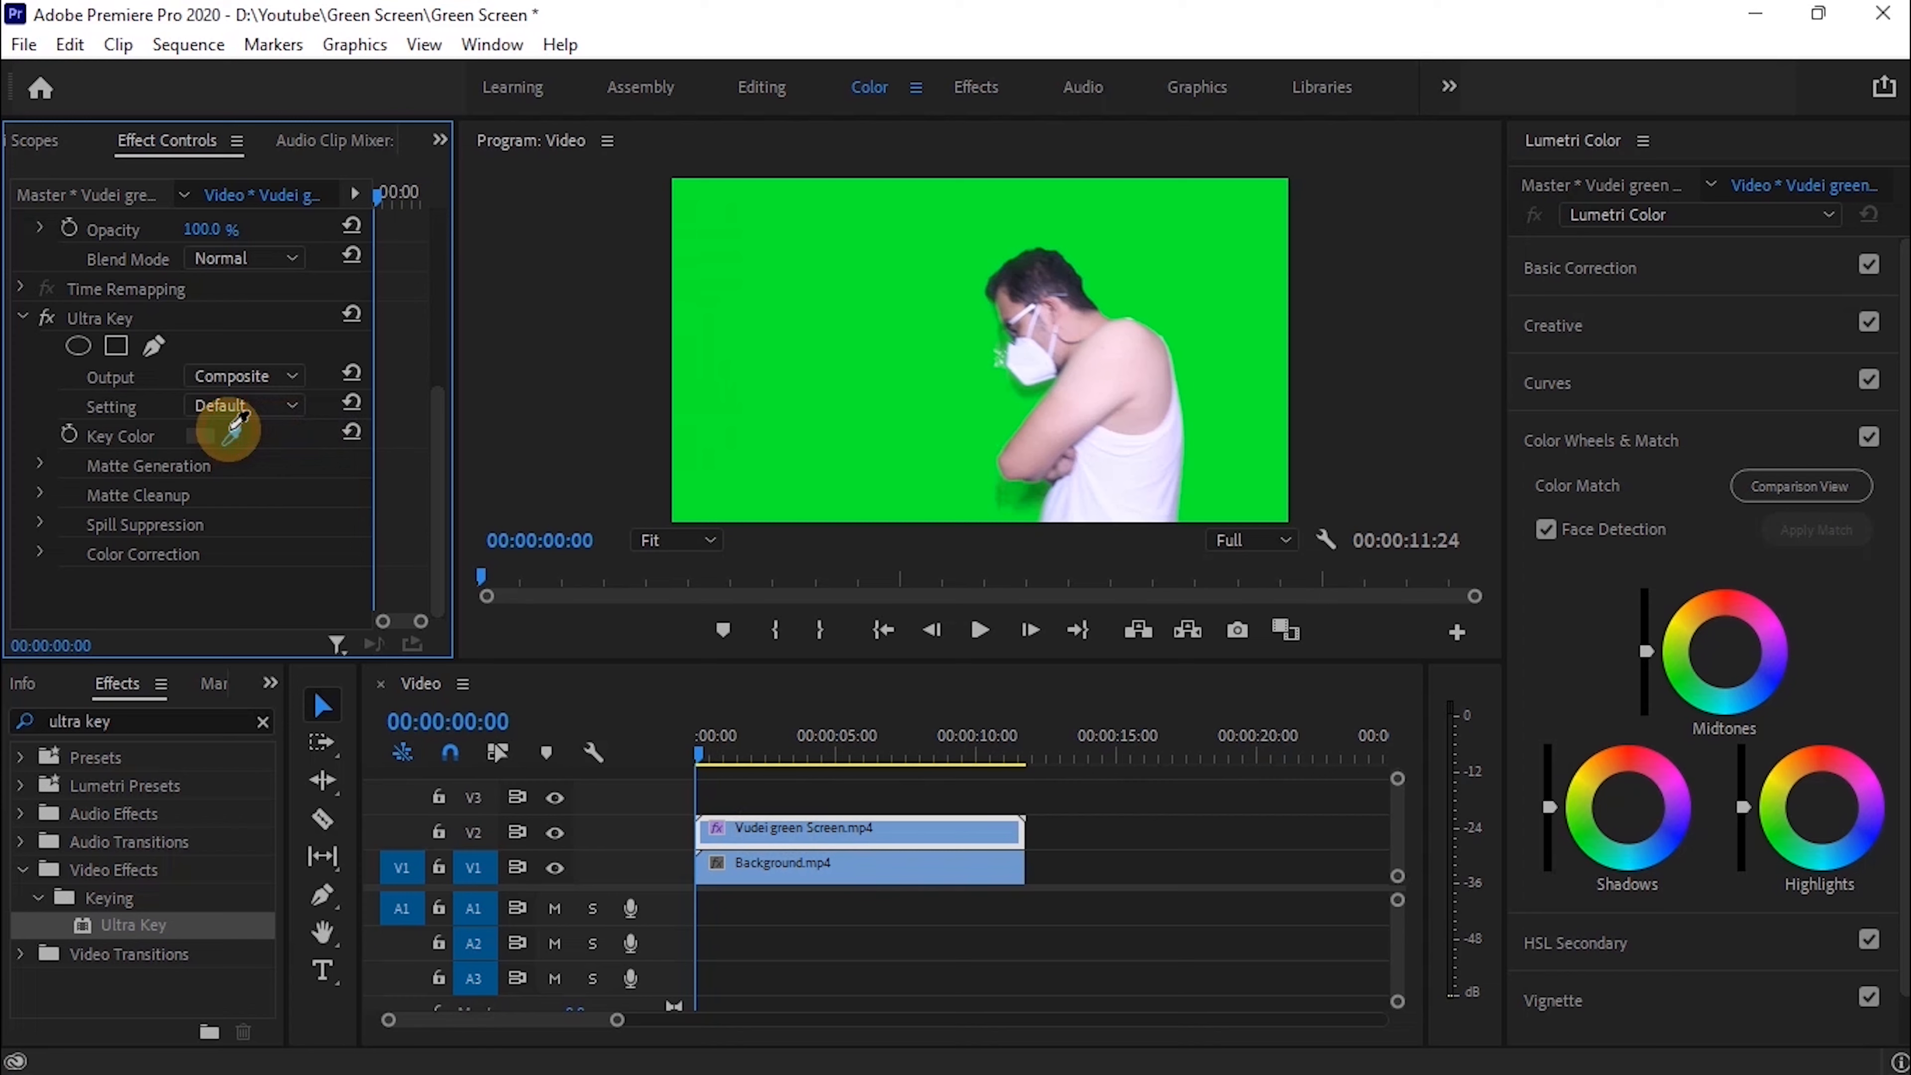
pyautogui.click(779, 361)
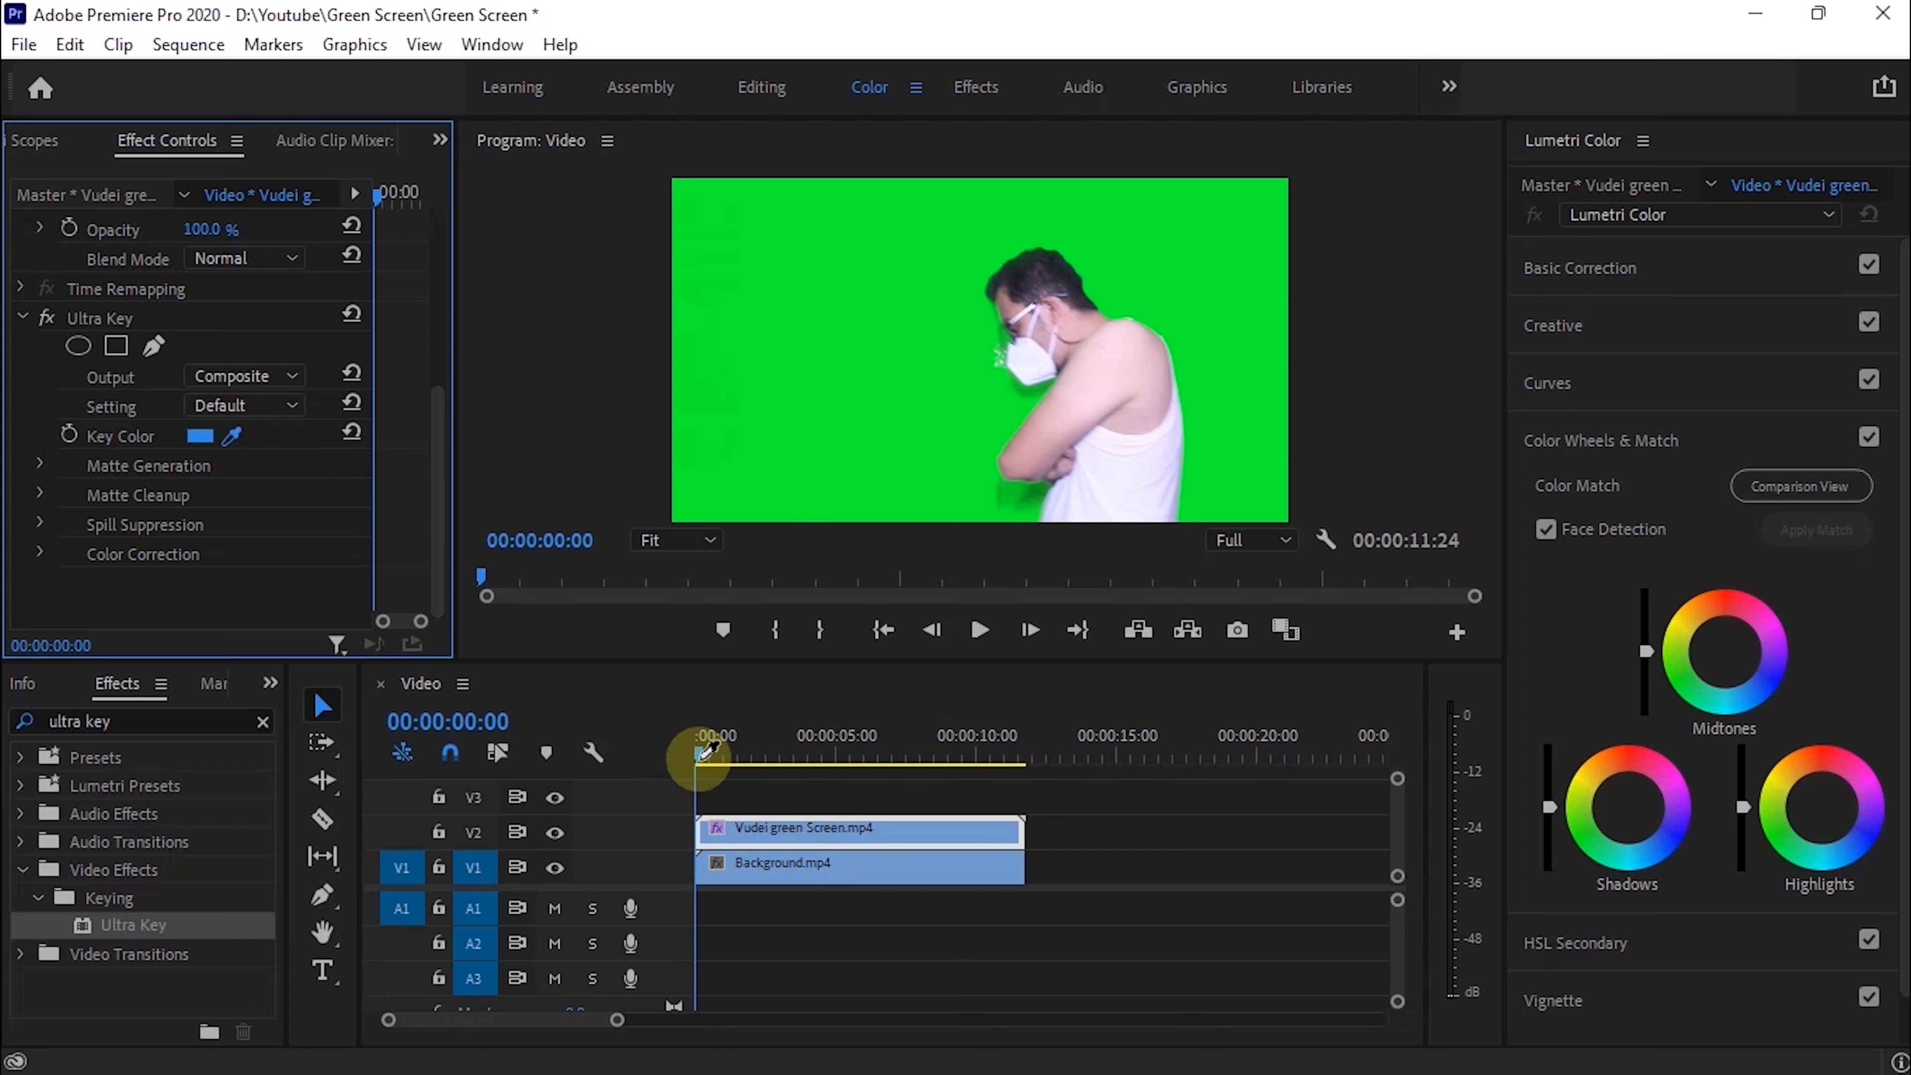
pyautogui.click(738, 667)
pyautogui.moveTo(699, 748); pyautogui.dragTo(783, 749)
pyautogui.click(231, 436)
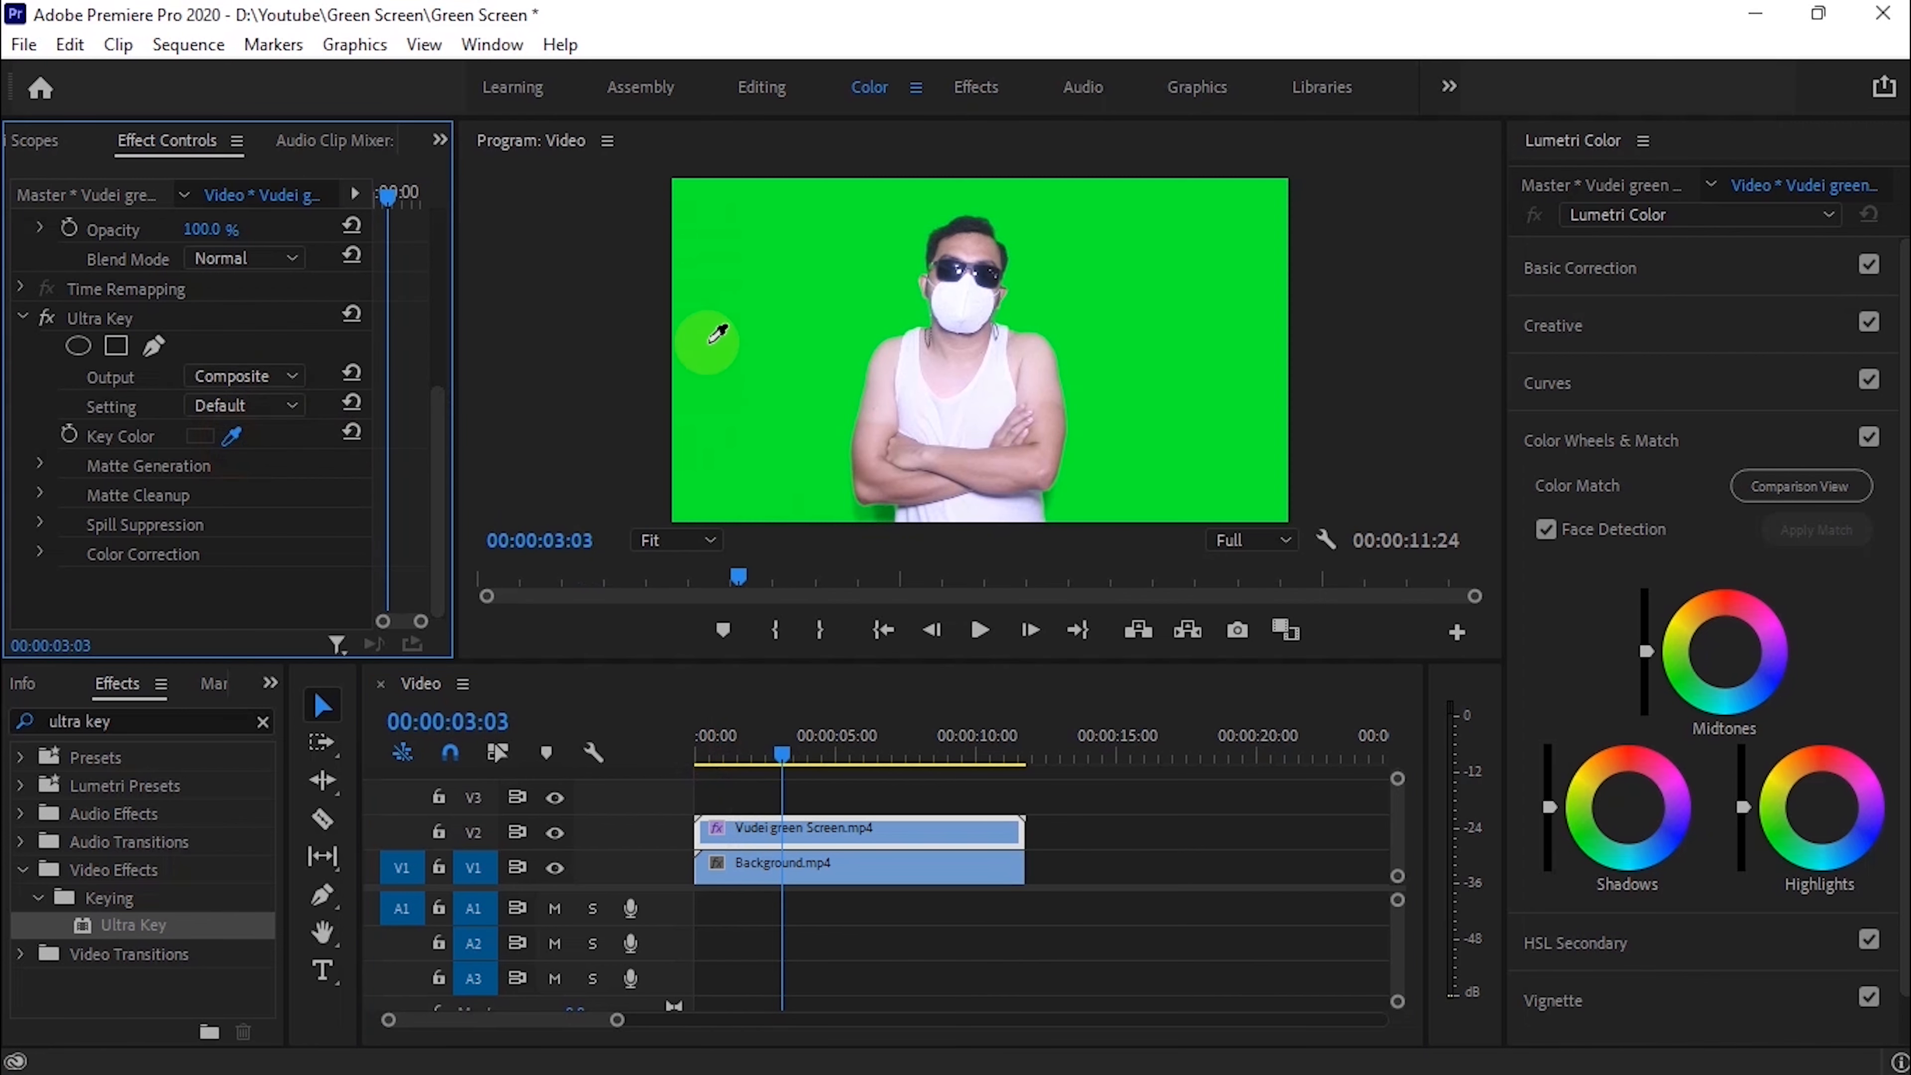
pyautogui.click(841, 329)
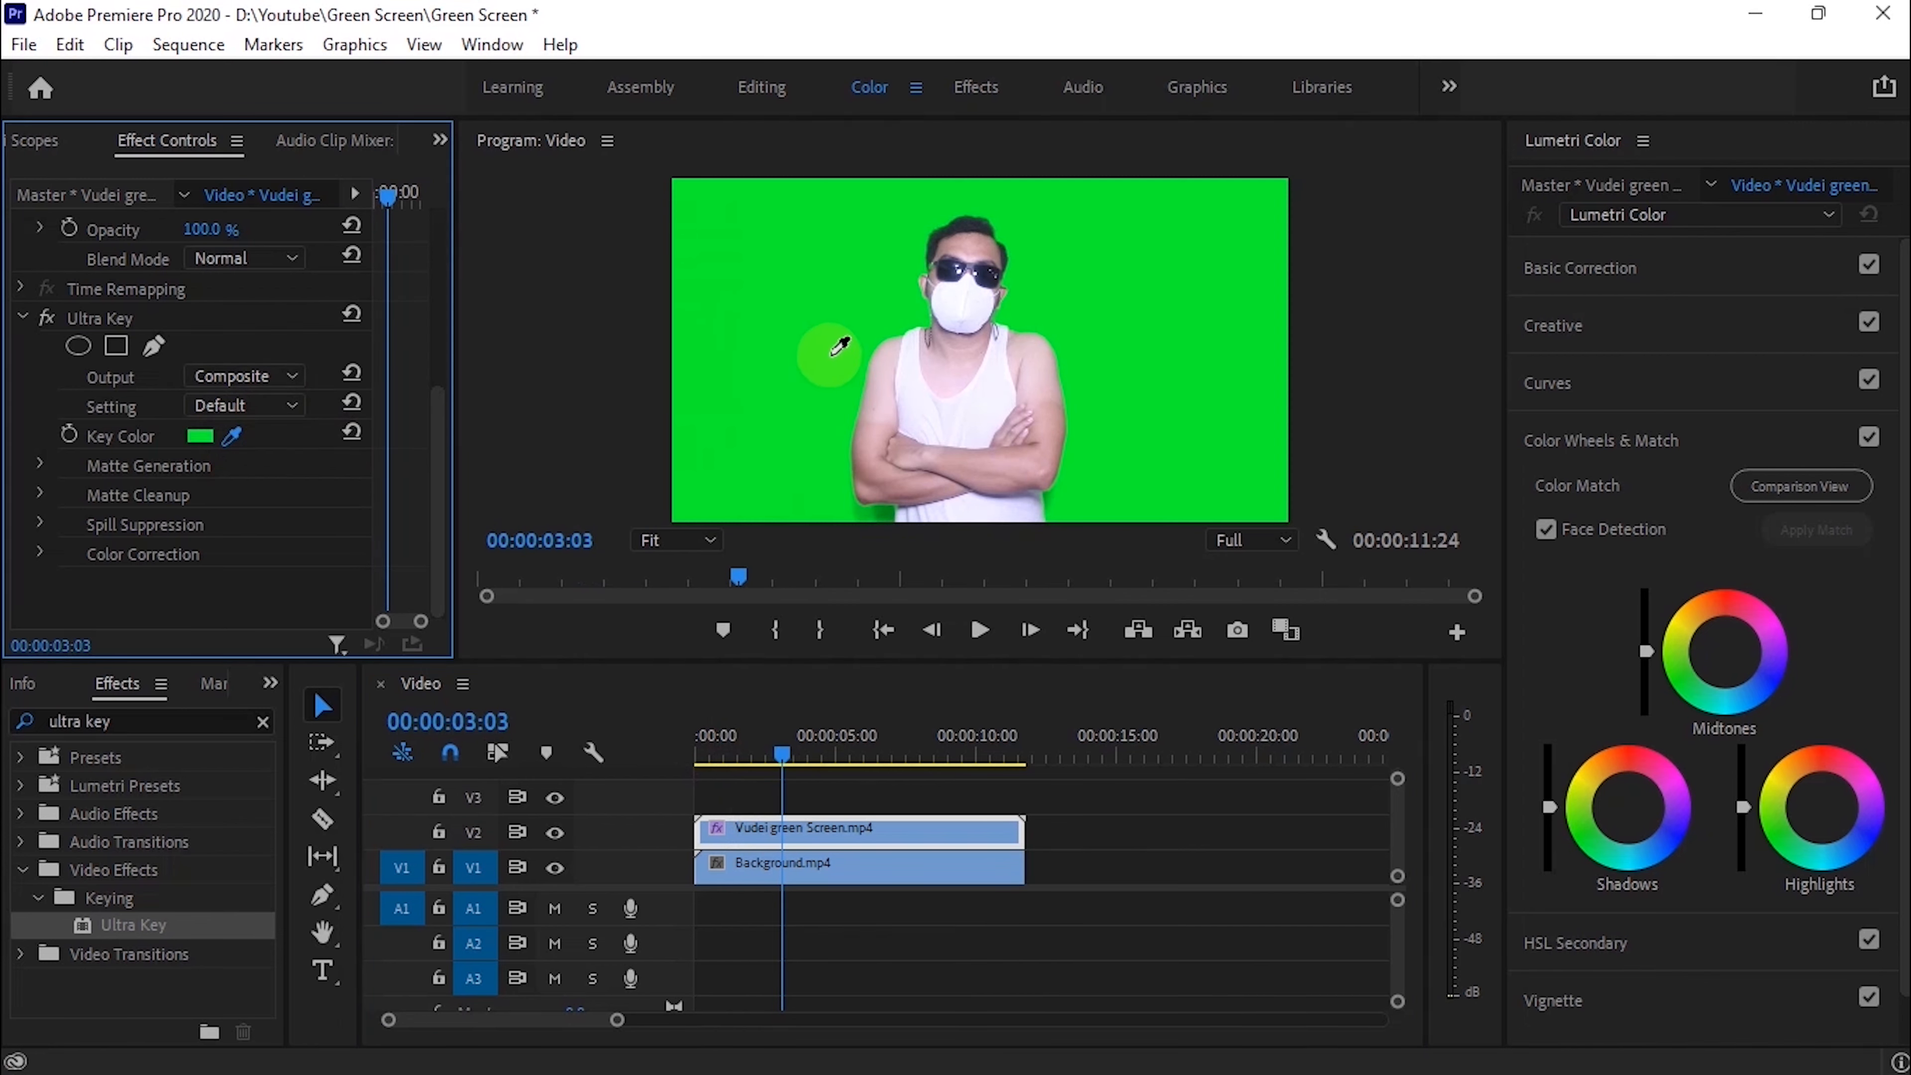
pyautogui.click(230, 435)
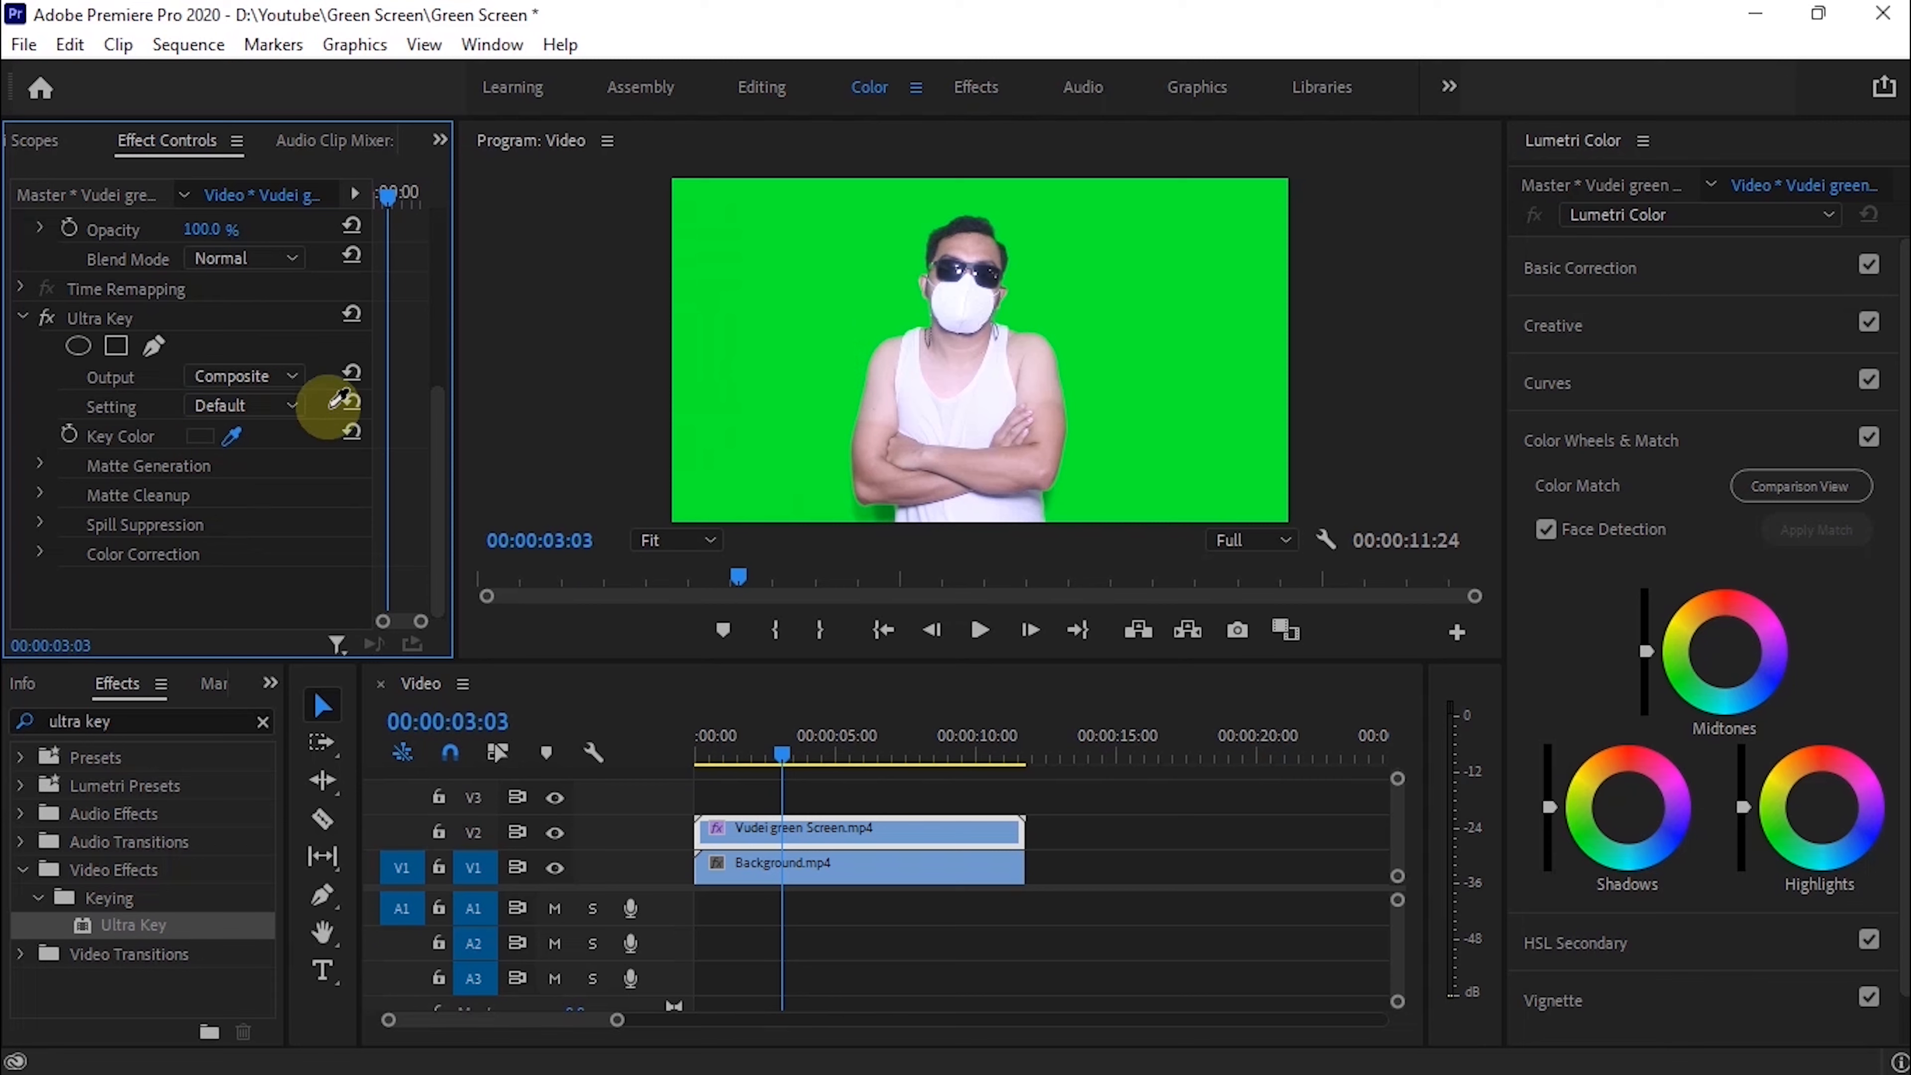
pyautogui.click(762, 285)
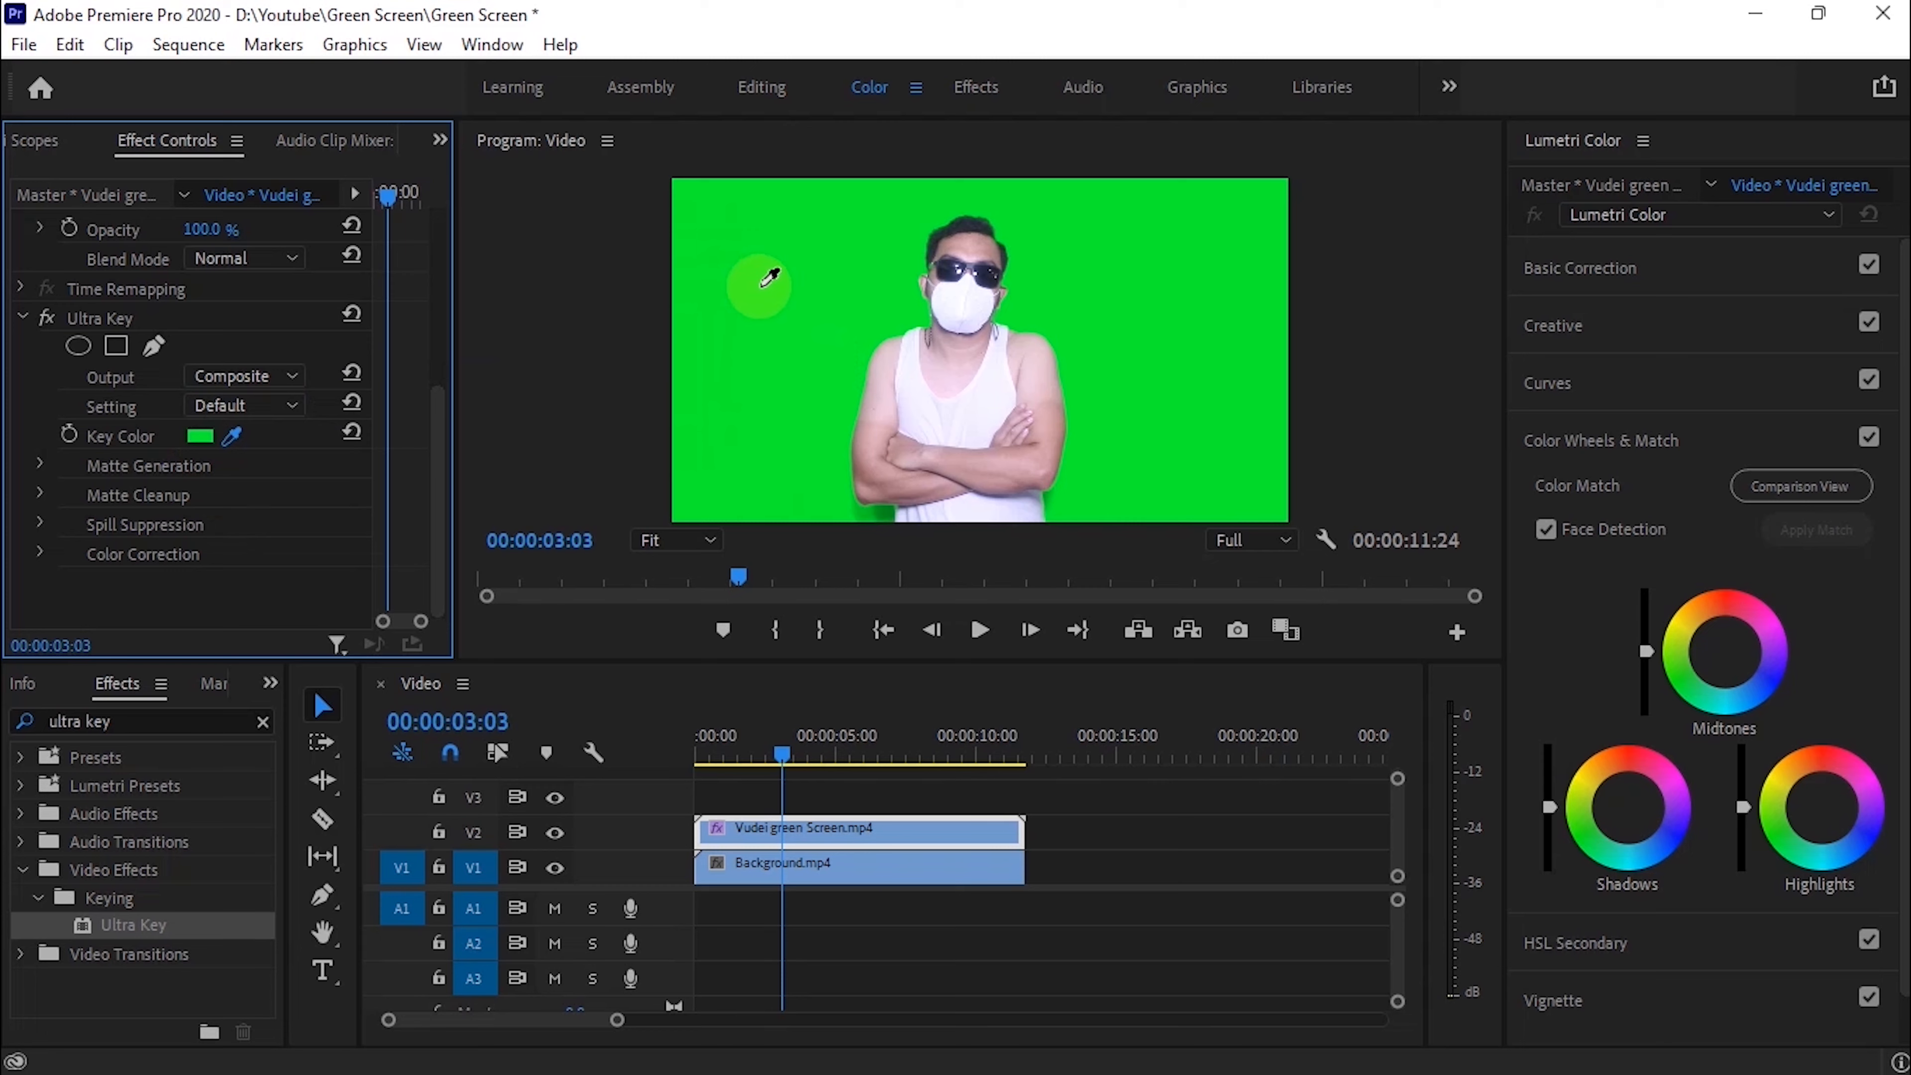
pyautogui.click(762, 286)
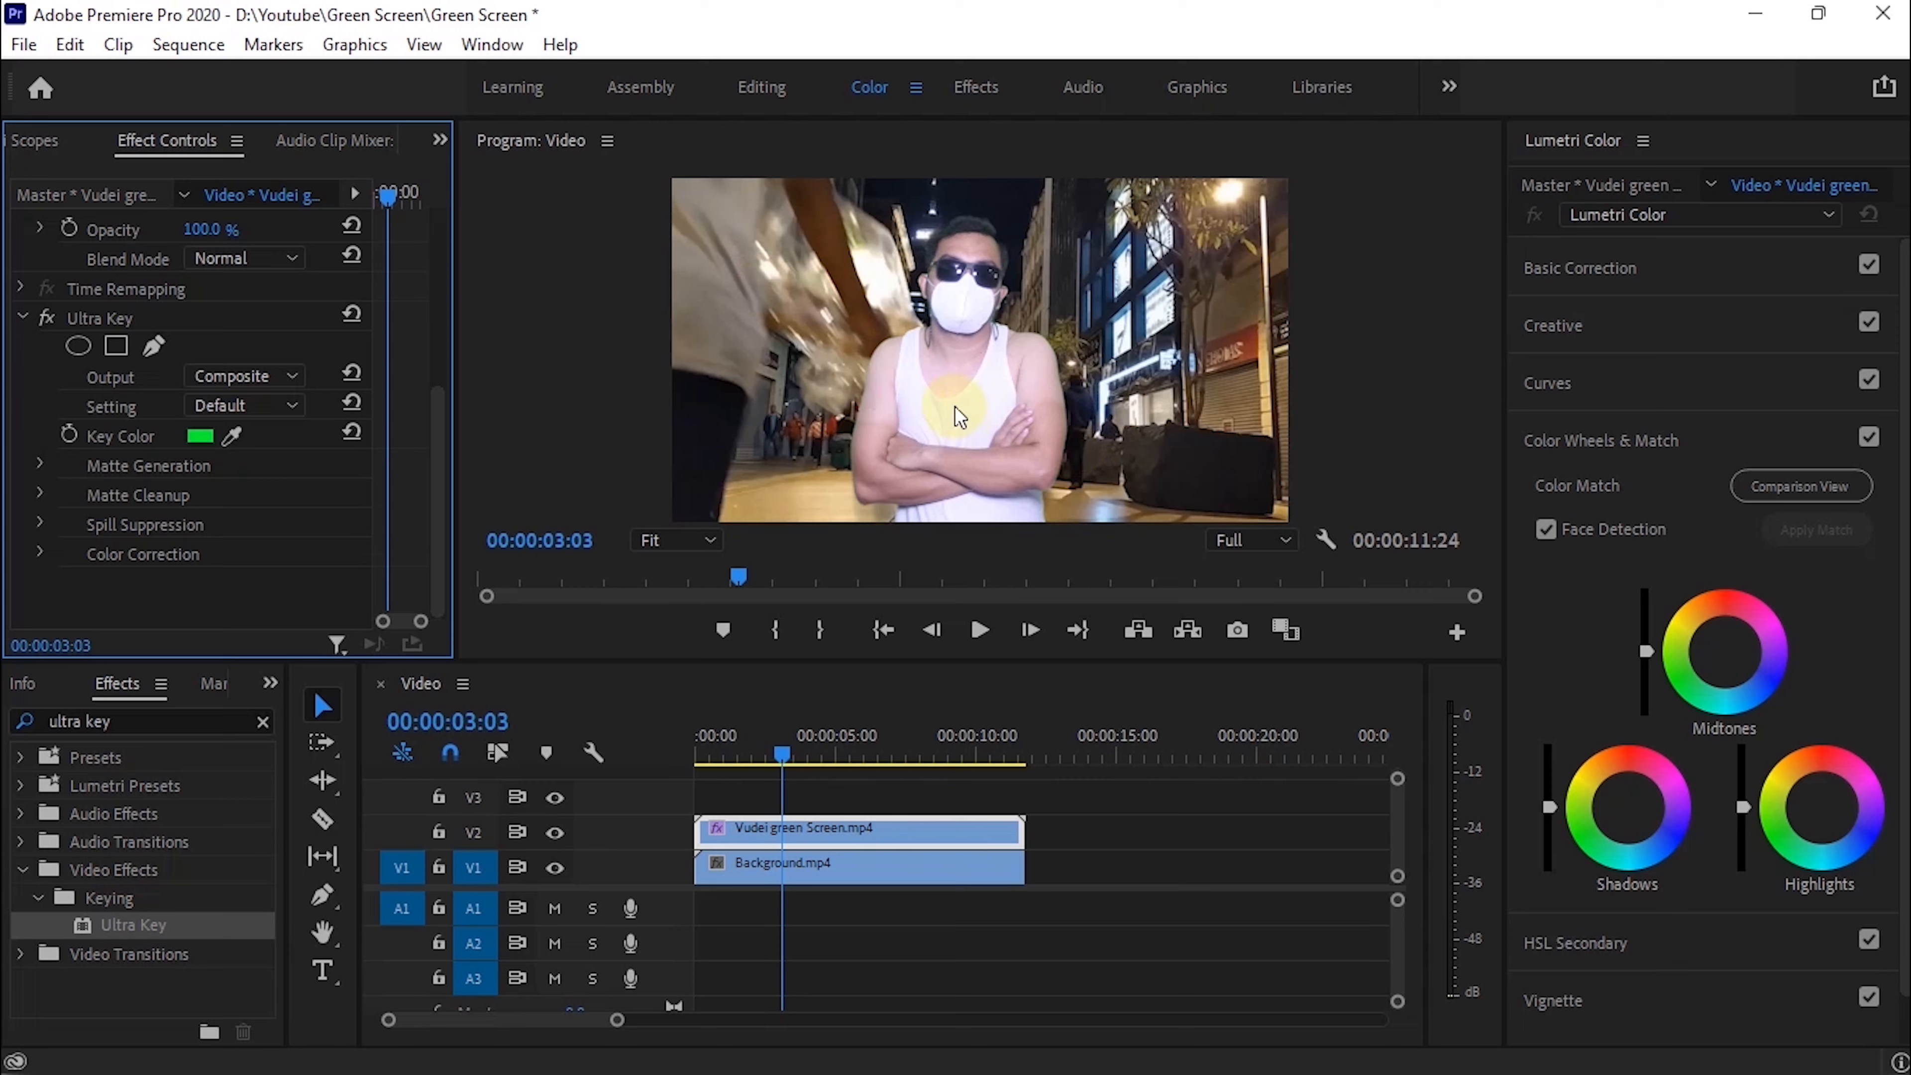
# Step: Play the keyed composite from the sequence start and park the playhead at 00:00:01:27 to check the key
pyautogui.click(832, 756)
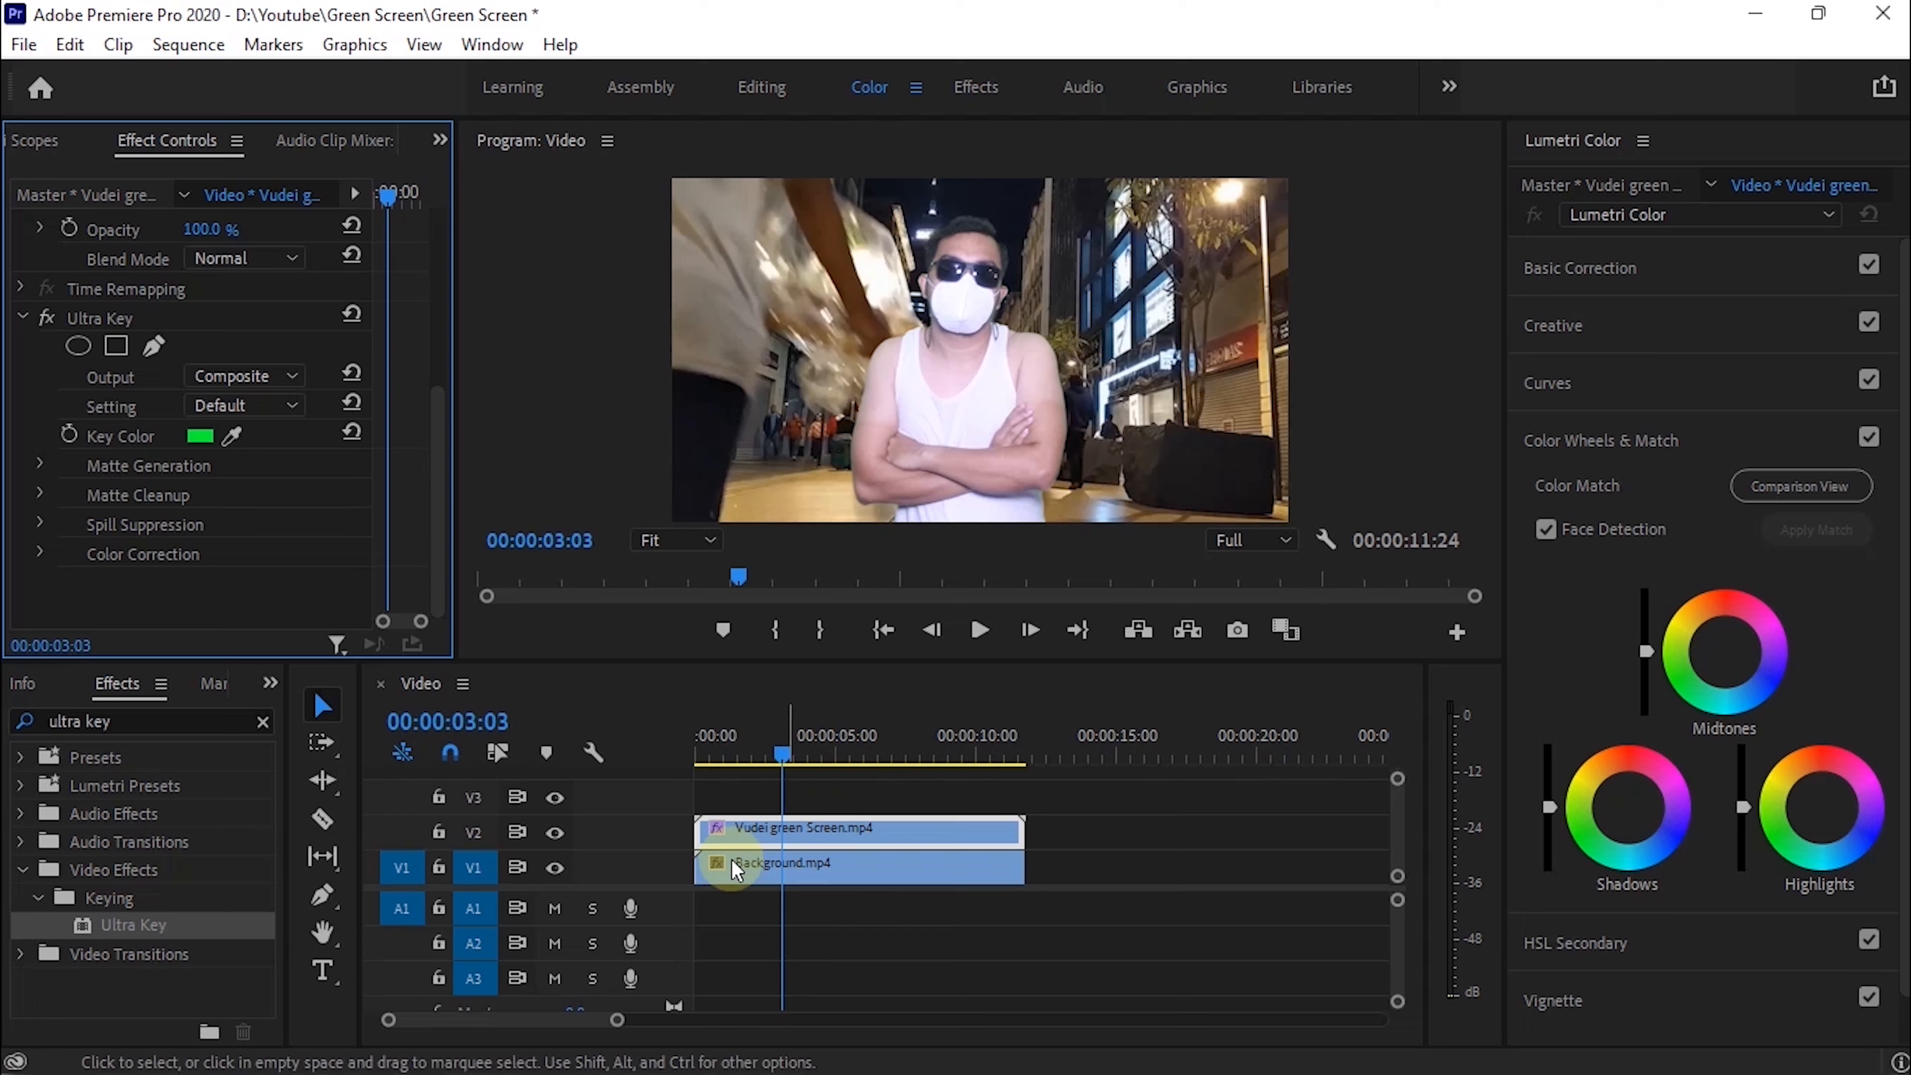
pyautogui.click(745, 867)
pyautogui.moveTo(787, 739); pyautogui.dragTo(681, 739)
pyautogui.press('space')
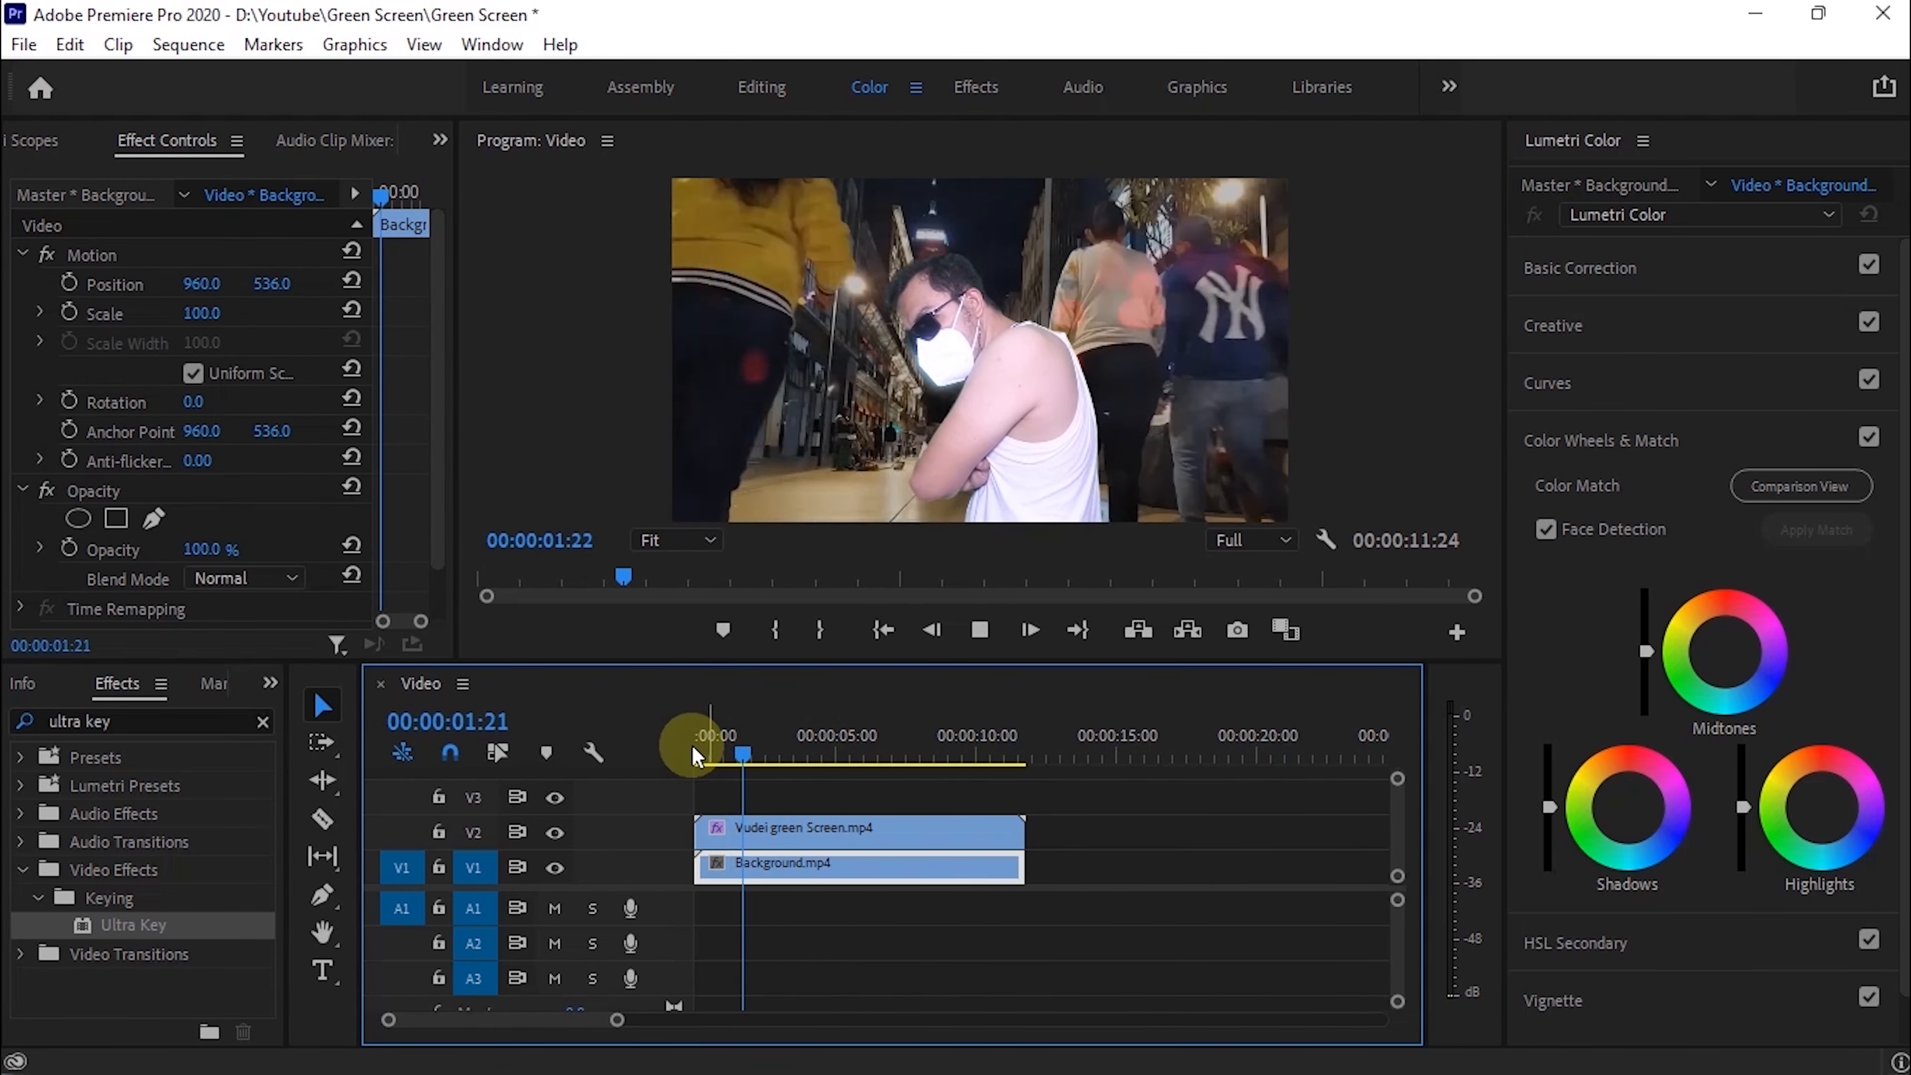
pyautogui.moveTo(688, 757); pyautogui.dragTo(751, 753)
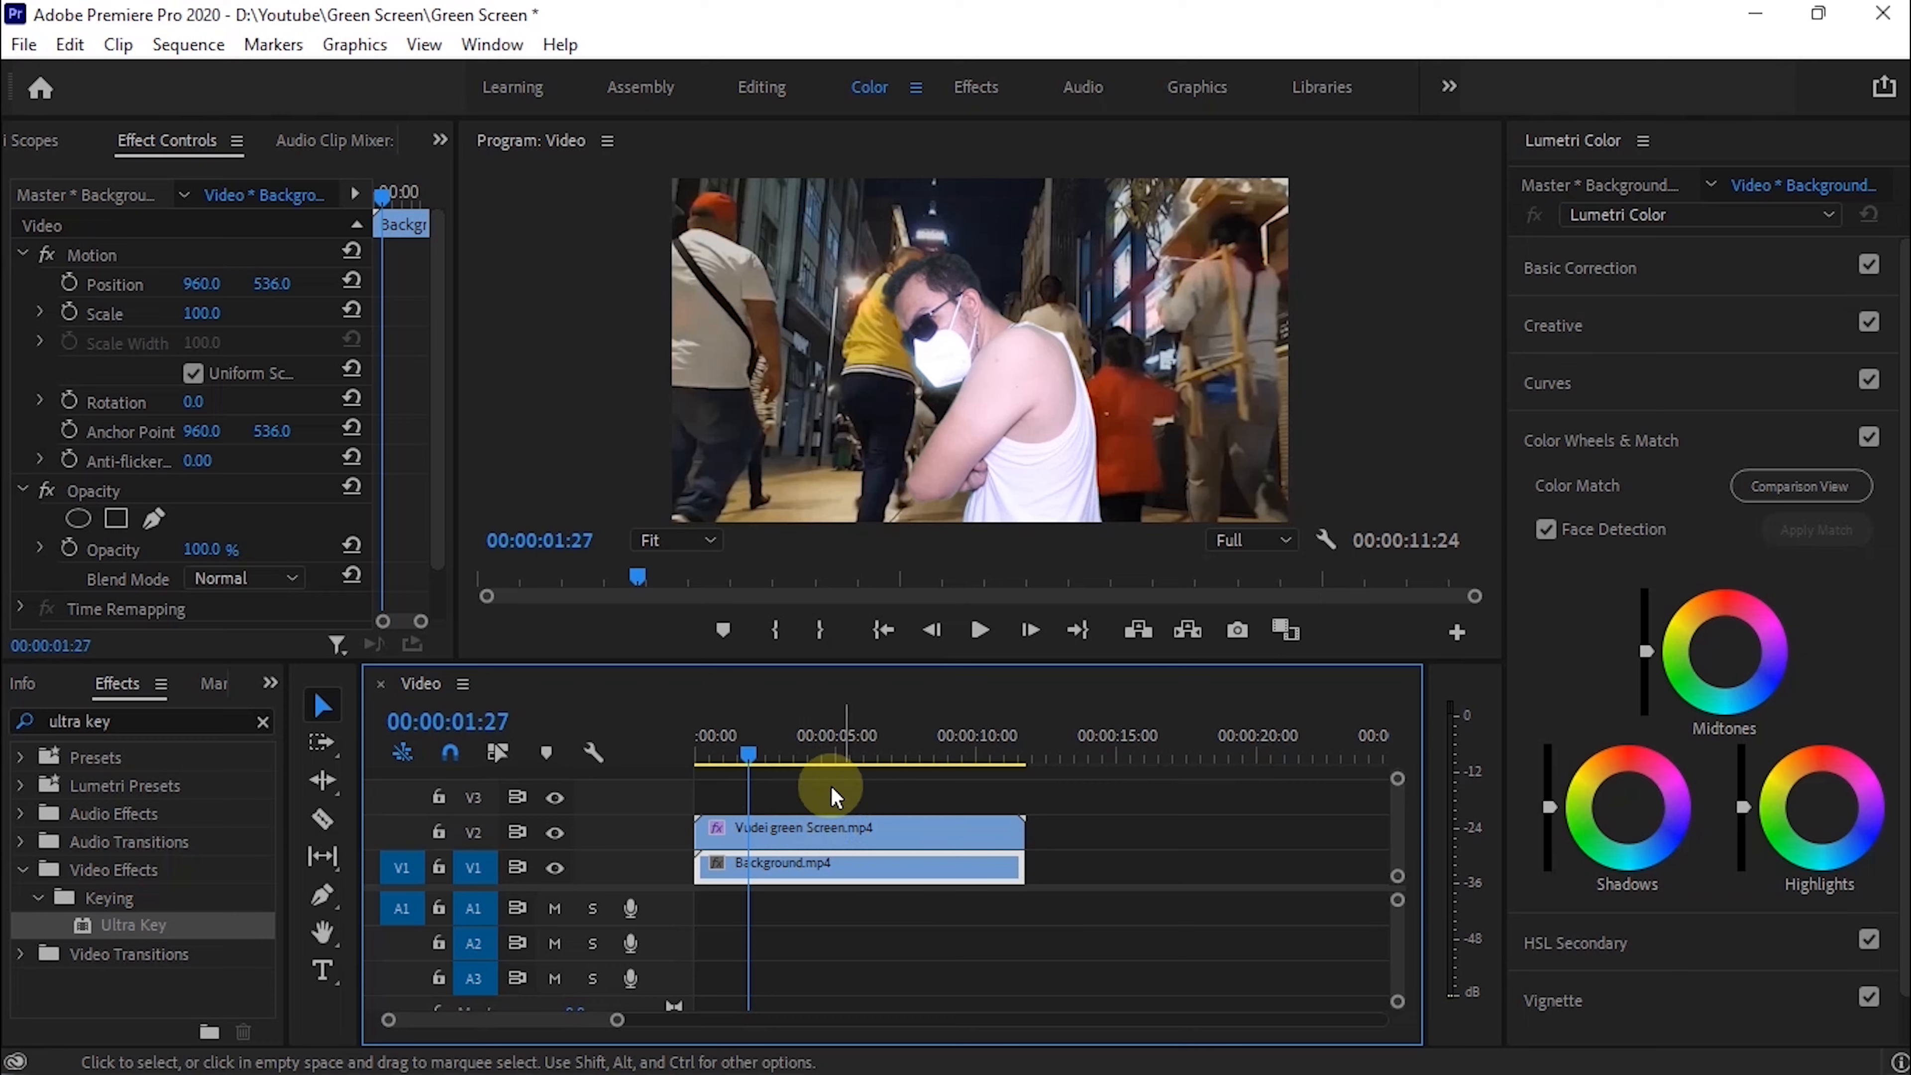
# Step: Set the Matte Generation Tolerance and Pedestal of the green-screen clip's Ultra Key to 100 each
pyautogui.click(808, 836)
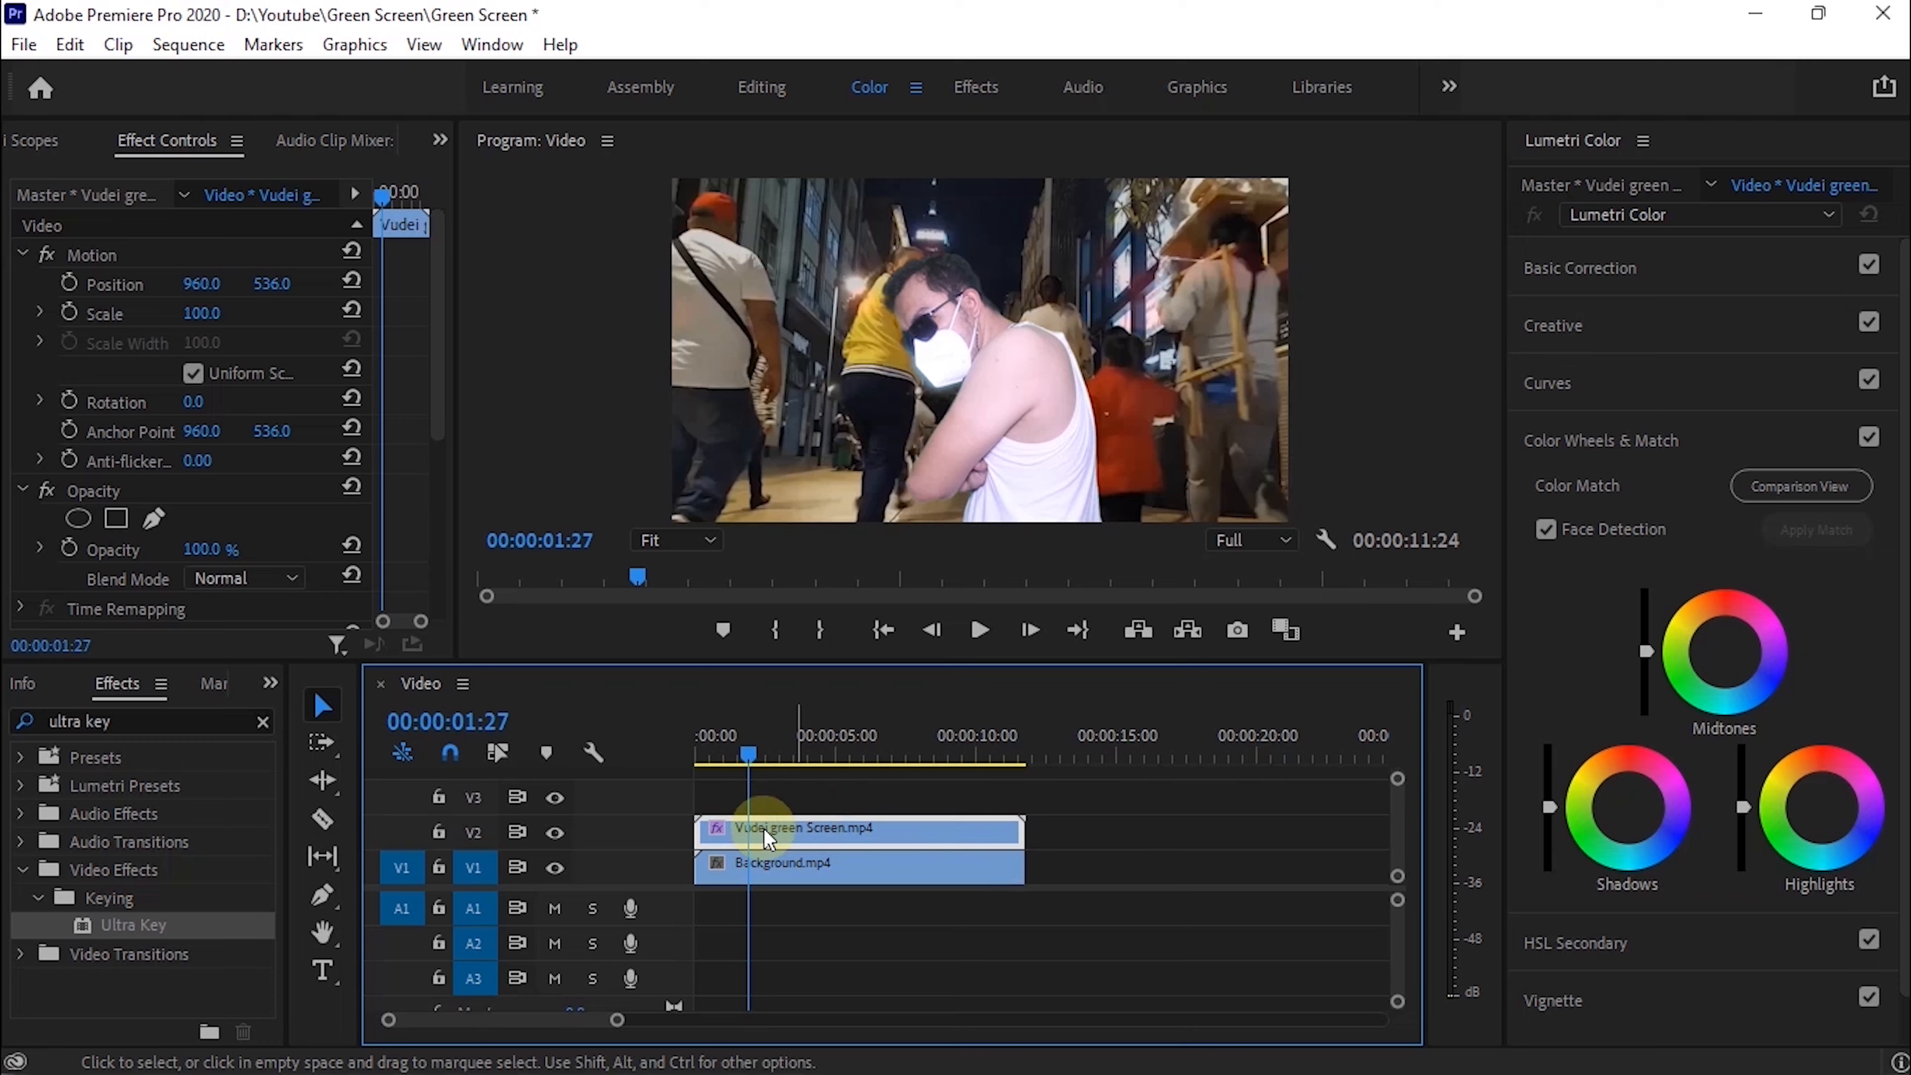
pyautogui.moveTo(429, 395); pyautogui.dragTo(438, 563)
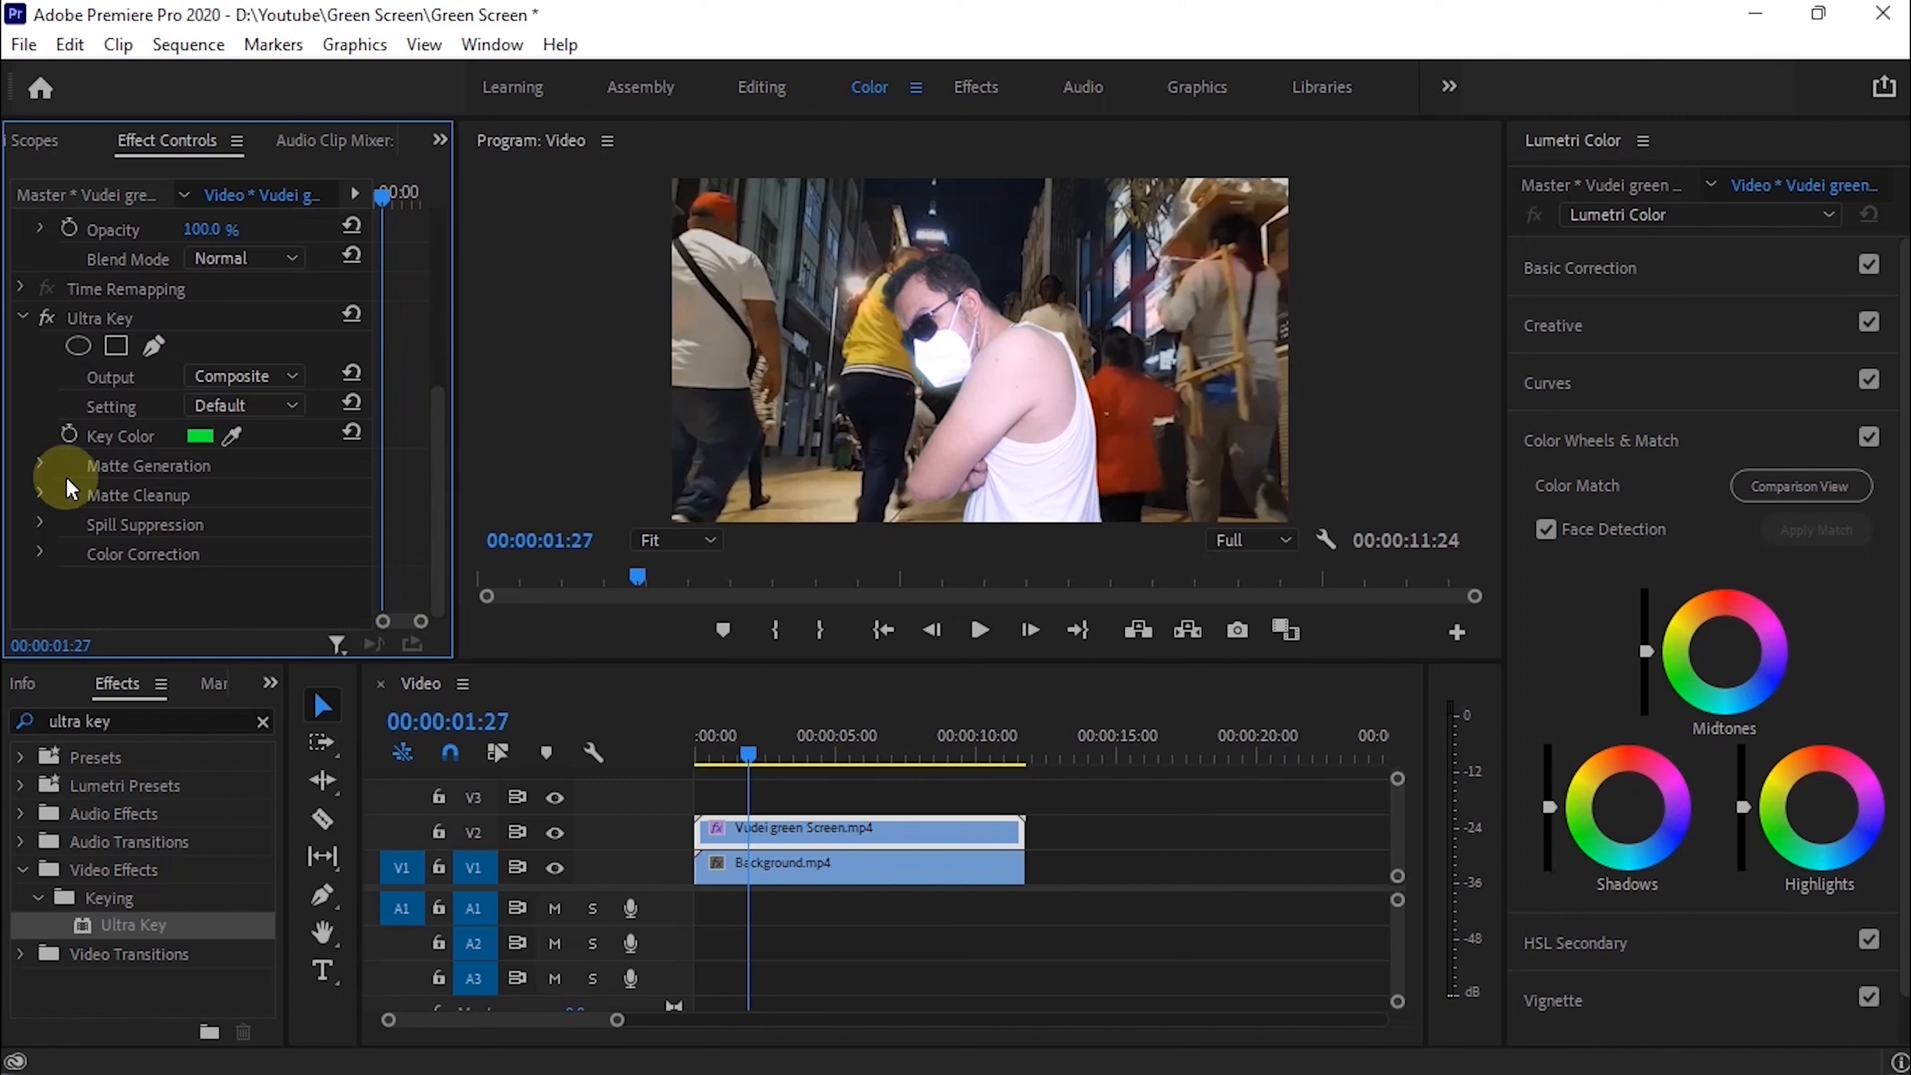
pyautogui.click(42, 464)
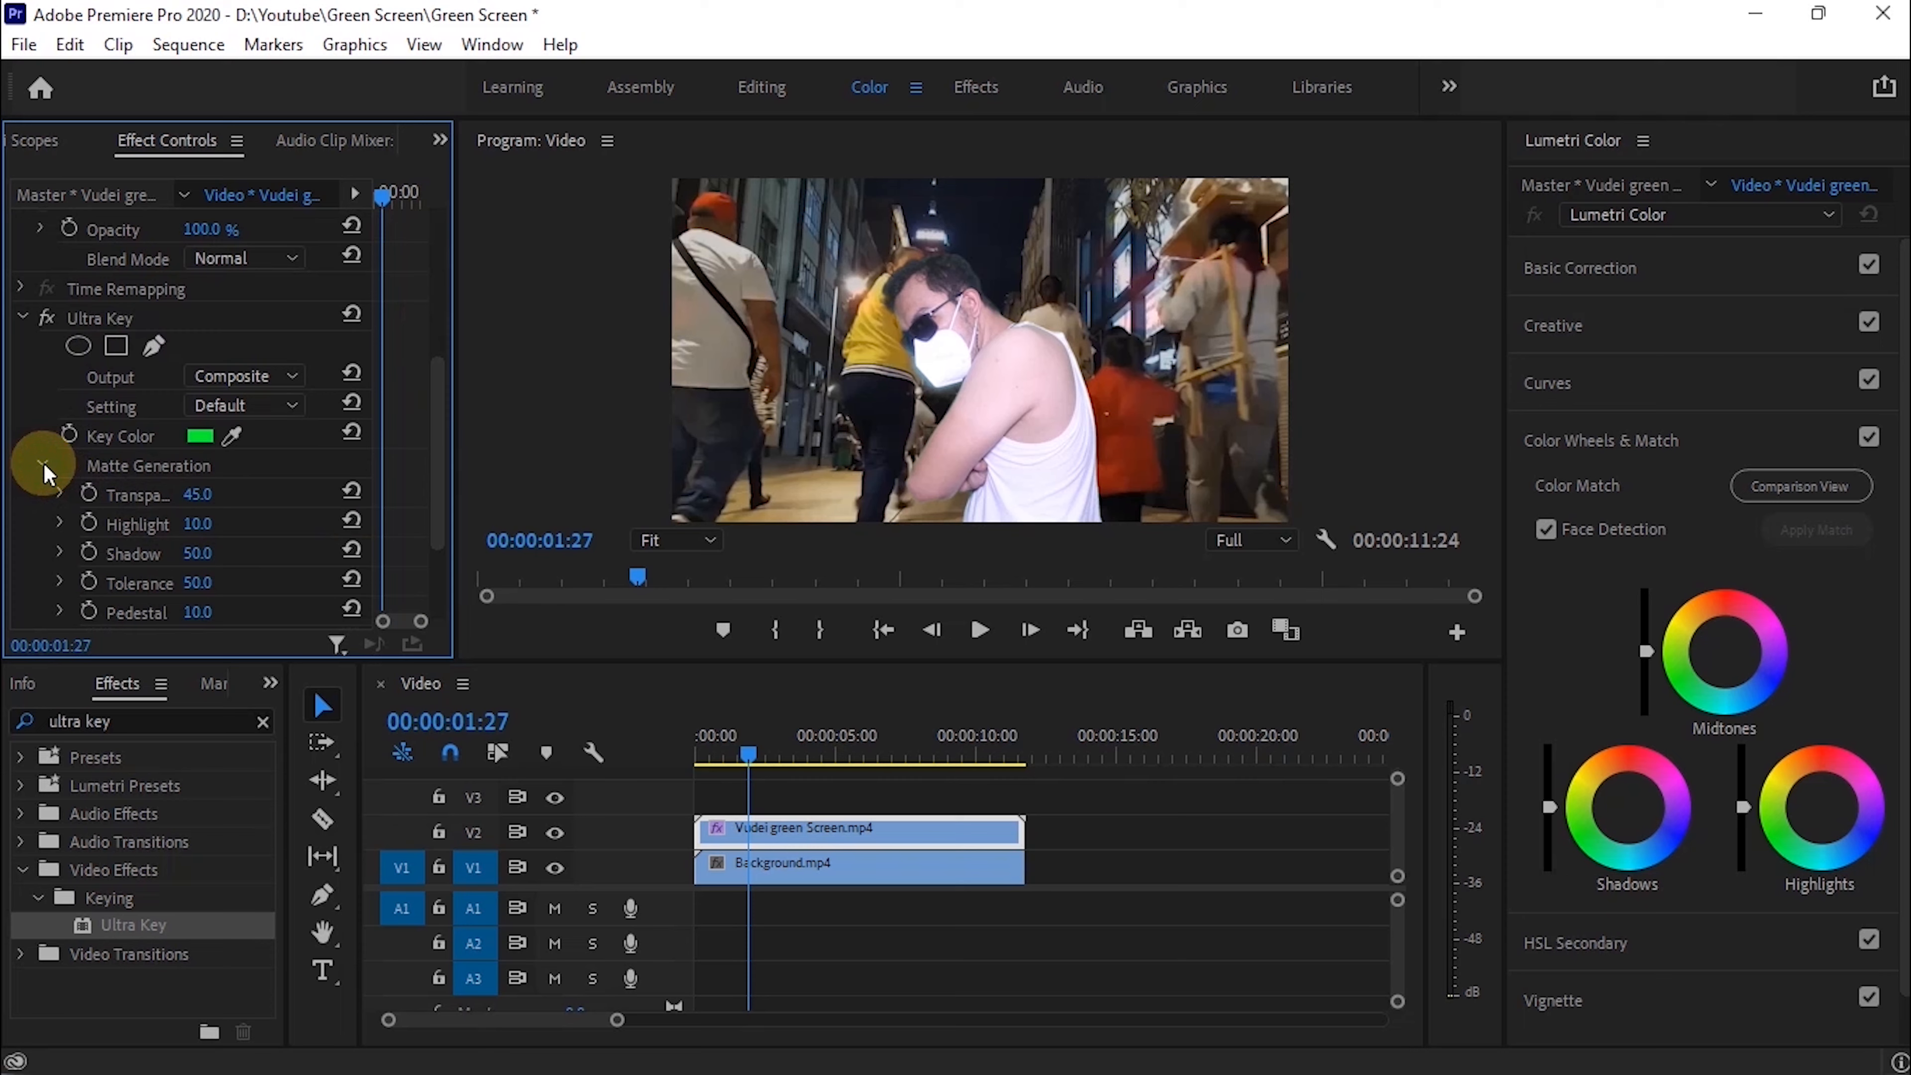
pyautogui.moveTo(440, 511); pyautogui.dragTo(438, 563)
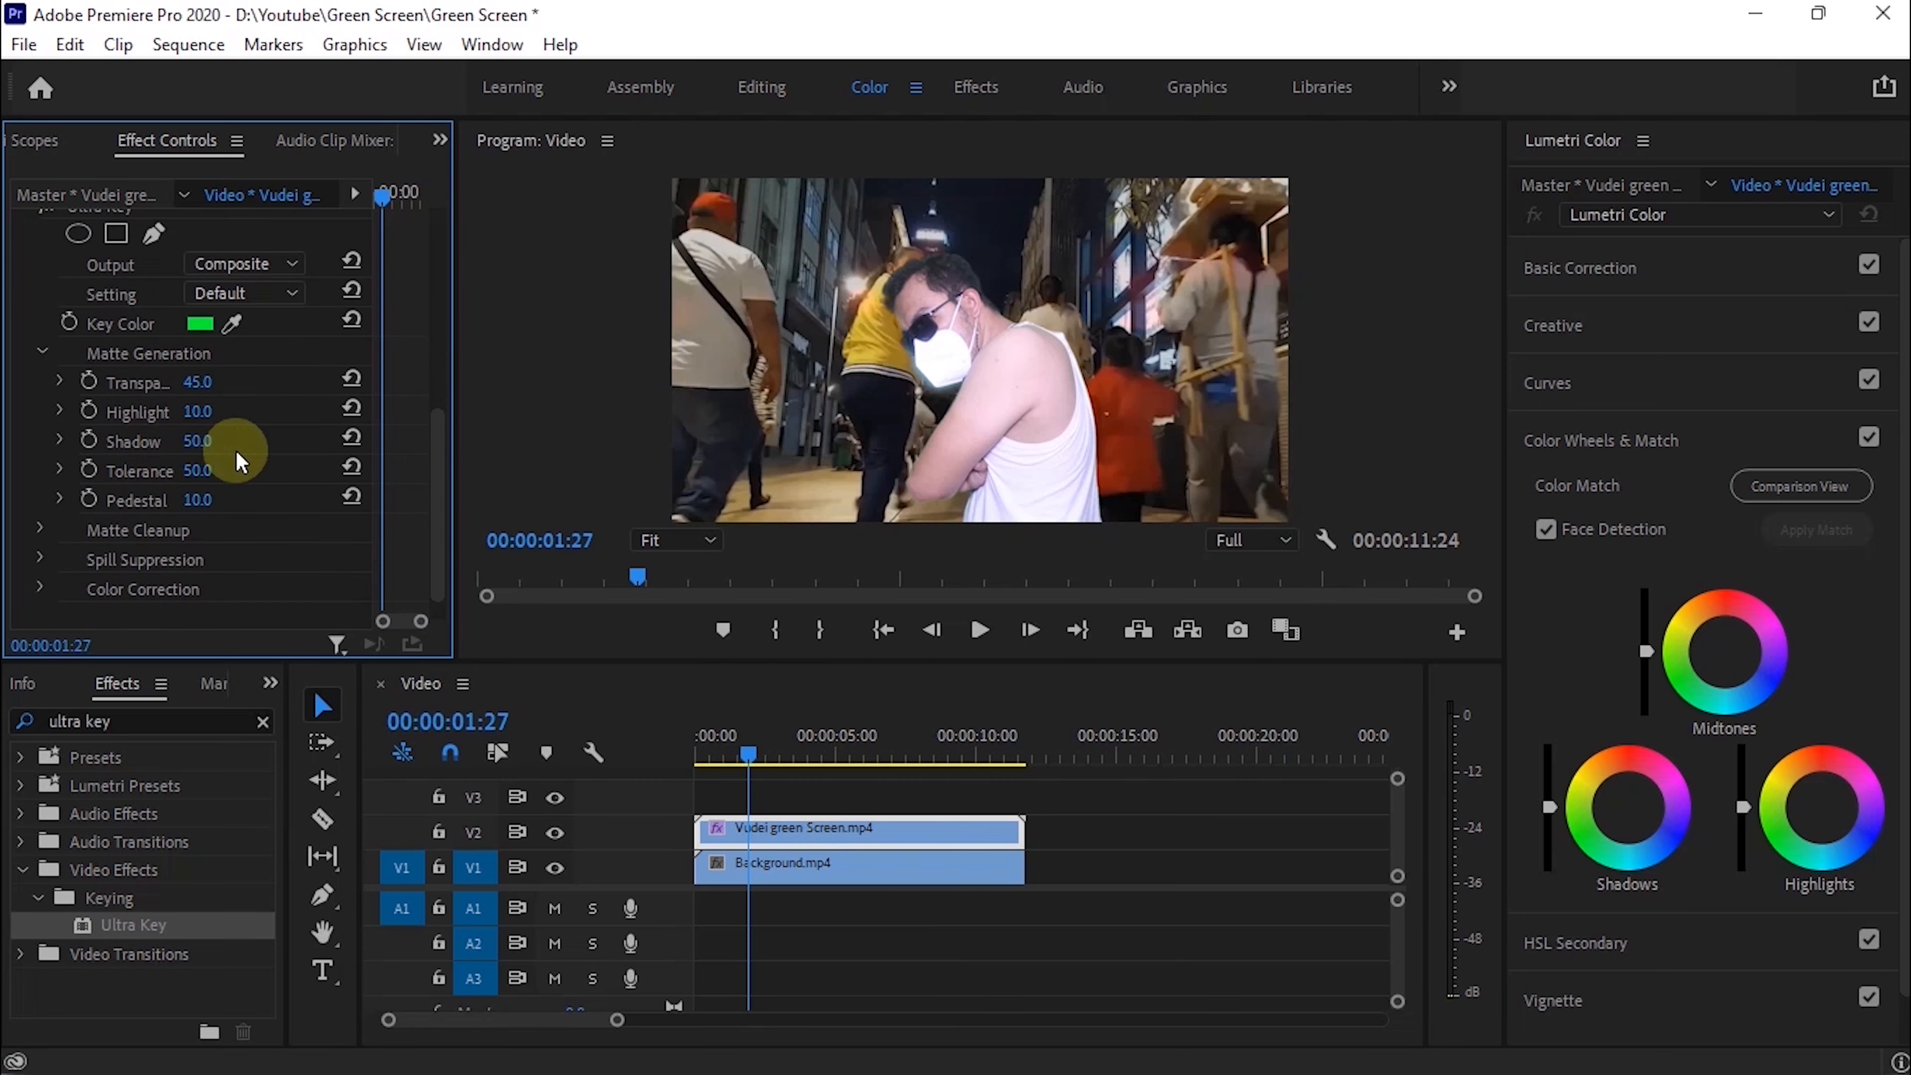
pyautogui.moveTo(197, 470); pyautogui.dragTo(271, 502)
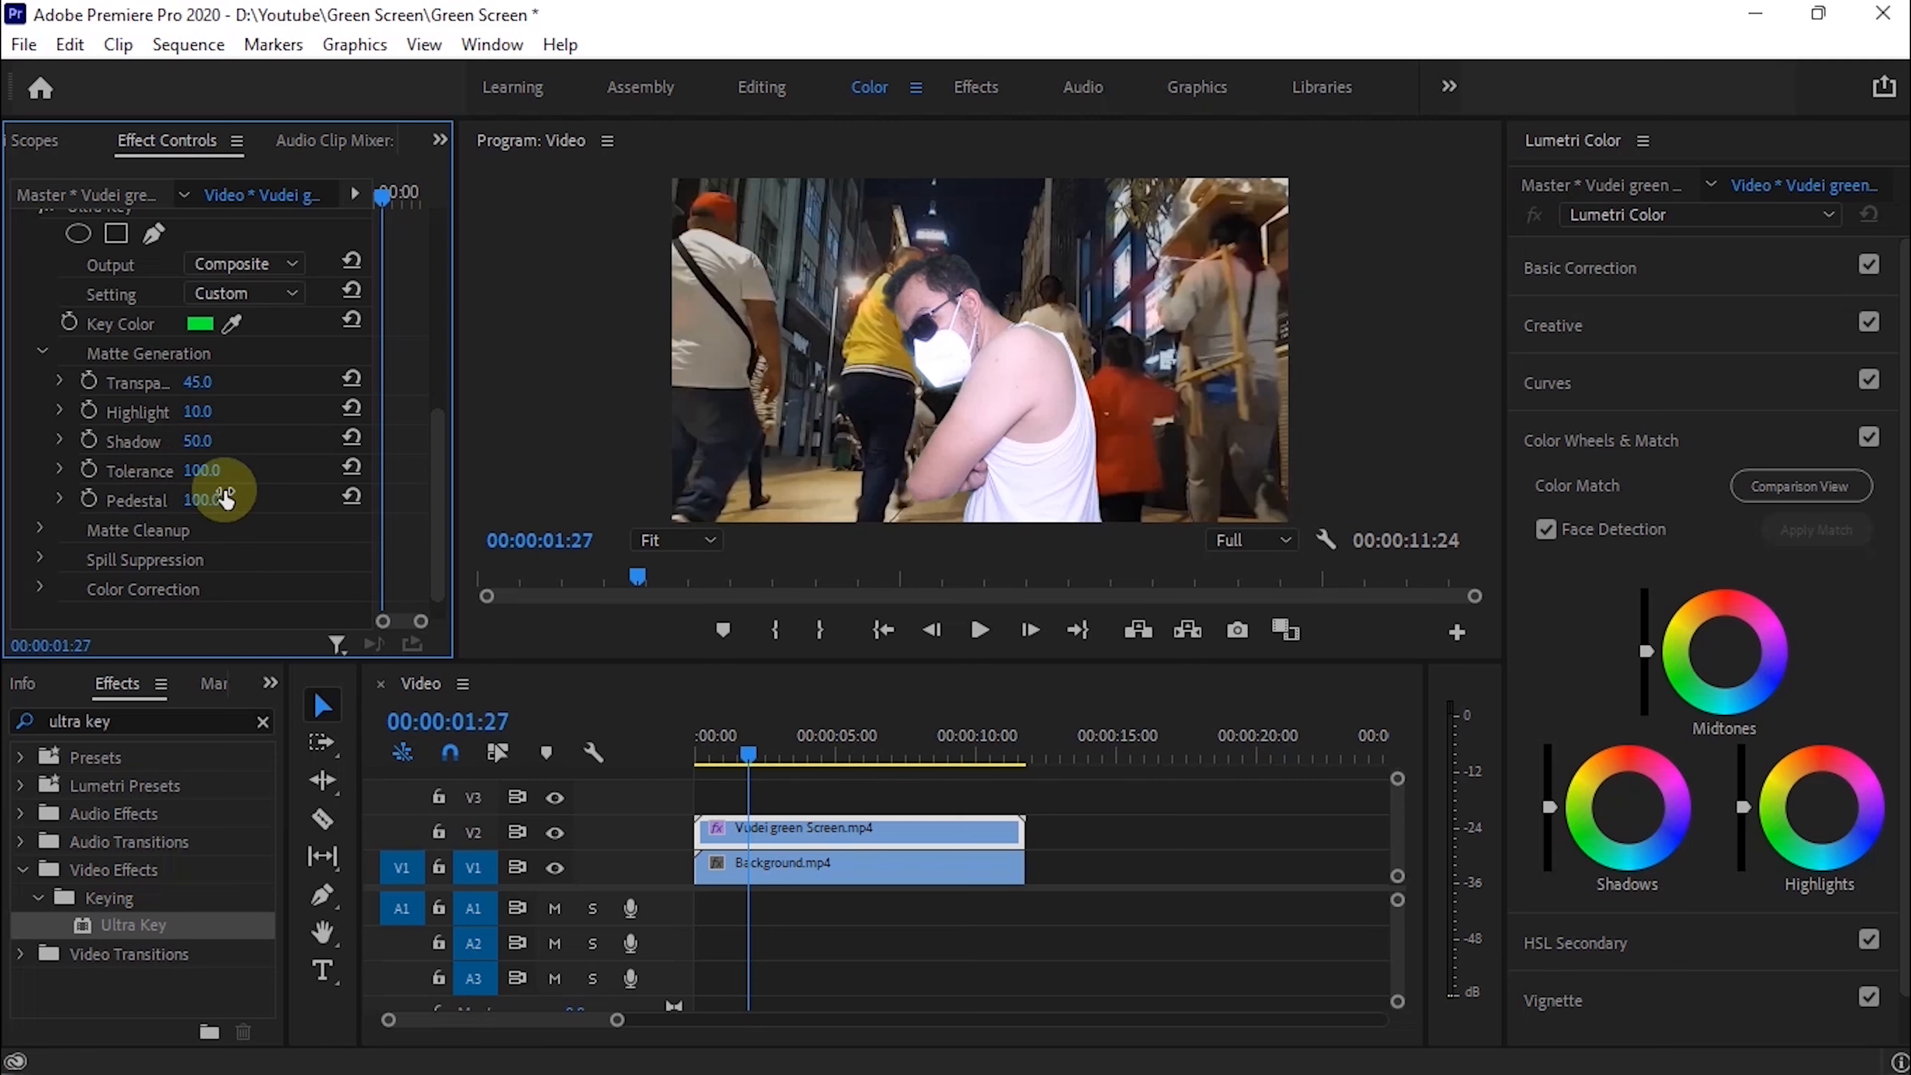
# Step: Set the Ultra Key's Matte Cleanup to Choke 65, Soften 55, Contrast 50 and Mid Point 40
pyautogui.click(53, 535)
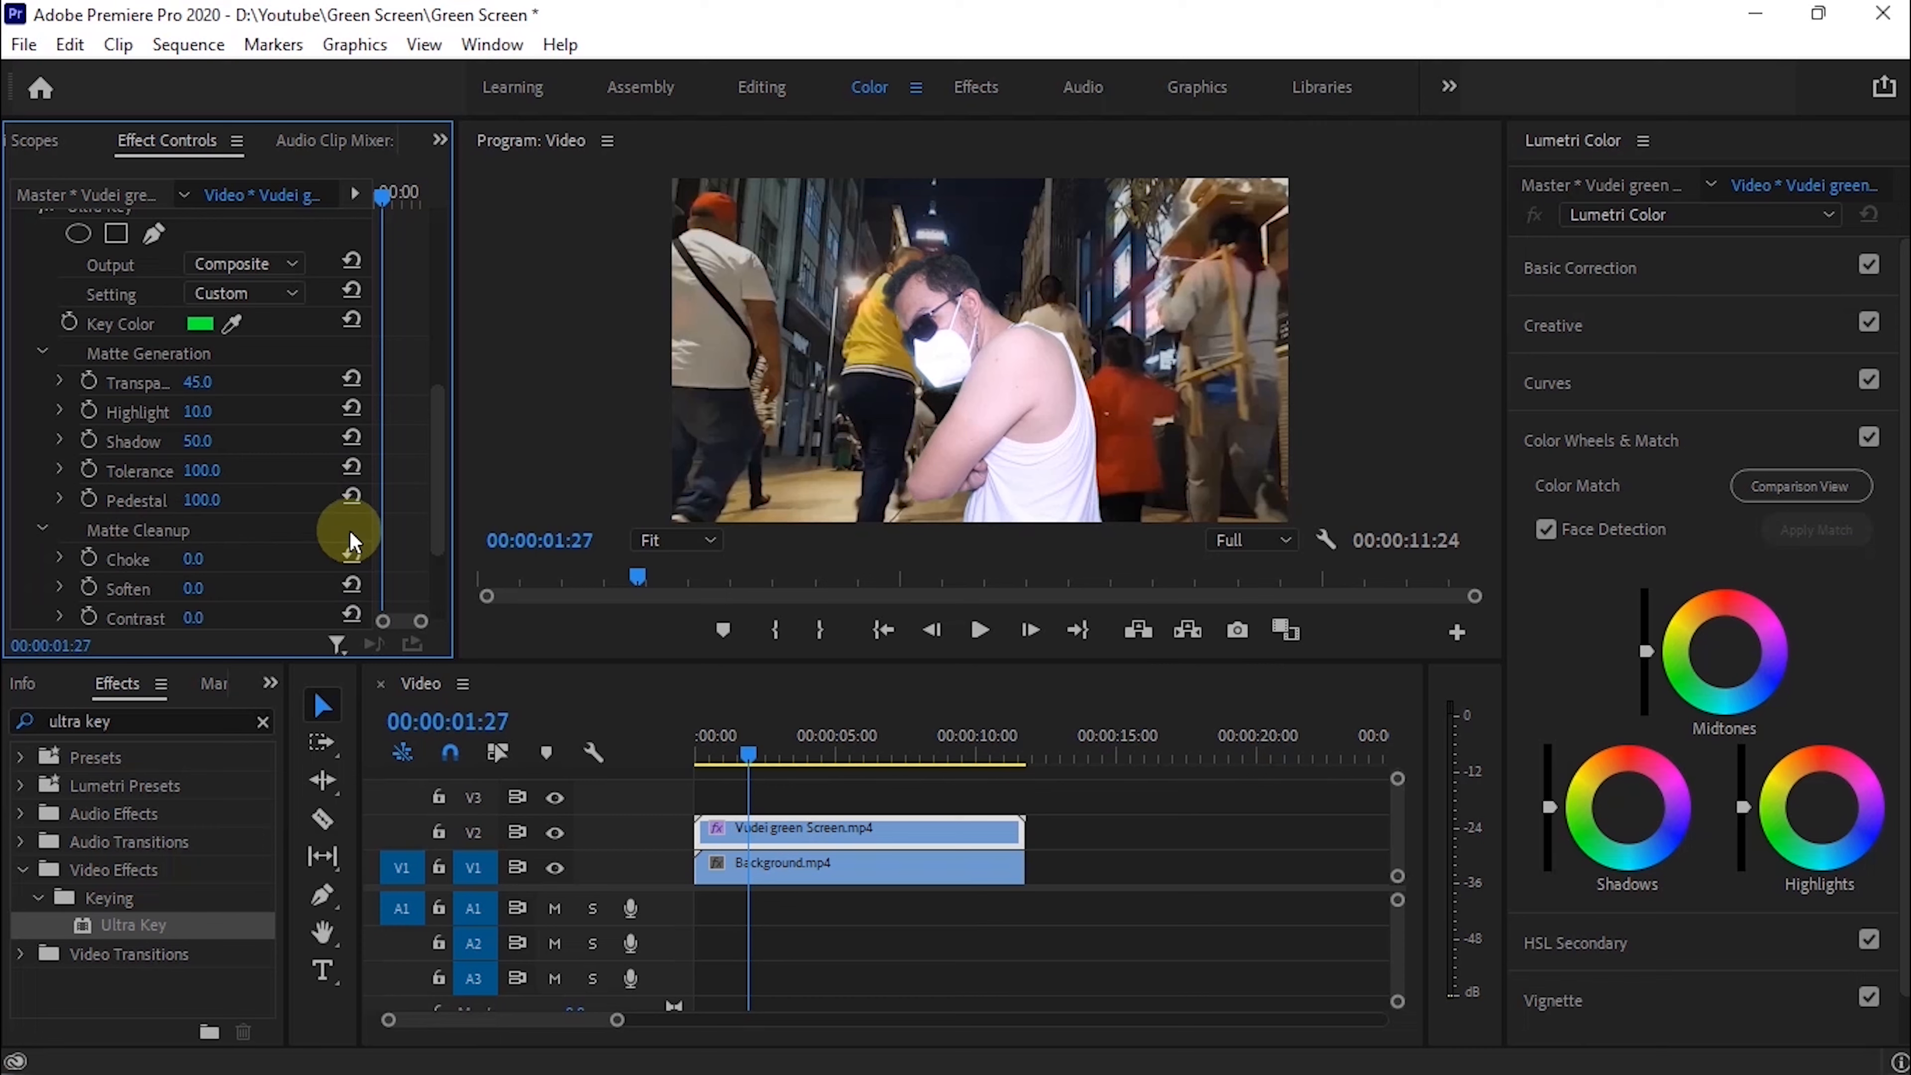
pyautogui.moveTo(193, 559)
pyautogui.mouseDown()
pyautogui.moveTo(229, 559)
pyautogui.moveTo(233, 588)
pyautogui.moveTo(213, 589)
pyautogui.moveTo(222, 546)
pyautogui.mouseUp()
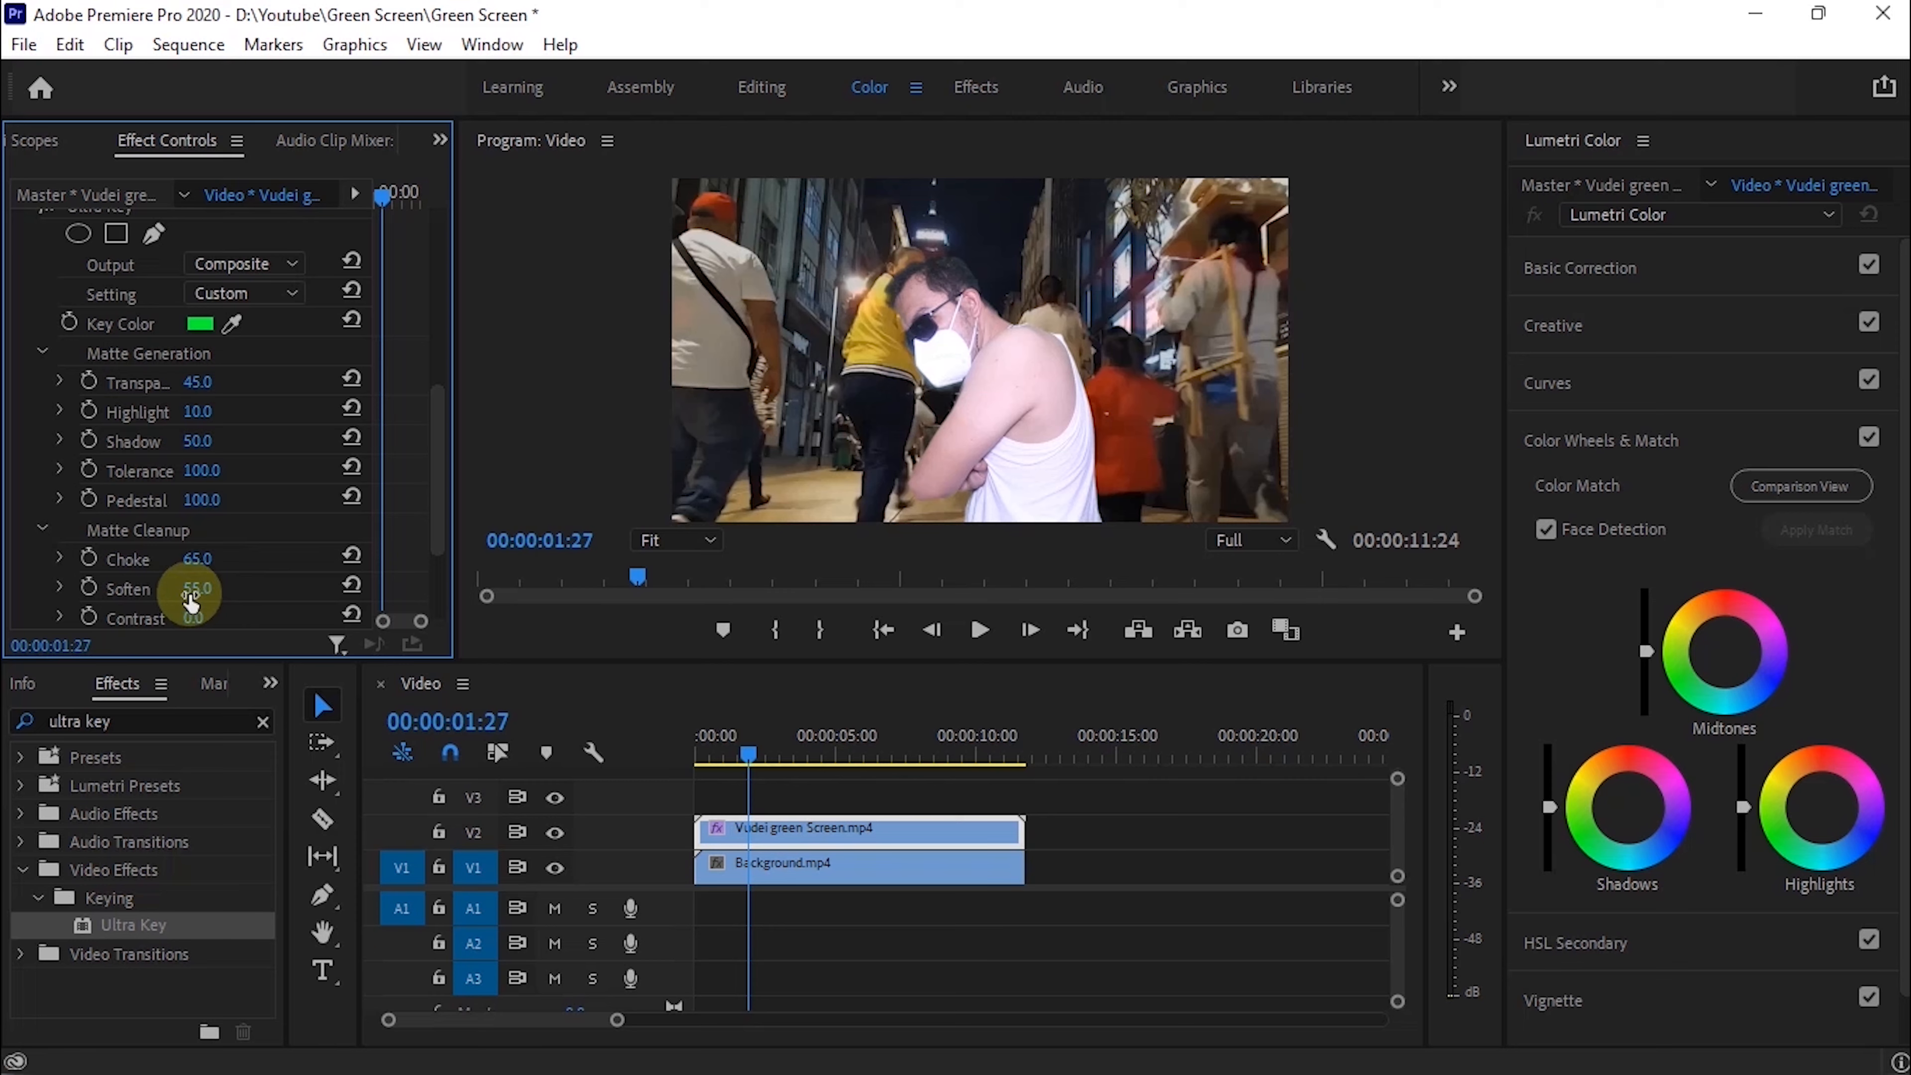
pyautogui.moveTo(431, 500); pyautogui.dragTo(433, 546)
pyautogui.moveTo(193, 501); pyautogui.dragTo(233, 501)
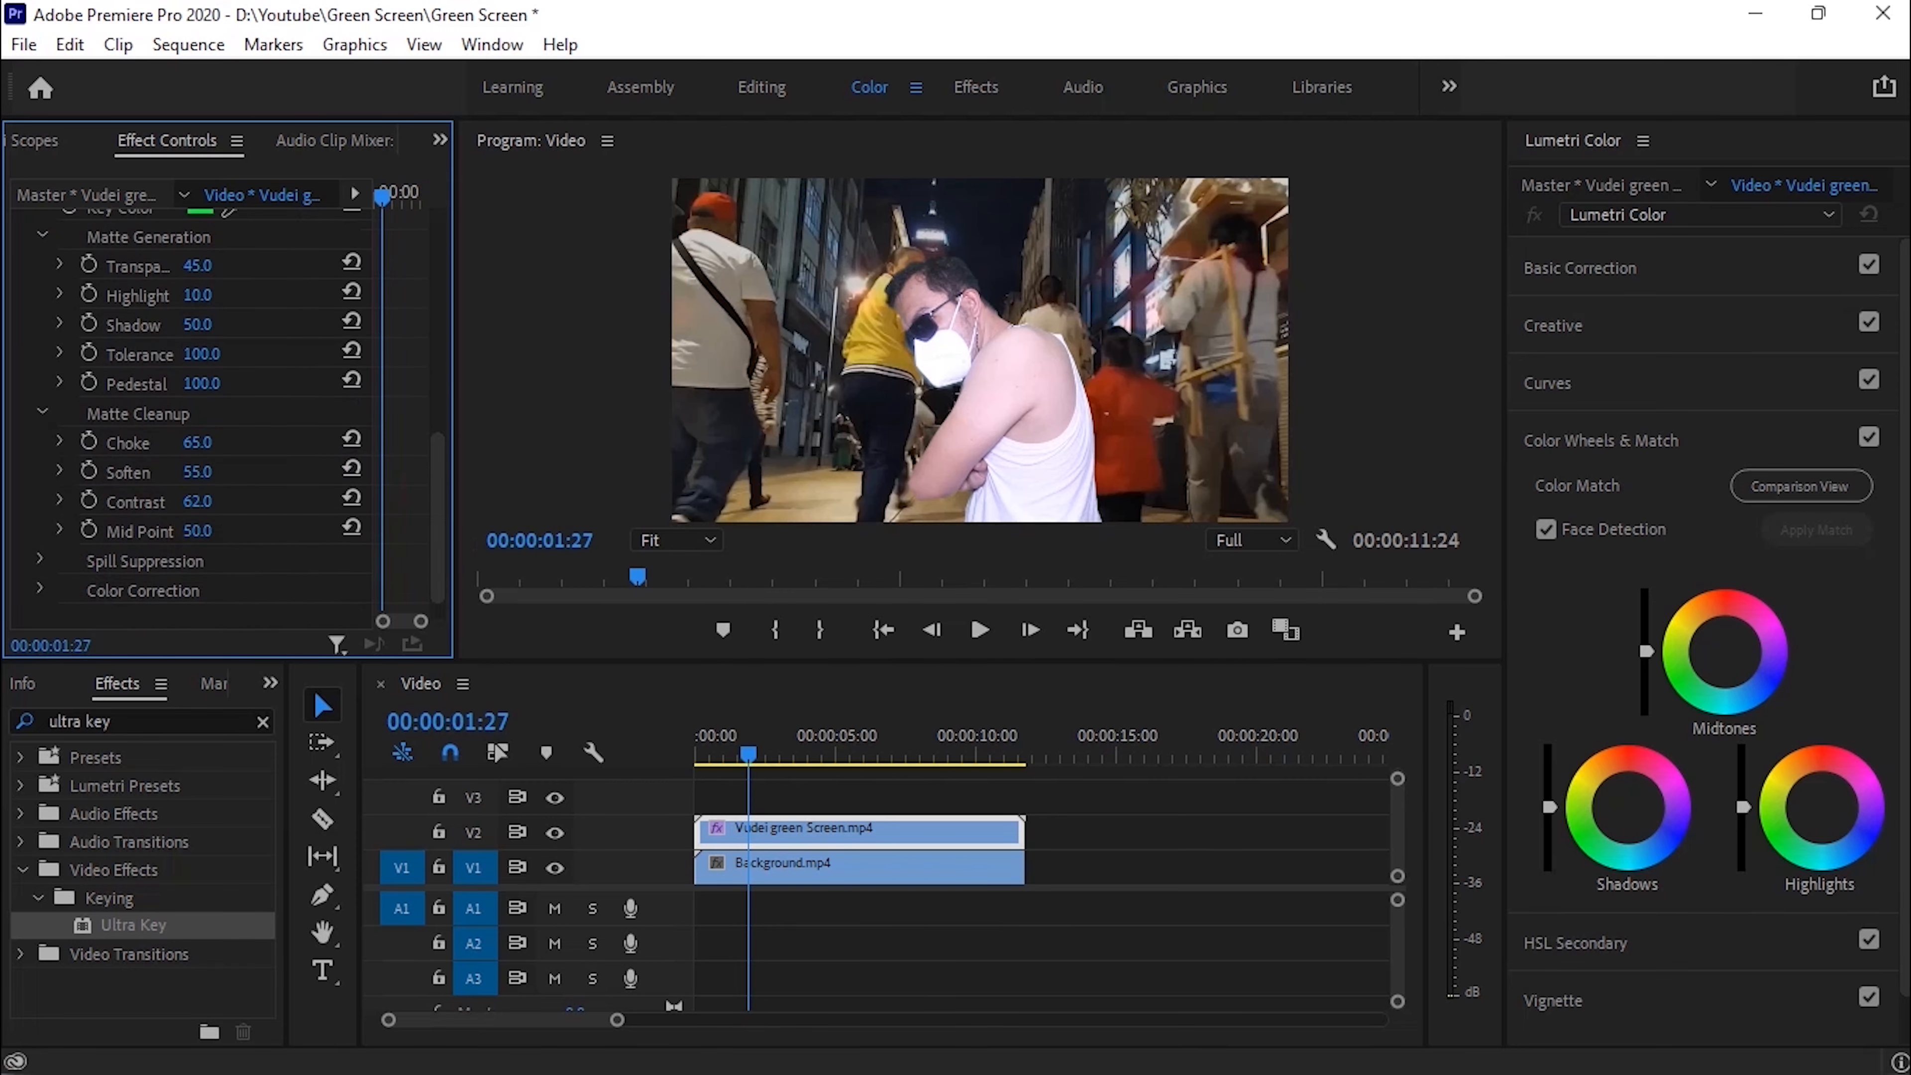
pyautogui.moveTo(197, 501); pyautogui.dragTo(208, 501)
pyautogui.moveTo(197, 531)
pyautogui.mouseDown()
pyautogui.moveTo(235, 531)
pyautogui.moveTo(201, 531)
pyautogui.mouseUp()
pyautogui.click(220, 532)
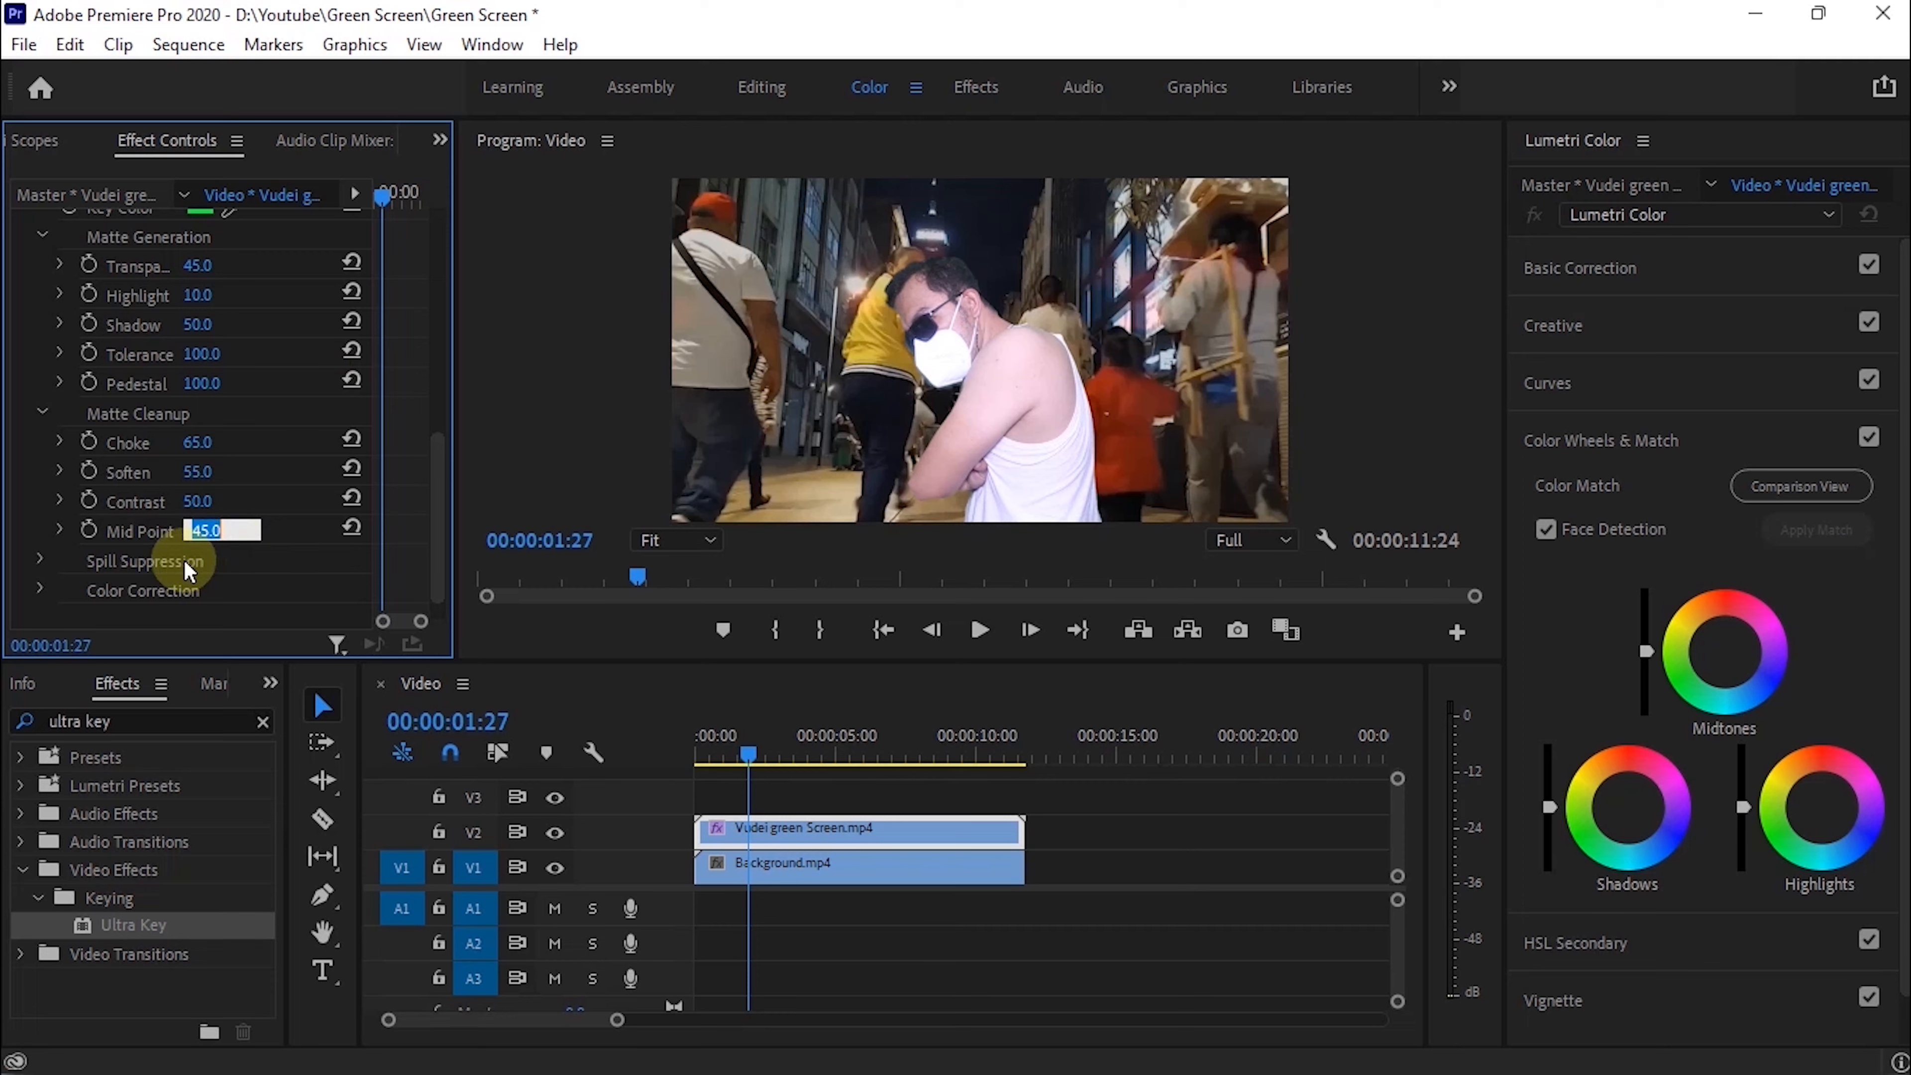
pyautogui.write('40')
pyautogui.press('Return')
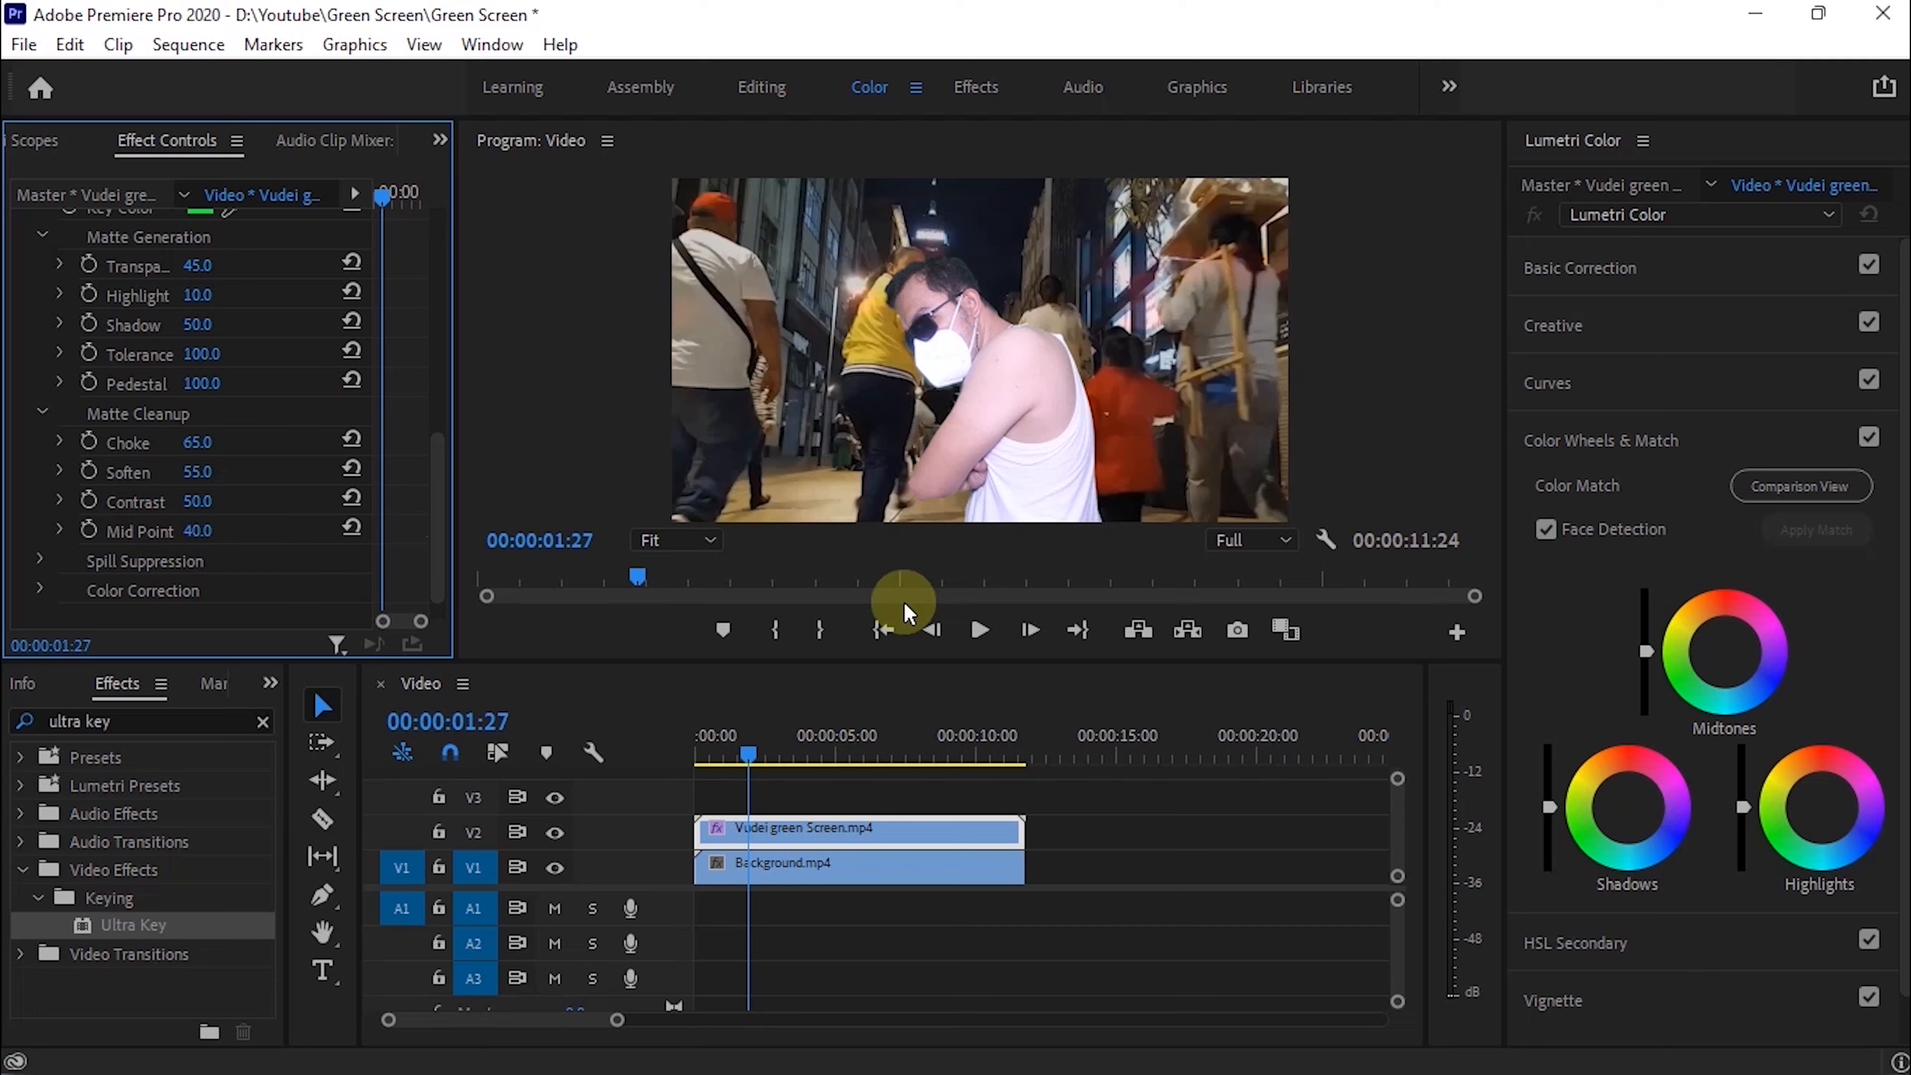
# Step: Play back the sequence from 00:00:00:00 to review the refined key over the street footage
pyautogui.moveTo(738, 756); pyautogui.dragTo(639, 737)
pyautogui.press('space')
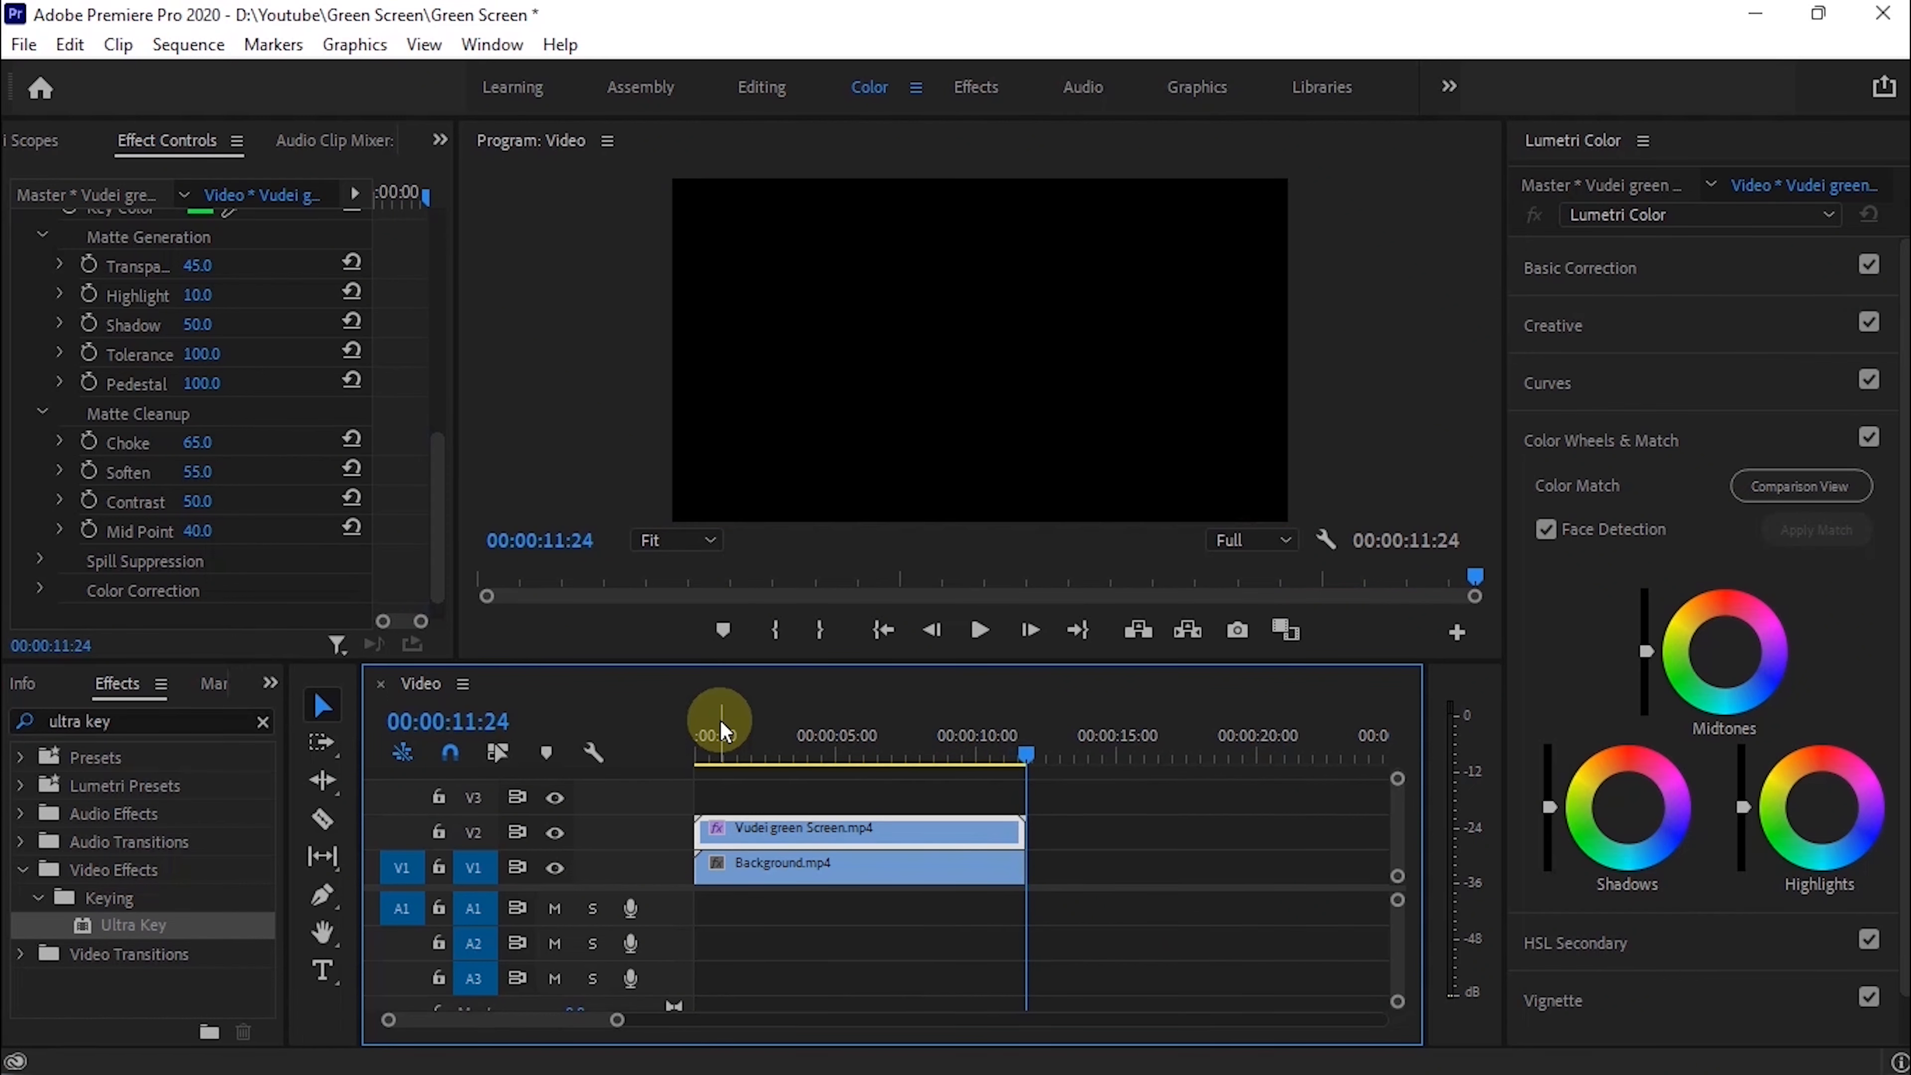
pyautogui.moveTo(1032, 754); pyautogui.dragTo(911, 757)
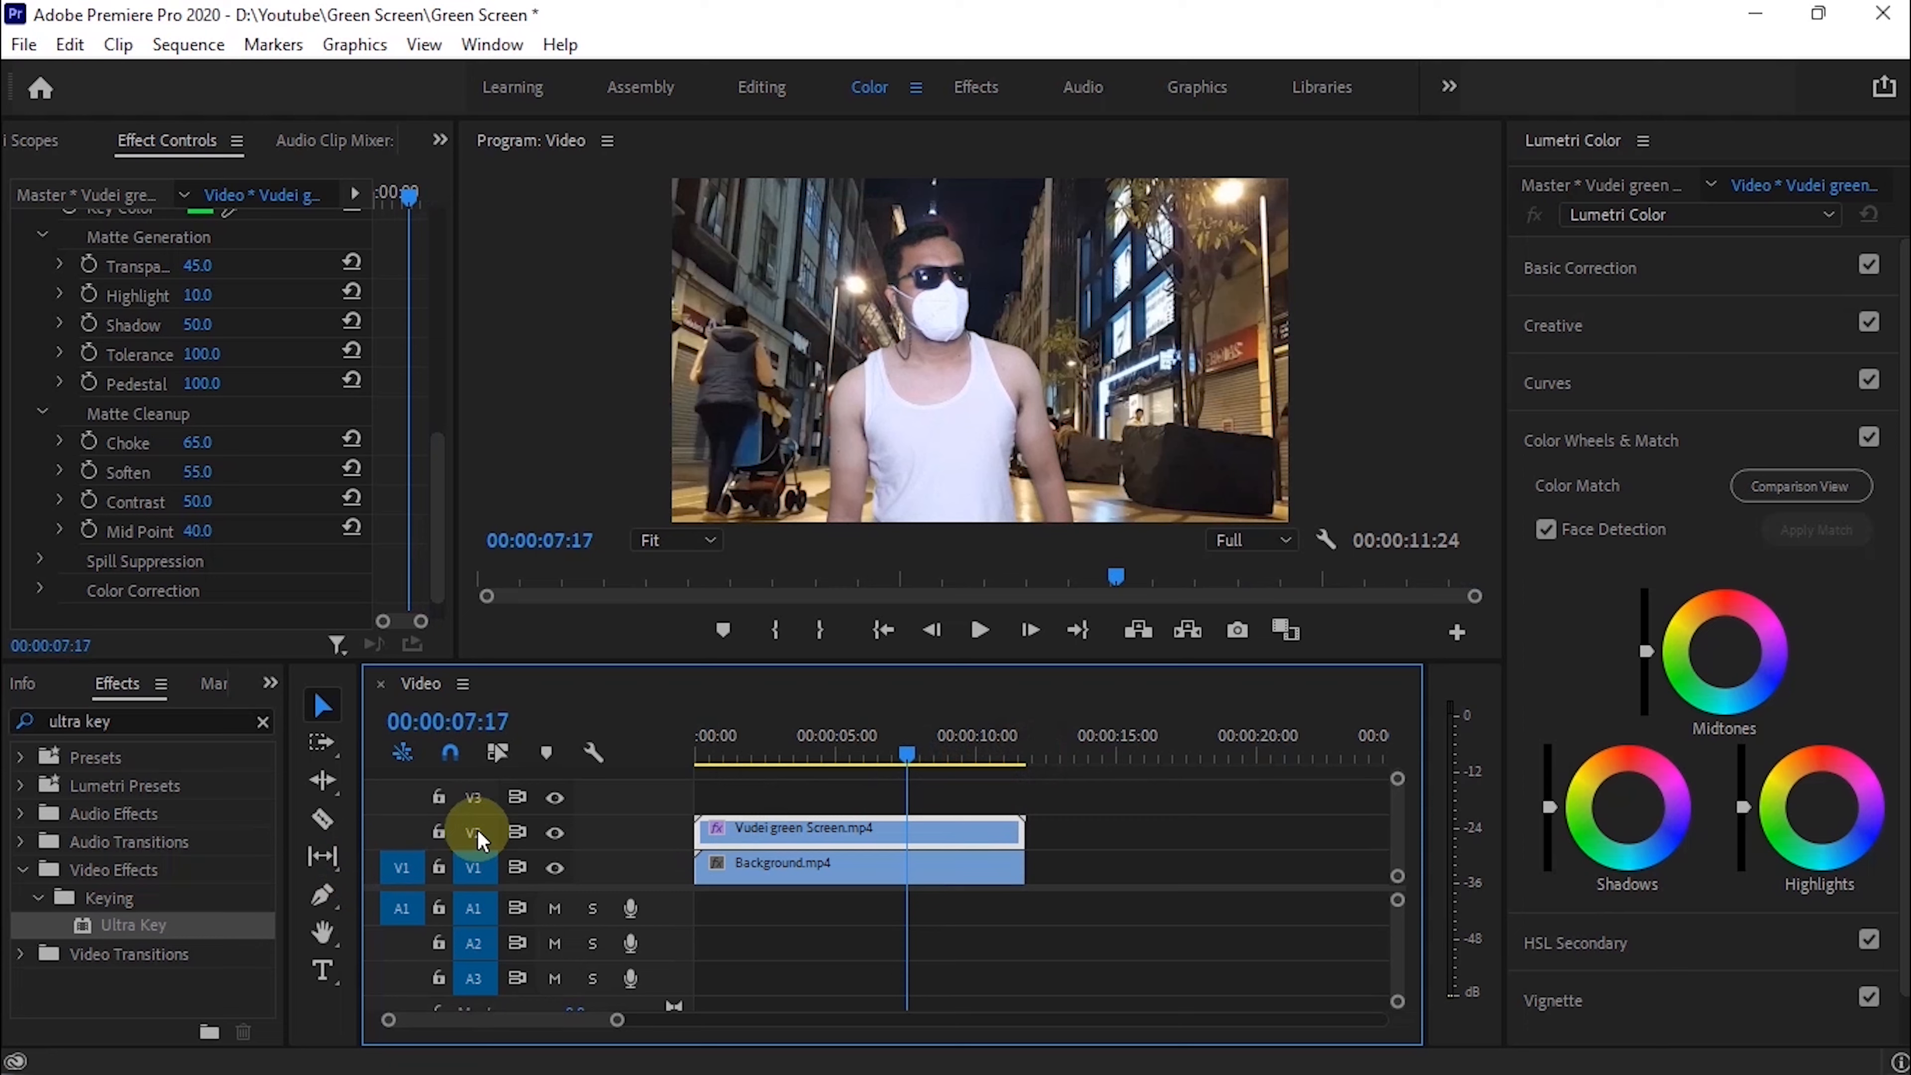
pyautogui.moveTo(919, 749); pyautogui.dragTo(653, 758)
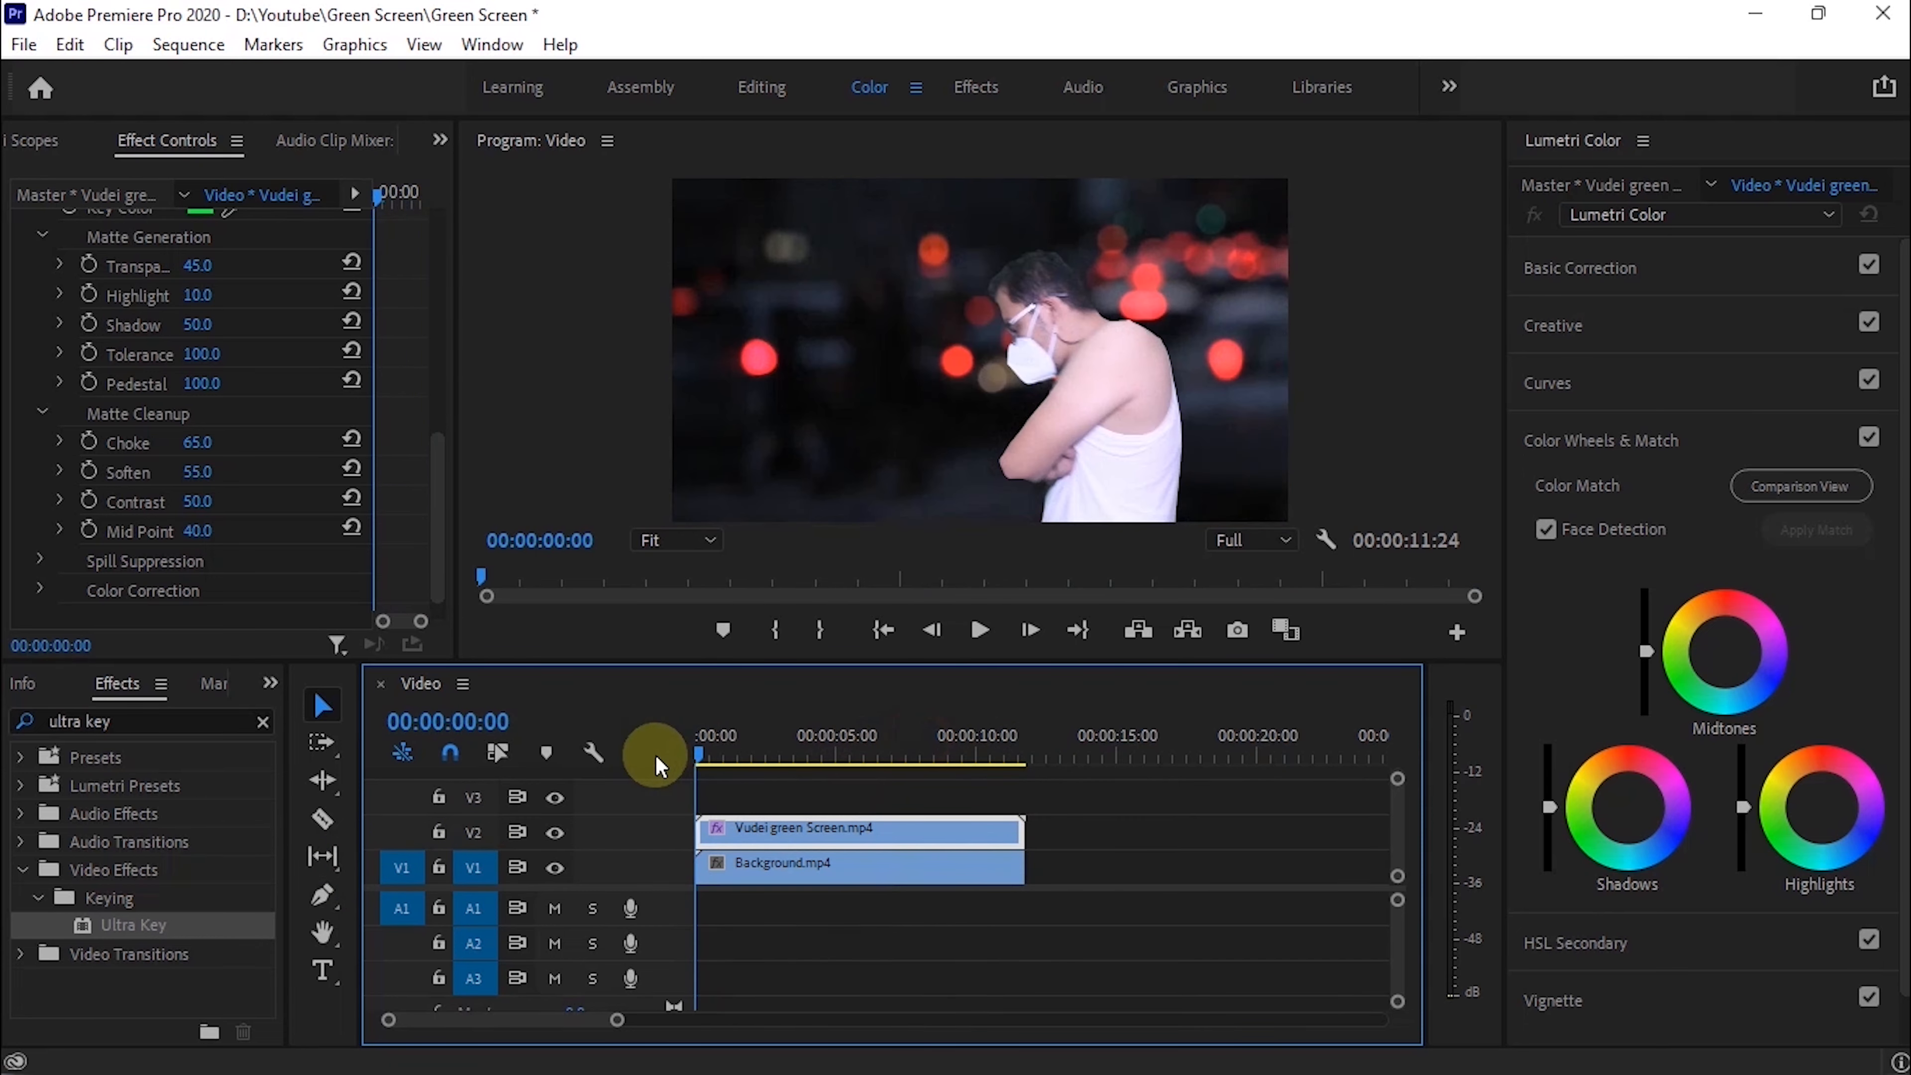
pyautogui.click(981, 631)
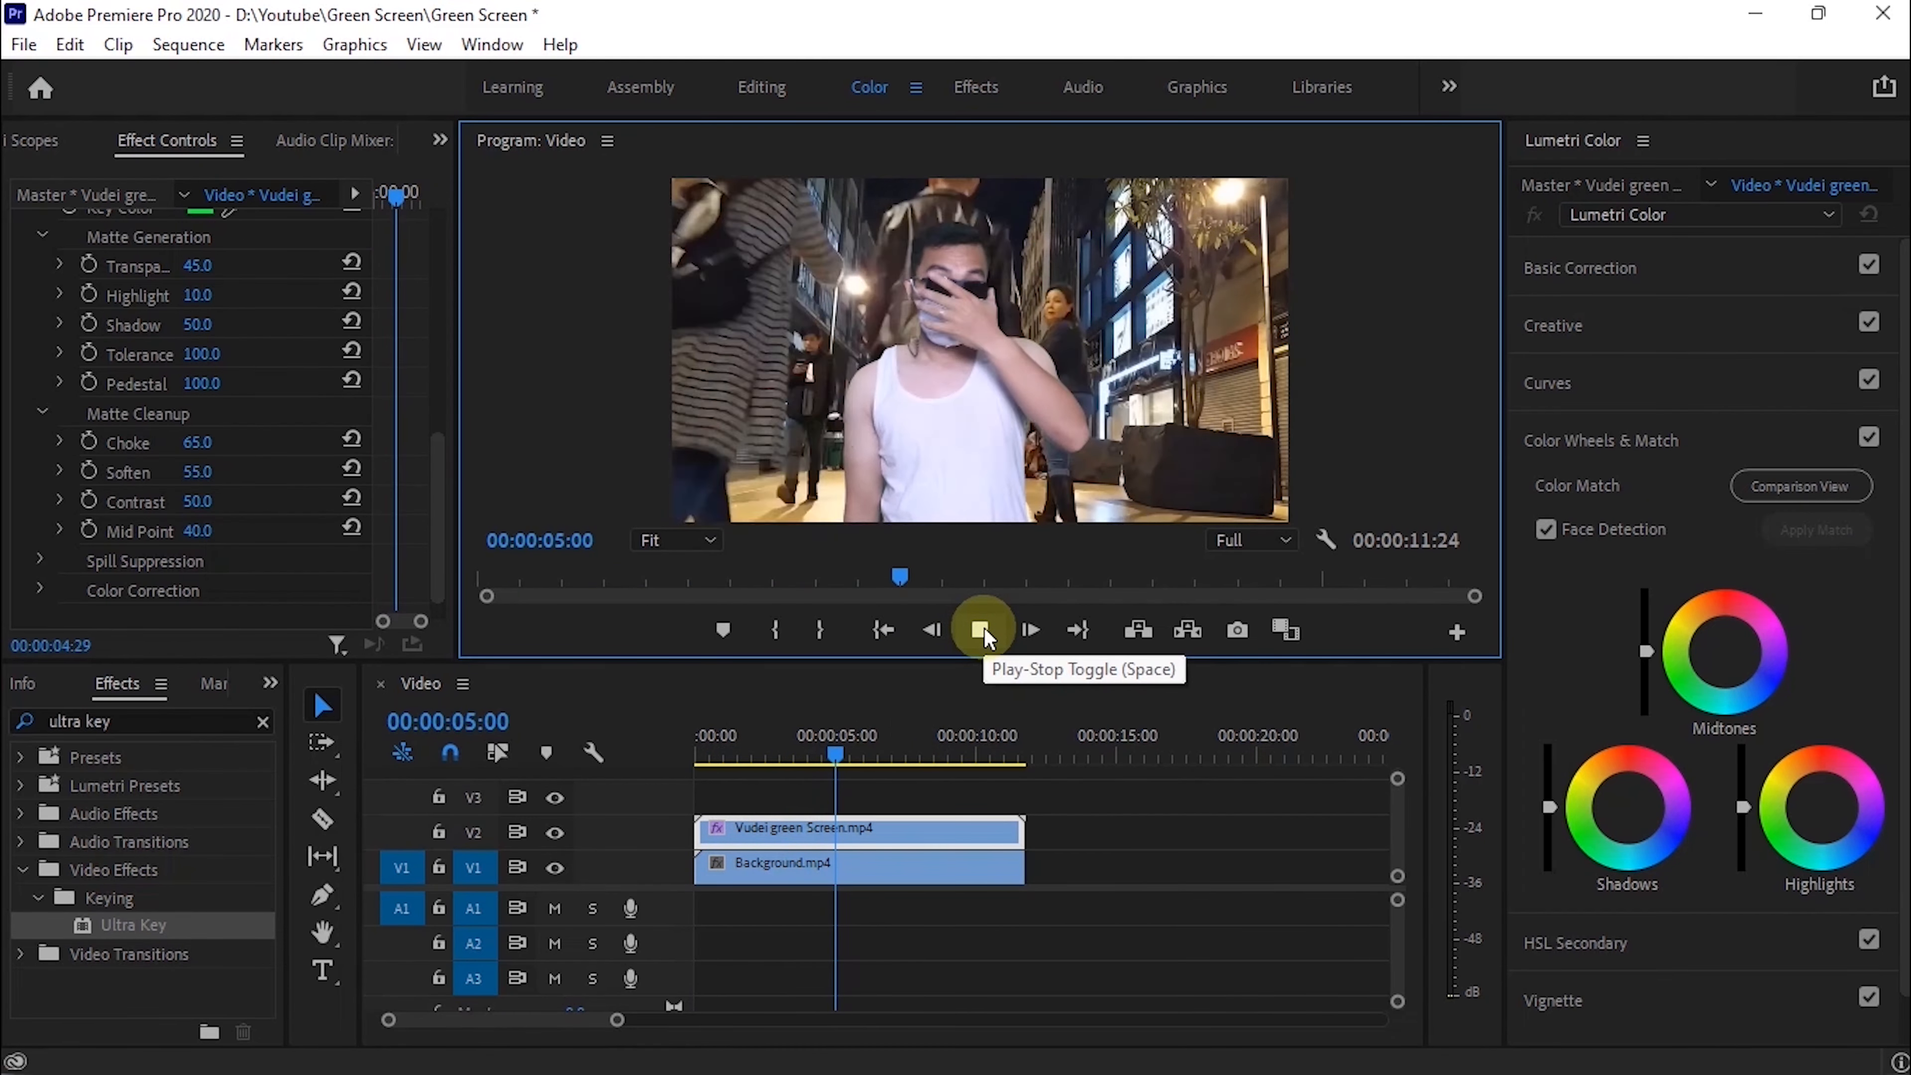
pyautogui.click(982, 629)
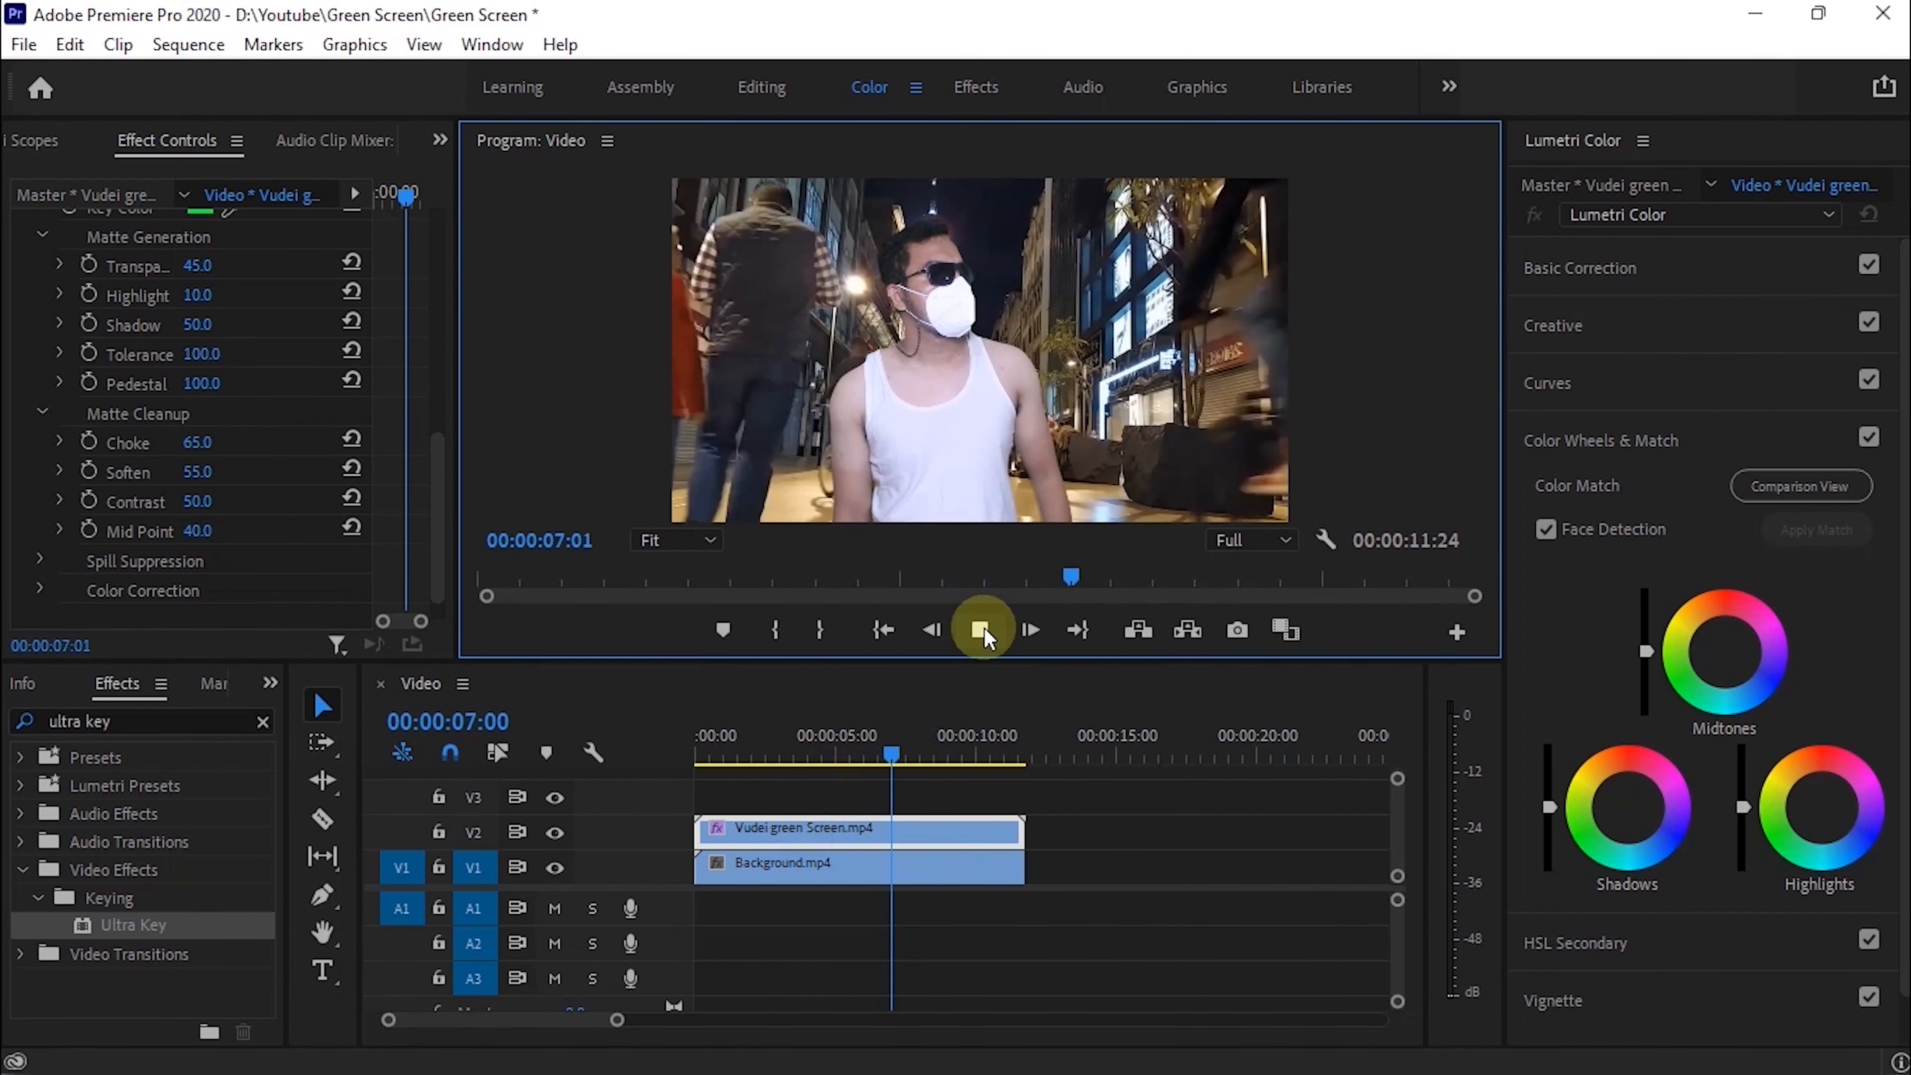